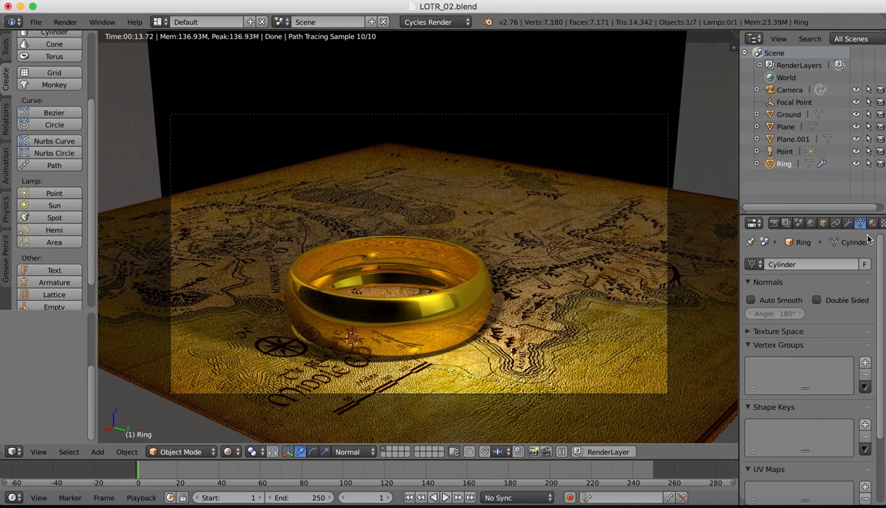
Split the 3D view into two side-by-side areas and set the original view's shading to Solid
{"action": "right_click", "coordinate": [432, 318]}
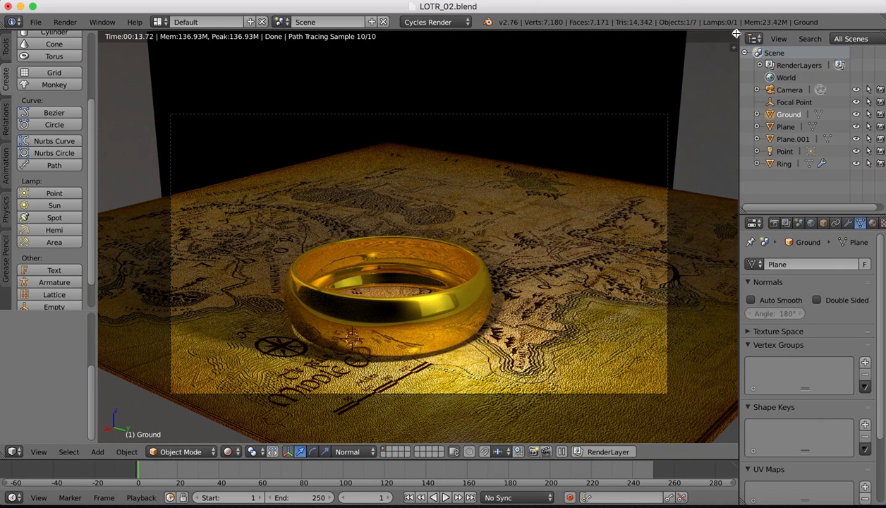
{"action": "left_click_drag", "start_coordinate": [736, 34], "coordinate": [498, 42]}
{"action": "left_click", "coordinate": [229, 452]}
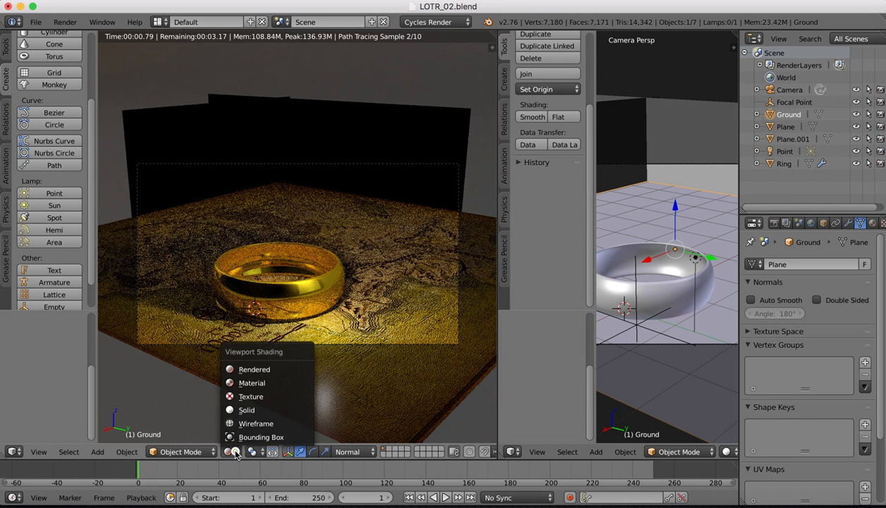
{"action": "left_click", "coordinate": [244, 402]}
Make the new area a UV/Image Editor and open One_Ring_inscription_outer.png from the textures folder in it
{"action": "left_click", "coordinate": [513, 452]}
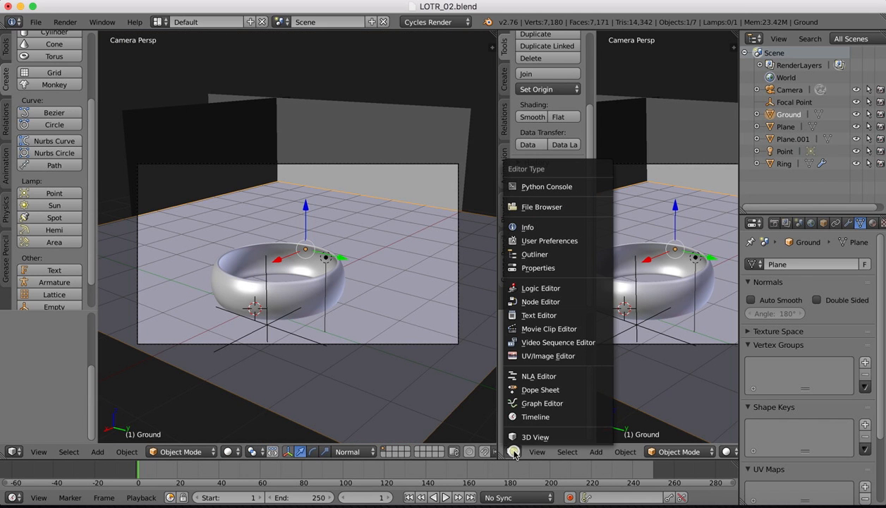
{"action": "left_click", "coordinate": [533, 355]}
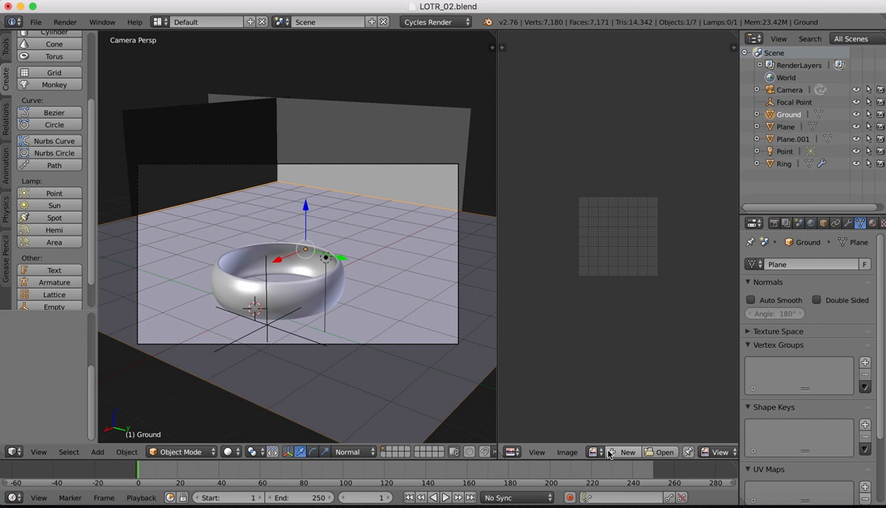
{"action": "left_click", "coordinate": [660, 452]}
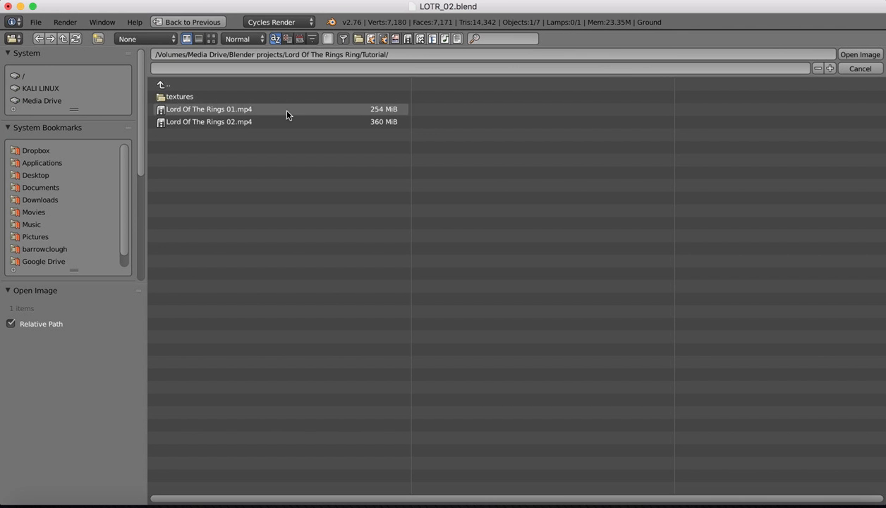
{"action": "left_click", "coordinate": [193, 97]}
{"action": "left_click", "coordinate": [211, 39]}
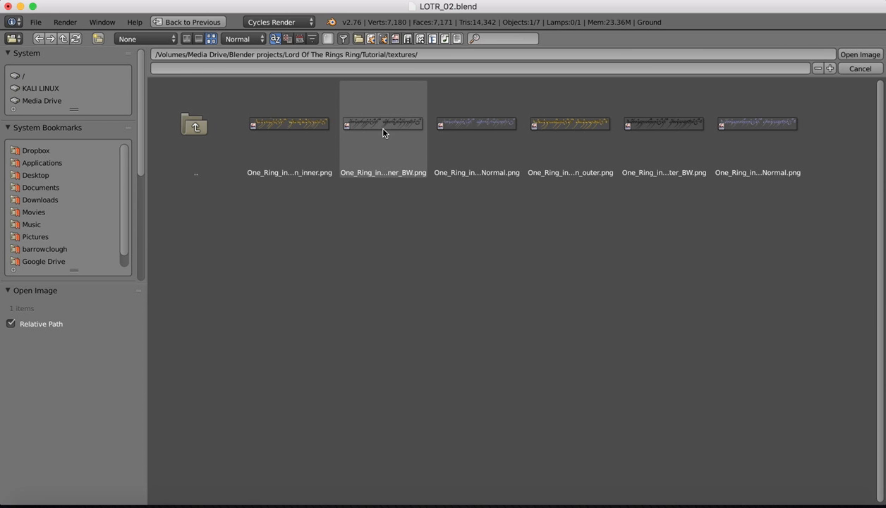
{"action": "double_click", "coordinate": [572, 123]}
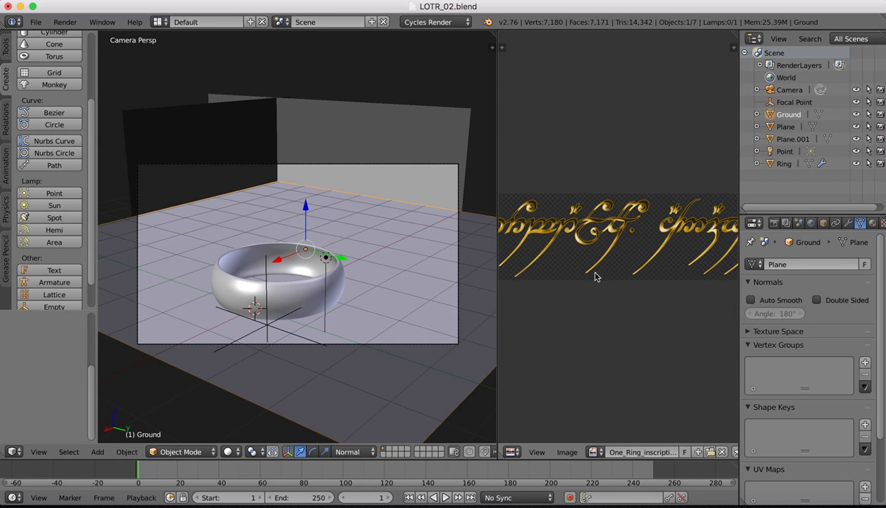
{"action": "scroll", "coordinate": [595, 277], "scroll_direction": "down", "scroll_amount": 6}
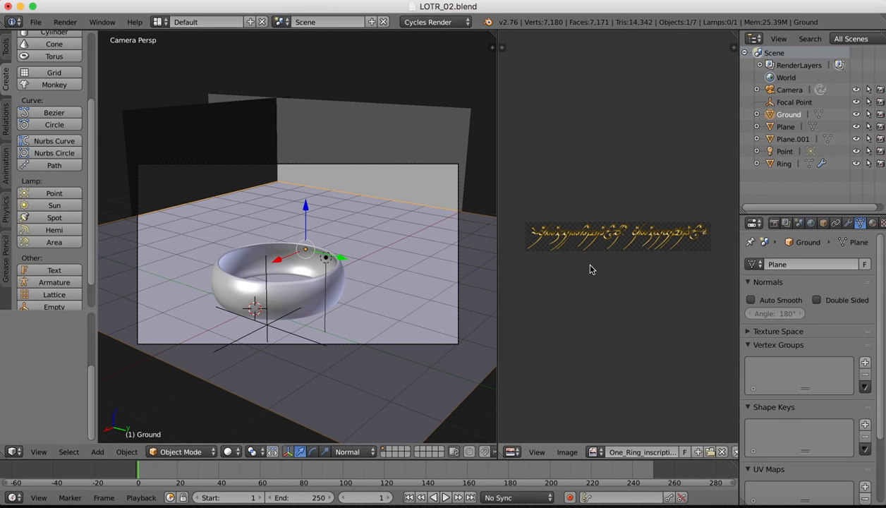
{"action": "scroll", "coordinate": [591, 269], "scroll_direction": "up", "scroll_amount": 1}
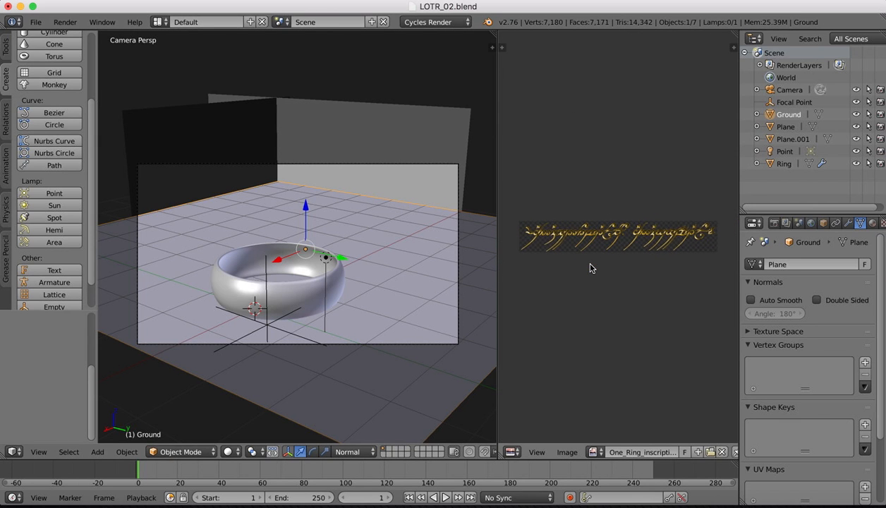
Select the ring, check its mesh in Edit Mode, and apply its Solidify modifier in Object Mode
{"action": "right_click", "coordinate": [245, 286]}
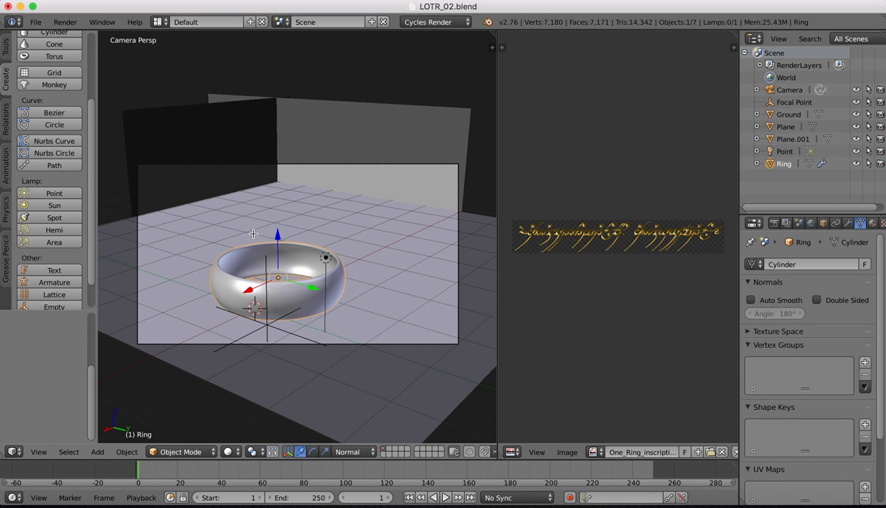
{"action": "key", "text": "Tab"}
{"action": "scroll", "coordinate": [251, 257], "scroll_direction": "up", "scroll_amount": 4}
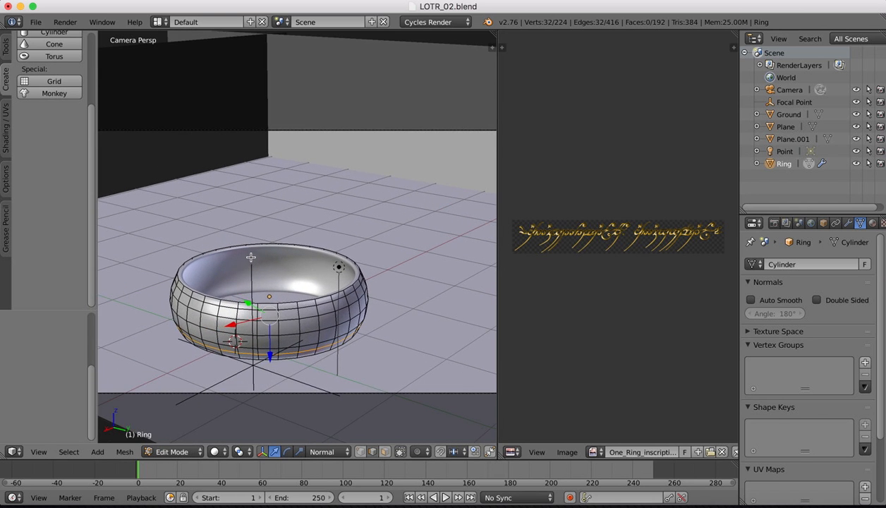
{"action": "middle_click_drag", "start_coordinate": [250, 258], "coordinate": [335, 241]}
{"action": "scroll", "coordinate": [335, 241], "scroll_direction": "up", "scroll_amount": 4}
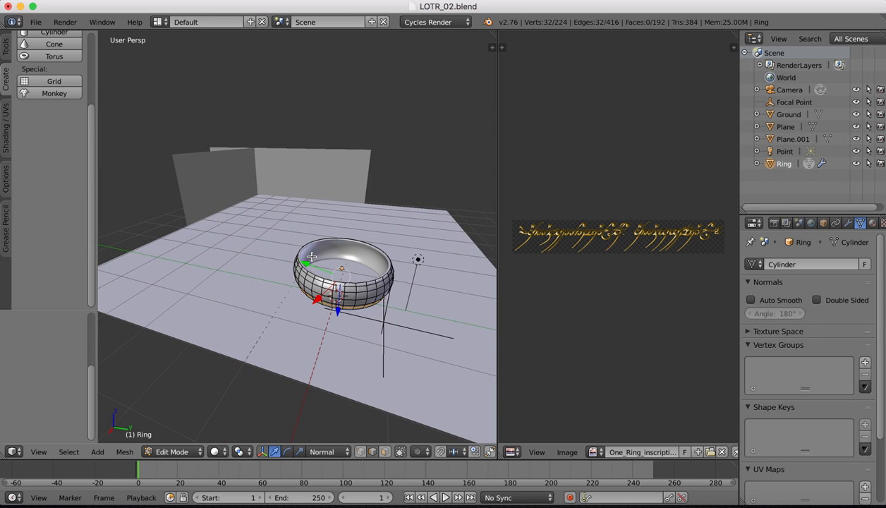
{"action": "key", "text": "Tab"}
{"action": "left_click", "coordinate": [847, 224]}
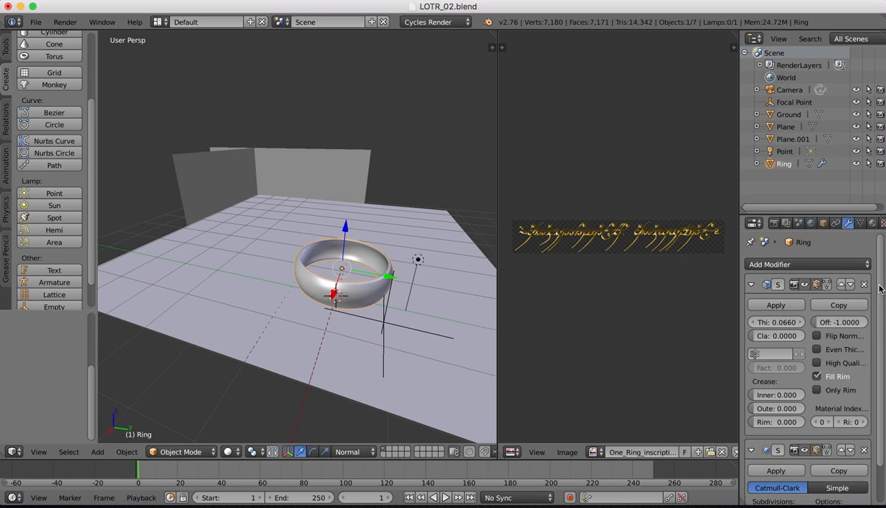
{"action": "left_click", "coordinate": [777, 305]}
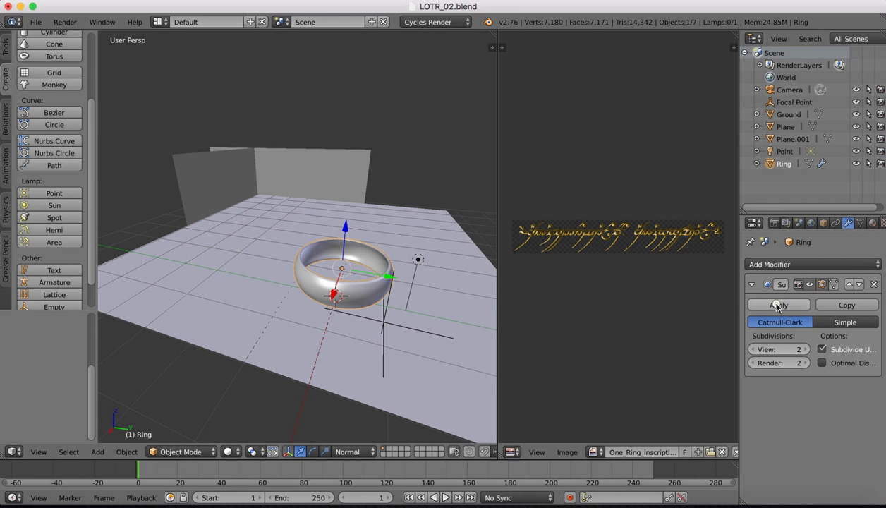
Try applying the ring's Subdivision Surface modifier, inspect the resulting mesh, and undo the application
{"action": "left_click", "coordinate": [777, 305]}
{"action": "key", "text": "Tab"}
{"action": "middle_click_drag", "start_coordinate": [299, 258], "coordinate": [304, 262]}
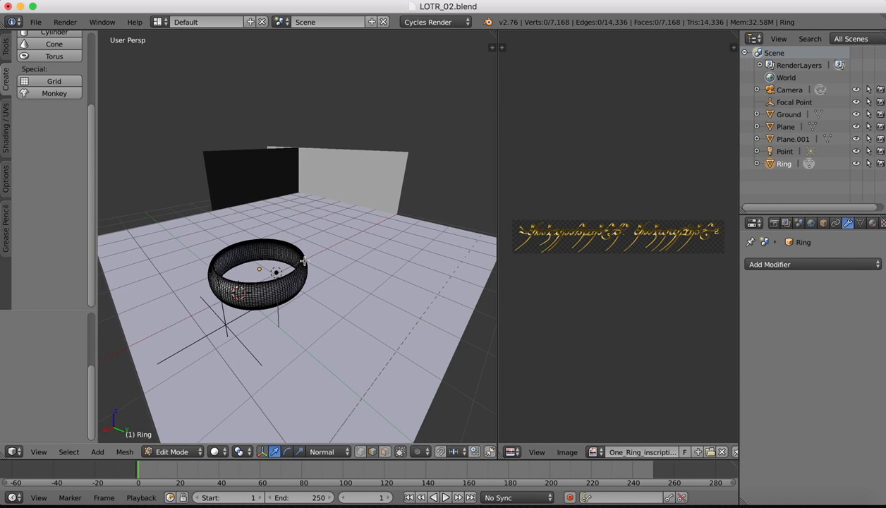
{"action": "scroll", "coordinate": [237, 246], "scroll_direction": "up", "scroll_amount": 3}
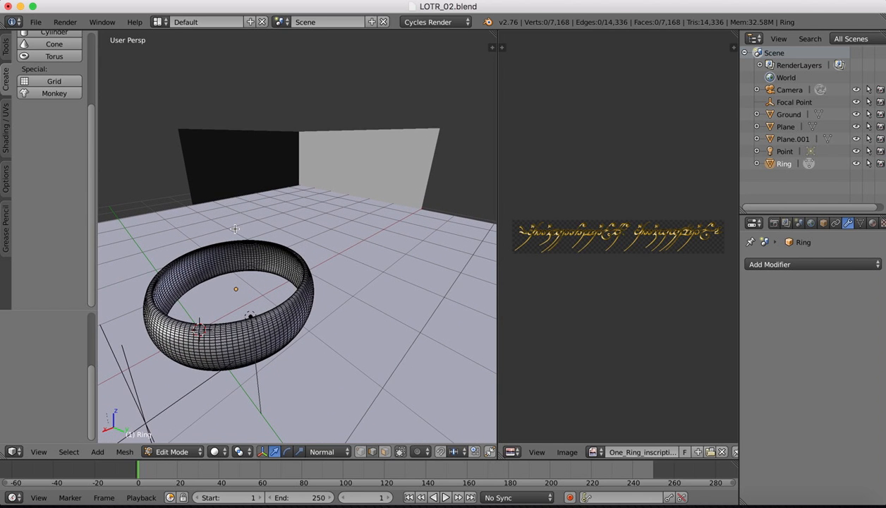
{"action": "key", "text": "Tab"}
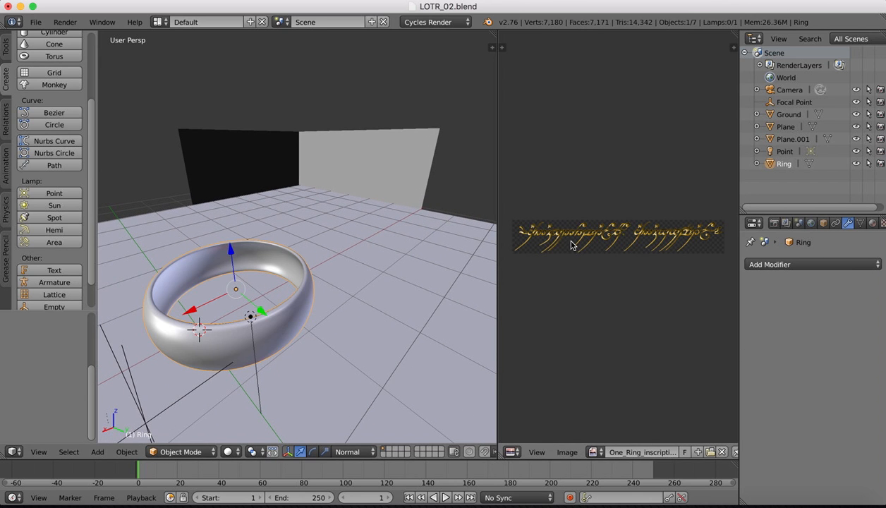
{"action": "key", "text": "super+z"}
{"action": "key", "text": "super+z"}
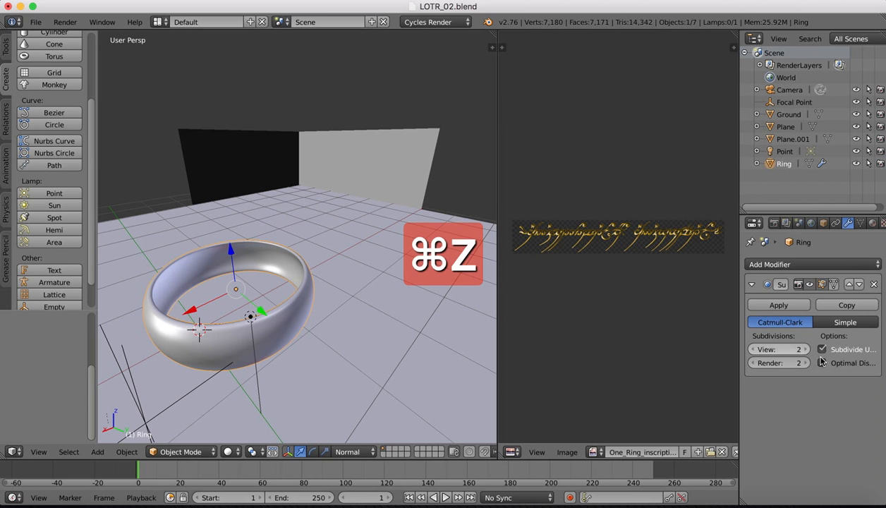
{"action": "key", "text": "super+z"}
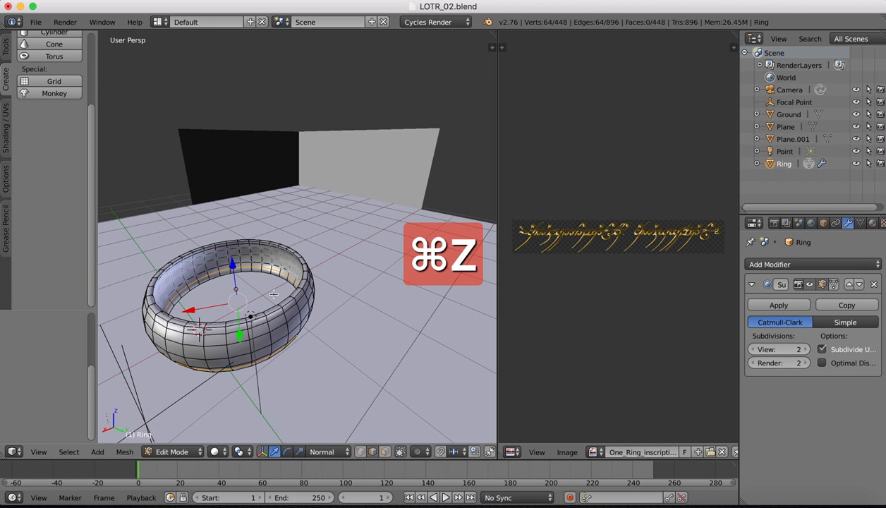
Examine the ring's mesh in Edit Mode from several sides, including its outer and inner faces
{"action": "scroll", "coordinate": [274, 294], "scroll_direction": "left", "scroll_amount": 5}
{"action": "scroll", "coordinate": [245, 317], "scroll_direction": "down", "scroll_amount": 2}
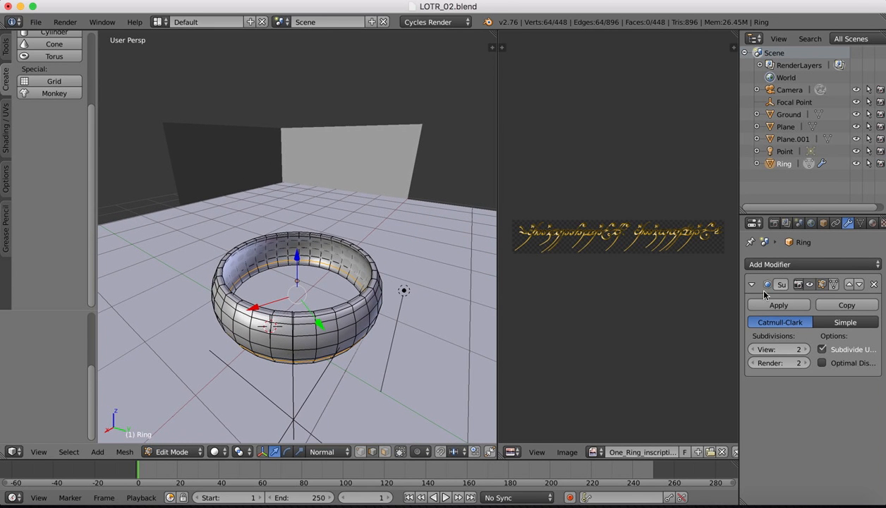
{"action": "scroll", "coordinate": [292, 223], "scroll_direction": "down", "scroll_amount": 4}
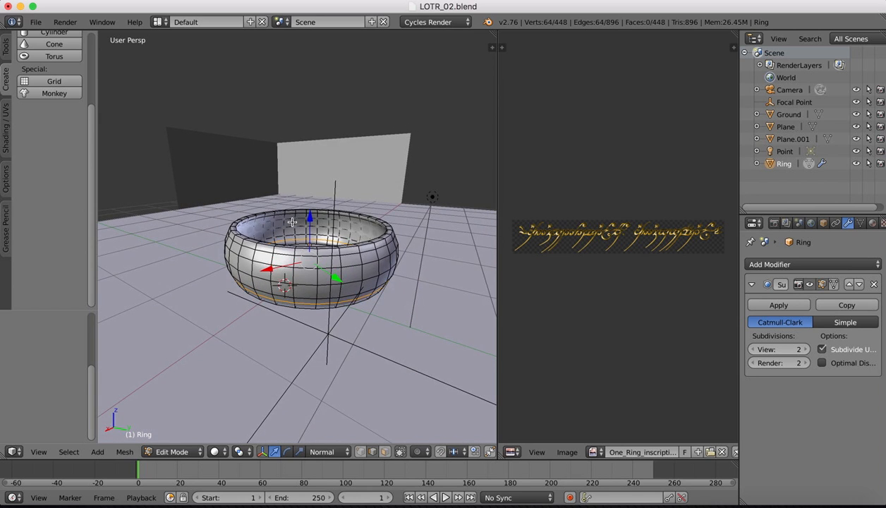
{"action": "scroll", "coordinate": [292, 222], "scroll_direction": "up", "scroll_amount": 2}
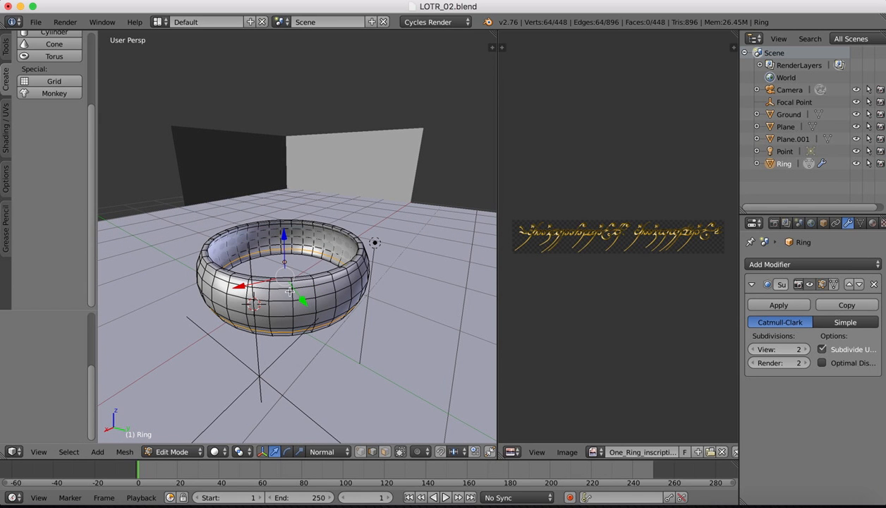
{"action": "scroll", "coordinate": [302, 283], "scroll_direction": "right", "scroll_amount": 4}
{"action": "scroll", "coordinate": [294, 284], "scroll_direction": "up", "scroll_amount": 5}
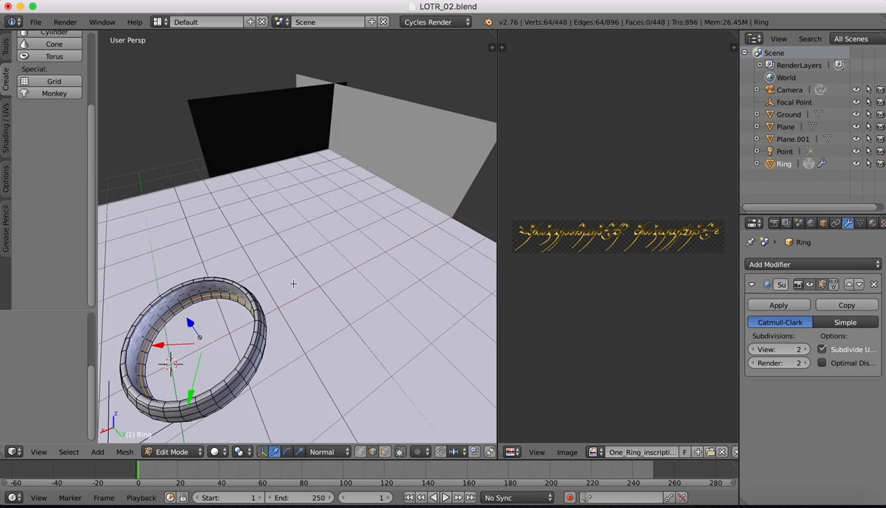
{"action": "scroll", "coordinate": [294, 284], "scroll_direction": "left", "scroll_amount": 7}
{"action": "scroll", "coordinate": [293, 284], "scroll_direction": "left", "scroll_amount": 5}
{"action": "scroll", "coordinate": [415, 206], "scroll_direction": "up", "scroll_amount": 5, "text": "ctrl"}
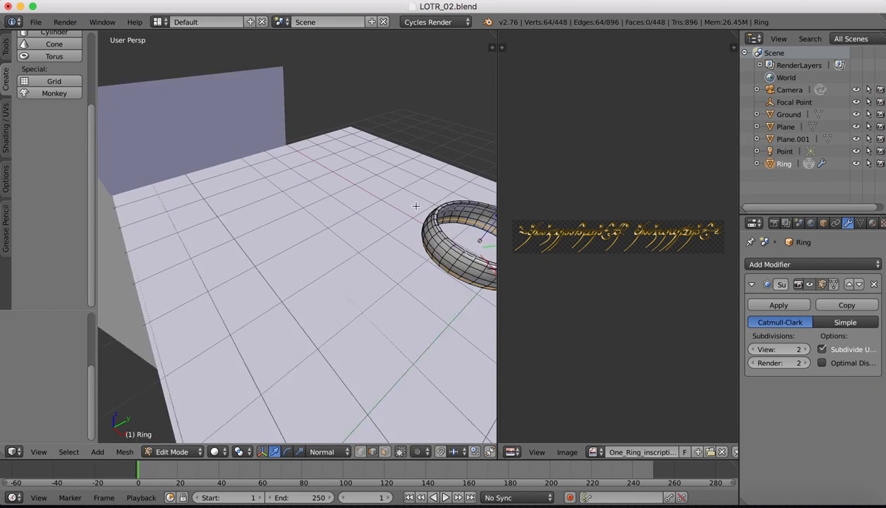
{"action": "scroll", "coordinate": [416, 206], "scroll_direction": "right", "scroll_amount": 5, "text": "shift"}
{"action": "scroll", "coordinate": [416, 206], "scroll_direction": "left", "scroll_amount": 2}
{"action": "scroll", "coordinate": [416, 206], "scroll_direction": "left", "scroll_amount": 3}
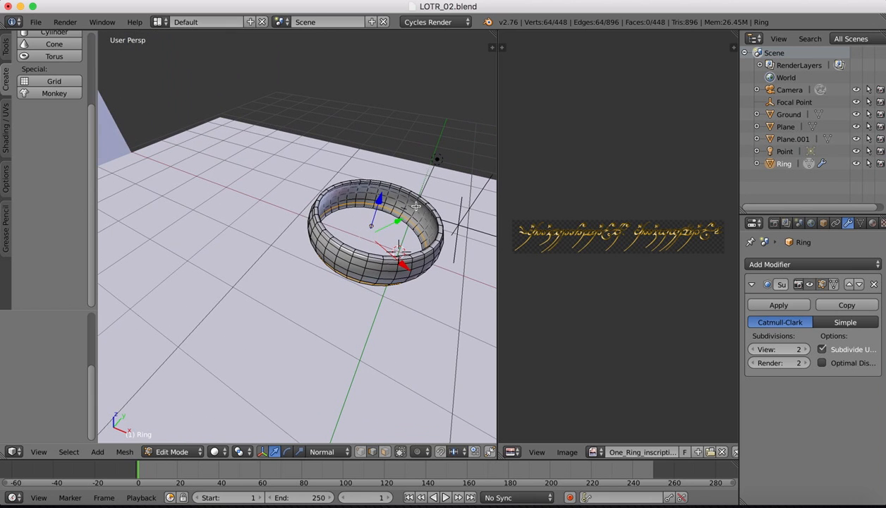
{"action": "scroll", "coordinate": [321, 235], "scroll_direction": "up", "scroll_amount": 5, "text": "ctrl"}
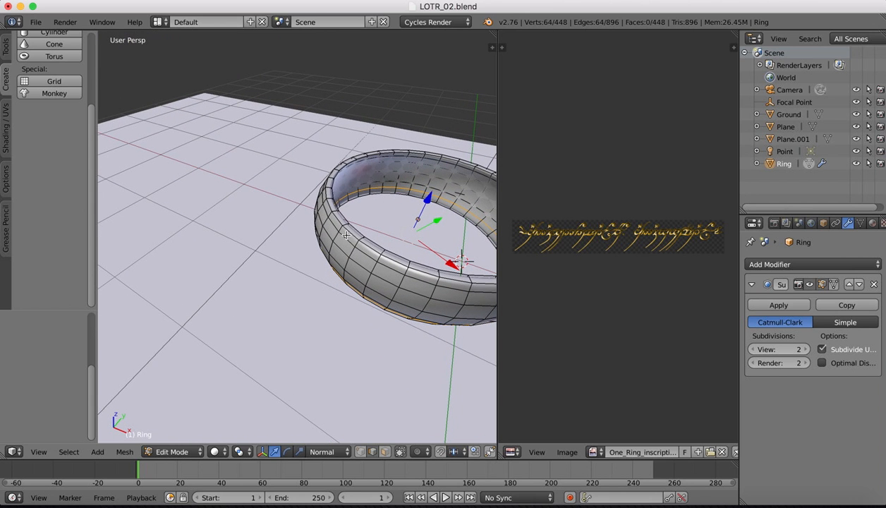
Select one line of edges running across the ring's outer face from the upper rim to the lower rim
{"action": "right_click", "coordinate": [337, 238]}
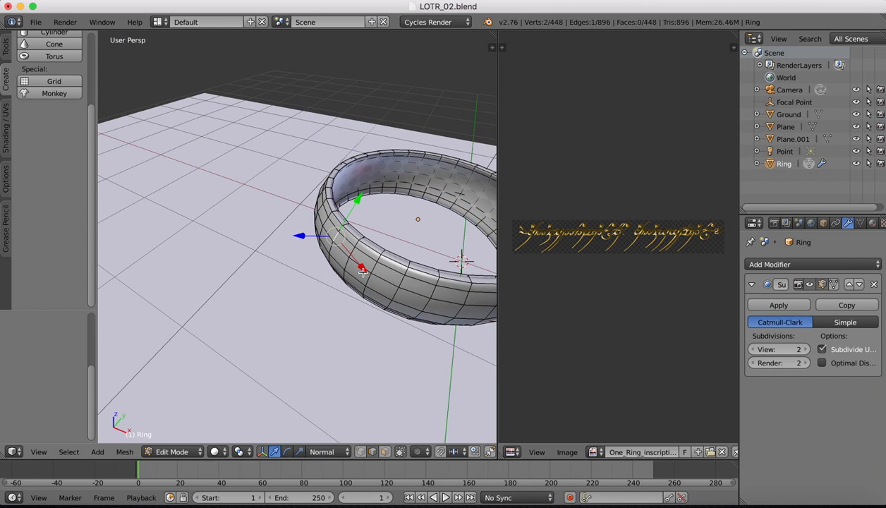
{"action": "right_click", "coordinate": [348, 224], "text": "ctrl"}
{"action": "right_click", "coordinate": [329, 250], "text": "ctrl"}
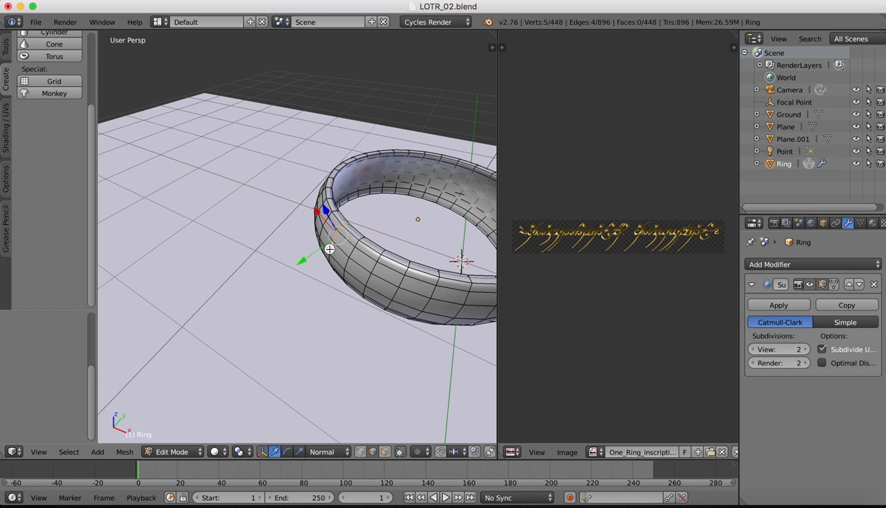
{"action": "right_click", "coordinate": [326, 253], "text": "ctrl"}
{"action": "middle_click_drag", "start_coordinate": [345, 244], "coordinate": [359, 238]}
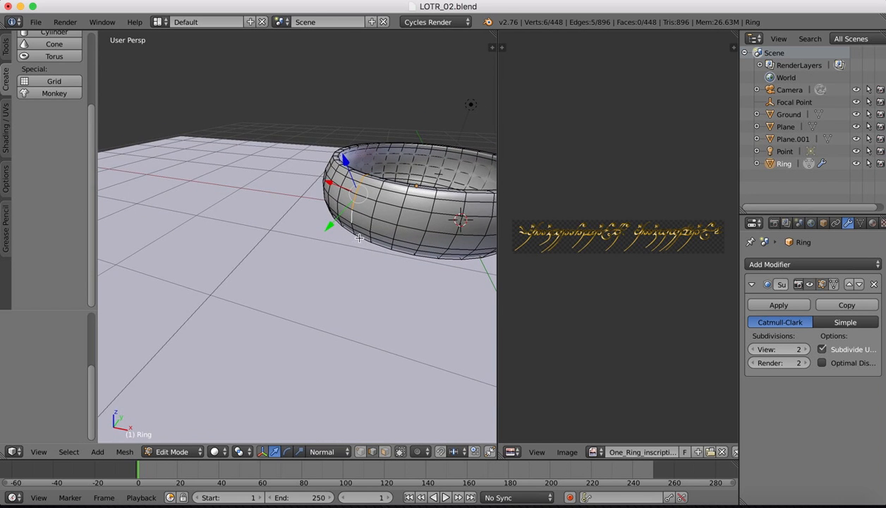
{"action": "right_click", "coordinate": [353, 232], "text": "shift"}
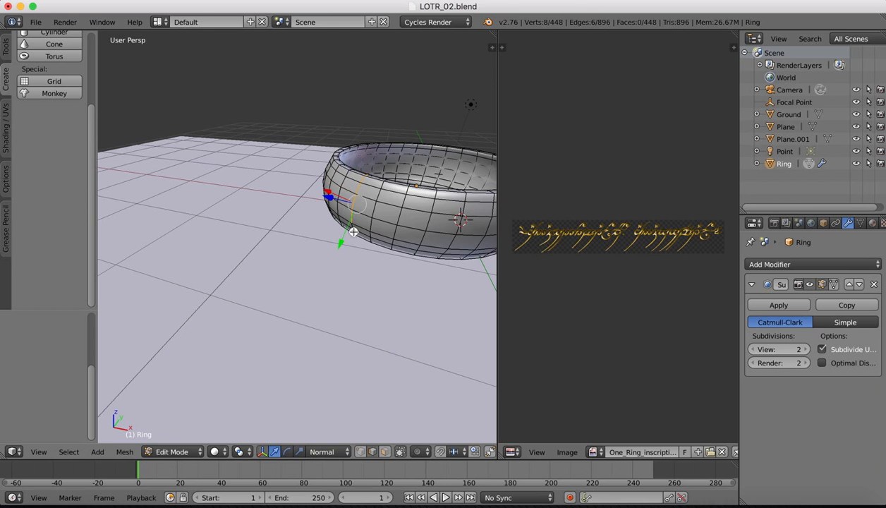
{"action": "right_click", "coordinate": [366, 175], "text": "shift"}
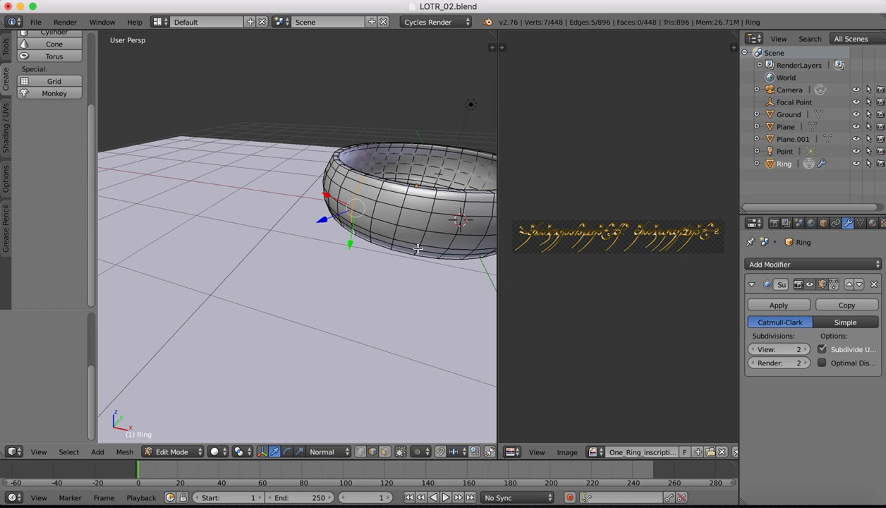
{"action": "middle_click_drag", "start_coordinate": [393, 202], "coordinate": [368, 207]}
{"action": "scroll", "coordinate": [359, 203], "scroll_direction": "up", "scroll_amount": 6}
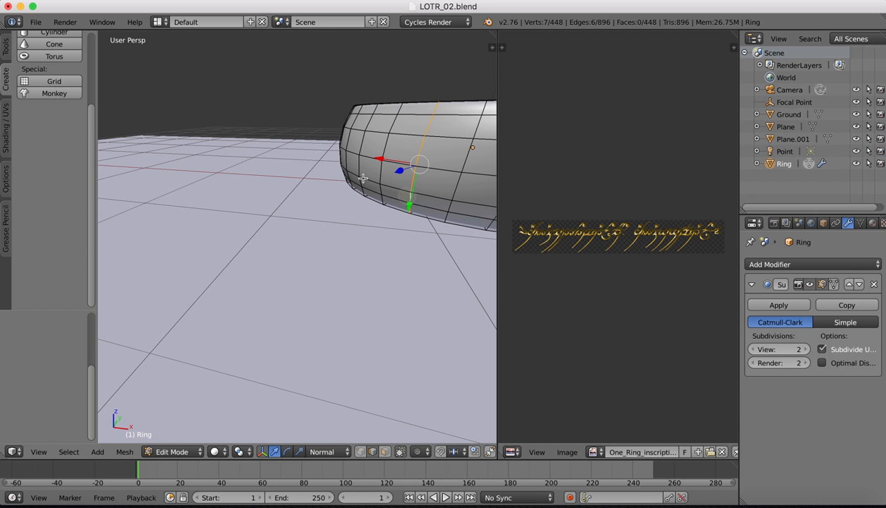
Mark the selected line of edges across the ring's outer face as a seam
{"action": "middle_click_drag", "start_coordinate": [407, 197], "coordinate": [362, 179]}
{"action": "scroll", "coordinate": [363, 179], "scroll_direction": "up", "scroll_amount": 10}
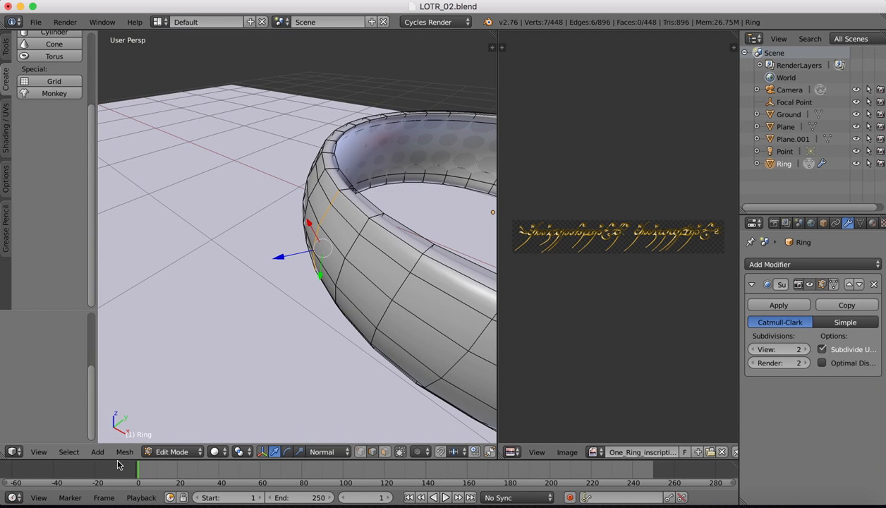
{"action": "left_click", "coordinate": [124, 452]}
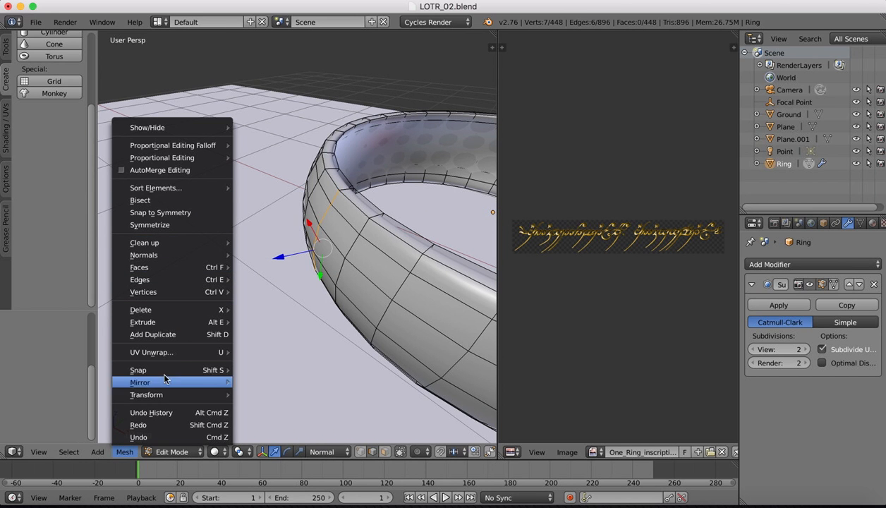
{"action": "mouse_move", "coordinate": [153, 280]}
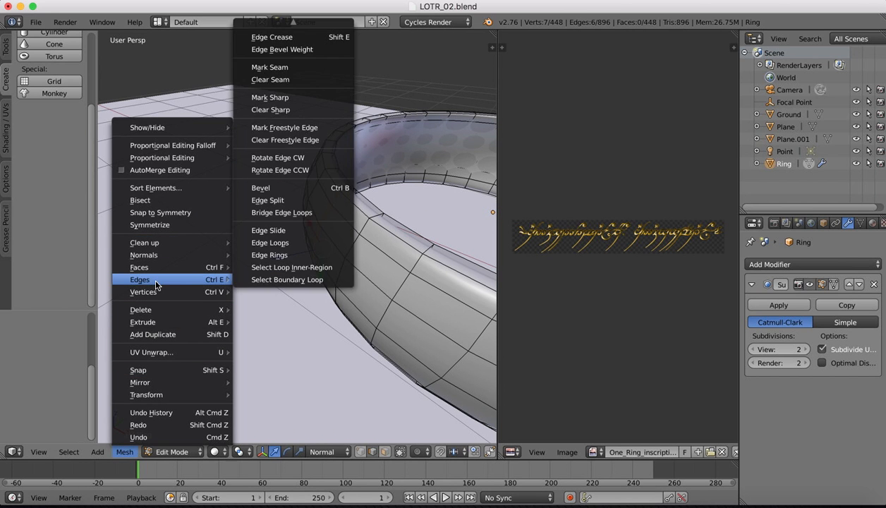
{"action": "left_click", "coordinate": [276, 67]}
{"action": "scroll", "coordinate": [254, 204], "scroll_direction": "down", "scroll_amount": 4}
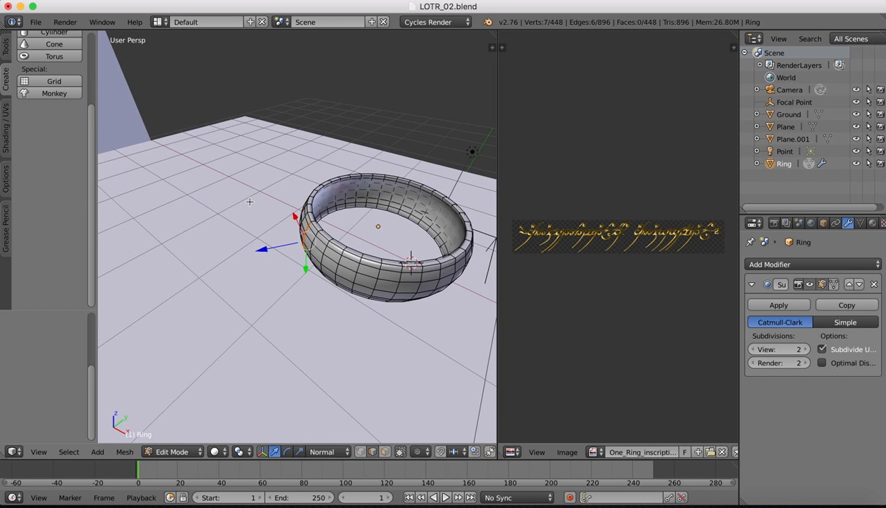
Switch to face selection and select the four face loops that make up the ring's outer surface
{"action": "scroll", "coordinate": [250, 202], "scroll_direction": "right", "scroll_amount": 10}
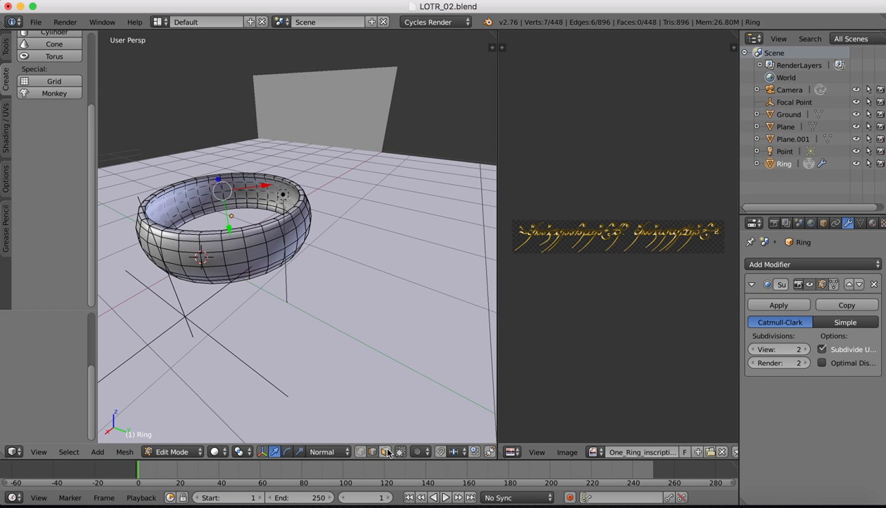
{"action": "left_click", "coordinate": [385, 452]}
{"action": "right_click", "coordinate": [223, 248]}
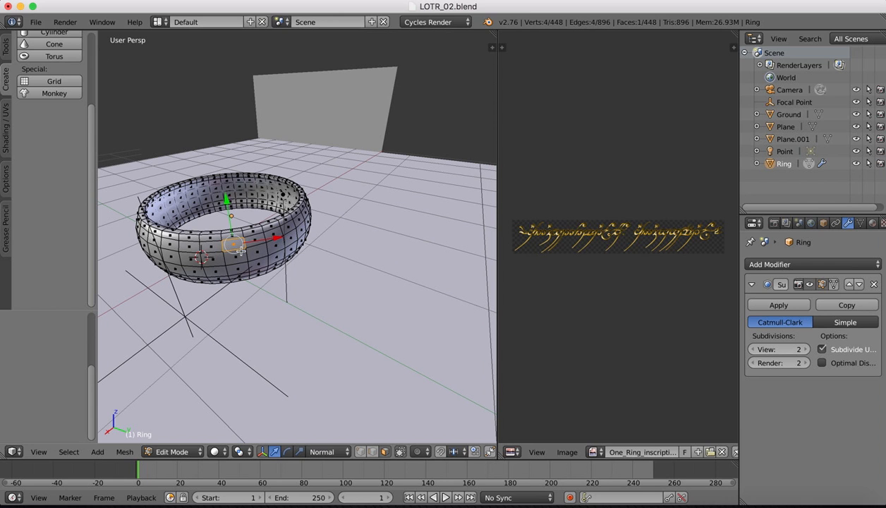
{"action": "right_click", "coordinate": [176, 246], "text": "alt"}
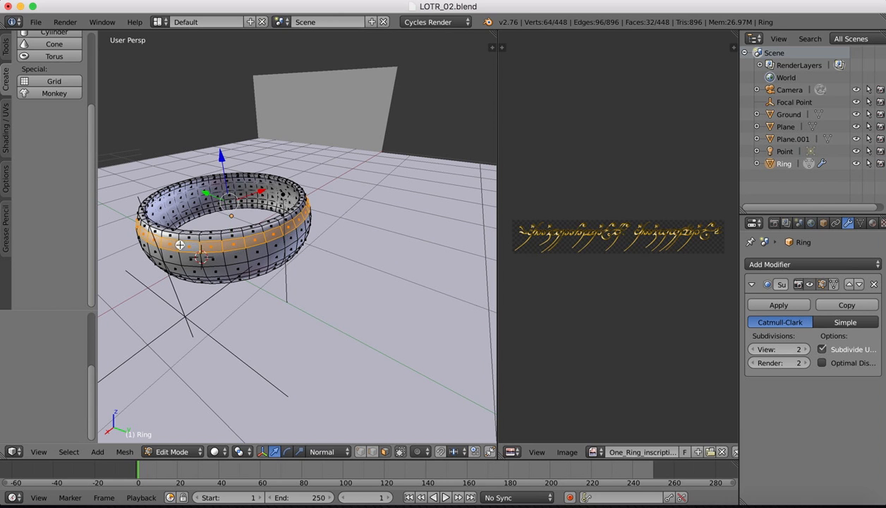
{"action": "right_click", "coordinate": [178, 258], "text": "alt+shift"}
{"action": "right_click", "coordinate": [181, 271], "text": "alt+shift"}
{"action": "middle_click_drag", "start_coordinate": [206, 266], "coordinate": [217, 260]}
{"action": "right_click", "coordinate": [268, 258], "text": "alt+shift"}
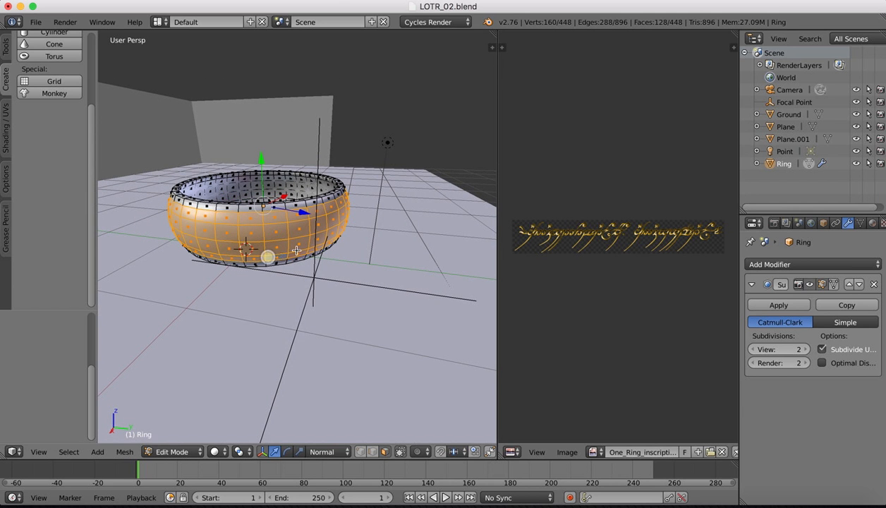
{"action": "middle_click_drag", "start_coordinate": [281, 207], "coordinate": [201, 216]}
{"action": "mouse_move", "coordinate": [245, 255]}
{"action": "middle_mouse_down"}
{"action": "mouse_move", "coordinate": [284, 250]}
{"action": "mouse_move", "coordinate": [248, 244]}
{"action": "middle_mouse_up"}
Unwrap the selected outer faces with Cylinder Projection from the front view
{"action": "left_click", "coordinate": [39, 452]}
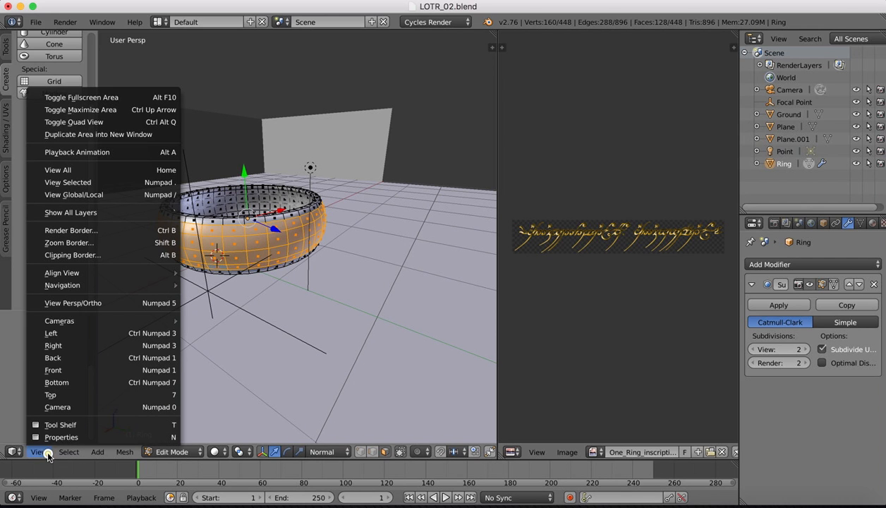
{"action": "left_click", "coordinate": [60, 370]}
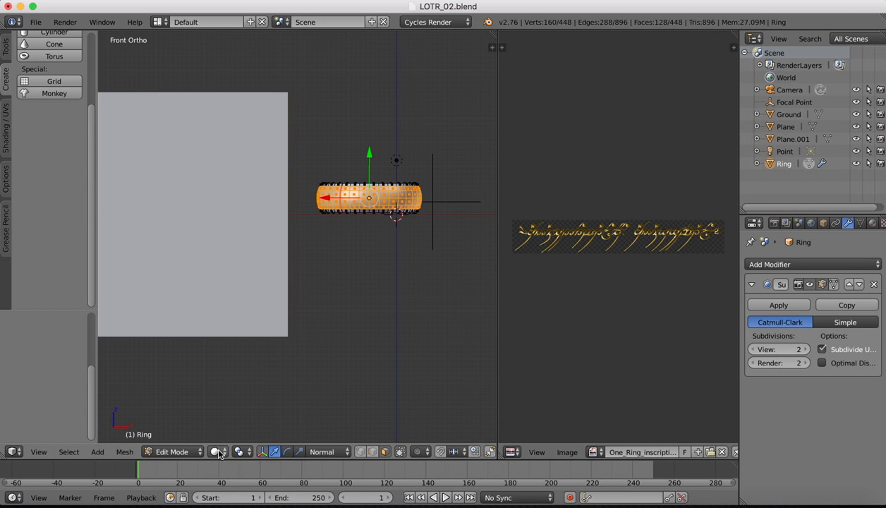
{"action": "left_click", "coordinate": [124, 452]}
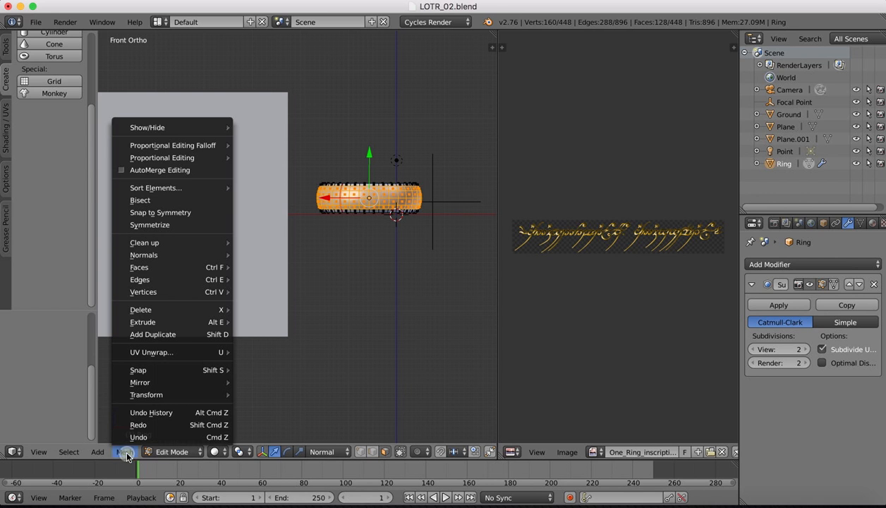
{"action": "mouse_move", "coordinate": [164, 355]}
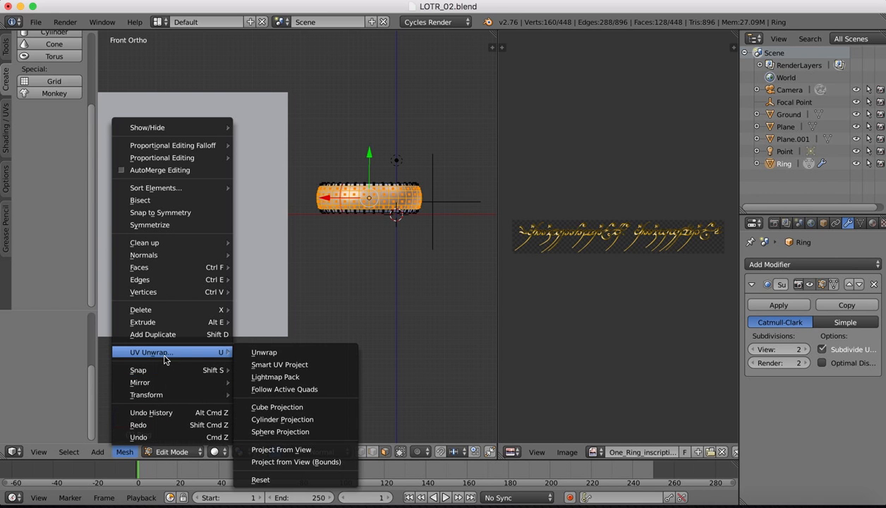
{"action": "left_click", "coordinate": [280, 420]}
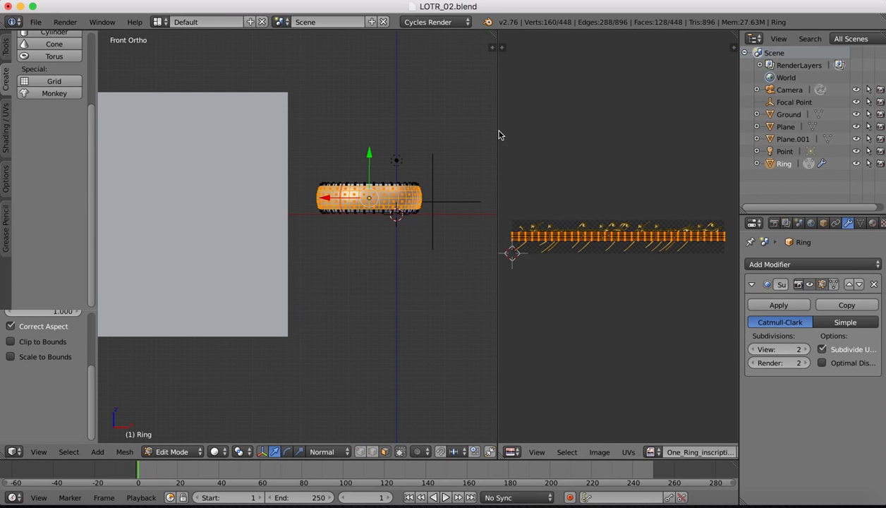
Widen the UV editor and scale up the unwrapped UVs until they cover the inscription image's full height
{"action": "left_click_drag", "start_coordinate": [498, 131], "coordinate": [358, 141]}
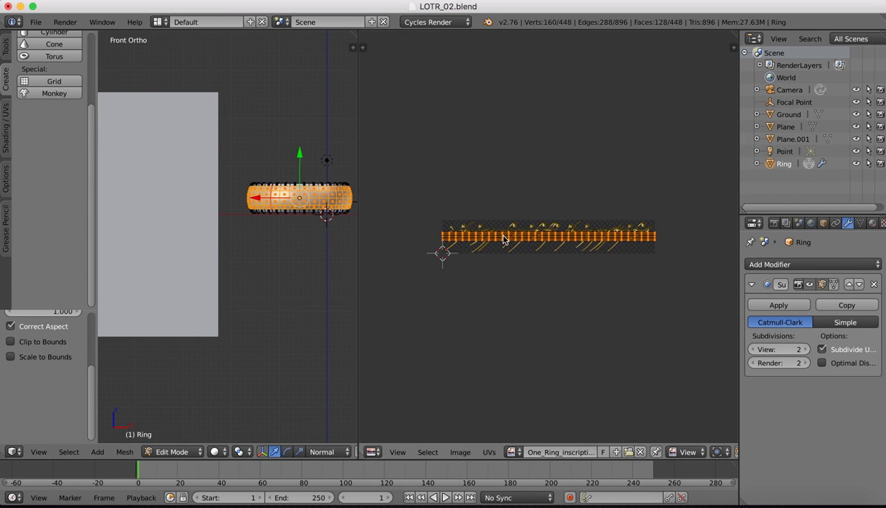
{"action": "scroll", "coordinate": [504, 241], "scroll_direction": "up", "scroll_amount": 5}
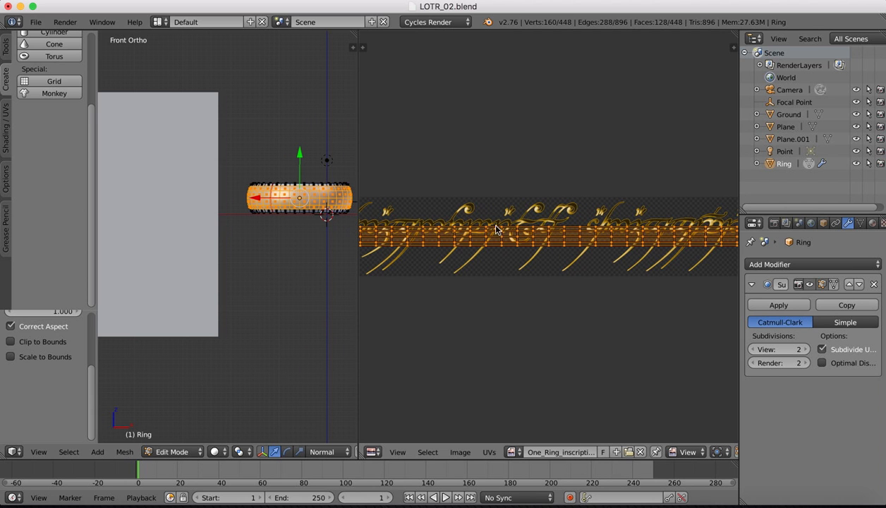
{"action": "key", "text": "s"}
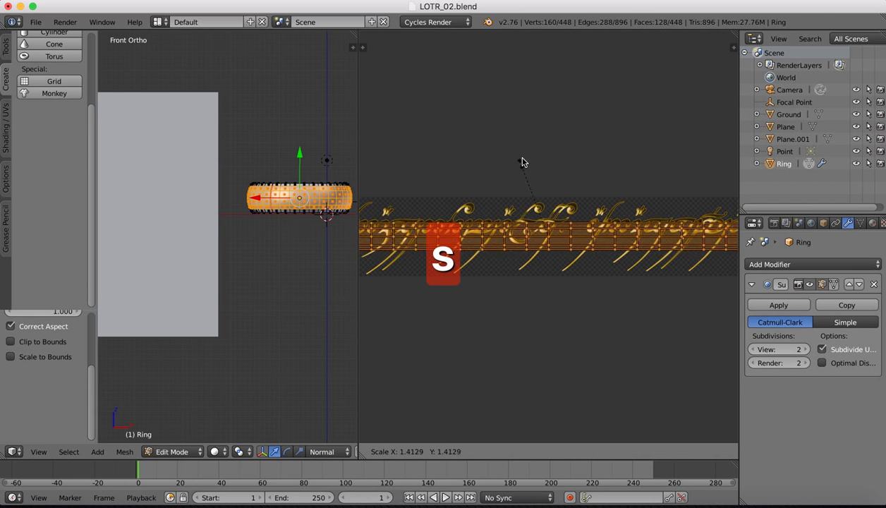
{"action": "left_click", "coordinate": [536, 425]}
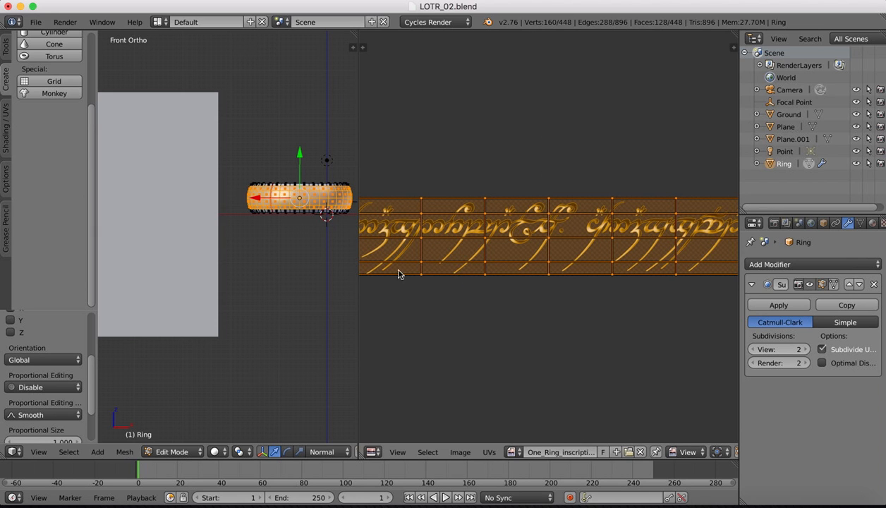
{"action": "scroll", "coordinate": [562, 194], "scroll_direction": "down", "scroll_amount": 6}
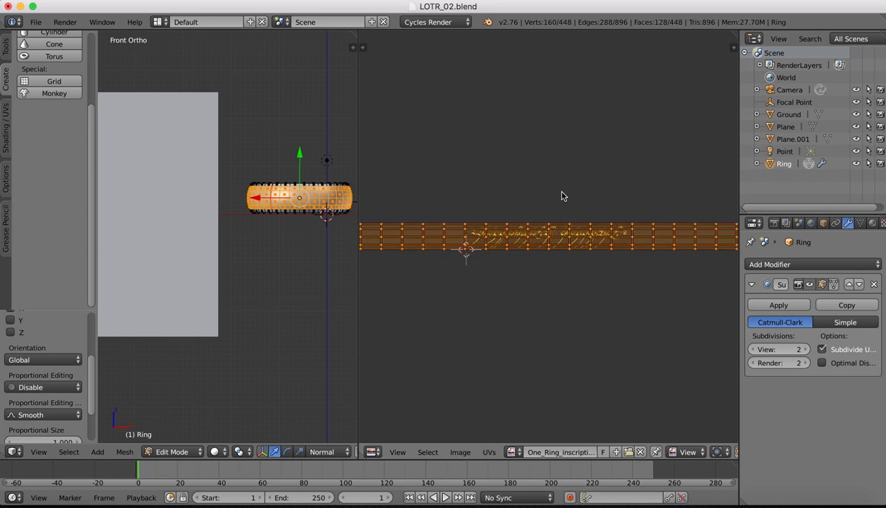
{"action": "scroll", "coordinate": [563, 194], "scroll_direction": "down", "scroll_amount": 1}
{"action": "scroll", "coordinate": [563, 194], "scroll_direction": "up", "scroll_amount": 2}
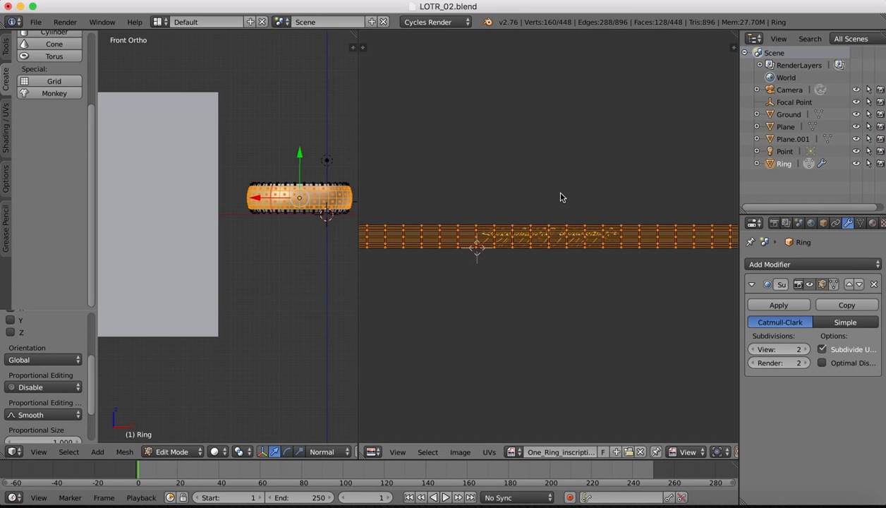
Show the ring's Gold material in the Node Editor with its sidebar hidden, keeping the 3D view in Solid shading
{"action": "left_click", "coordinate": [374, 452]}
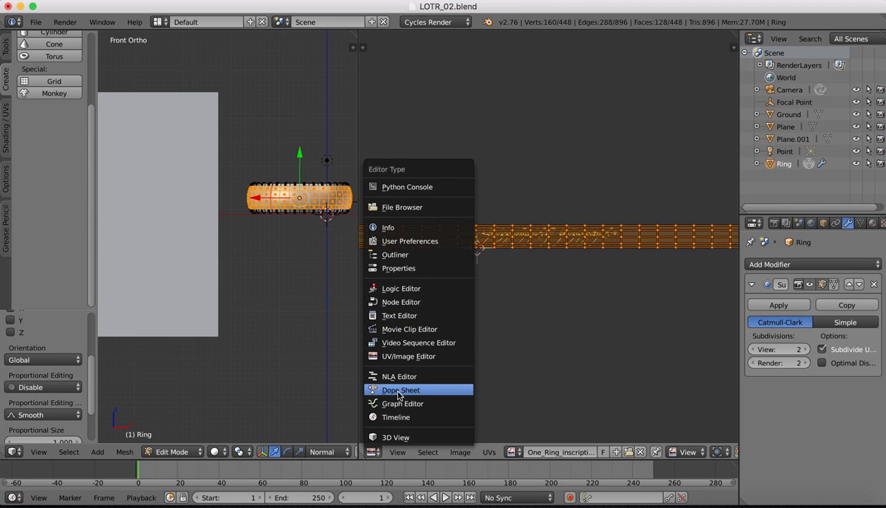
{"action": "left_click", "coordinate": [400, 303]}
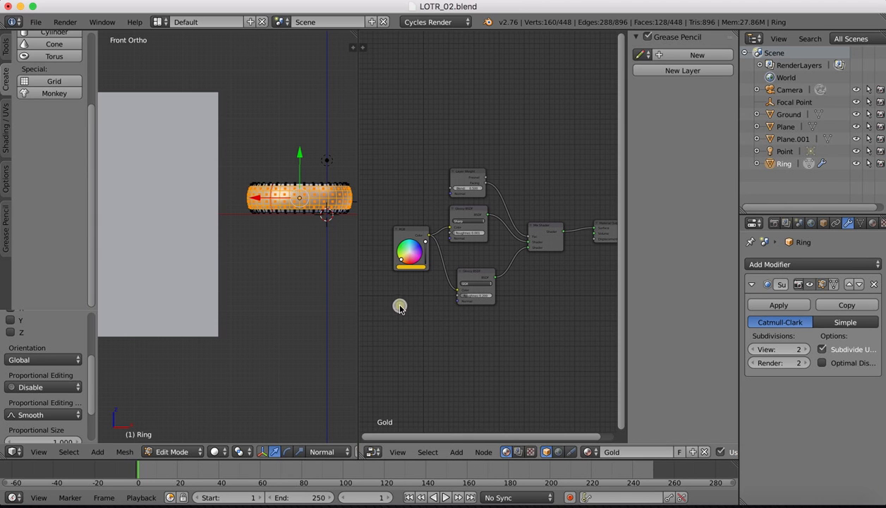
{"action": "key", "text": "n"}
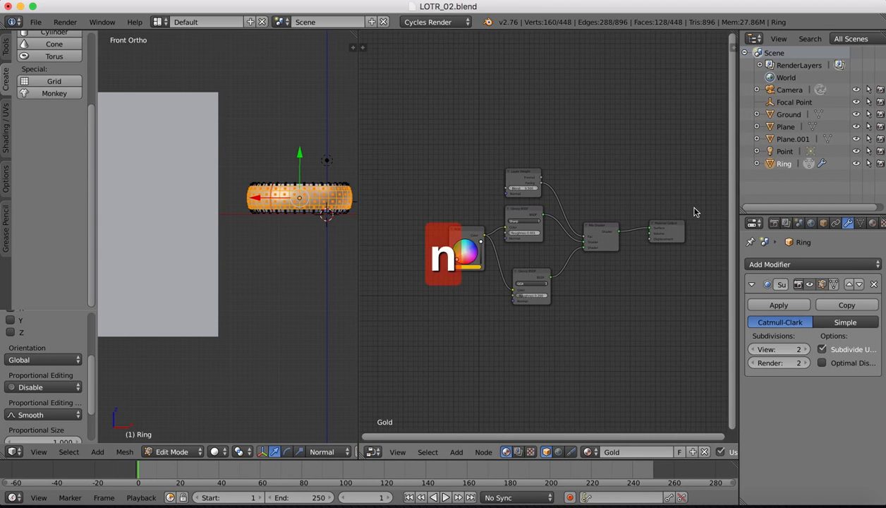
{"action": "left_click", "coordinate": [216, 452]}
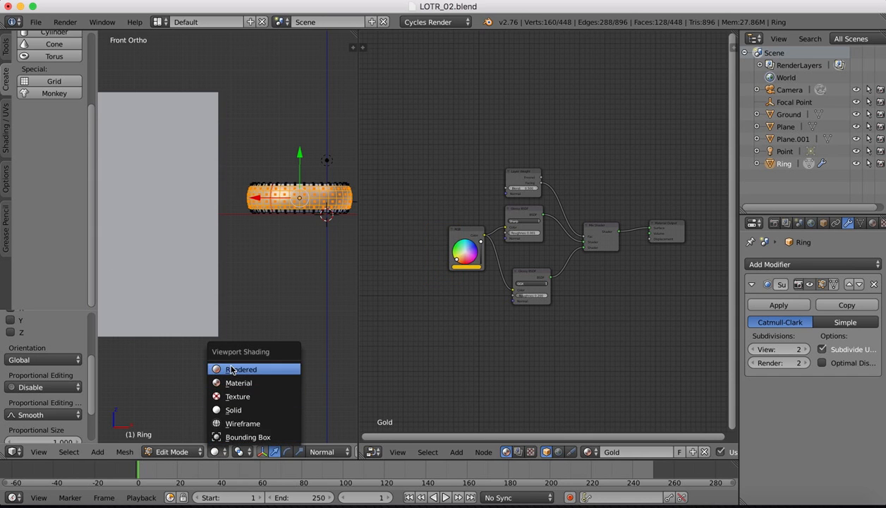
{"action": "left_click", "coordinate": [233, 411]}
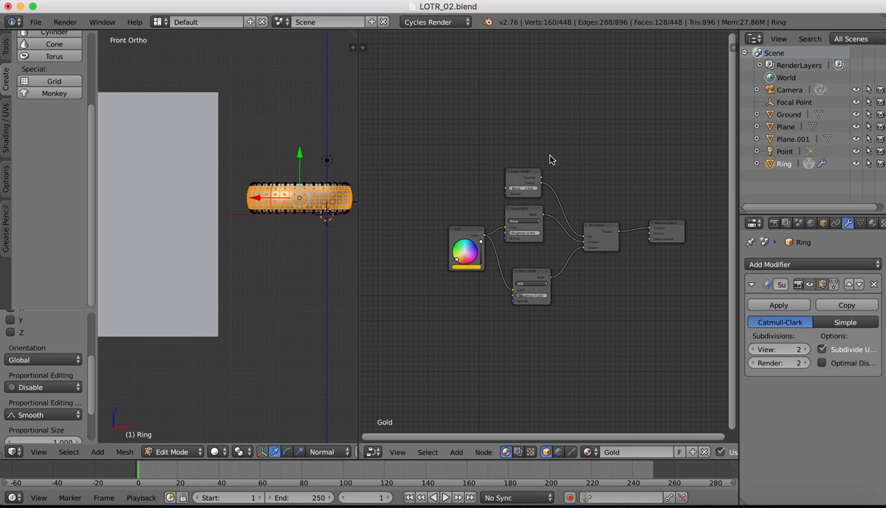
{"action": "scroll", "coordinate": [550, 159], "scroll_direction": "up", "scroll_amount": 3}
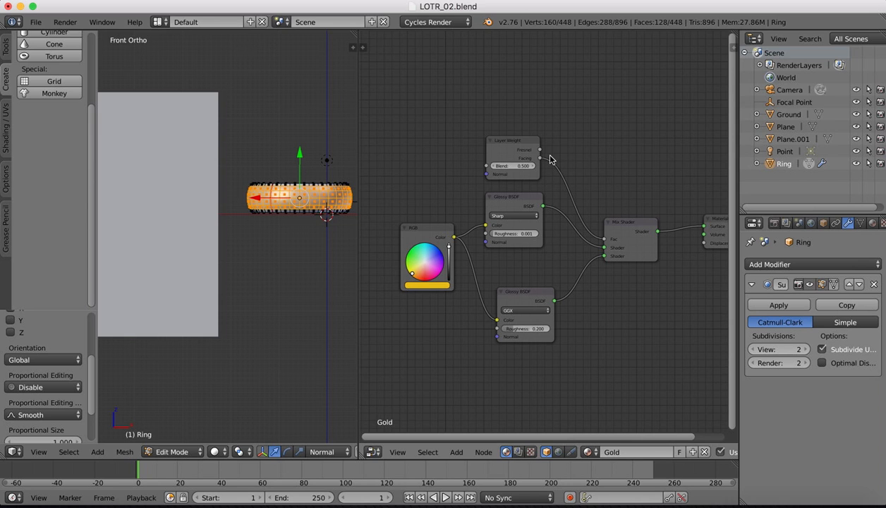
Enable the fake user for the ring's Gold material and add a second material slot that also uses Gold
{"action": "left_click", "coordinate": [873, 223]}
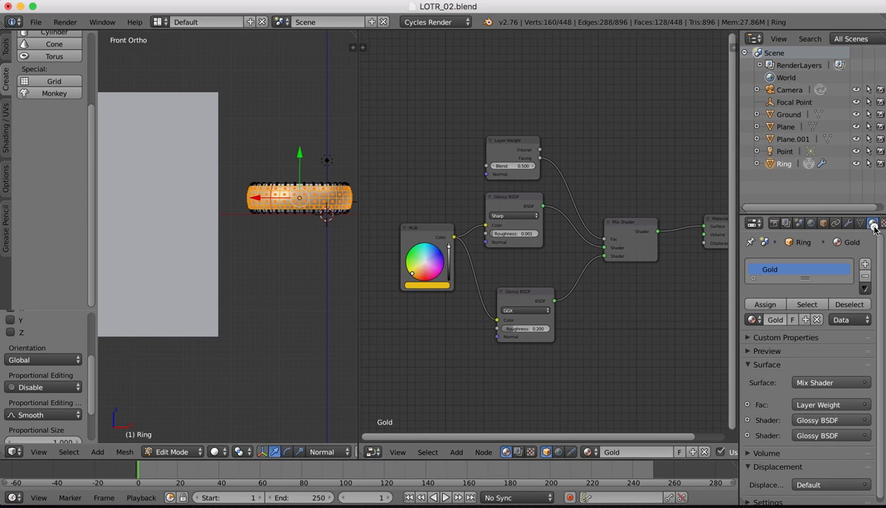
{"action": "left_click", "coordinate": [792, 320]}
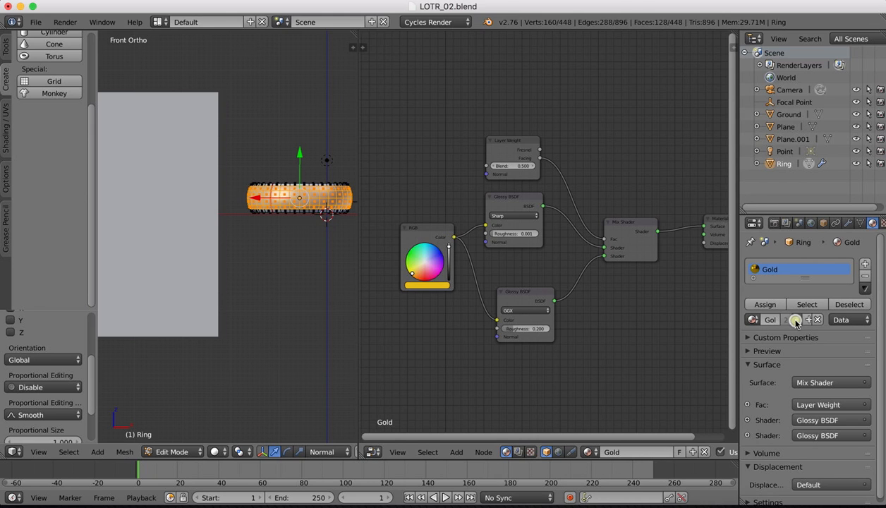
{"action": "left_click", "coordinate": [865, 264]}
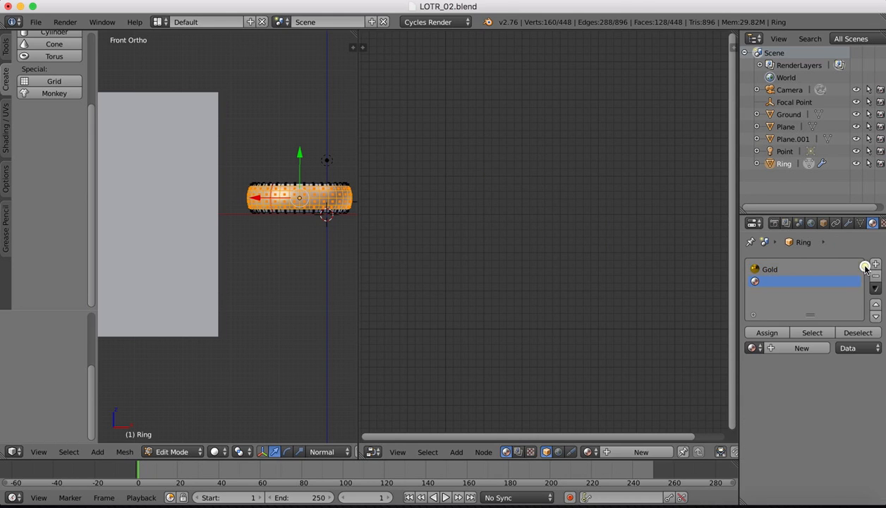
{"action": "left_click", "coordinate": [754, 348]}
{"action": "left_click", "coordinate": [673, 380]}
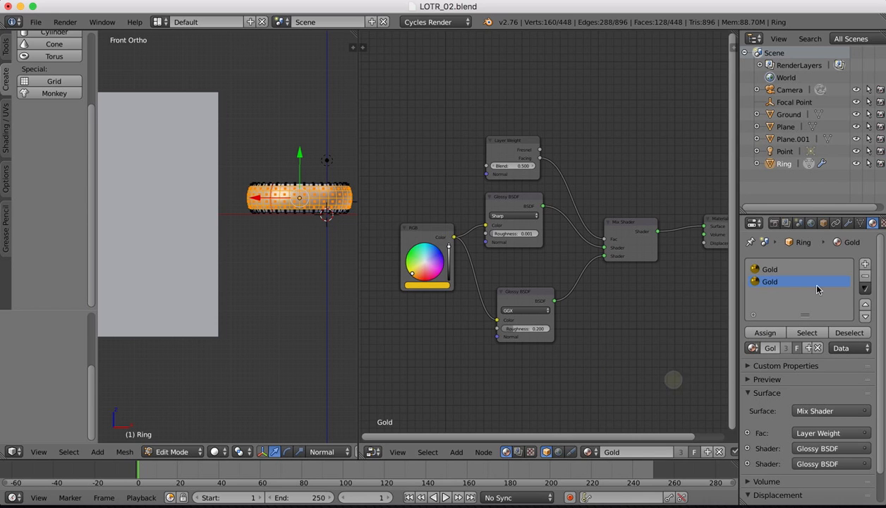
Make the second slot's Gold material an independent copy and rename it "outer ring"
{"action": "left_click", "coordinate": [808, 349]}
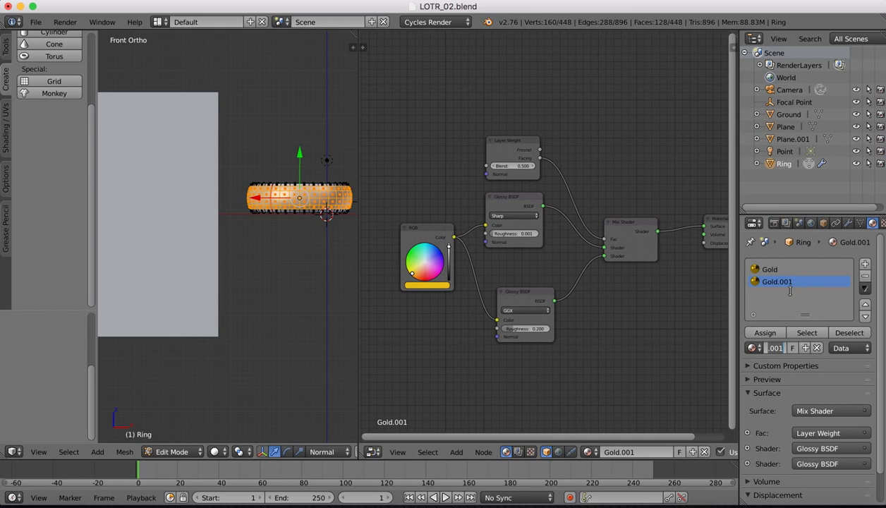
{"action": "type", "text": "outer"}
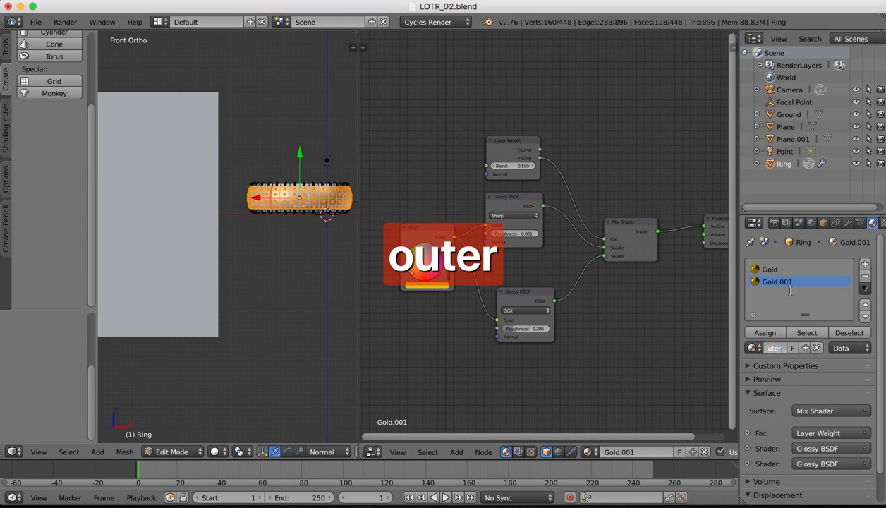
{"action": "type", "text": " ring"}
{"action": "left_click", "coordinate": [792, 295]}
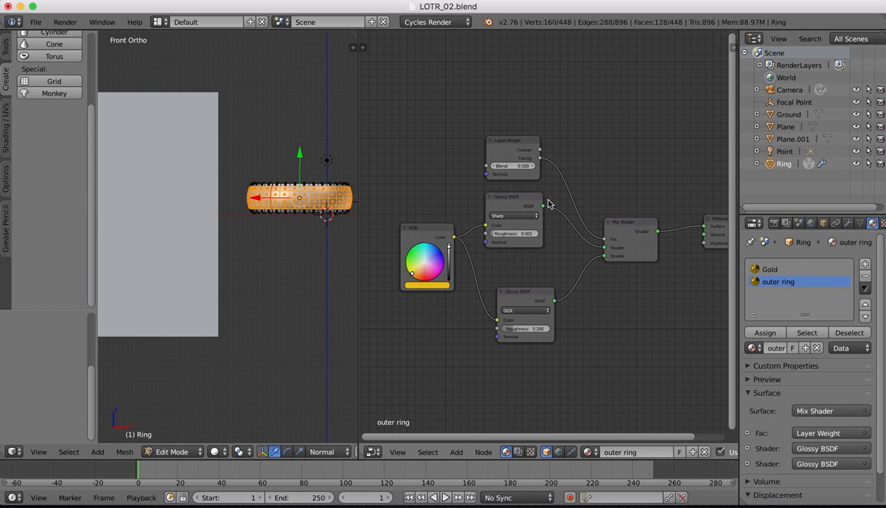
Switch the Node Editor area back to the UV/Image Editor to show the outer face UVs over the inscription
{"action": "scroll", "coordinate": [549, 202], "scroll_direction": "down", "scroll_amount": 1}
{"action": "scroll", "coordinate": [549, 204], "scroll_direction": "up", "scroll_amount": 2}
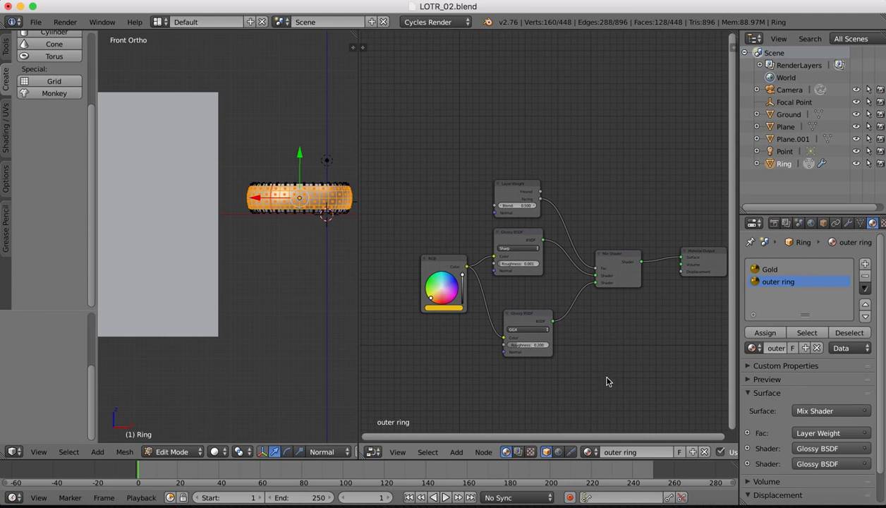
{"action": "left_click", "coordinate": [376, 451]}
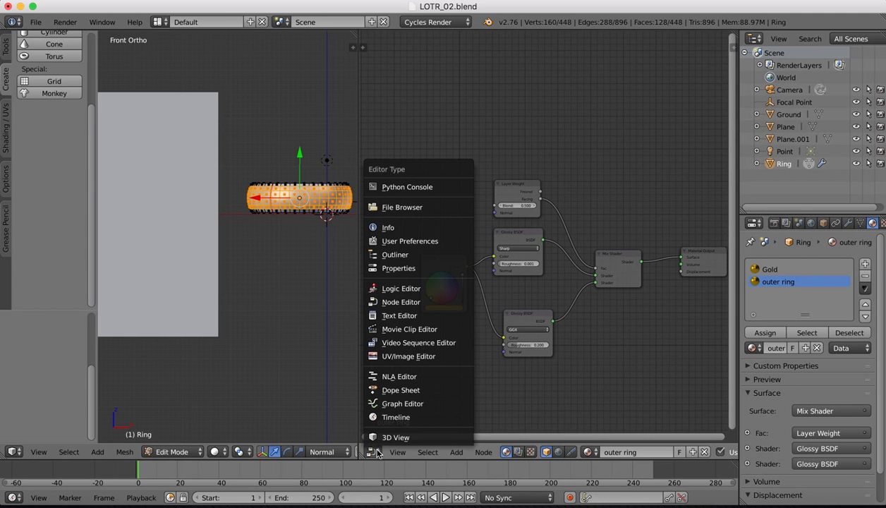
{"action": "left_click", "coordinate": [402, 354]}
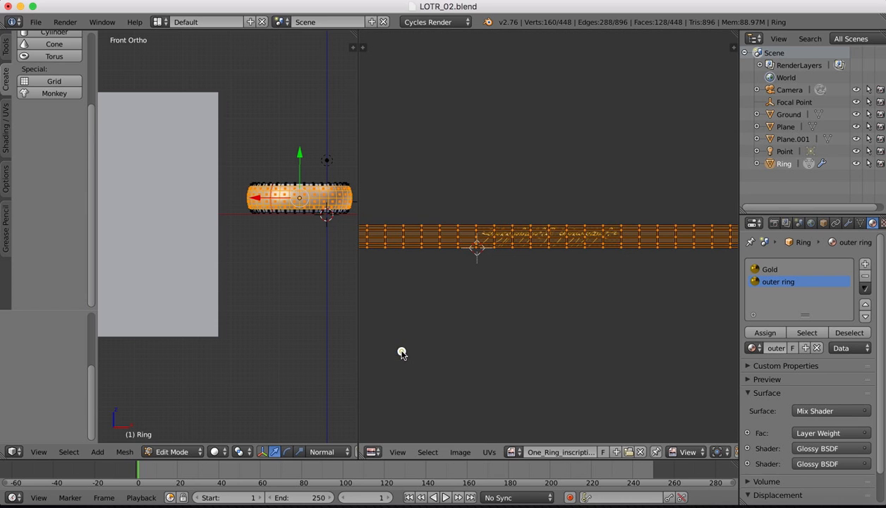
Rename the ring mesh's UV map to "outerRing"
{"action": "left_click", "coordinate": [860, 223]}
{"action": "scroll", "coordinate": [810, 393], "scroll_direction": "down", "scroll_amount": 3}
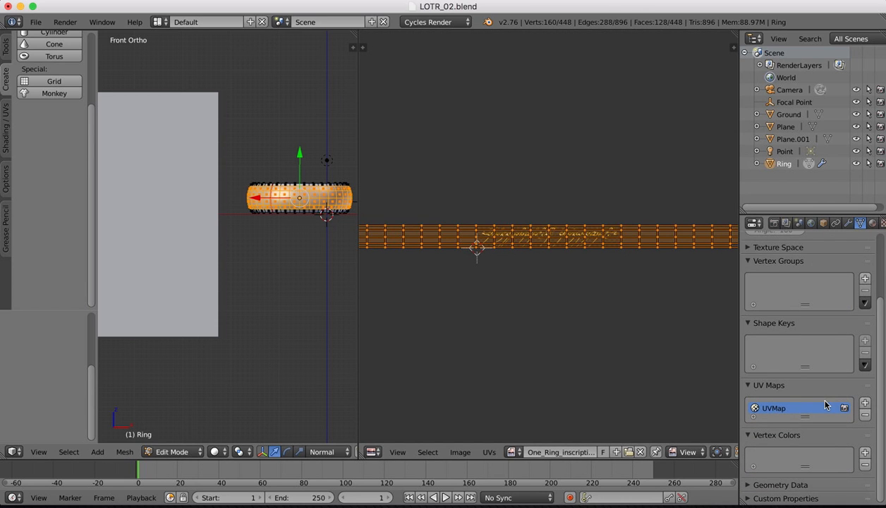
{"action": "double_click", "coordinate": [775, 409]}
{"action": "type", "text": "outer"}
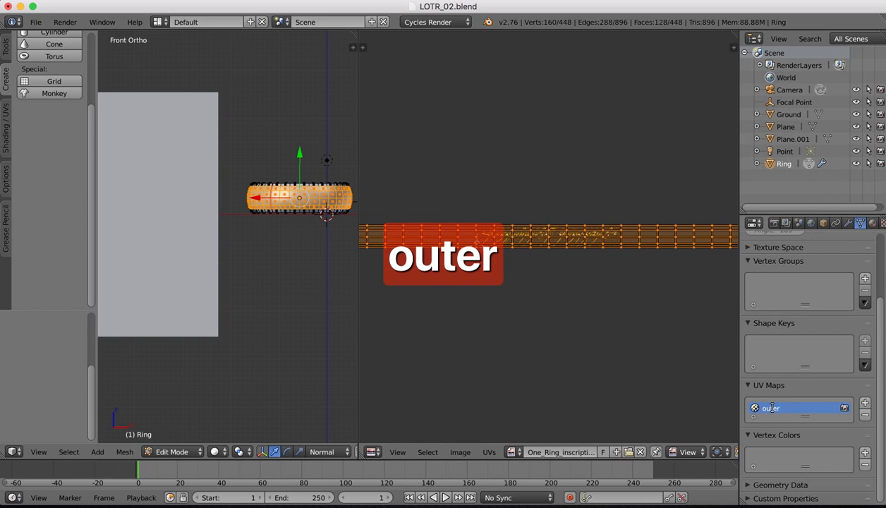
{"action": "type", "text": "Ring"}
{"action": "key", "text": "Return"}
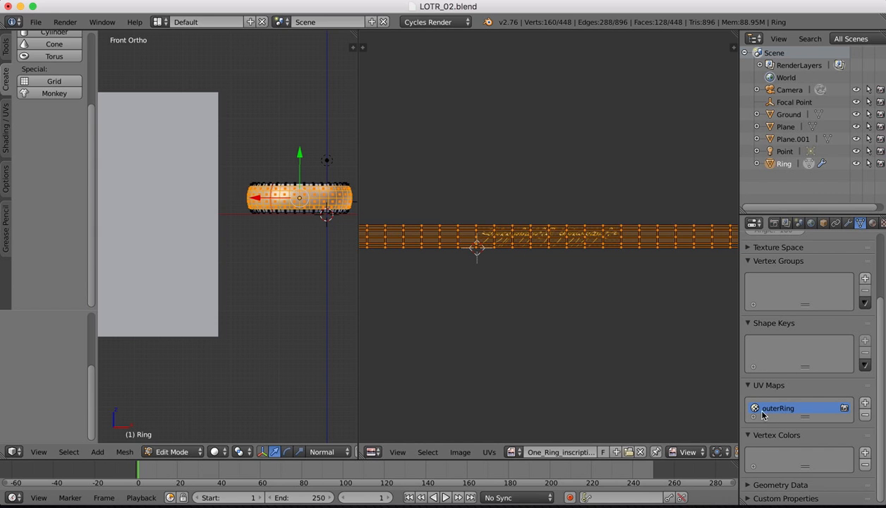
Show the outer ring material in the Node Editor in place of the UV/Image Editor and add a UV Map node
{"action": "left_click", "coordinate": [377, 450]}
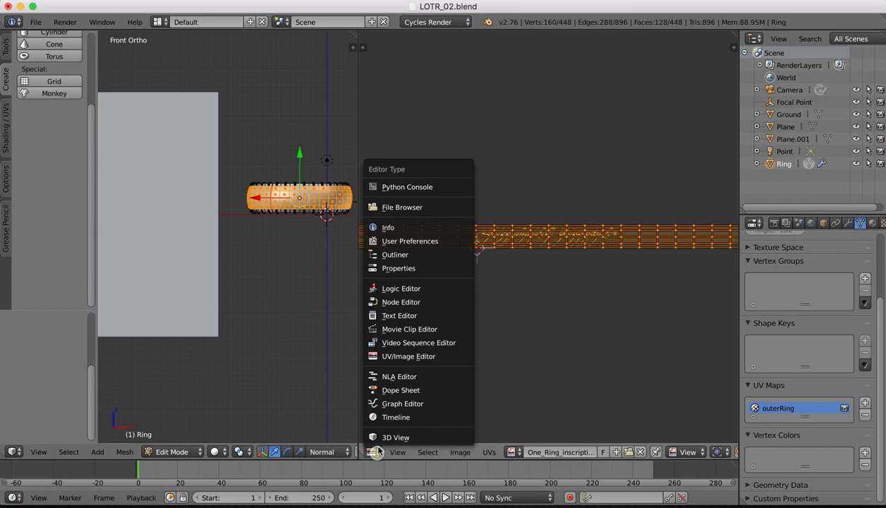
{"action": "left_click", "coordinate": [401, 302]}
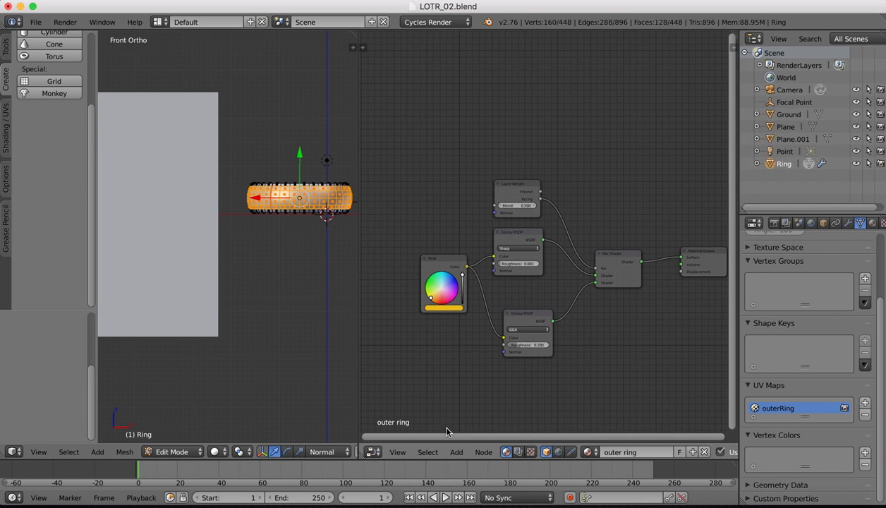
{"action": "left_click", "coordinate": [457, 453]}
{"action": "left_click", "coordinate": [462, 446]}
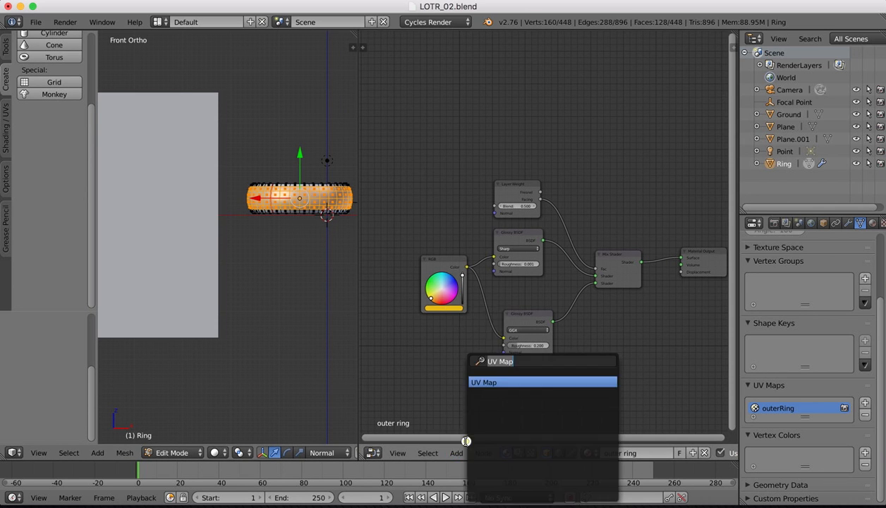
{"action": "left_click", "coordinate": [499, 383]}
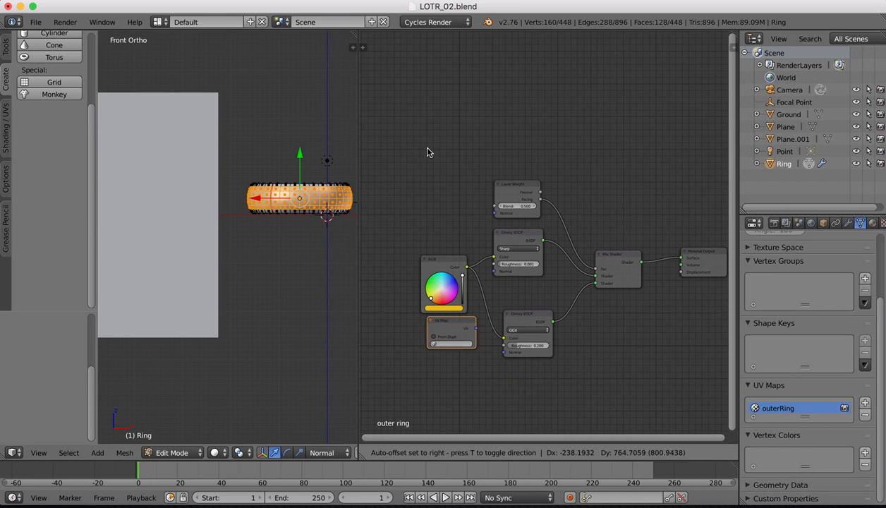
{"action": "left_click", "coordinate": [402, 198]}
Set the UV Map node to the outerRing map and position it above and left of the shader nodes
{"action": "left_click_drag", "start_coordinate": [437, 346], "coordinate": [416, 119]}
{"action": "left_click", "coordinate": [408, 142]}
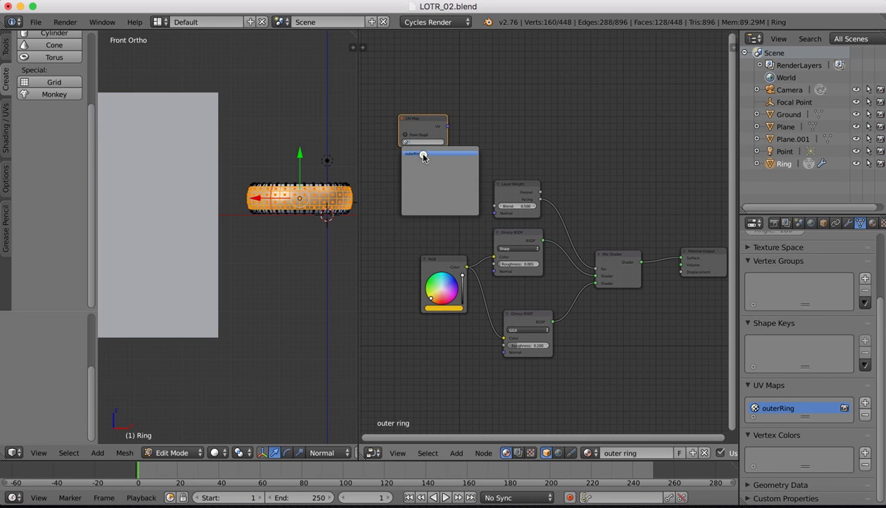
{"action": "left_click", "coordinate": [420, 153]}
{"action": "left_click_drag", "start_coordinate": [424, 118], "coordinate": [403, 127]}
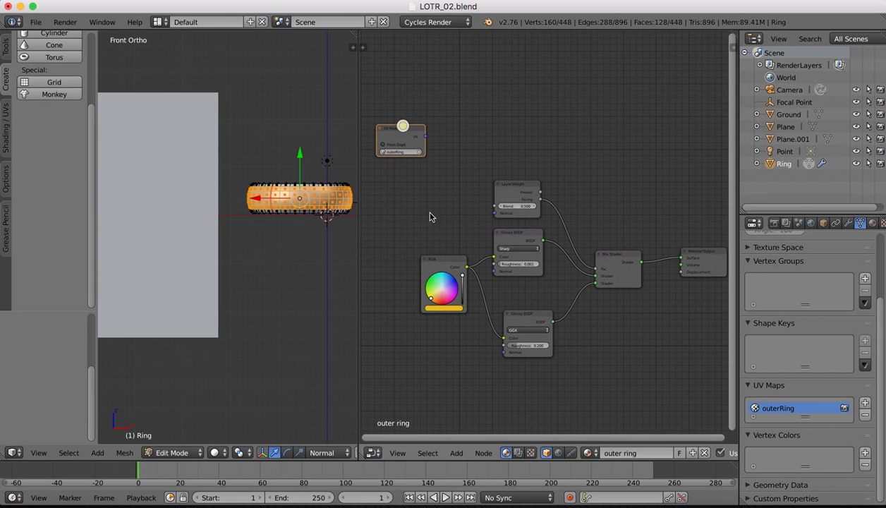
Add an Image Texture node just right of the UV Map node, above the Layer Weight node
{"action": "left_click", "coordinate": [457, 456]}
{"action": "mouse_move", "coordinate": [483, 453]}
{"action": "left_click", "coordinate": [457, 454]}
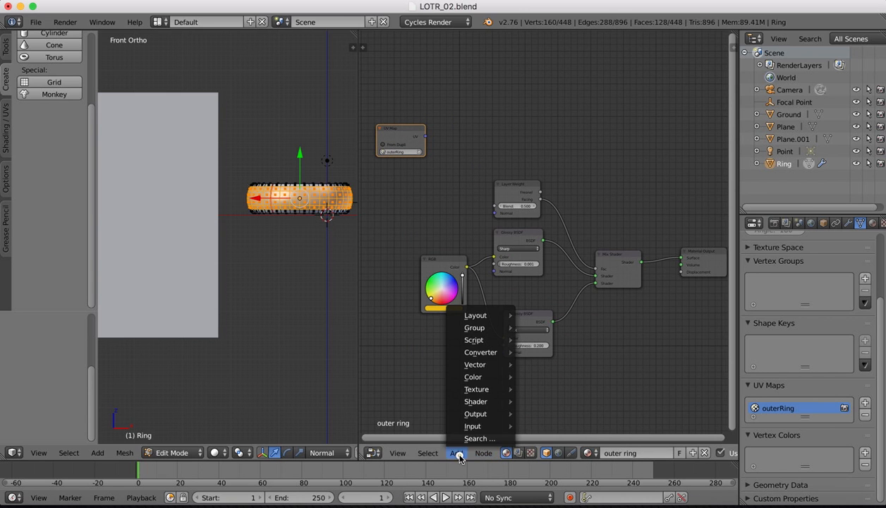
{"action": "mouse_move", "coordinate": [483, 389]}
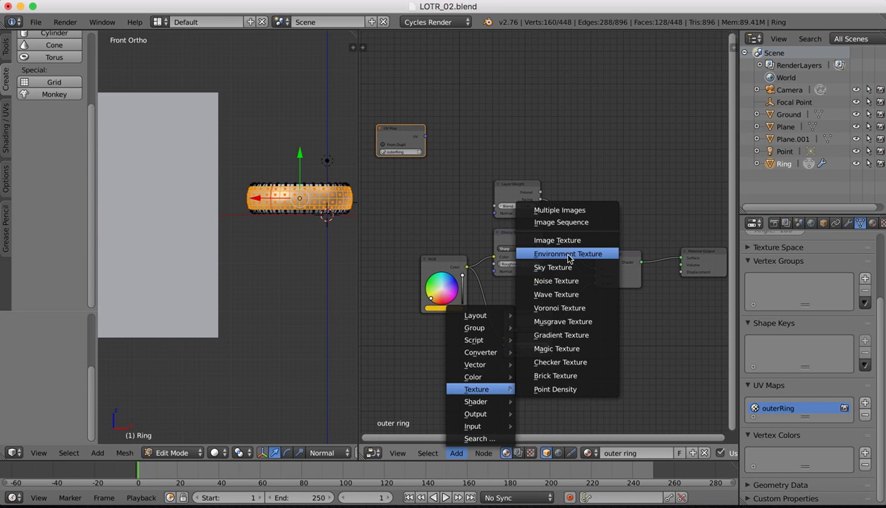
{"action": "left_click", "coordinate": [565, 238]}
{"action": "left_click", "coordinate": [457, 80]}
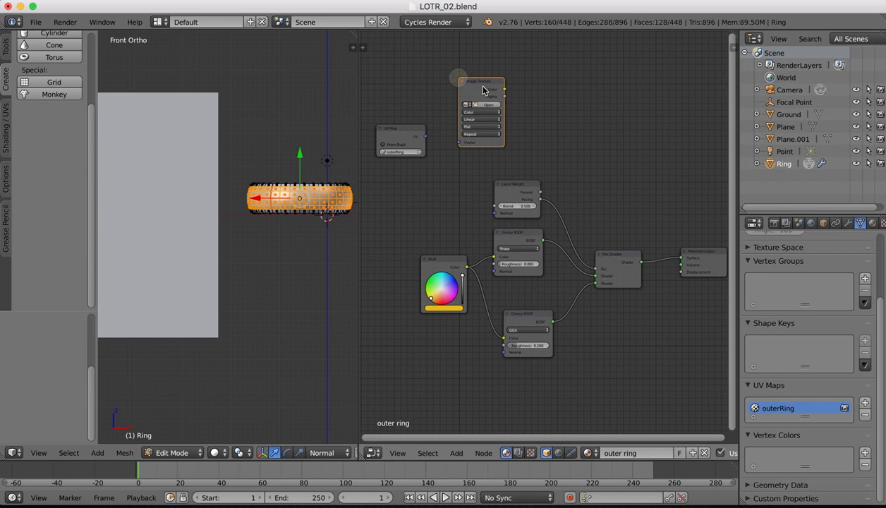
Add the Mapping and Texture Coordinate setup to the Image Texture node, and delete the Texture Coordinate node
{"action": "key", "text": "ctrl+t"}
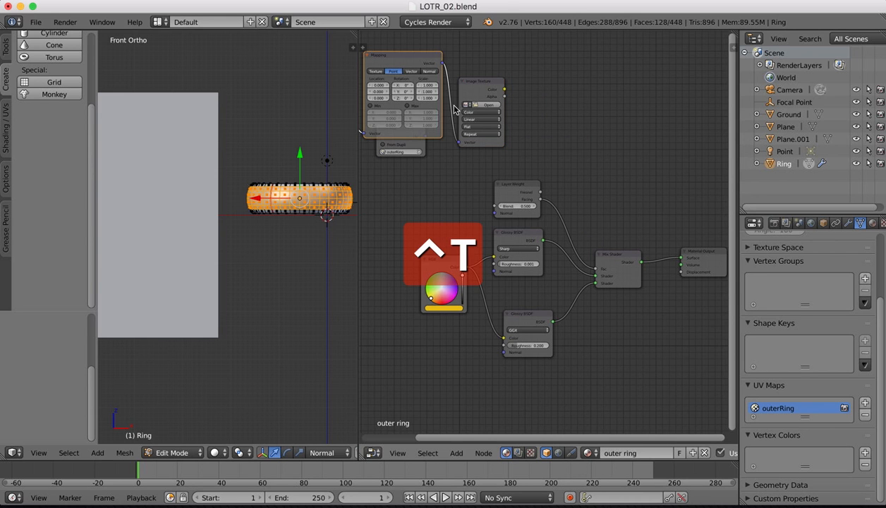
{"action": "scroll", "coordinate": [480, 91], "scroll_direction": "left", "scroll_amount": 5, "text": "ctrl"}
{"action": "left_click", "coordinate": [477, 90]}
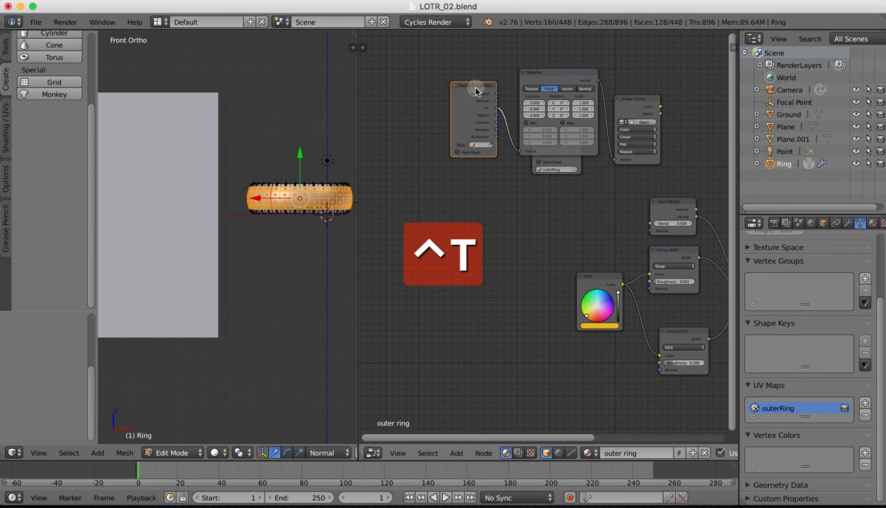
{"action": "key", "text": "x"}
Move the UV Map node left of the Mapping node and connect its UV output to the Mapping node's Vector input
{"action": "left_click", "coordinate": [562, 160]}
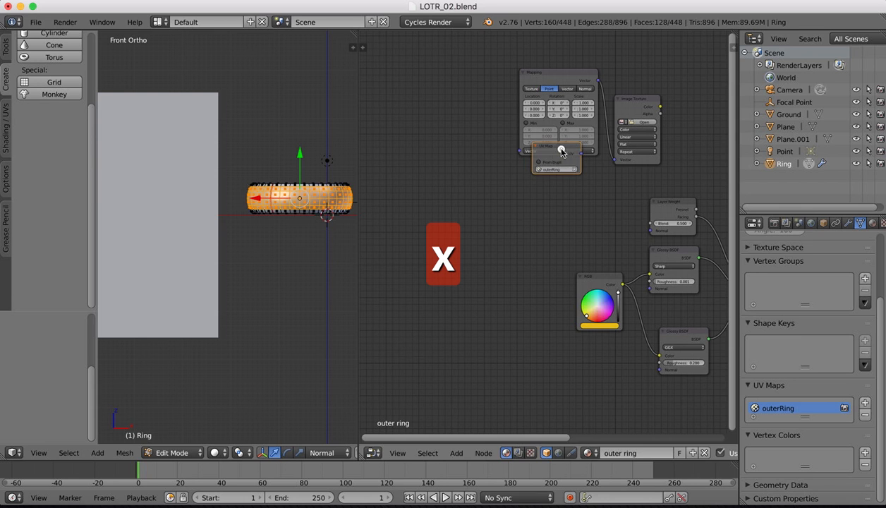
{"action": "left_click_drag", "start_coordinate": [562, 160], "coordinate": [520, 151]}
{"action": "scroll", "coordinate": [414, 83], "scroll_direction": "up", "scroll_amount": 1}
{"action": "scroll", "coordinate": [412, 82], "scroll_direction": "up", "scroll_amount": 2}
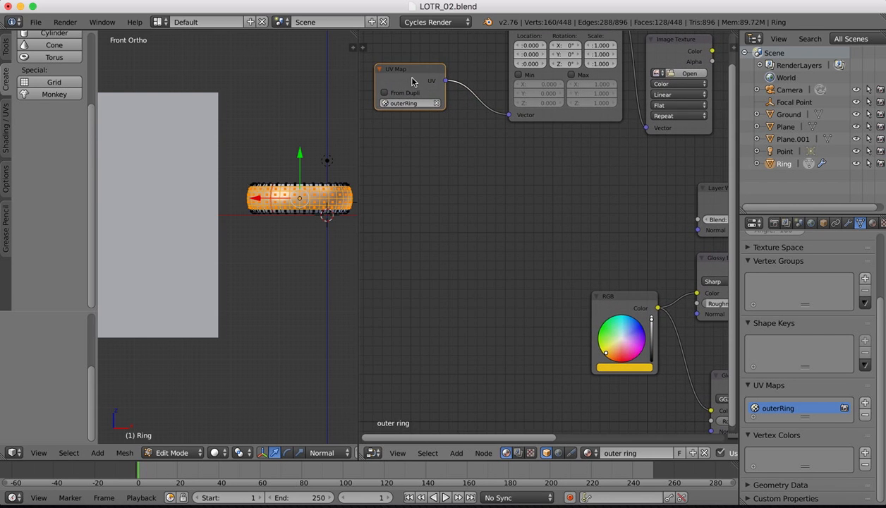
{"action": "scroll", "coordinate": [451, 222], "scroll_direction": "up", "scroll_amount": 3}
{"action": "scroll", "coordinate": [407, 192], "scroll_direction": "up", "scroll_amount": 3}
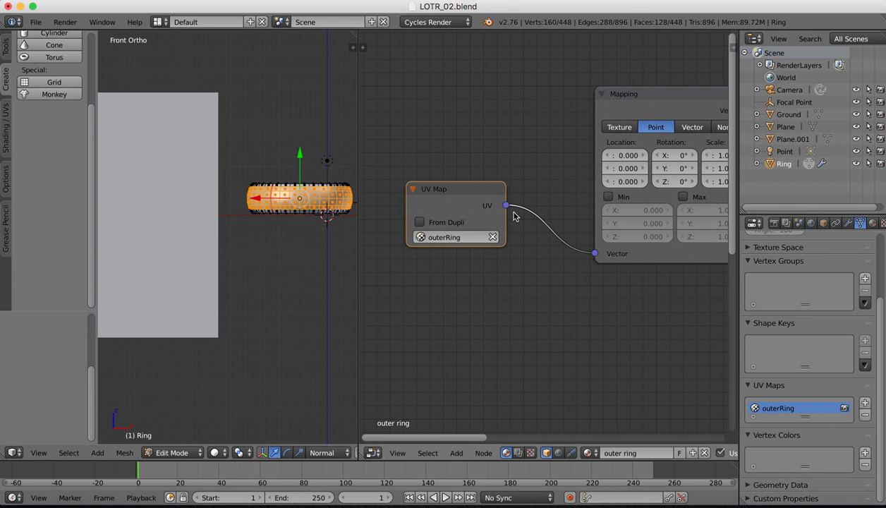
Load One_Ring_inscription_outer.png from the textures folder into the Image Texture node
{"action": "scroll", "coordinate": [505, 208], "scroll_direction": "down", "scroll_amount": 5, "text": "ctrl"}
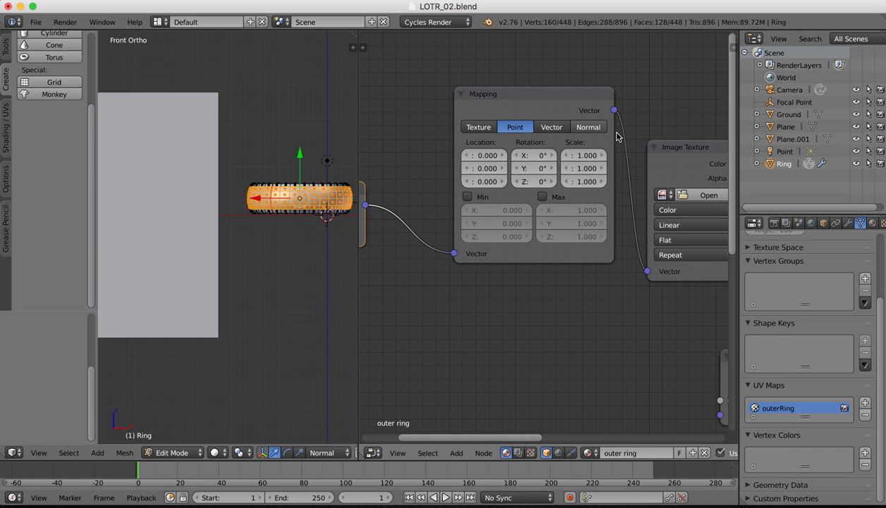
{"action": "scroll", "coordinate": [616, 135], "scroll_direction": "down", "scroll_amount": 5, "text": "ctrl"}
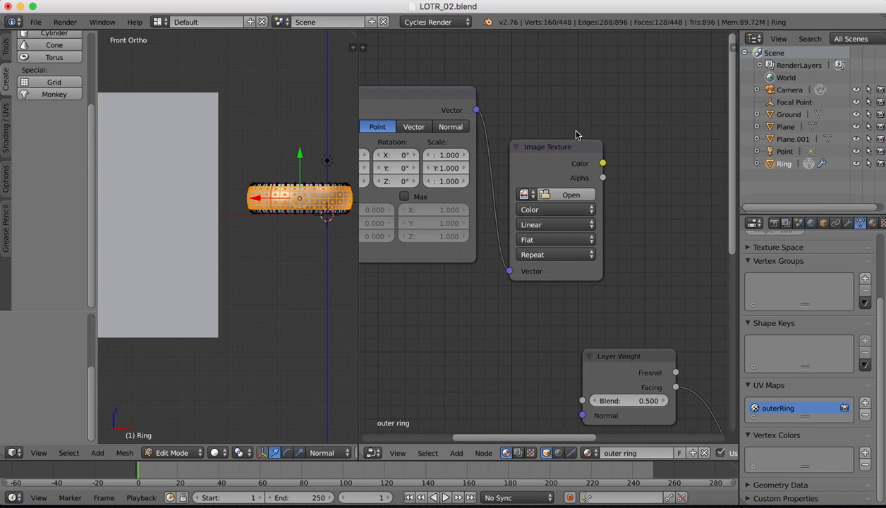
{"action": "left_click", "coordinate": [567, 195]}
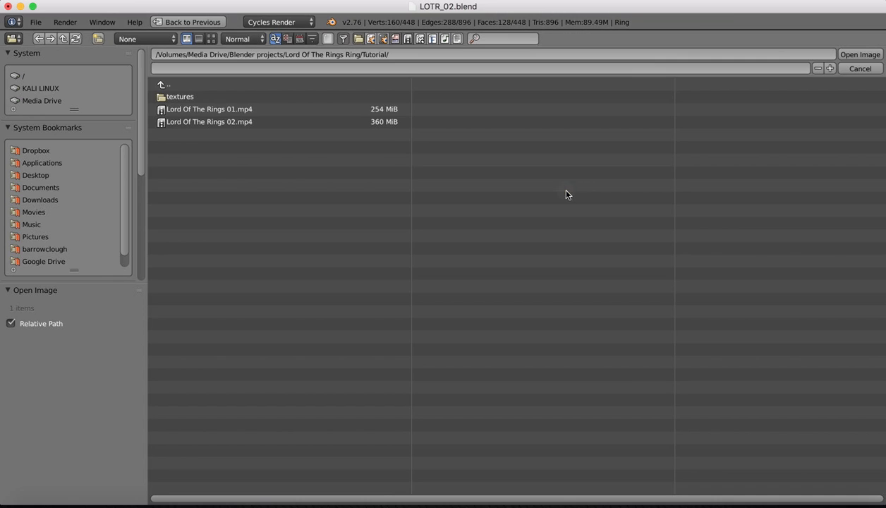
{"action": "double_click", "coordinate": [180, 96]}
{"action": "left_click", "coordinate": [210, 38]}
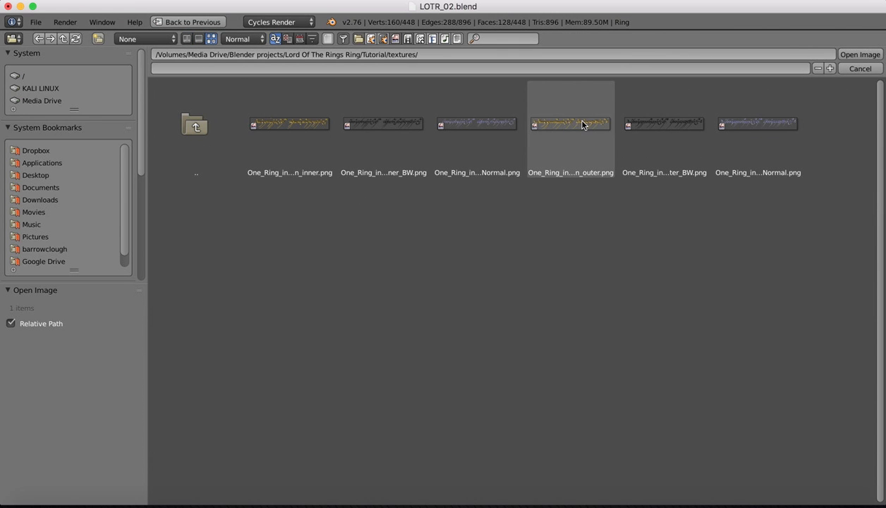
{"action": "double_click", "coordinate": [582, 124]}
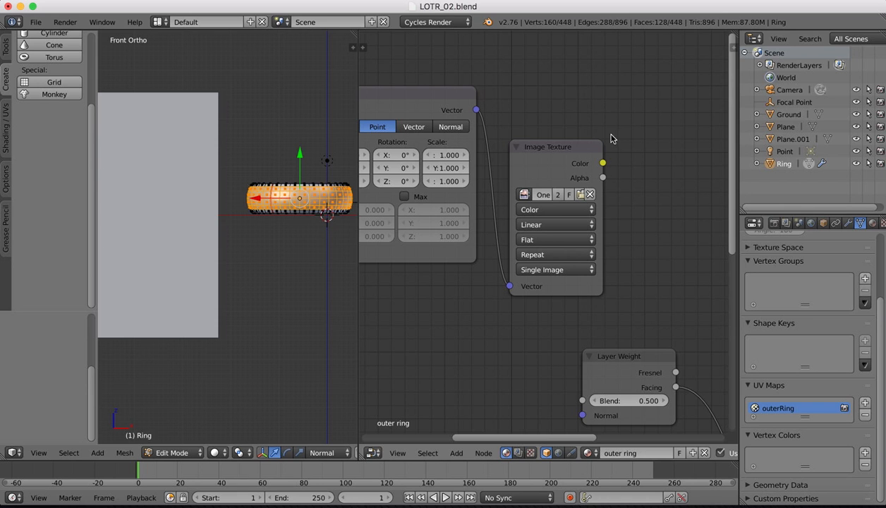
Add an Invert node right of the Image Texture and connect the texture's Color output to its Color input
{"action": "middle_click_drag", "start_coordinate": [551, 207], "coordinate": [586, 209]}
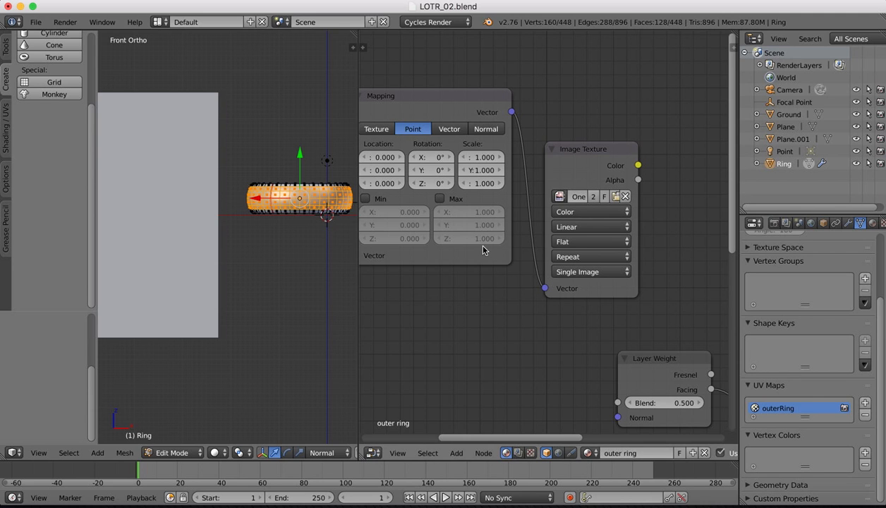
{"action": "scroll", "coordinate": [483, 249], "scroll_direction": "right", "scroll_amount": 6}
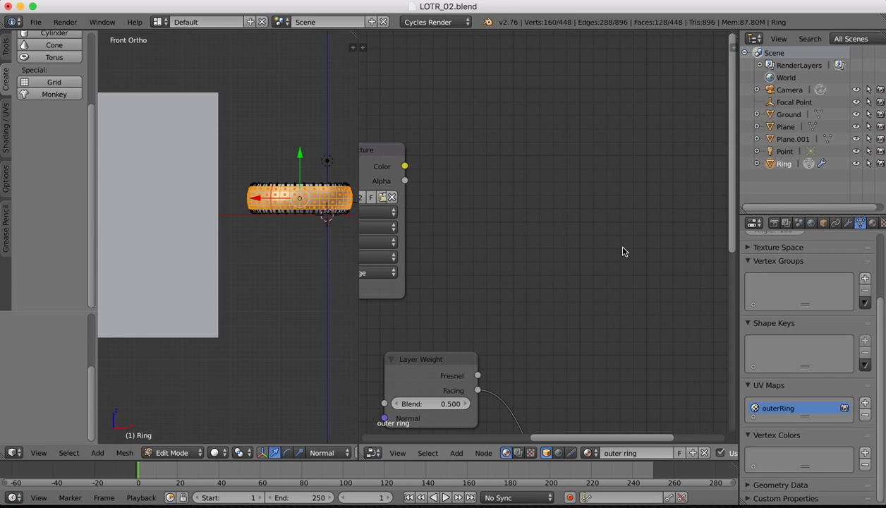
{"action": "left_click", "coordinate": [457, 453]}
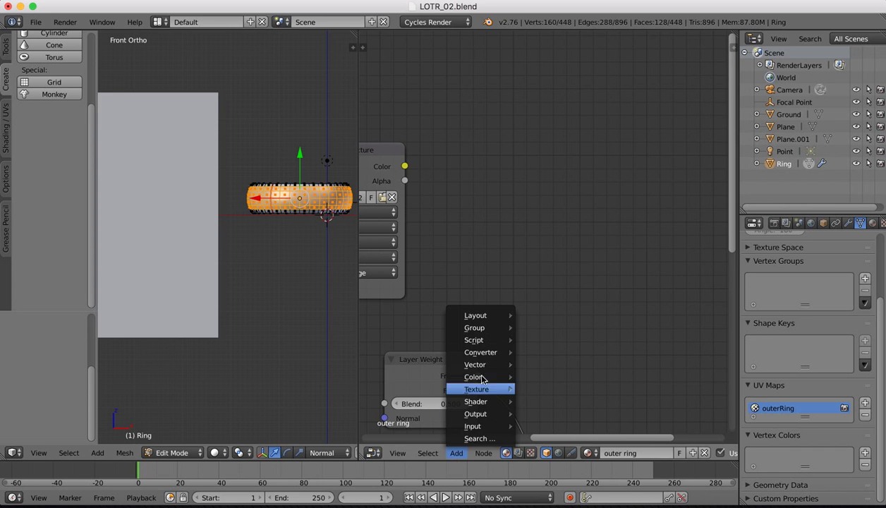
{"action": "left_click", "coordinate": [481, 439]}
{"action": "type", "text": "inv"}
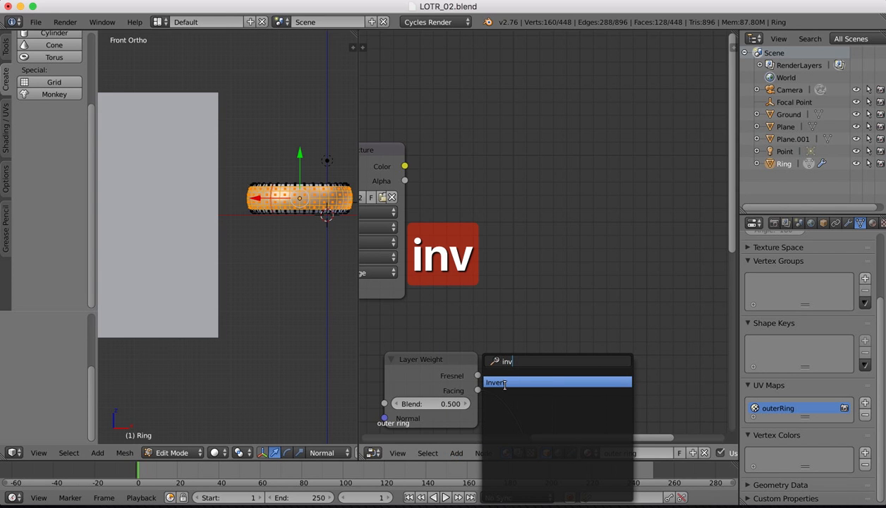
{"action": "left_click", "coordinate": [505, 385]}
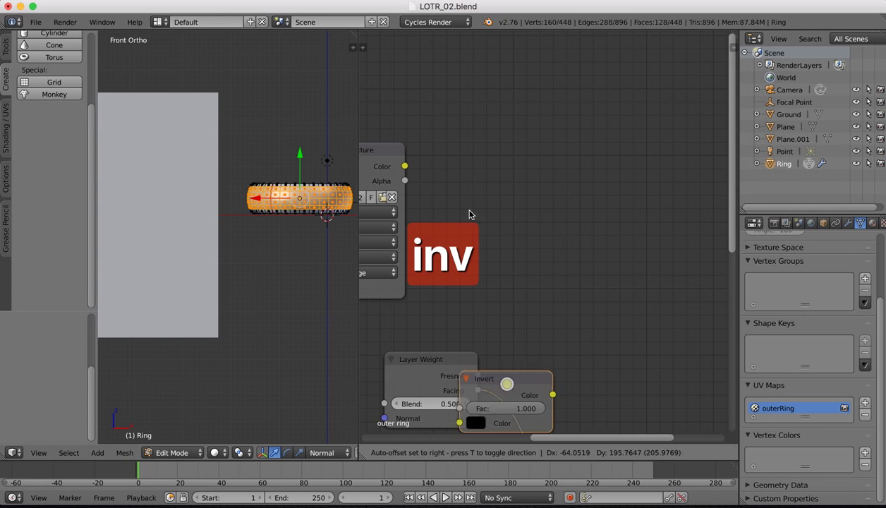
{"action": "left_click", "coordinate": [498, 107]}
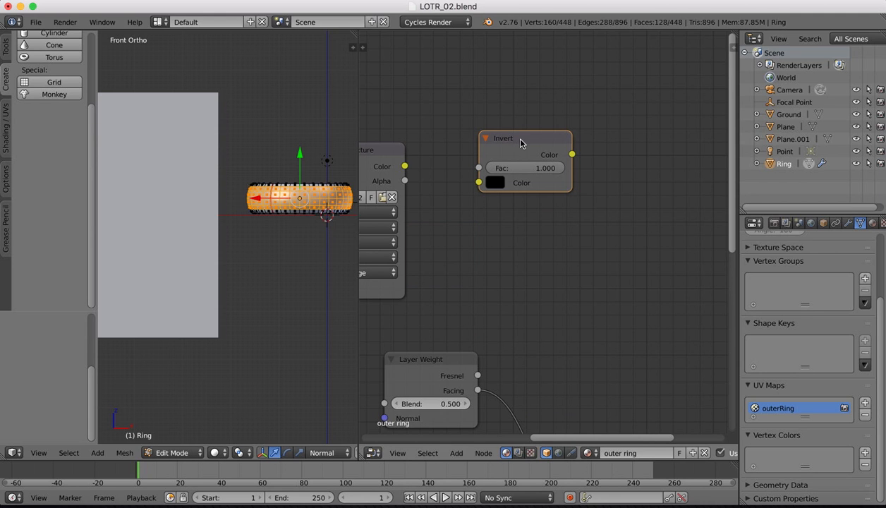
{"action": "left_click_drag", "start_coordinate": [521, 143], "coordinate": [526, 122]}
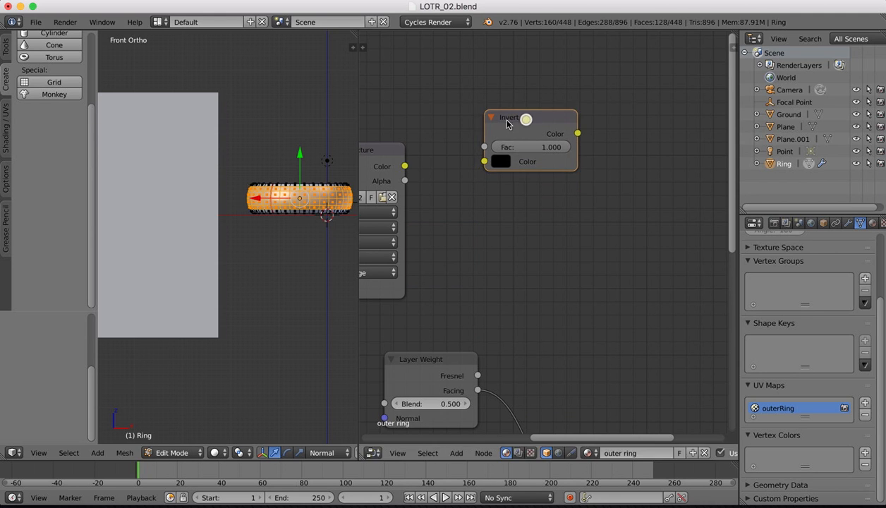
{"action": "left_click_drag", "start_coordinate": [404, 166], "coordinate": [485, 162]}
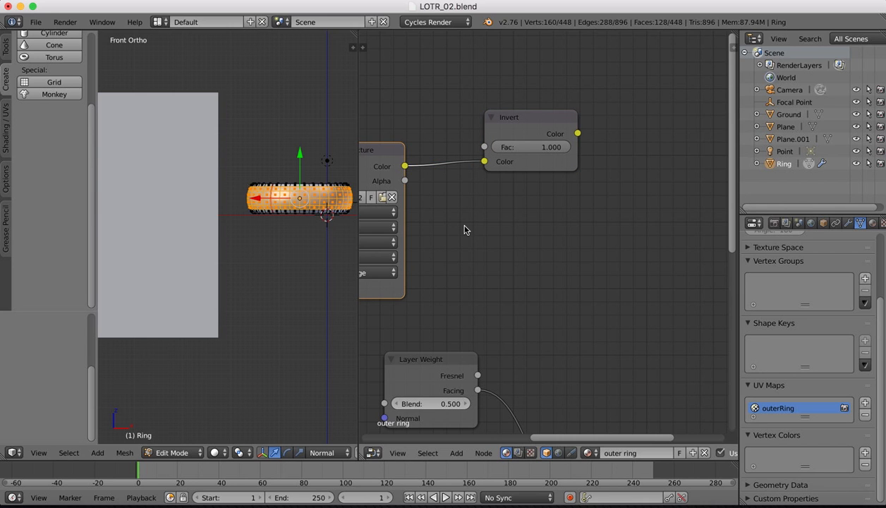
Add a Diffuse BSDF node to the right of the Invert node
{"action": "scroll", "coordinate": [543, 242], "scroll_direction": "right", "scroll_amount": 5}
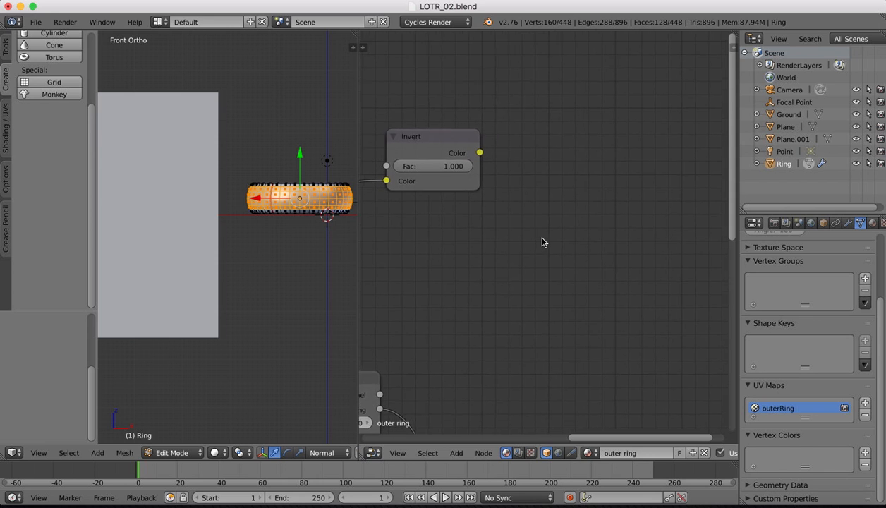
{"action": "scroll", "coordinate": [542, 242], "scroll_direction": "right", "scroll_amount": 1}
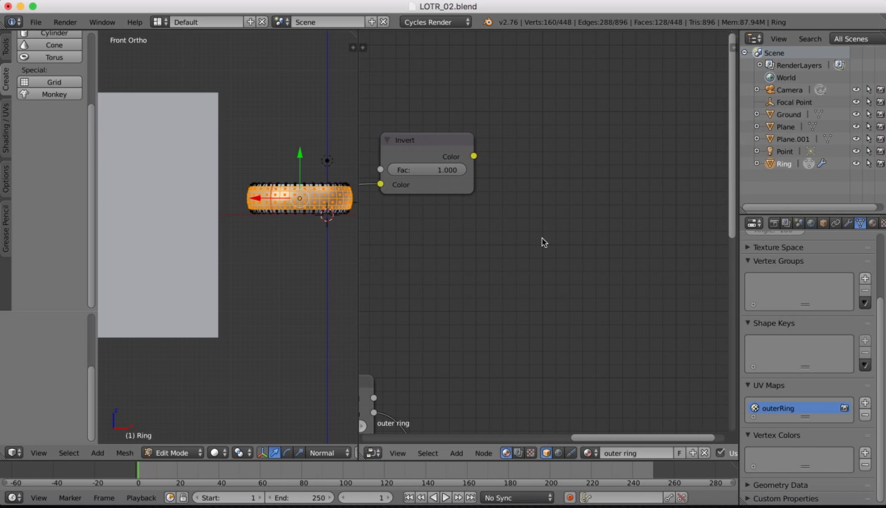
{"action": "left_click", "coordinate": [459, 453]}
{"action": "left_click", "coordinate": [458, 436]}
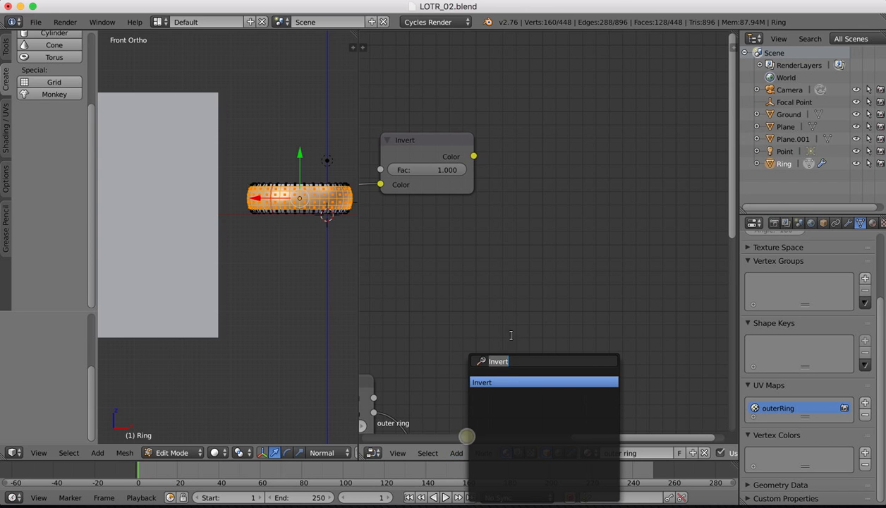
{"action": "type", "text": "diff"}
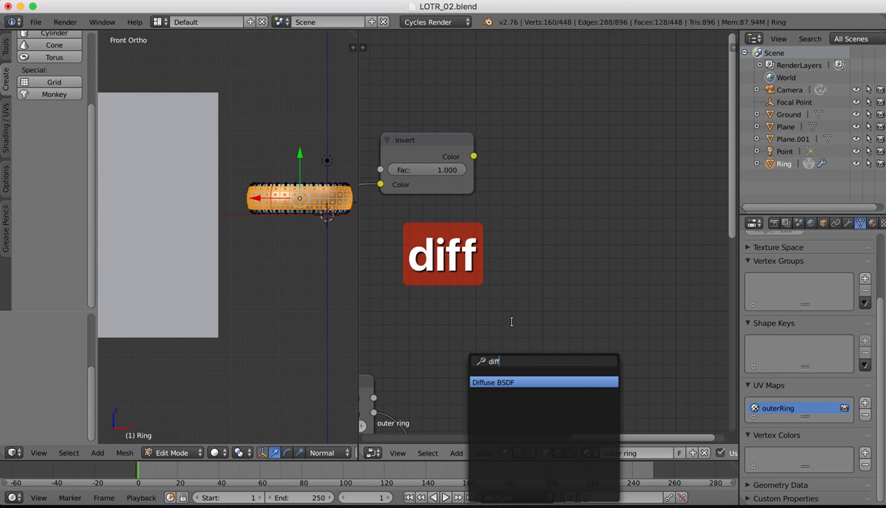
{"action": "left_click", "coordinate": [506, 381]}
{"action": "left_click", "coordinate": [577, 103]}
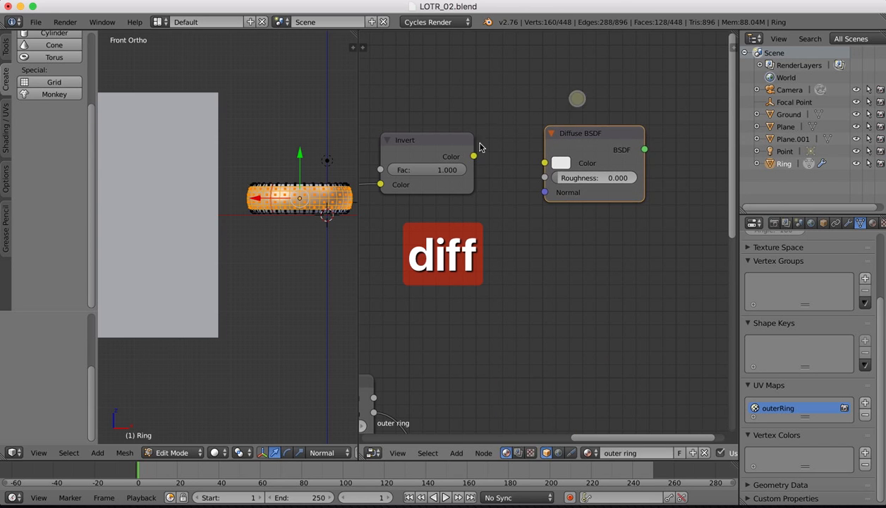
Connect the Invert node's Color output to the Diffuse BSDF's Color input
{"action": "left_click_drag", "start_coordinate": [473, 157], "coordinate": [547, 166]}
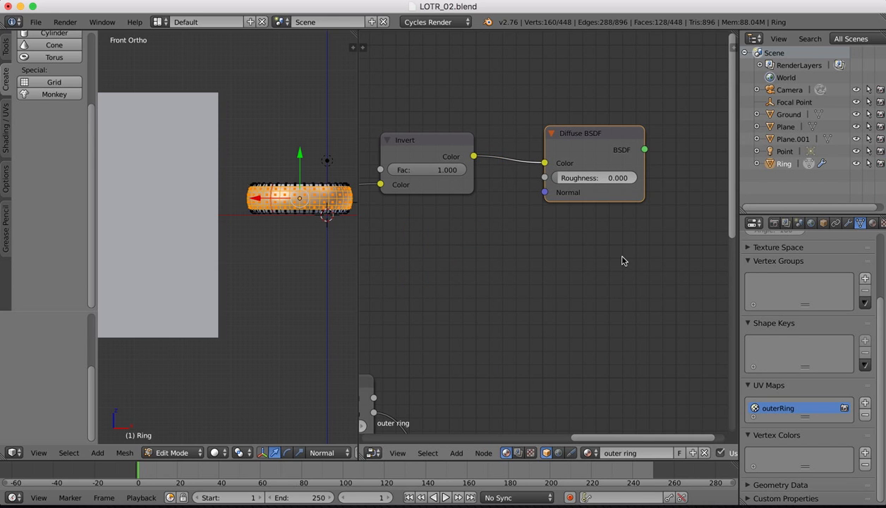
{"action": "scroll", "coordinate": [622, 257], "scroll_direction": "right", "scroll_amount": 5}
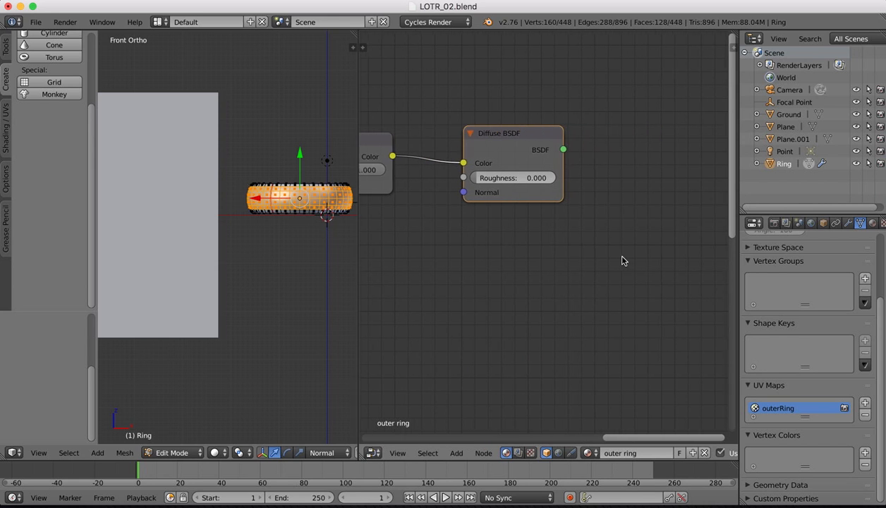
{"action": "left_click", "coordinate": [456, 453]}
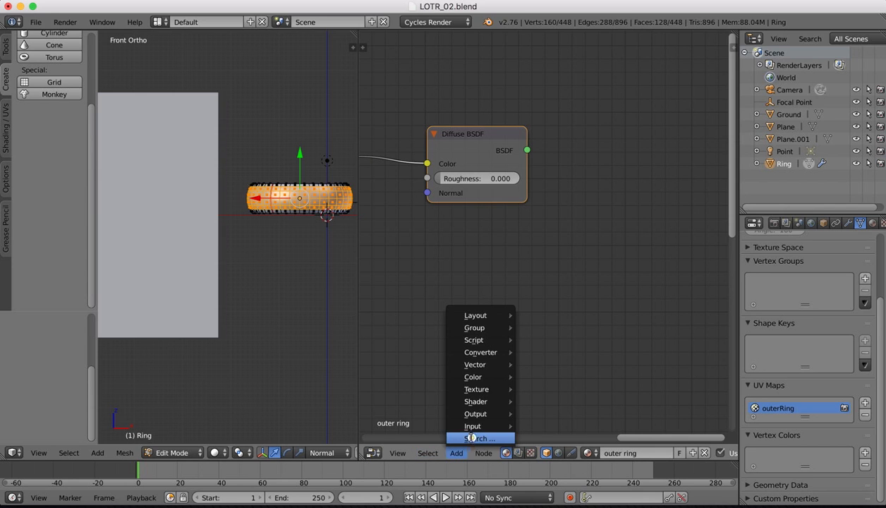
{"action": "left_click", "coordinate": [472, 439]}
{"action": "type", "text": "mix"}
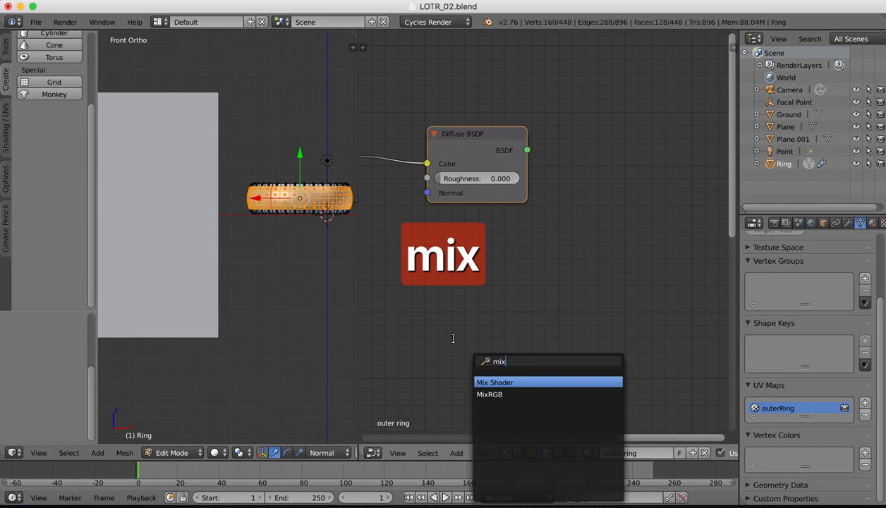
{"action": "key", "text": "Return"}
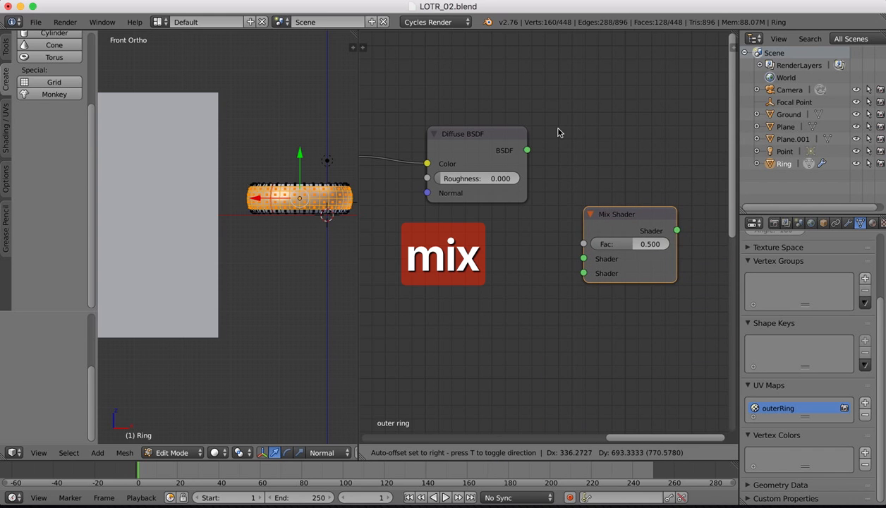
{"action": "left_click", "coordinate": [564, 129]}
{"action": "left_click", "coordinate": [626, 218]}
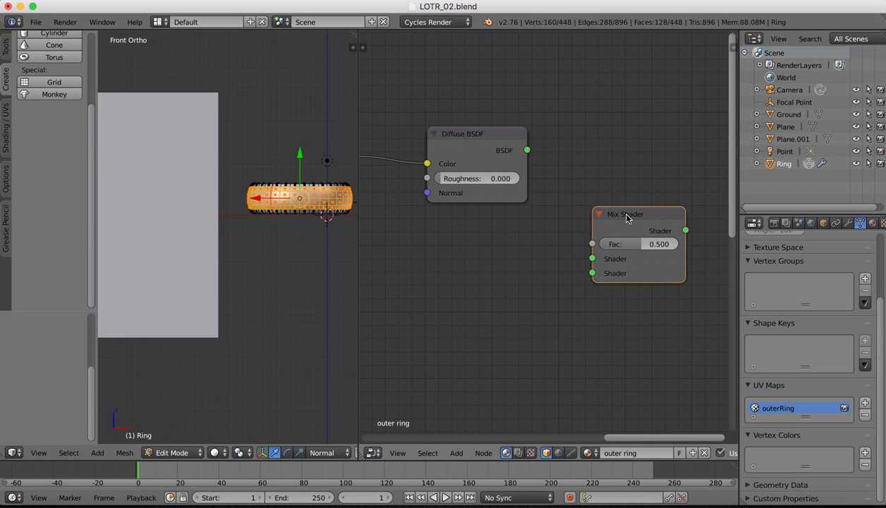
{"action": "key", "text": "x"}
{"action": "left_click", "coordinate": [456, 453]}
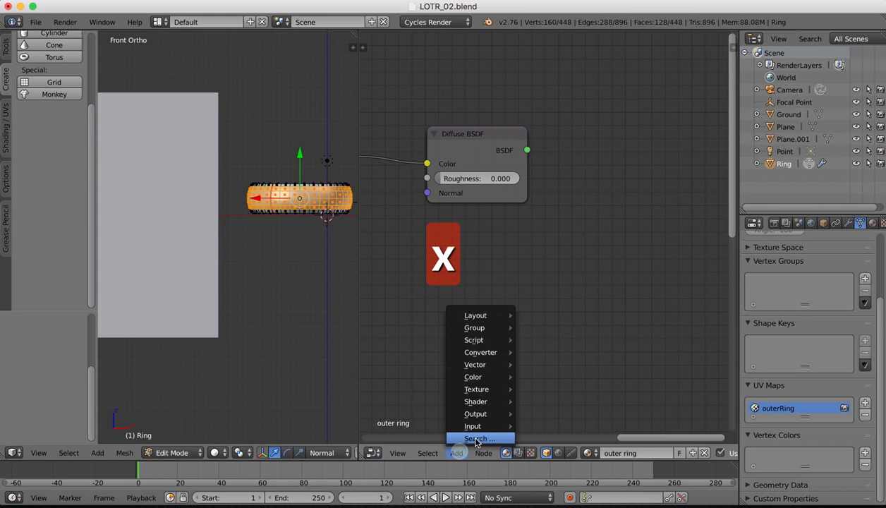
{"action": "left_click", "coordinate": [476, 439]}
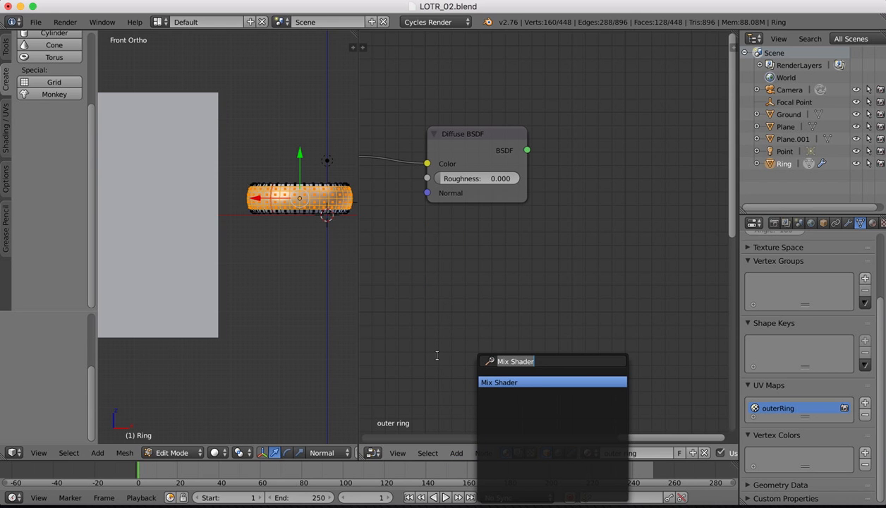
{"action": "type", "text": "mat"}
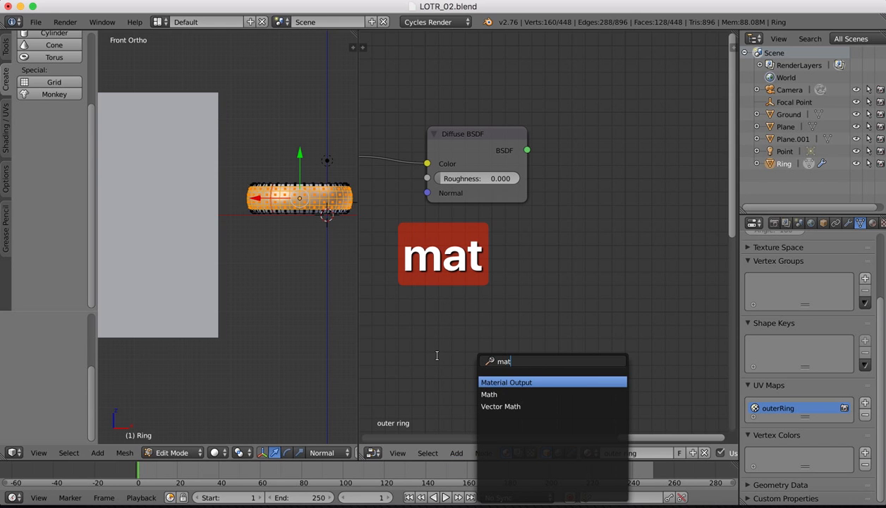
{"action": "left_click_drag", "start_coordinate": [540, 306], "coordinate": [538, 279]}
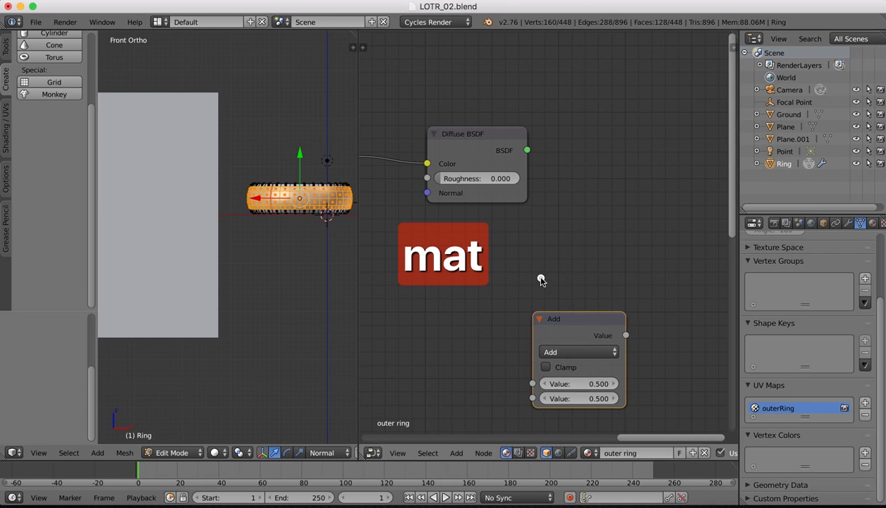
{"action": "key", "text": "x"}
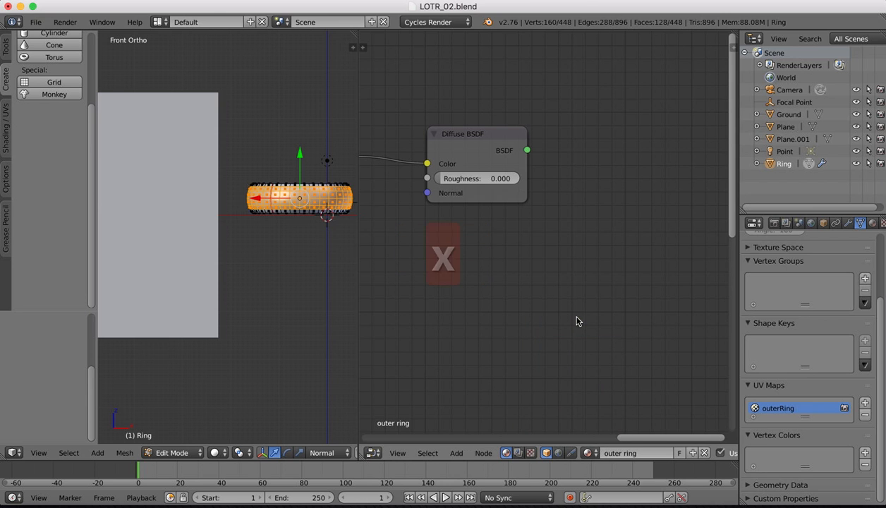
{"action": "left_click", "coordinate": [457, 453]}
{"action": "mouse_move", "coordinate": [480, 377]}
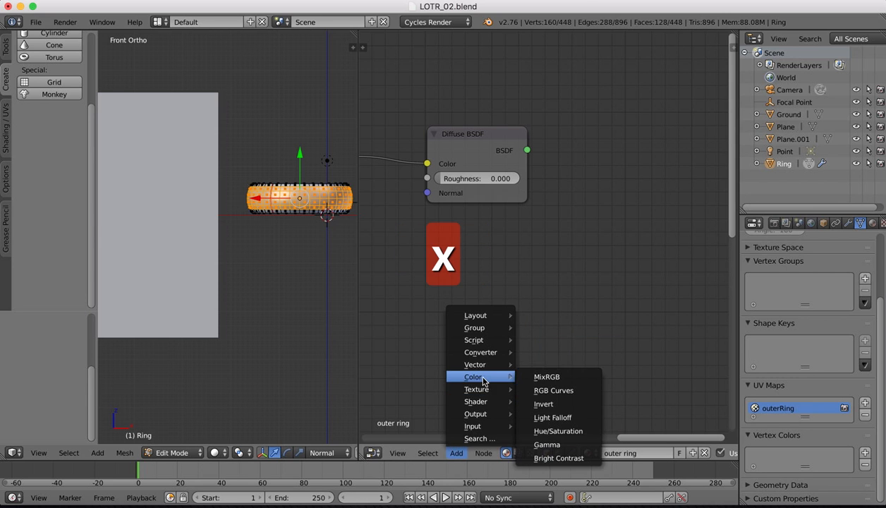
{"action": "left_click", "coordinate": [569, 376]}
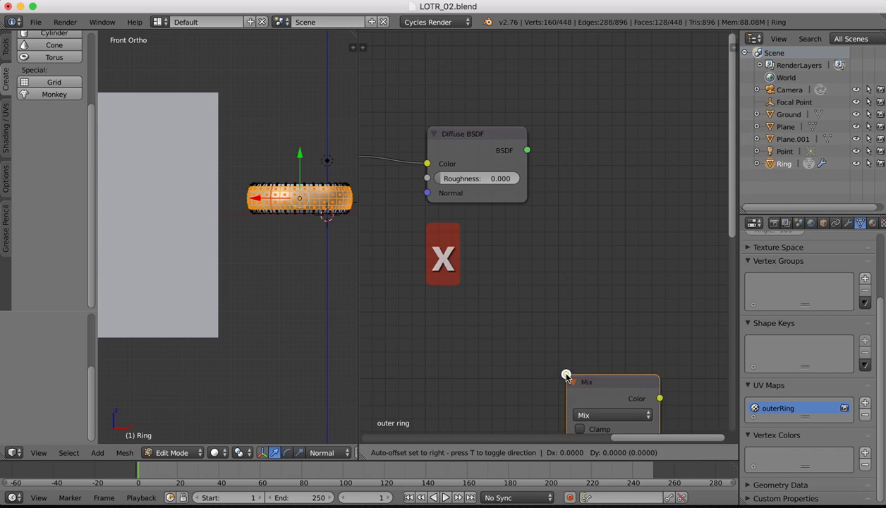
{"action": "left_click", "coordinate": [569, 207]}
{"action": "left_click", "coordinate": [620, 213]}
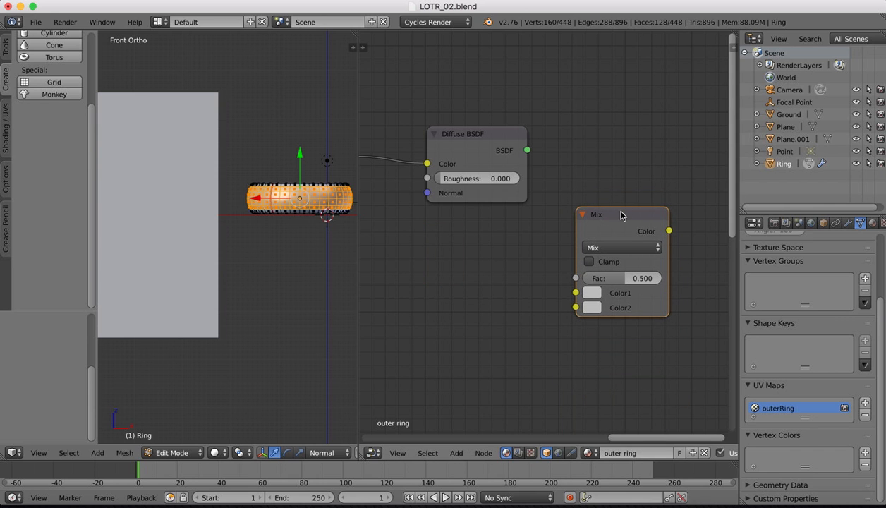
{"action": "key", "text": "x"}
Add a Mix Shader node right of the Diffuse BSDF and connect the Diffuse BSDF output to its first Shader input
{"action": "left_click", "coordinate": [457, 453]}
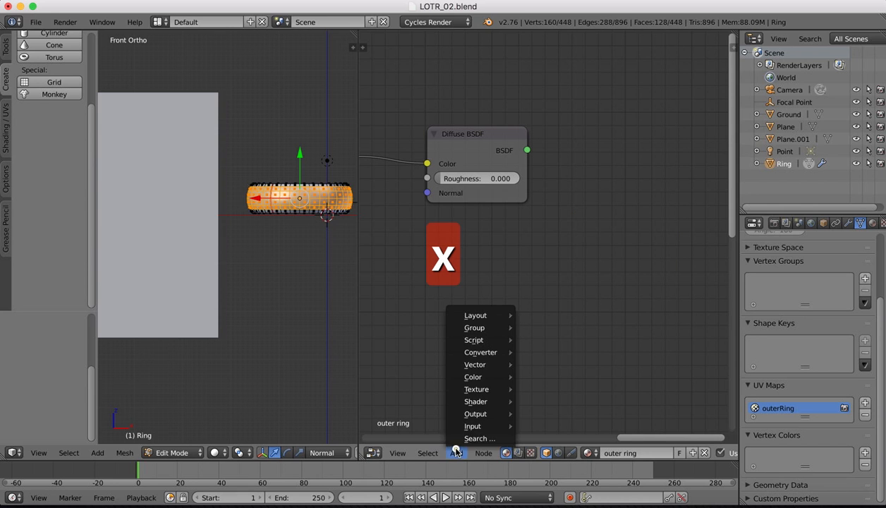
{"action": "left_click", "coordinate": [475, 440]}
{"action": "type", "text": "i"}
{"action": "key", "text": "BackSpace"}
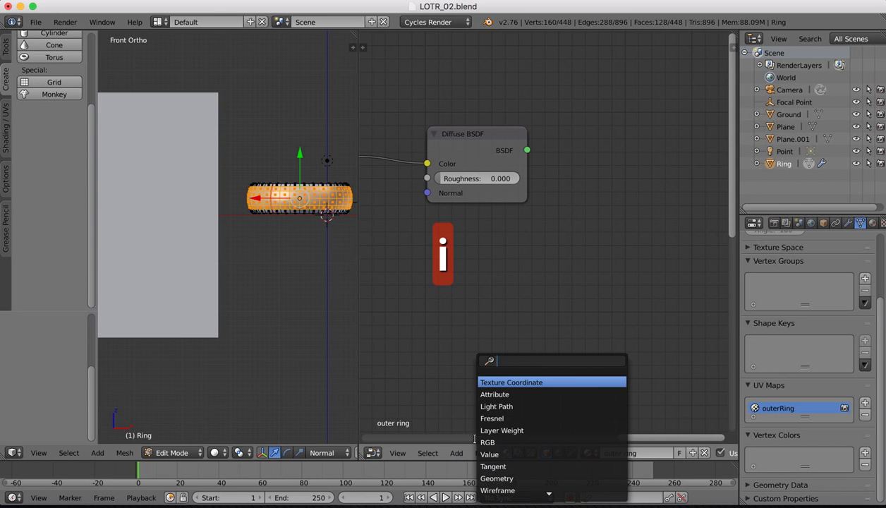
{"action": "type", "text": "mi"}
{"action": "key", "text": "Return"}
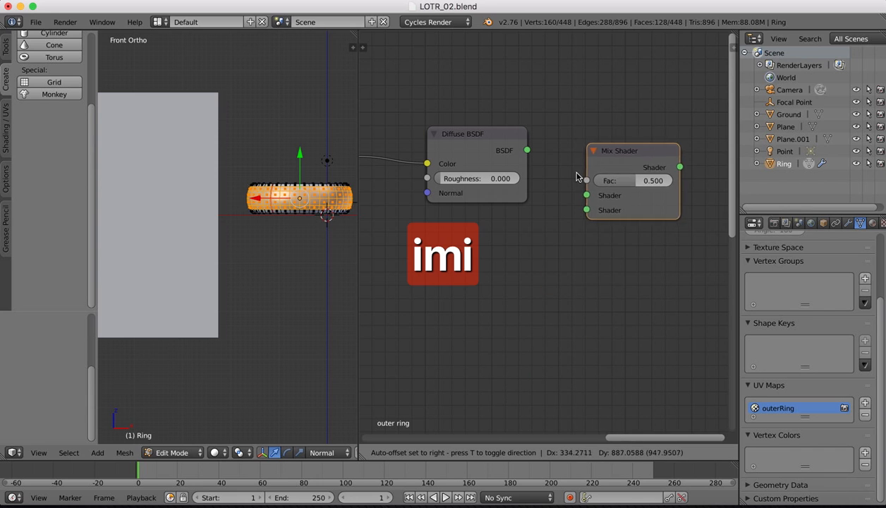
{"action": "left_click", "coordinate": [571, 244]}
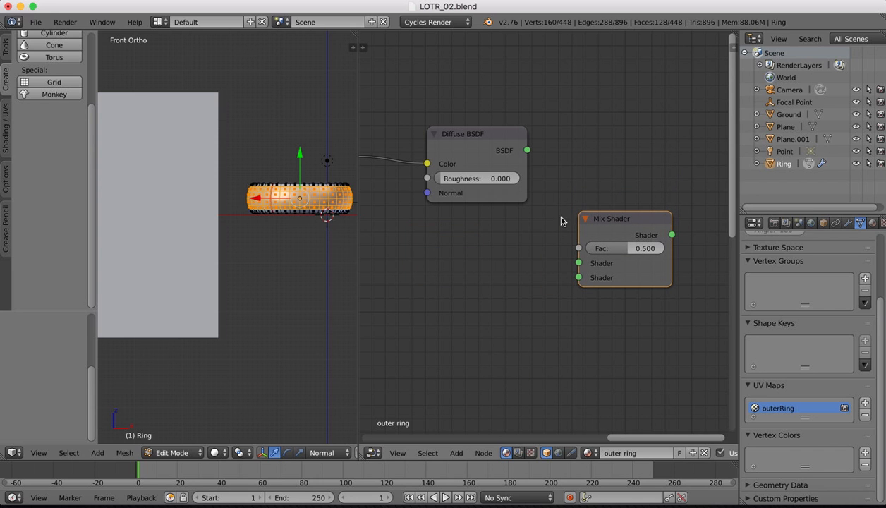
{"action": "left_click_drag", "start_coordinate": [527, 151], "coordinate": [578, 264]}
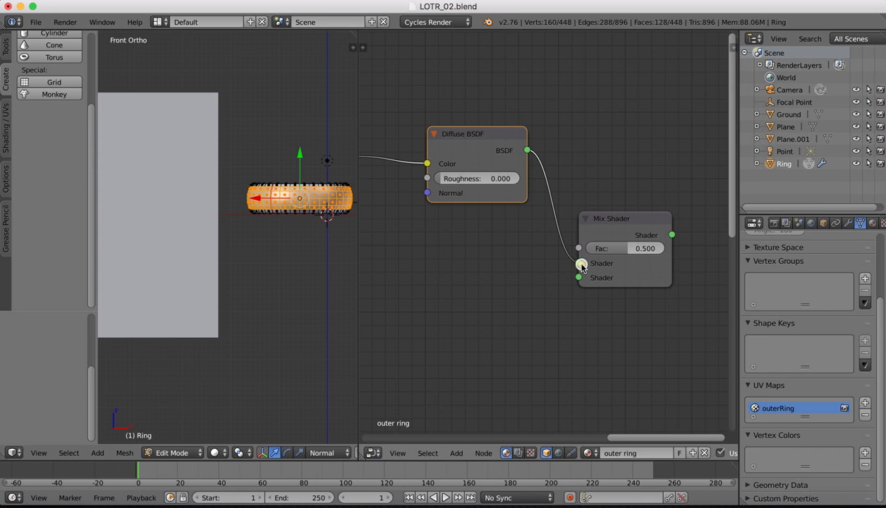
{"action": "left_click_drag", "start_coordinate": [626, 220], "coordinate": [645, 216]}
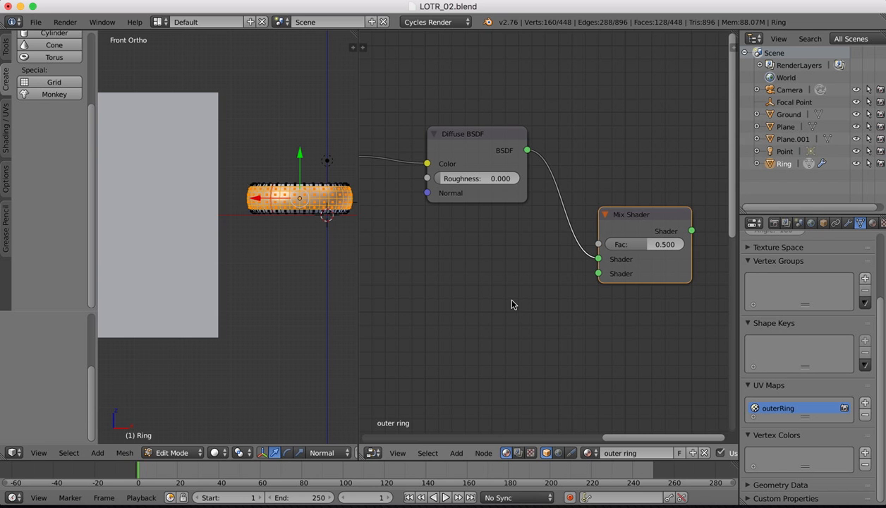
Add a Bump node to the right of the Image Texture, below the Invert node
{"action": "scroll", "coordinate": [458, 270], "scroll_direction": "left", "scroll_amount": 8}
{"action": "scroll", "coordinate": [459, 270], "scroll_direction": "up", "scroll_amount": 3}
{"action": "scroll", "coordinate": [459, 274], "scroll_direction": "down", "scroll_amount": 5}
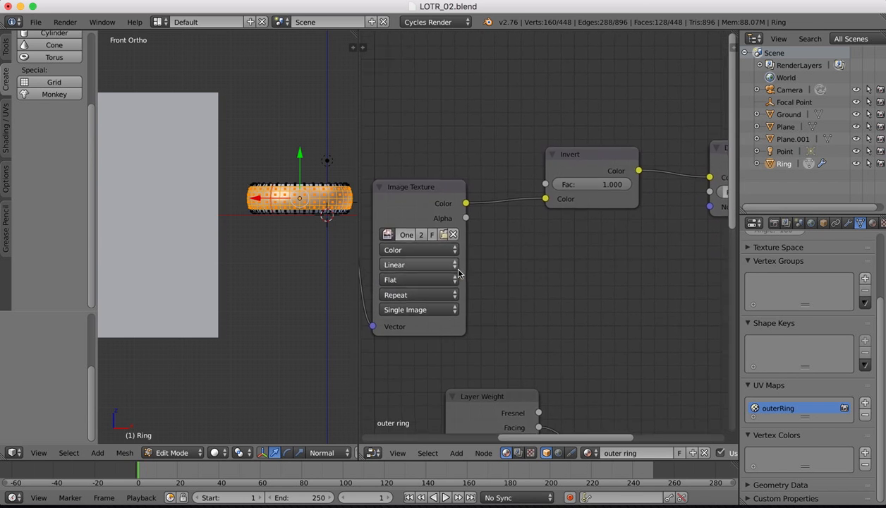
{"action": "scroll", "coordinate": [459, 273], "scroll_direction": "right", "scroll_amount": 1}
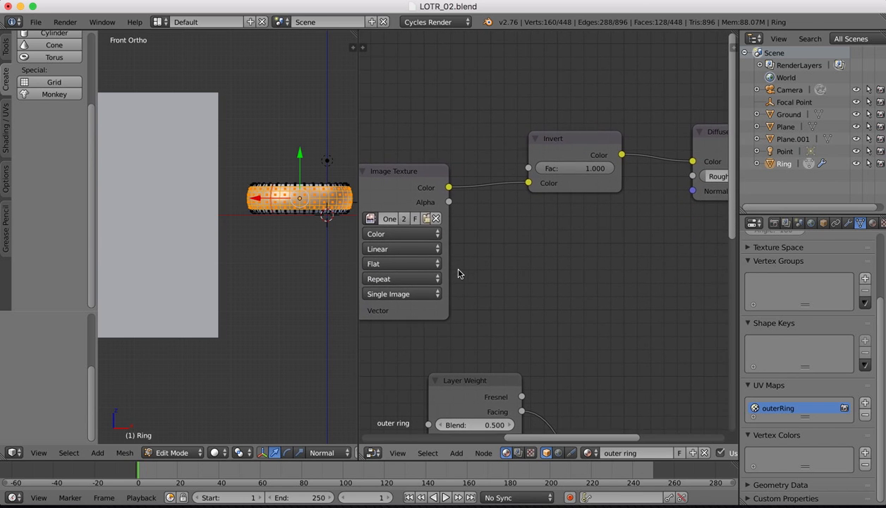
{"action": "left_click", "coordinate": [456, 453]}
{"action": "left_click", "coordinate": [472, 437]}
{"action": "type", "text": "bu"}
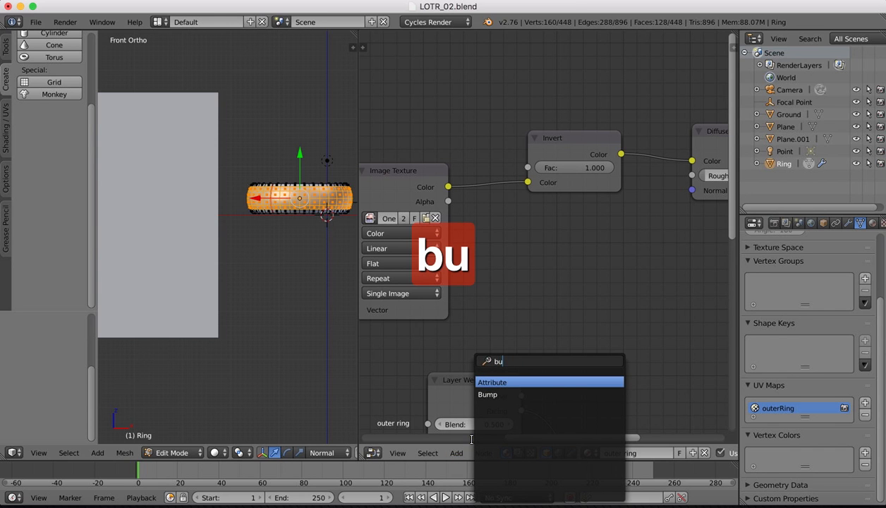
{"action": "left_click", "coordinate": [488, 394]}
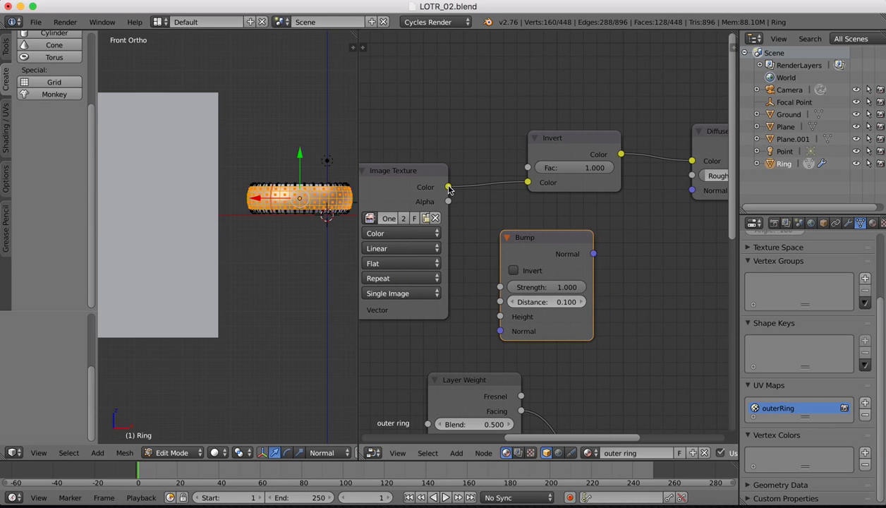
Connect the Image Texture's Color output to the Bump node's Height and the Bump's Normal output to the Diffuse BSDF's Normal input
{"action": "left_click_drag", "start_coordinate": [448, 188], "coordinate": [498, 317]}
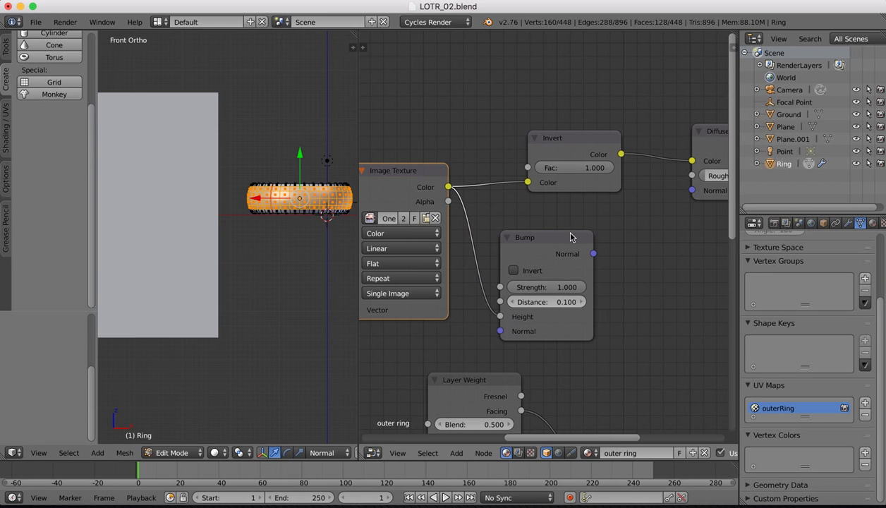
{"action": "left_click_drag", "start_coordinate": [536, 241], "coordinate": [560, 232]}
{"action": "scroll", "coordinate": [625, 281], "scroll_direction": "right", "scroll_amount": 2}
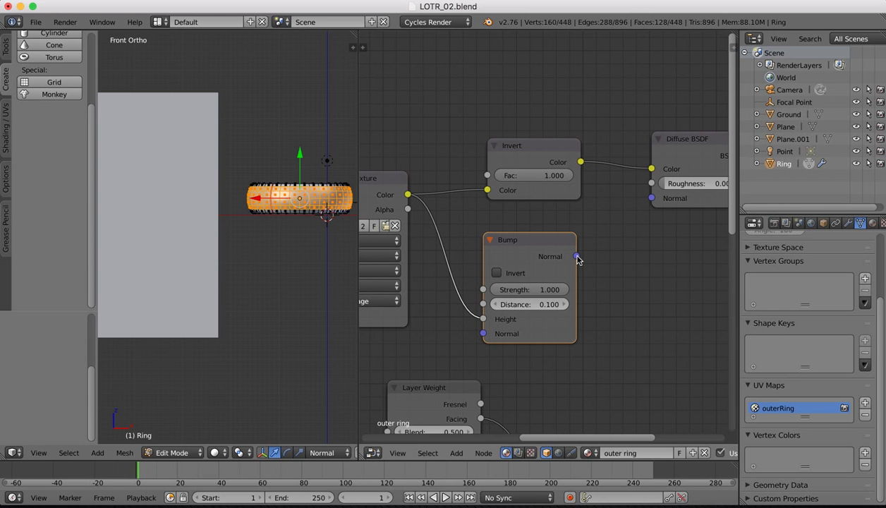
{"action": "left_click_drag", "start_coordinate": [578, 257], "coordinate": [652, 199]}
Add a Glossy BSDF node below the Diffuse BSDF and connect its BSDF output to the Mix Shader's second Shader input
{"action": "scroll", "coordinate": [645, 292], "scroll_direction": "right", "scroll_amount": 2}
{"action": "scroll", "coordinate": [645, 291], "scroll_direction": "right", "scroll_amount": 3}
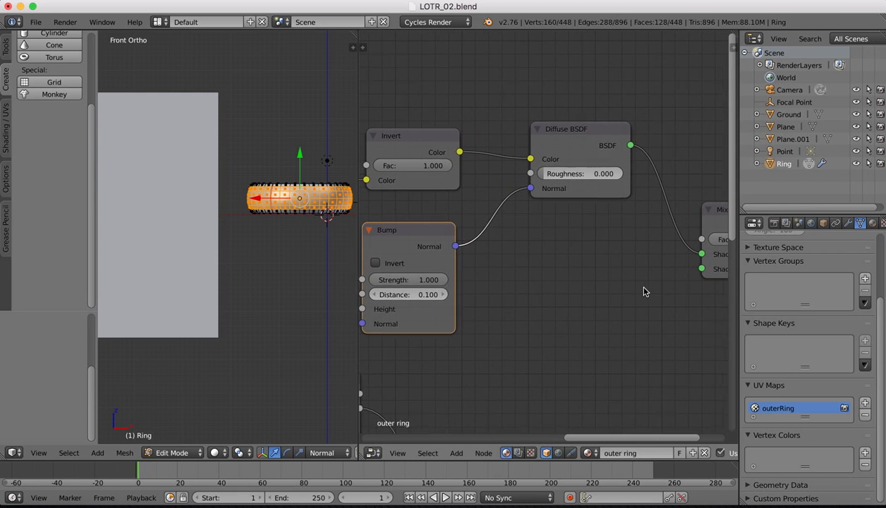
{"action": "scroll", "coordinate": [644, 291], "scroll_direction": "right", "scroll_amount": 3}
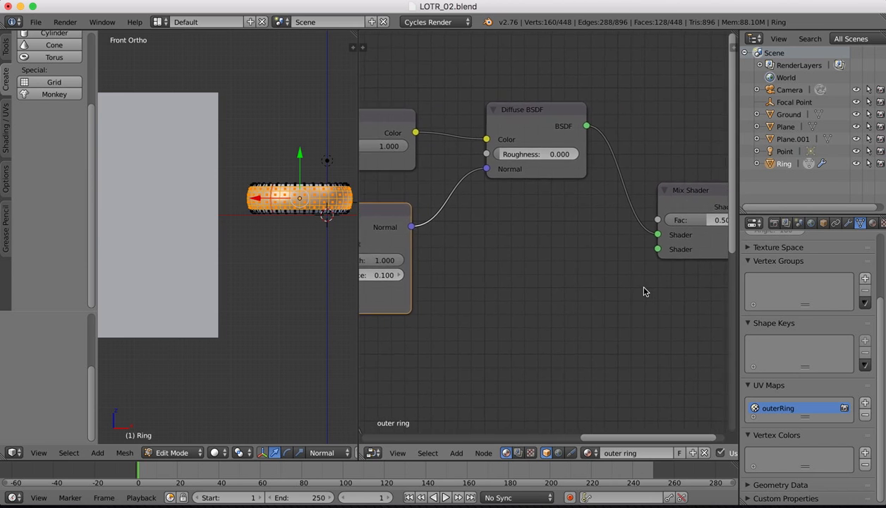
{"action": "scroll", "coordinate": [644, 292], "scroll_direction": "right", "scroll_amount": 1}
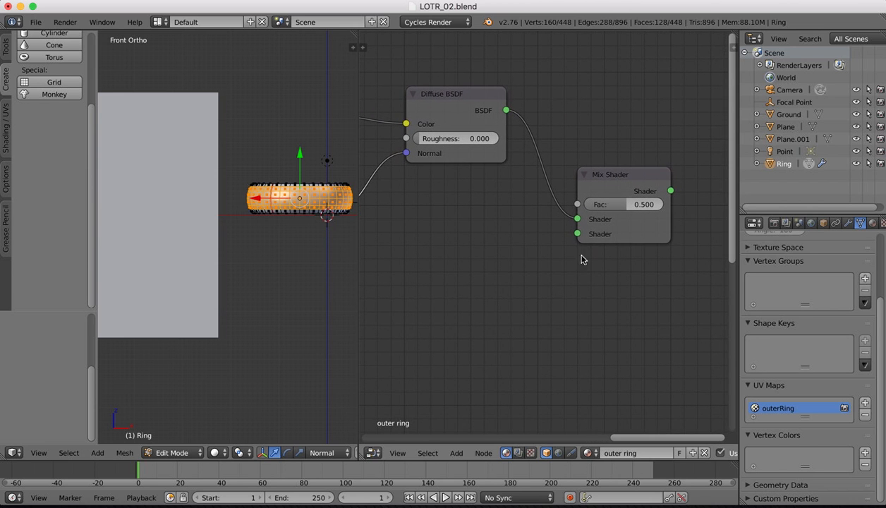
{"action": "left_click", "coordinate": [456, 453]}
{"action": "left_click", "coordinate": [476, 438]}
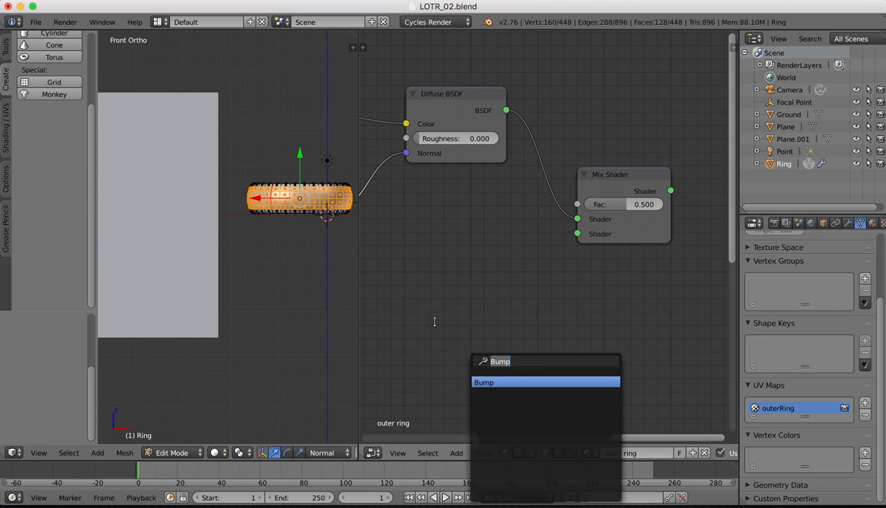
{"action": "type", "text": "glo"}
{"action": "key", "text": "Return"}
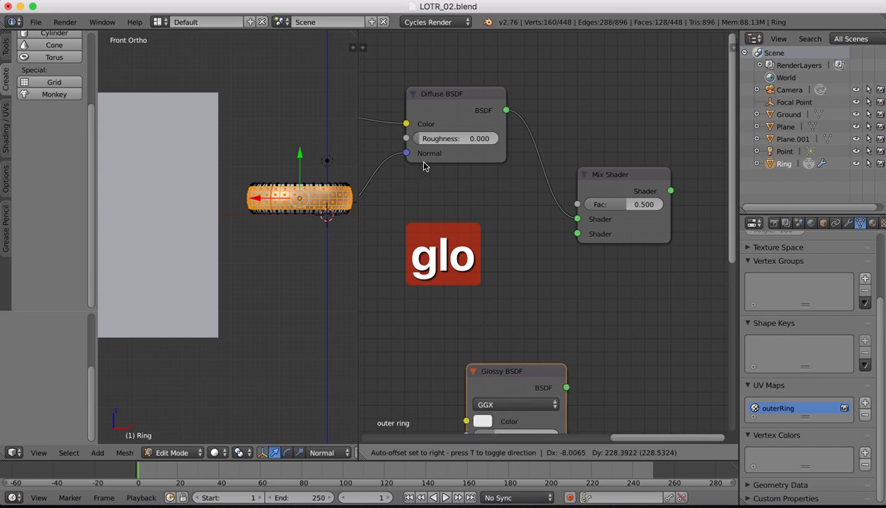
{"action": "left_click", "coordinate": [394, 197]}
{"action": "left_click_drag", "start_coordinate": [525, 321], "coordinate": [580, 238]}
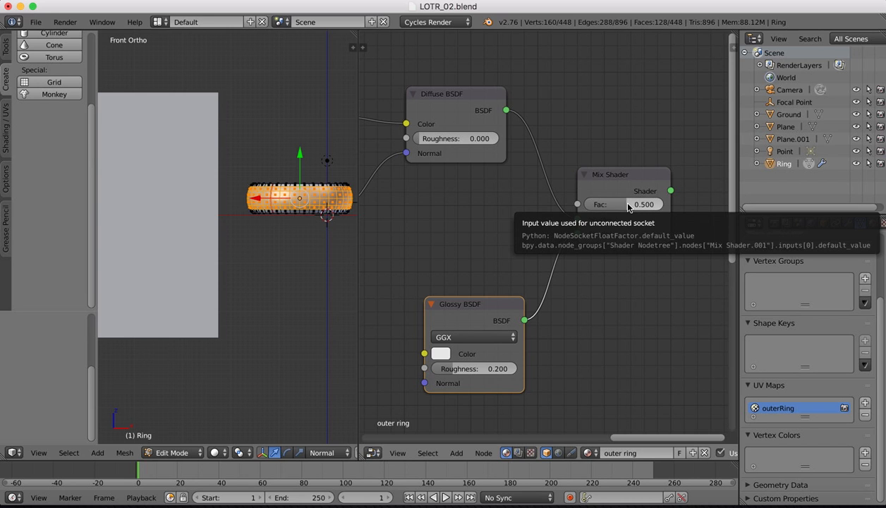
Add a second Mix Shader above and to the right of the first, and connect the first one's Shader output to its upper Shader input
{"action": "scroll", "coordinate": [635, 285], "scroll_direction": "right", "scroll_amount": 5}
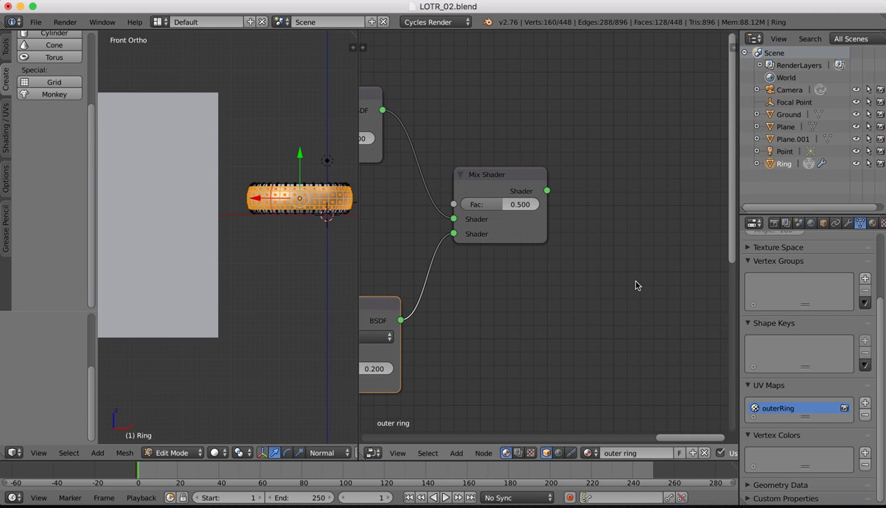
{"action": "left_click", "coordinate": [456, 452]}
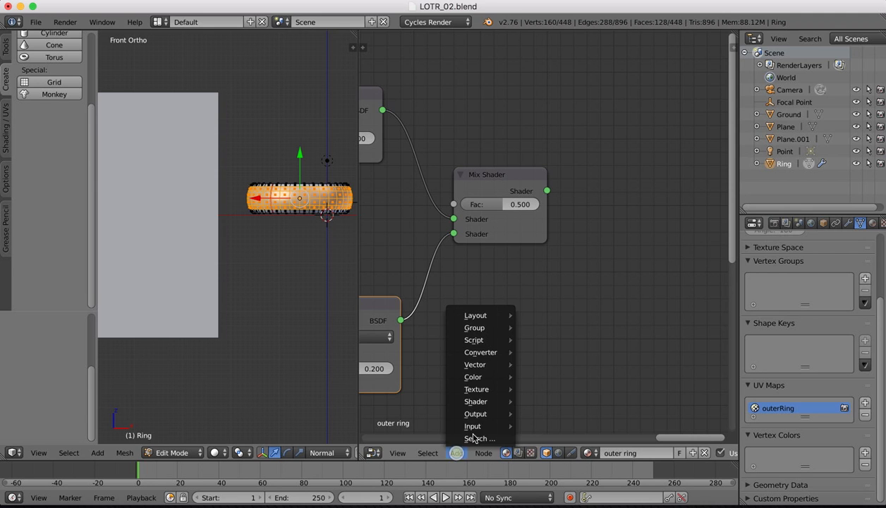
{"action": "left_click", "coordinate": [479, 438]}
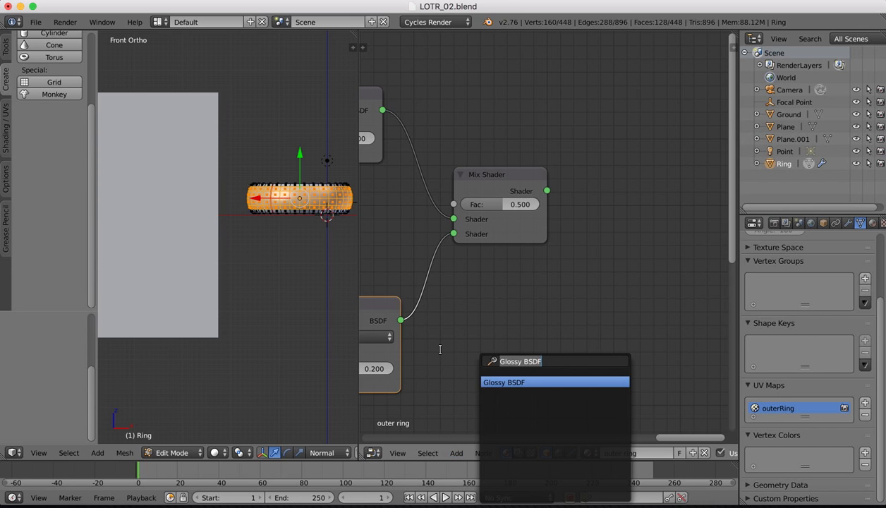
{"action": "type", "text": "mix"}
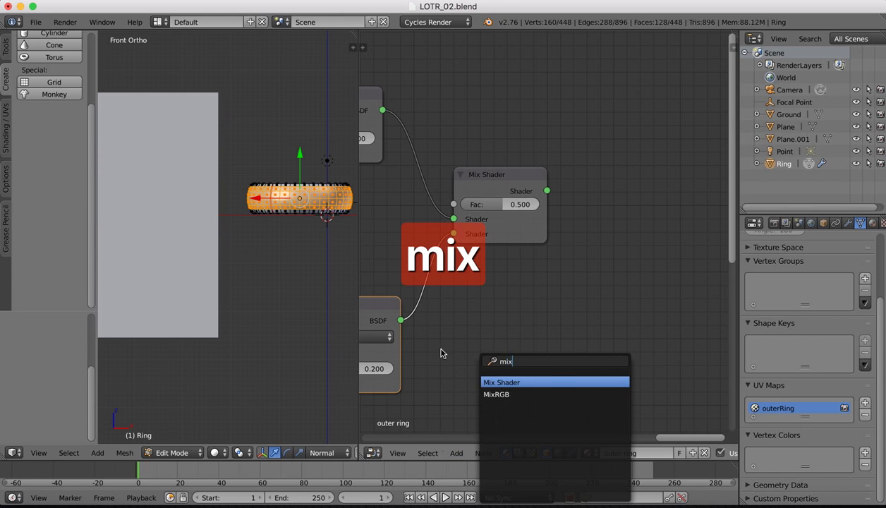
{"action": "key", "text": "Return"}
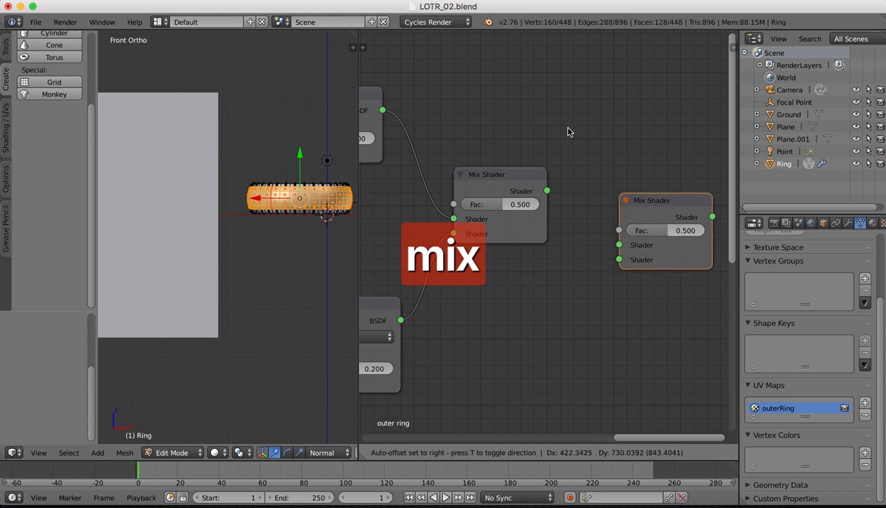
{"action": "left_click", "coordinate": [570, 138]}
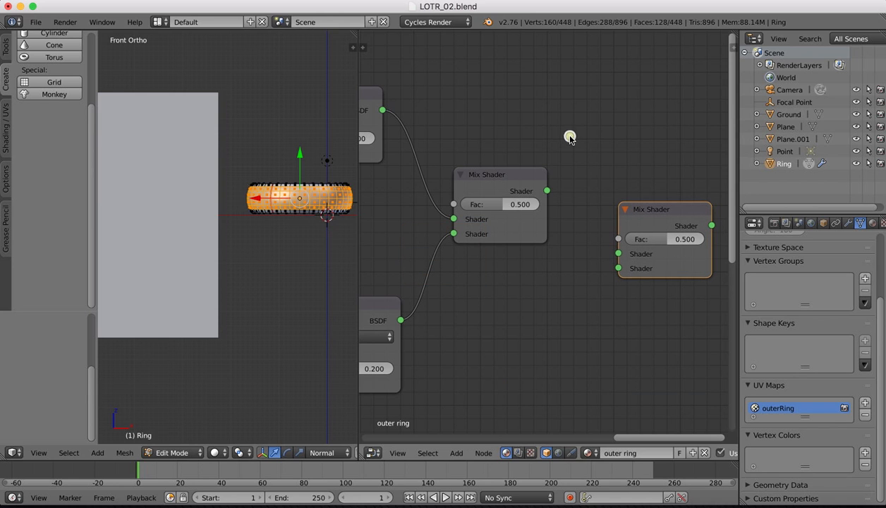
{"action": "left_click_drag", "start_coordinate": [674, 210], "coordinate": [667, 120]}
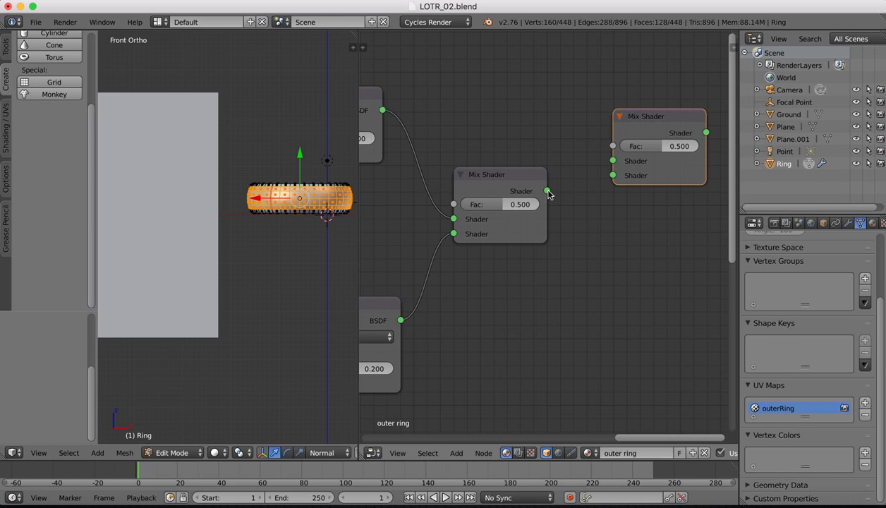
{"action": "left_click_drag", "start_coordinate": [549, 194], "coordinate": [612, 164]}
Add an Emission node below the first Mix Shader and connect its Emission output to the new Mix Shader's second Shader input
{"action": "left_click", "coordinate": [456, 453]}
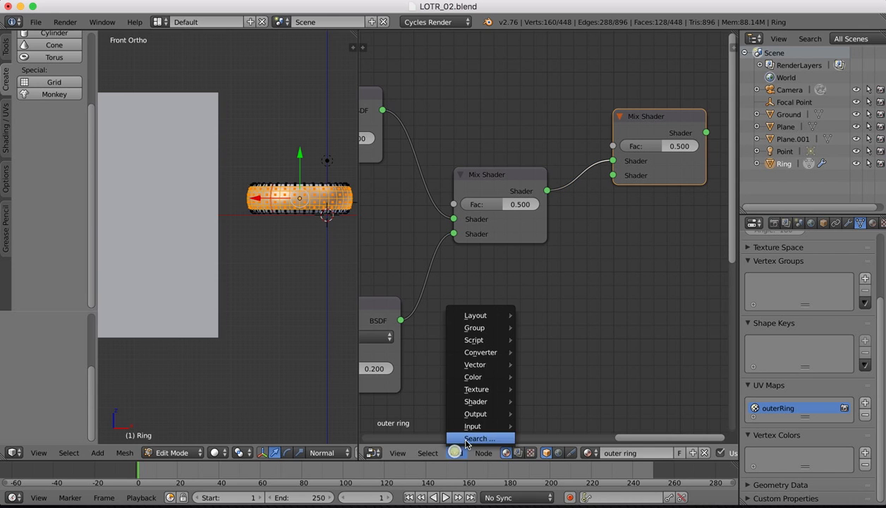
{"action": "left_click", "coordinate": [463, 438]}
{"action": "type", "text": "emi"}
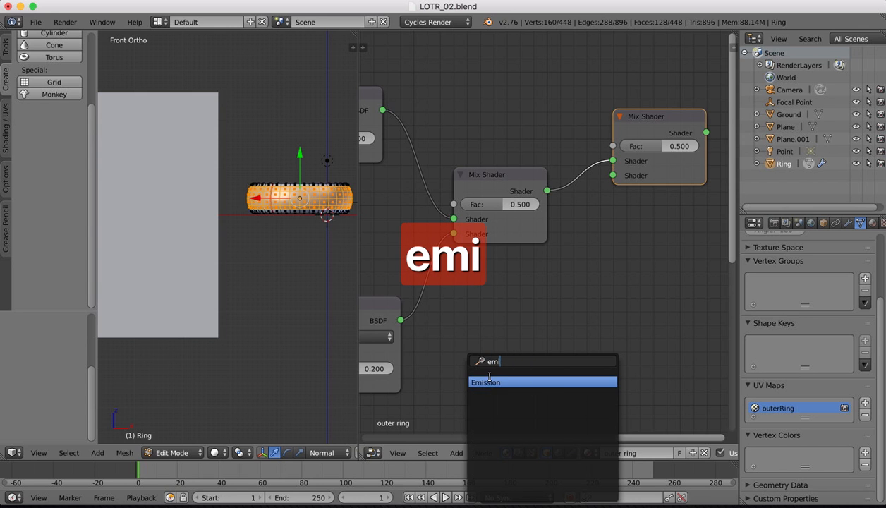
{"action": "key", "text": "Return"}
{"action": "left_click", "coordinate": [498, 251]}
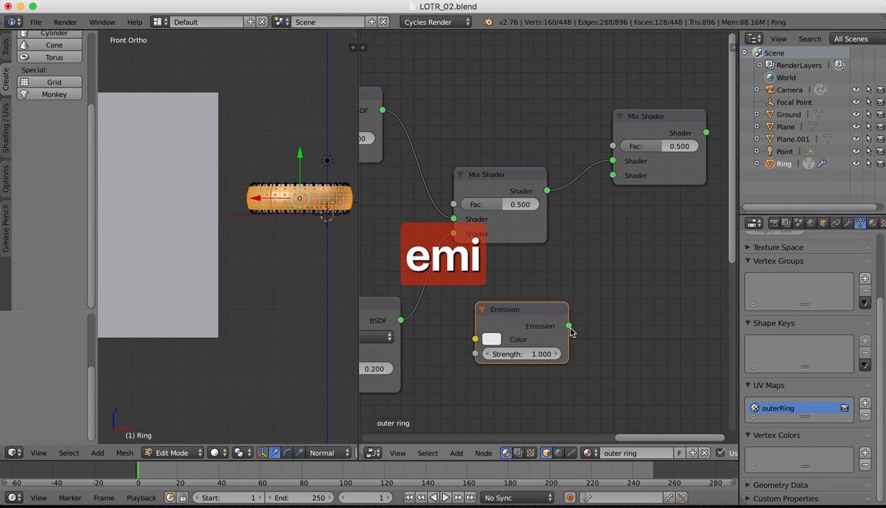
{"action": "left_click_drag", "start_coordinate": [569, 325], "coordinate": [613, 176]}
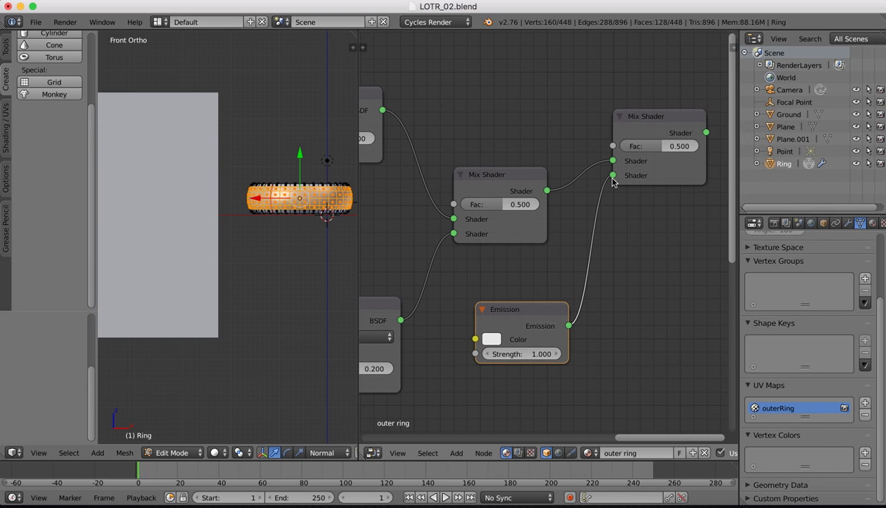
Connect the Image Texture's Alpha output to the Fac input of the Mix Shader that receives the Emission
{"action": "scroll", "coordinate": [542, 221], "scroll_direction": "down", "scroll_amount": 5}
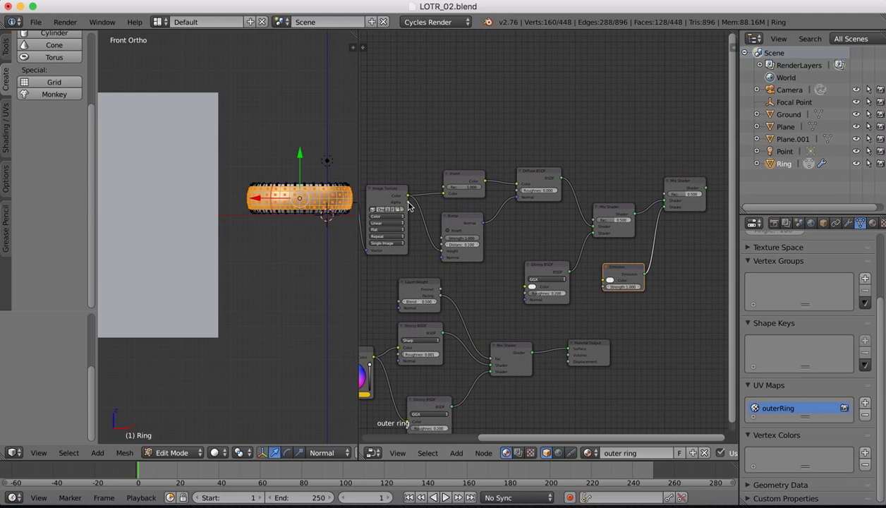
{"action": "left_click_drag", "start_coordinate": [408, 204], "coordinate": [665, 194]}
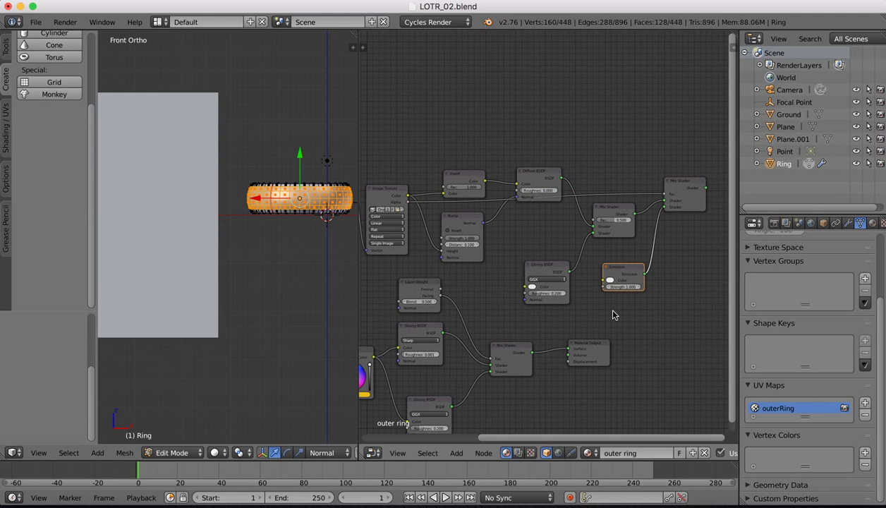
{"action": "scroll", "coordinate": [556, 214], "scroll_direction": "down", "scroll_amount": 1}
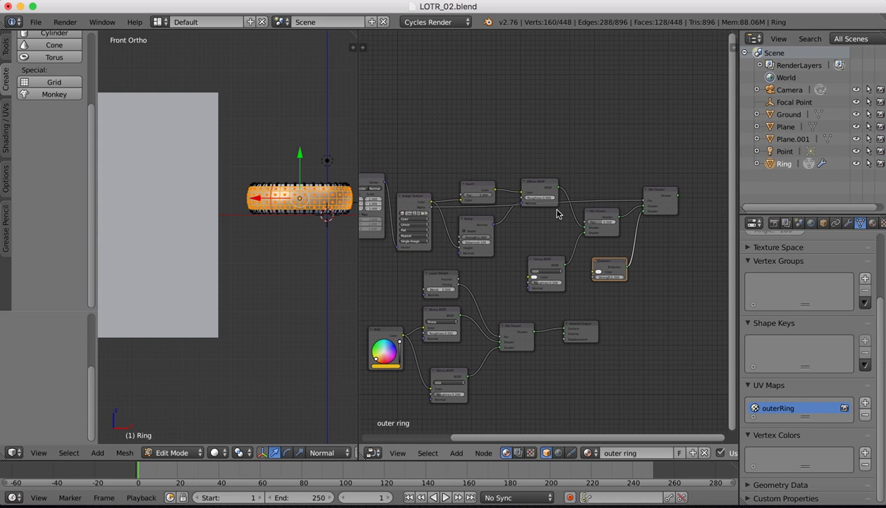
Move the UV Map, Mapping and Image Texture nodes up and to the left, clear of the lower node group
{"action": "scroll", "coordinate": [457, 187], "scroll_direction": "up", "scroll_amount": 2, "text": "ctrl"}
{"action": "scroll", "coordinate": [457, 187], "scroll_direction": "up", "scroll_amount": 6, "text": "ctrl"}
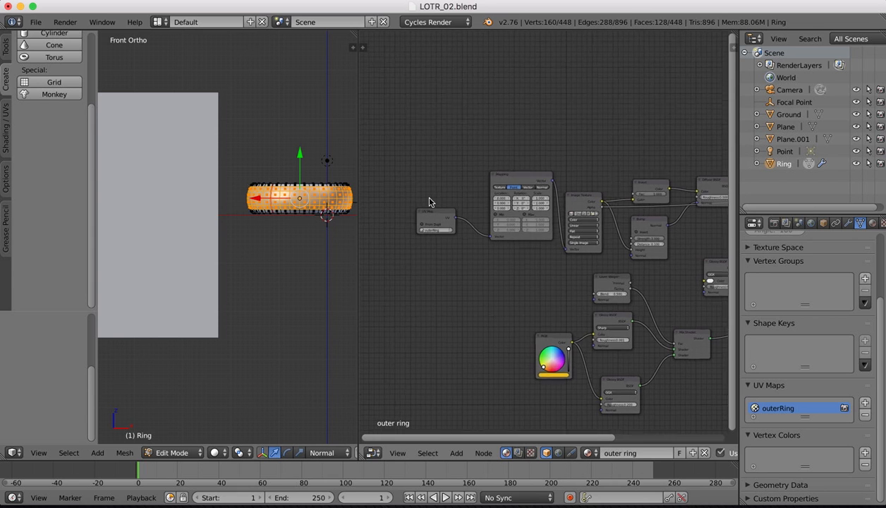
{"action": "scroll", "coordinate": [429, 201], "scroll_direction": "up", "scroll_amount": 4}
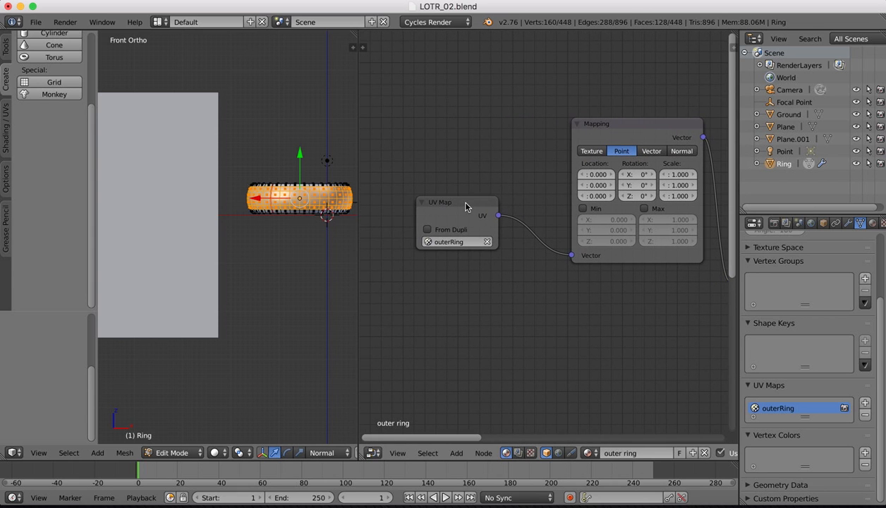
{"action": "left_click_drag", "start_coordinate": [465, 206], "coordinate": [424, 140]}
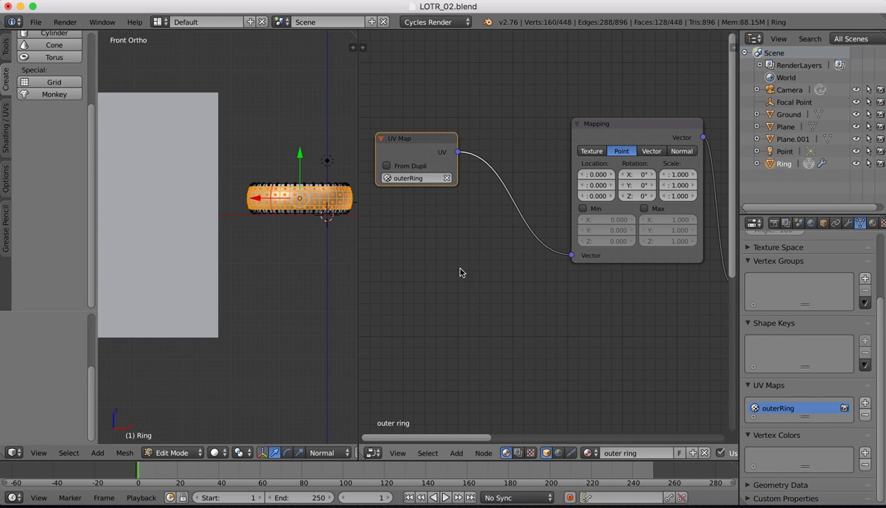
{"action": "left_click_drag", "start_coordinate": [639, 127], "coordinate": [558, 80]}
{"action": "scroll", "coordinate": [631, 284], "scroll_direction": "right", "scroll_amount": 5}
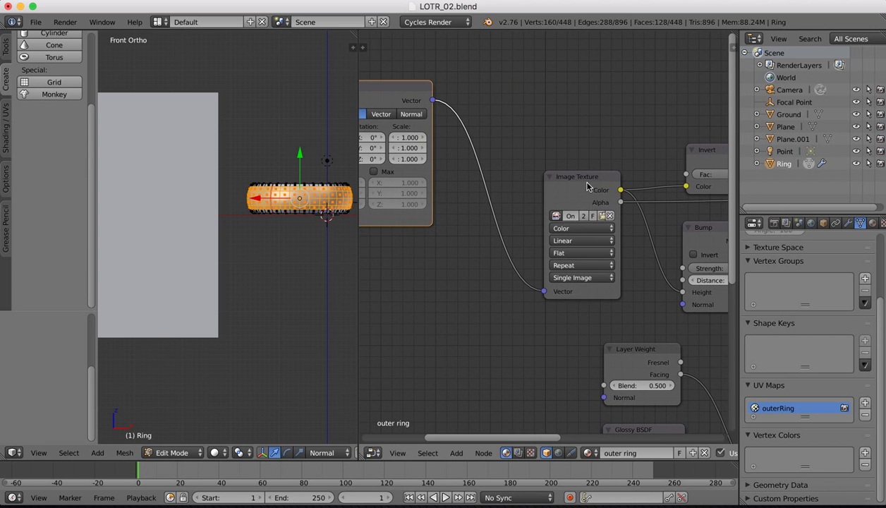
{"action": "left_click_drag", "start_coordinate": [588, 177], "coordinate": [526, 101]}
Move the Invert and Diffuse BSDF nodes up so they sit side by side above the Bump node
{"action": "scroll", "coordinate": [538, 300], "scroll_direction": "right", "scroll_amount": 5}
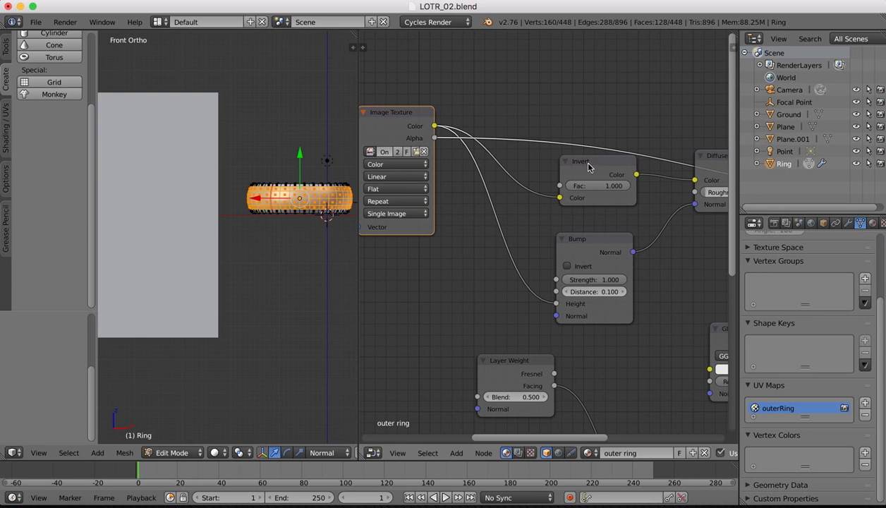
{"action": "left_click_drag", "start_coordinate": [577, 160], "coordinate": [572, 85]}
{"action": "scroll", "coordinate": [592, 127], "scroll_direction": "right", "scroll_amount": 4}
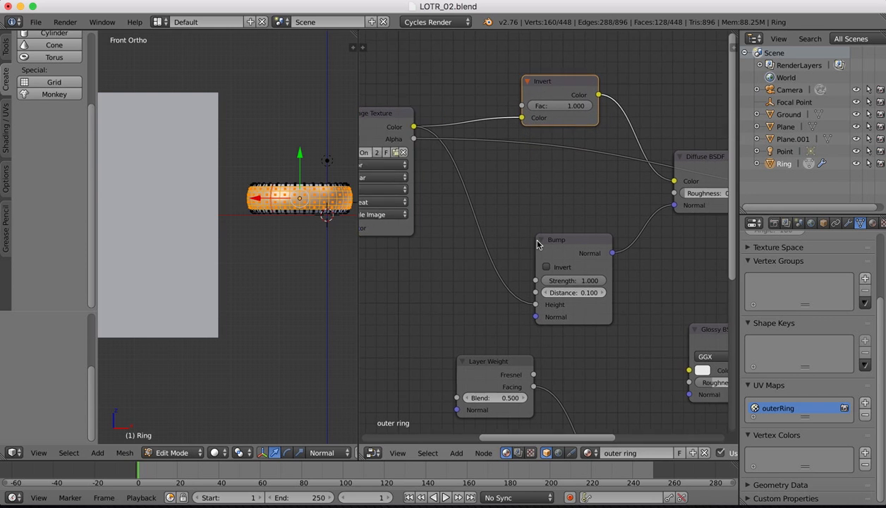
{"action": "left_click_drag", "start_coordinate": [633, 161], "coordinate": [623, 77]}
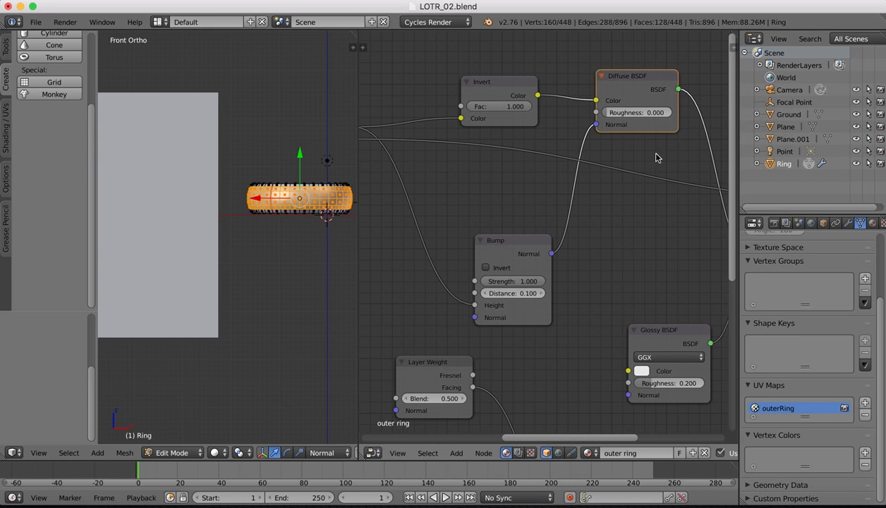
Stack the Bump node directly below the Invert node, raising Invert to leave a small gap between them
{"action": "scroll", "coordinate": [545, 211], "scroll_direction": "left", "scroll_amount": 3}
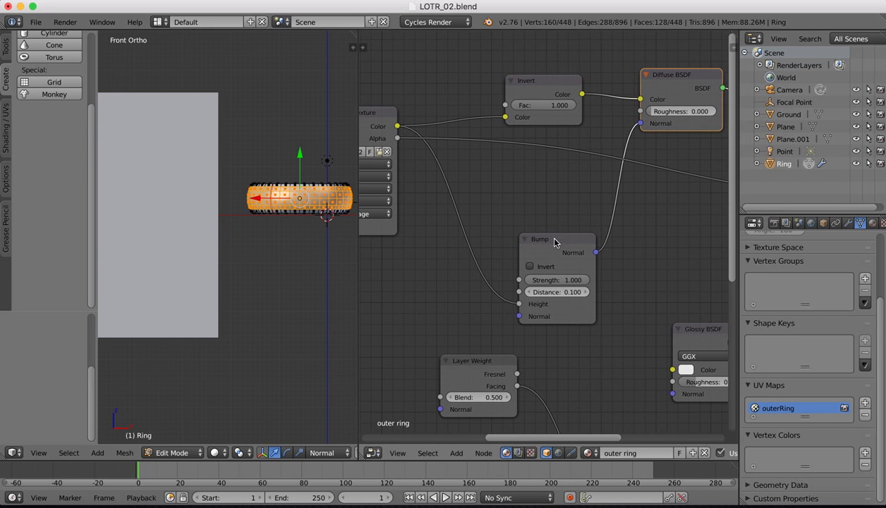
{"action": "left_click_drag", "start_coordinate": [544, 233], "coordinate": [533, 89]}
{"action": "scroll", "coordinate": [588, 273], "scroll_direction": "up", "scroll_amount": 6}
{"action": "left_click", "coordinate": [560, 168]}
{"action": "left_click_drag", "start_coordinate": [566, 248], "coordinate": [542, 148]}
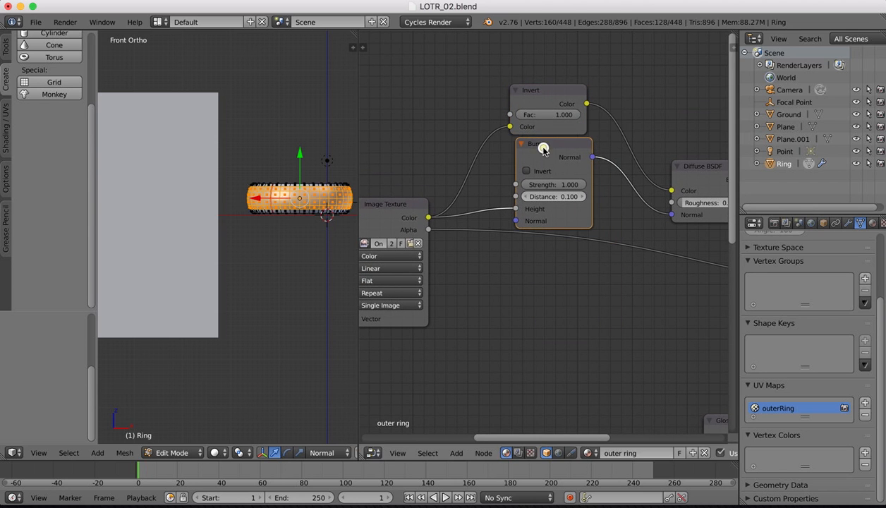
{"action": "left_click_drag", "start_coordinate": [542, 91], "coordinate": [535, 64]}
{"action": "left_click_drag", "start_coordinate": [549, 147], "coordinate": [542, 133]}
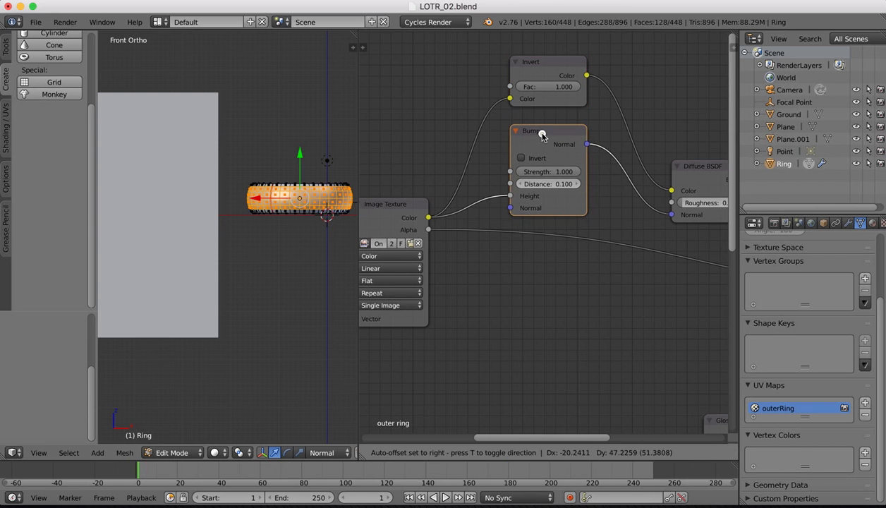
Move the Diffuse BSDF up beside the Invert and Bump nodes, and raise the first Mix Shader to its right
{"action": "scroll", "coordinate": [613, 251], "scroll_direction": "right", "scroll_amount": 5}
{"action": "left_click_drag", "start_coordinate": [614, 174], "coordinate": [605, 101]}
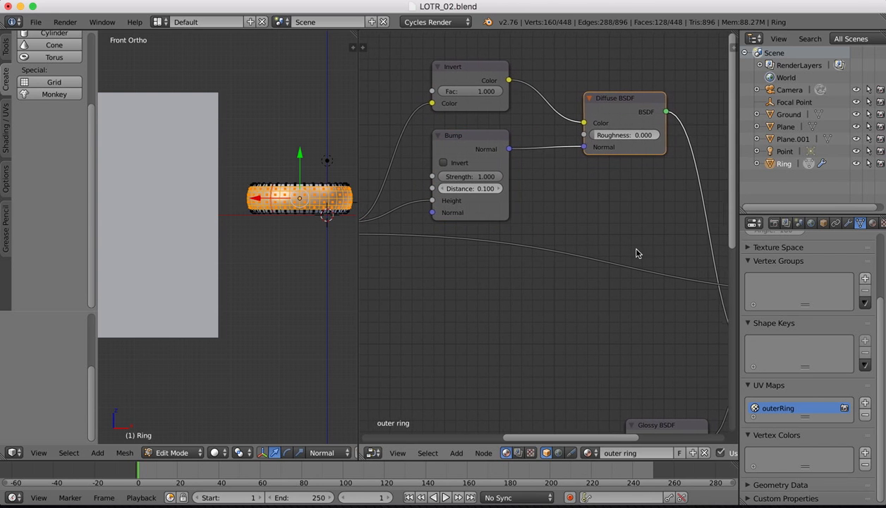
{"action": "scroll", "coordinate": [626, 254], "scroll_direction": "left", "scroll_amount": 3}
{"action": "scroll", "coordinate": [635, 252], "scroll_direction": "right", "scroll_amount": 5}
{"action": "scroll", "coordinate": [637, 252], "scroll_direction": "right", "scroll_amount": 5}
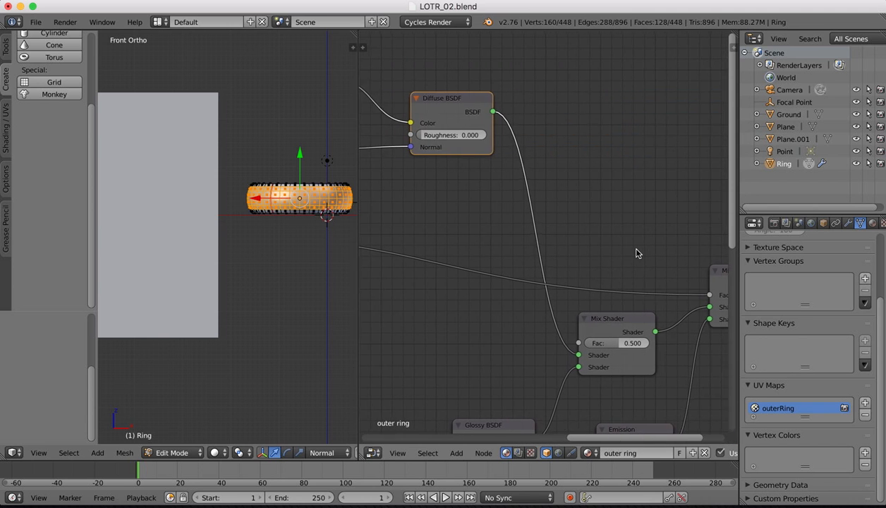
{"action": "left_click_drag", "start_coordinate": [597, 305], "coordinate": [592, 137]}
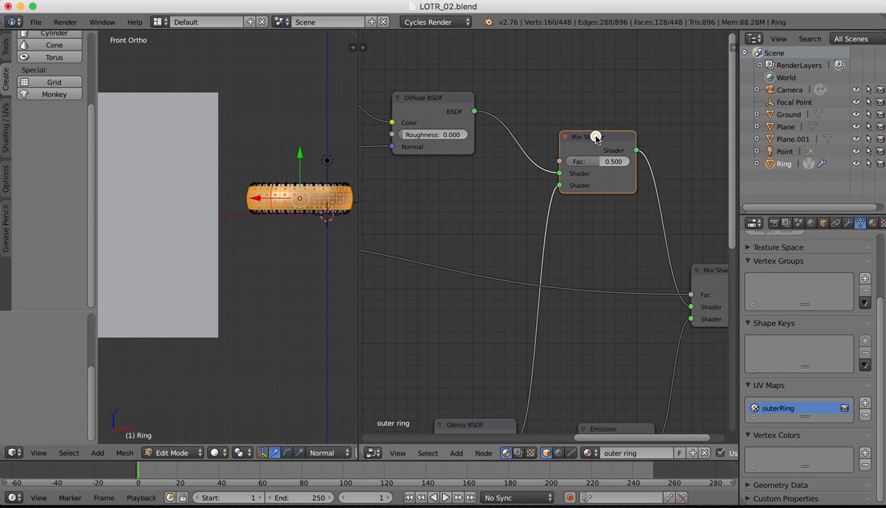
Place the Glossy BSDF directly below the Diffuse BSDF, and bring the second Mix Shader and the Emission node up near the first Mix Shader
{"action": "scroll", "coordinate": [469, 301], "scroll_direction": "down", "scroll_amount": 5}
{"action": "left_click_drag", "start_coordinate": [497, 329], "coordinate": [460, 76]}
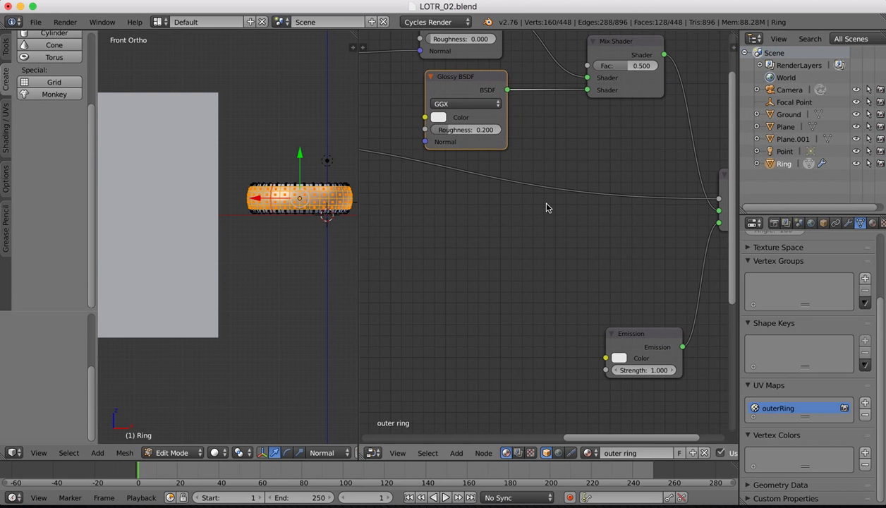
{"action": "scroll", "coordinate": [549, 207], "scroll_direction": "right", "scroll_amount": 6}
{"action": "left_click_drag", "start_coordinate": [583, 198], "coordinate": [626, 134]}
{"action": "left_click_drag", "start_coordinate": [512, 357], "coordinate": [507, 206]}
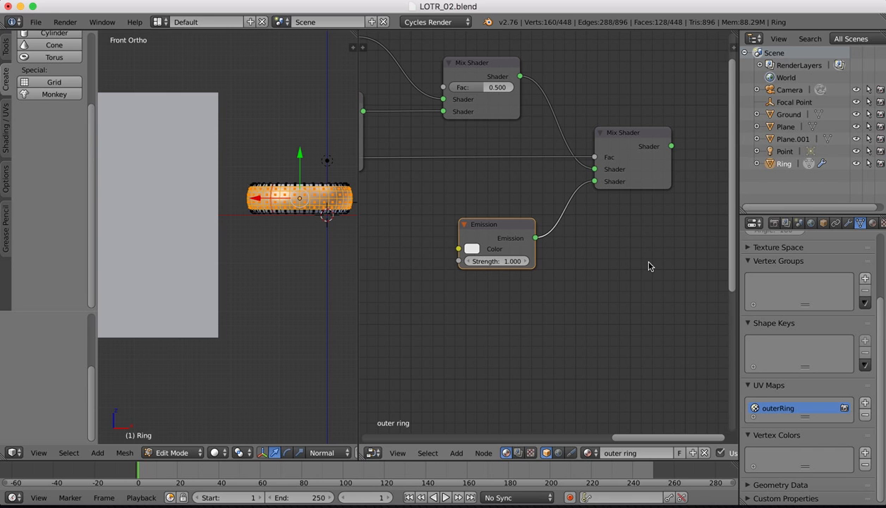
Add a third Mix Shader to the right of the second and connect the second one's Shader output to its upper Shader input
{"action": "scroll", "coordinate": [649, 266], "scroll_direction": "right", "scroll_amount": 5}
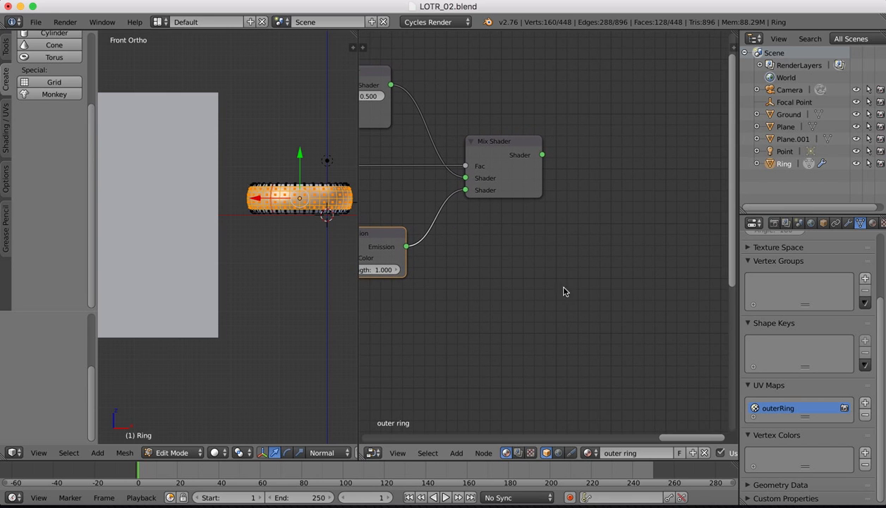
{"action": "left_click", "coordinate": [457, 453]}
{"action": "left_click", "coordinate": [460, 436]}
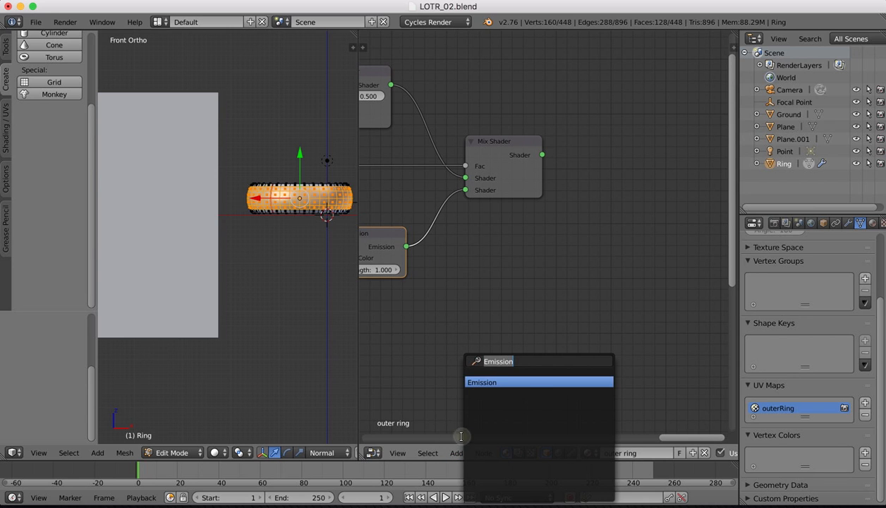
{"action": "type", "text": "mix"}
{"action": "key", "text": "Return"}
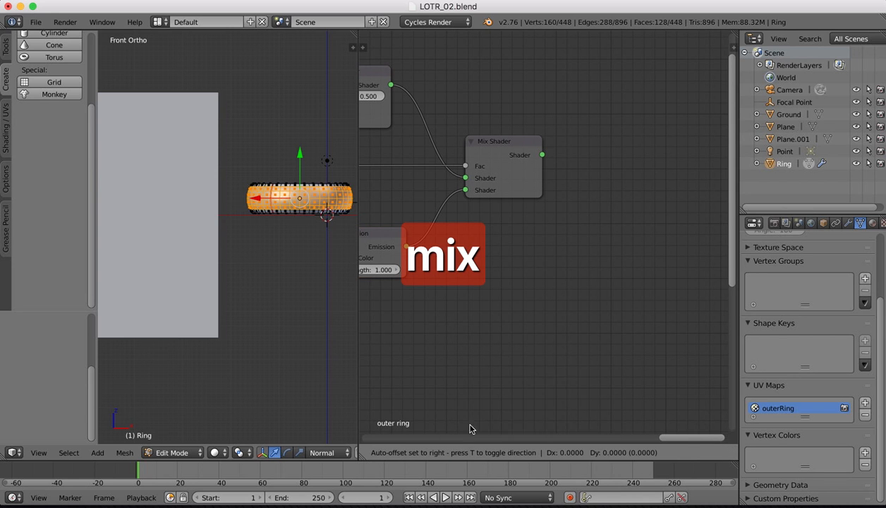
{"action": "left_click", "coordinate": [612, 170]}
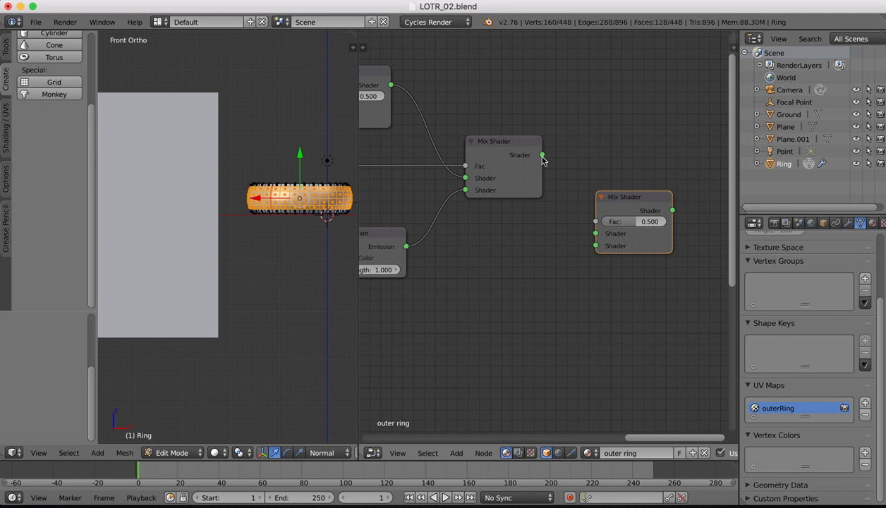
{"action": "left_click_drag", "start_coordinate": [543, 155], "coordinate": [595, 234]}
Add a Transparent BSDF below the second Mix Shader and connect its BSDF output to the third Mix Shader's lower Shader input
{"action": "key", "text": "shift+a"}
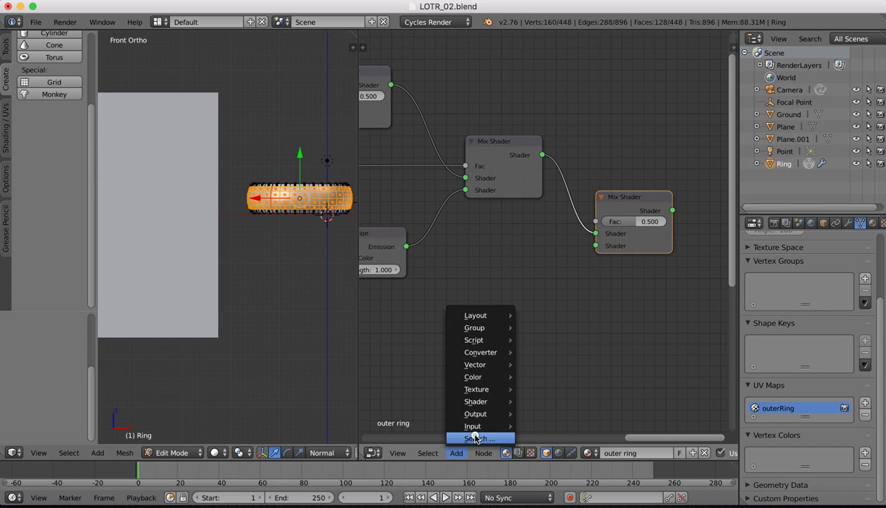
{"action": "left_click", "coordinate": [469, 493]}
{"action": "type", "text": "tra"}
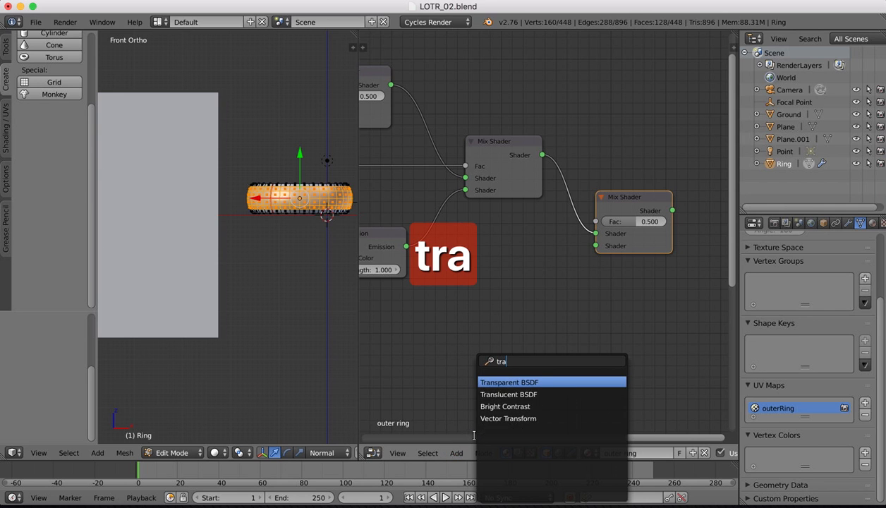
{"action": "left_click", "coordinate": [518, 383]}
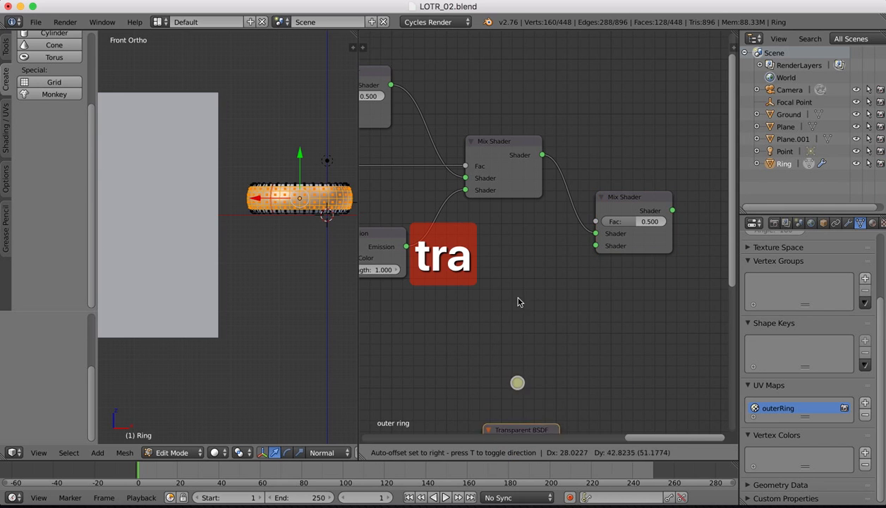
{"action": "left_click", "coordinate": [485, 247]}
{"action": "left_click_drag", "start_coordinate": [523, 333], "coordinate": [595, 246]}
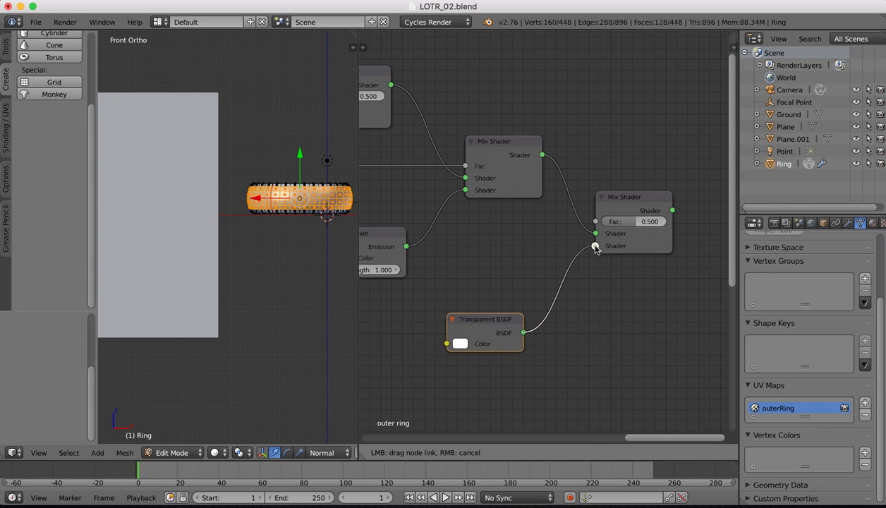
{"action": "left_click_drag", "start_coordinate": [481, 315], "coordinate": [507, 256]}
Add a fourth Mix Shader to the lower right of the third and connect the third one's Shader output to its upper Shader input
{"action": "scroll", "coordinate": [552, 333], "scroll_direction": "right", "scroll_amount": 5}
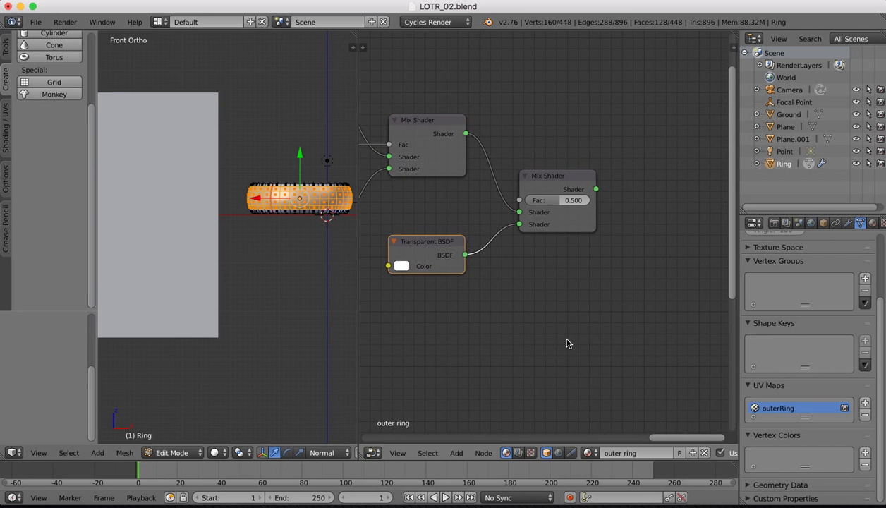
{"action": "scroll", "coordinate": [568, 342], "scroll_direction": "right", "scroll_amount": 3}
{"action": "left_click", "coordinate": [457, 453]}
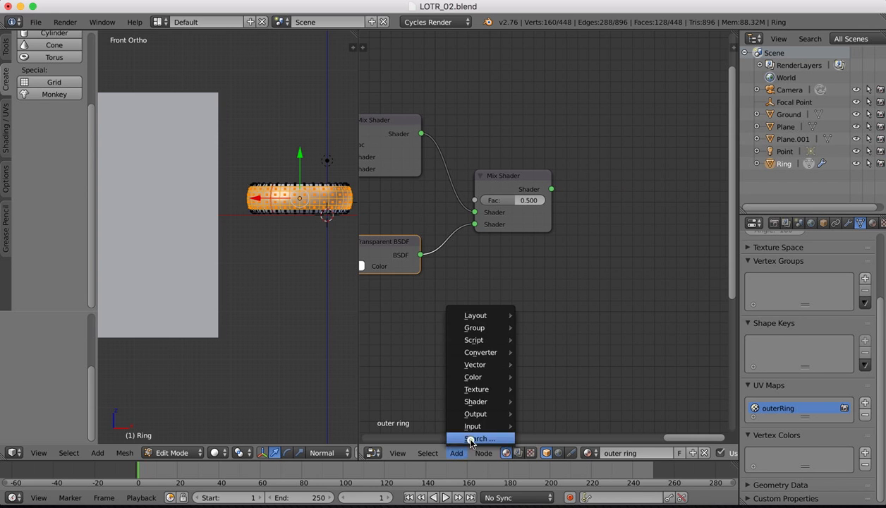
{"action": "left_click", "coordinate": [472, 494]}
{"action": "type", "text": "mix"}
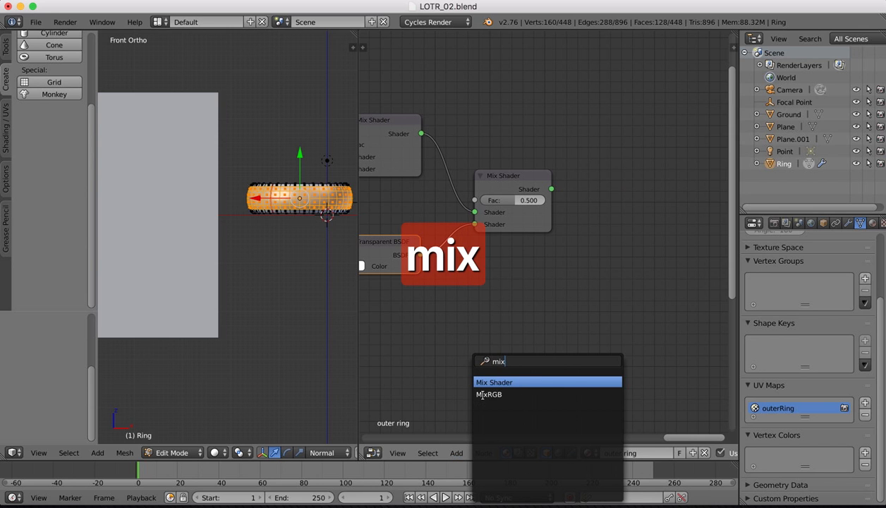
{"action": "key", "text": "Return"}
{"action": "left_click", "coordinate": [625, 229]}
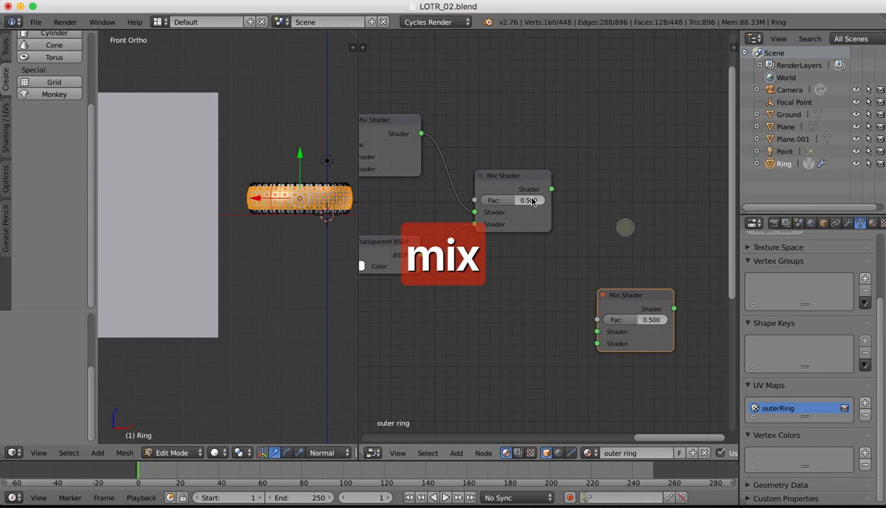
{"action": "left_click_drag", "start_coordinate": [555, 189], "coordinate": [594, 330]}
Move the Material Output beside the fourth Mix Shader, inserting that mix between the gold Mix Shader (lower Shader input) and the output's Surface
{"action": "scroll", "coordinate": [642, 257], "scroll_direction": "down", "scroll_amount": 4}
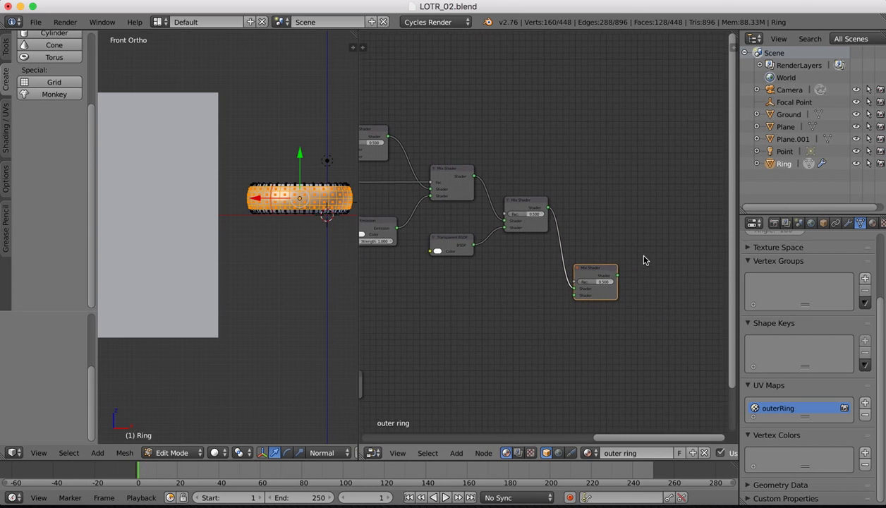
{"action": "key", "text": "Home"}
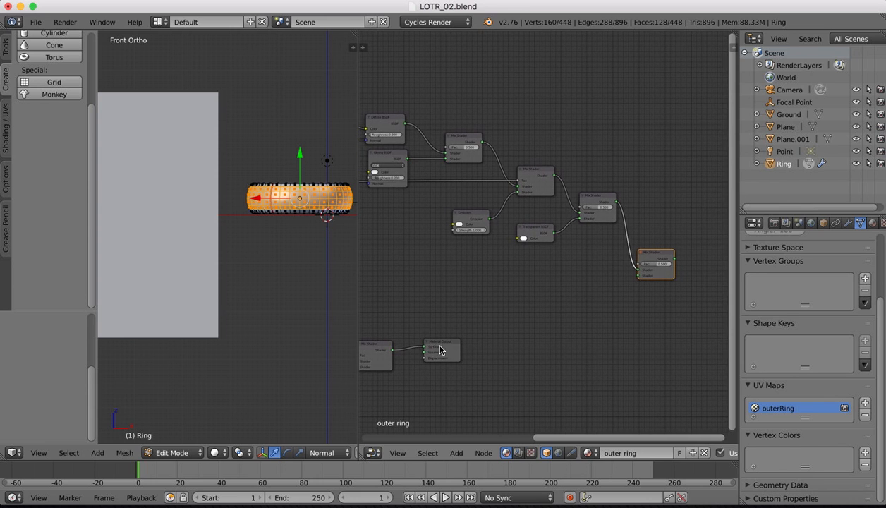
{"action": "left_click_drag", "start_coordinate": [457, 347], "coordinate": [702, 322]}
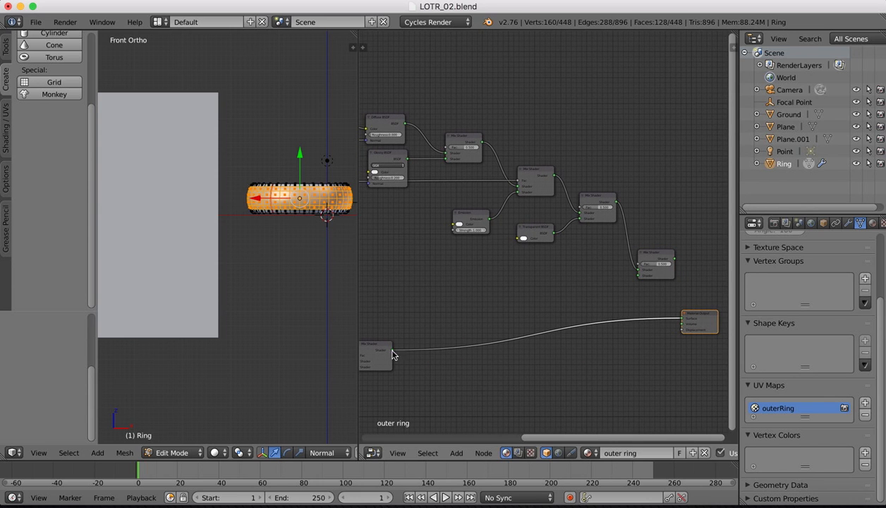
{"action": "left_click_drag", "start_coordinate": [393, 351], "coordinate": [712, 257]}
Review the outer ring node tree, from the gold shader group through the chained Mix Shaders back to the Image Texture and Mapping nodes
{"action": "scroll", "coordinate": [505, 287], "scroll_direction": "left", "scroll_amount": 5}
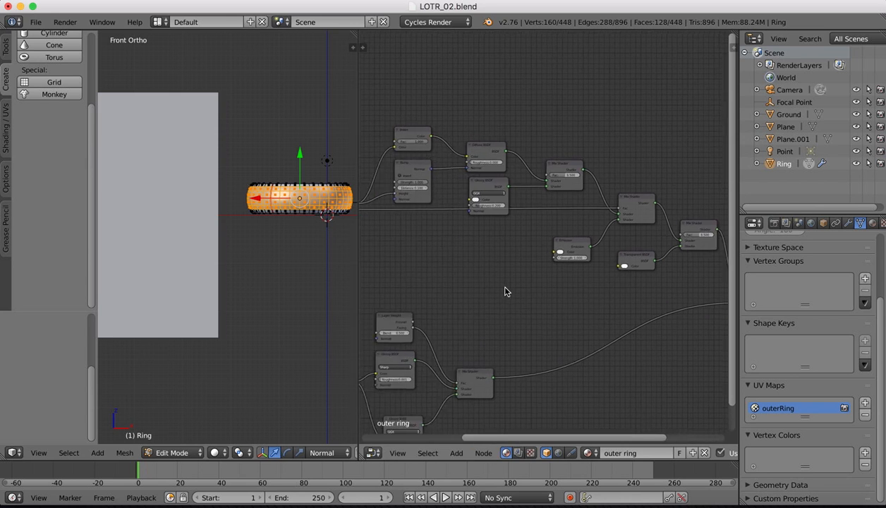
{"action": "scroll", "coordinate": [505, 291], "scroll_direction": "down", "scroll_amount": 5}
{"action": "scroll", "coordinate": [505, 292], "scroll_direction": "left", "scroll_amount": 4}
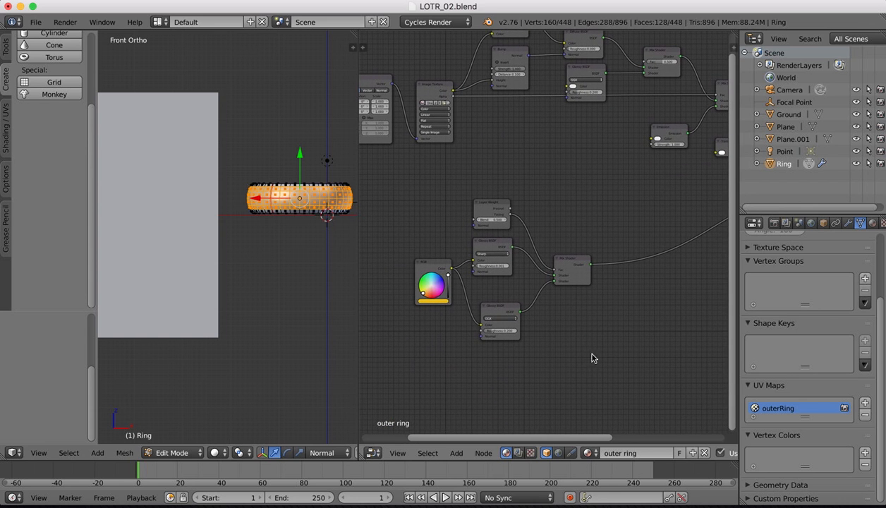
{"action": "scroll", "coordinate": [541, 277], "scroll_direction": "up", "scroll_amount": 3}
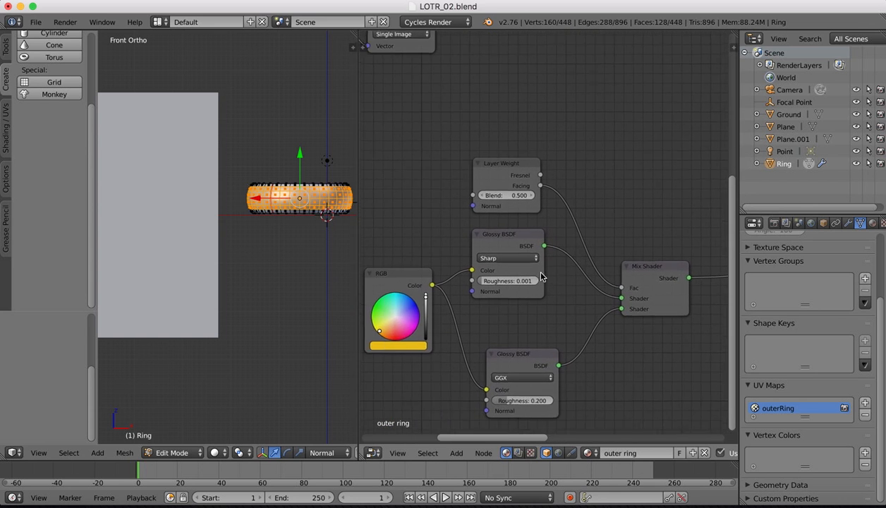
{"action": "scroll", "coordinate": [541, 277], "scroll_direction": "down", "scroll_amount": 2}
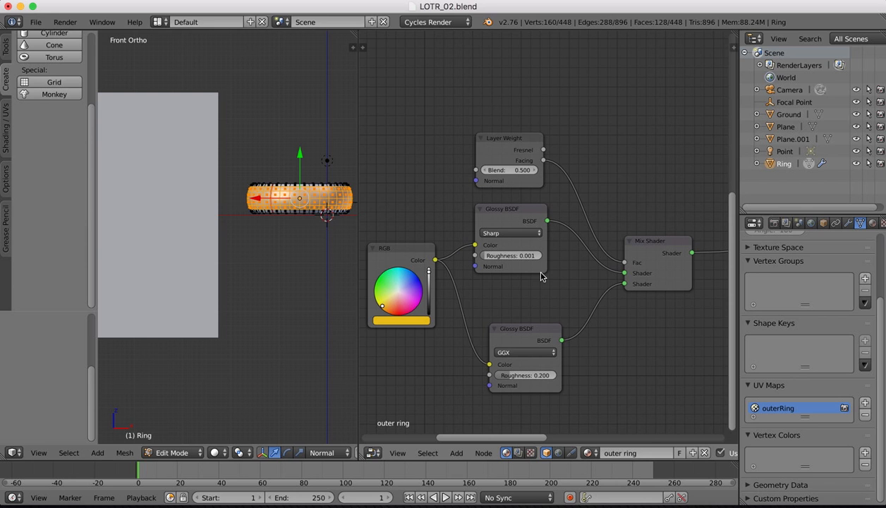
{"action": "scroll", "coordinate": [614, 228], "scroll_direction": "right", "scroll_amount": 10}
{"action": "scroll", "coordinate": [614, 228], "scroll_direction": "up", "scroll_amount": 3}
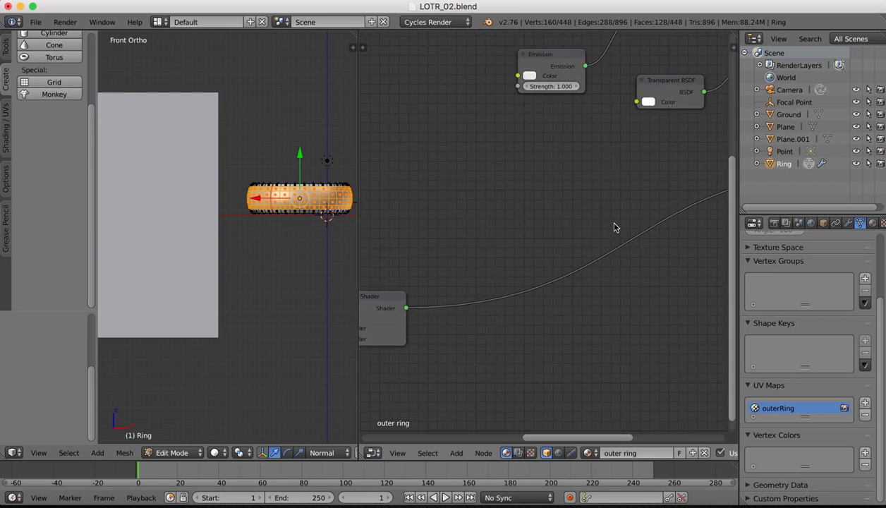
{"action": "scroll", "coordinate": [614, 227], "scroll_direction": "right", "scroll_amount": 5}
{"action": "scroll", "coordinate": [614, 227], "scroll_direction": "up", "scroll_amount": 1}
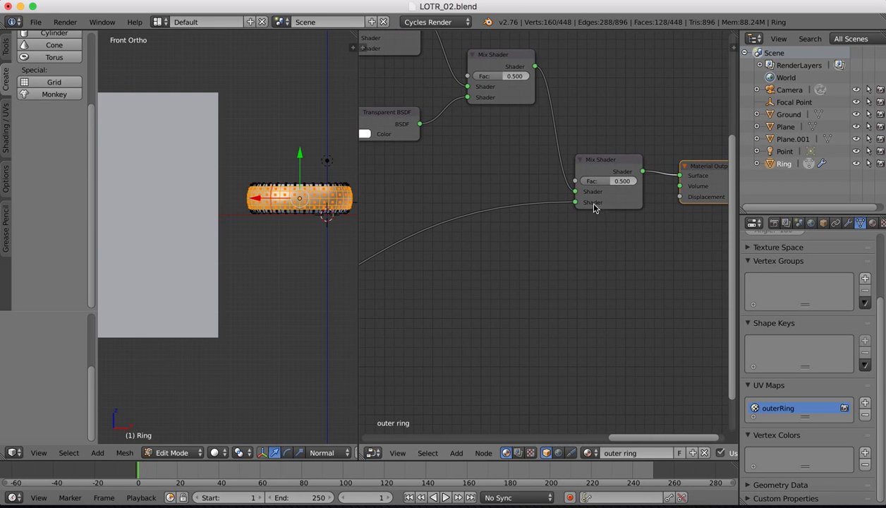
{"action": "scroll", "coordinate": [517, 214], "scroll_direction": "left", "scroll_amount": 8}
{"action": "scroll", "coordinate": [516, 214], "scroll_direction": "up", "scroll_amount": 4}
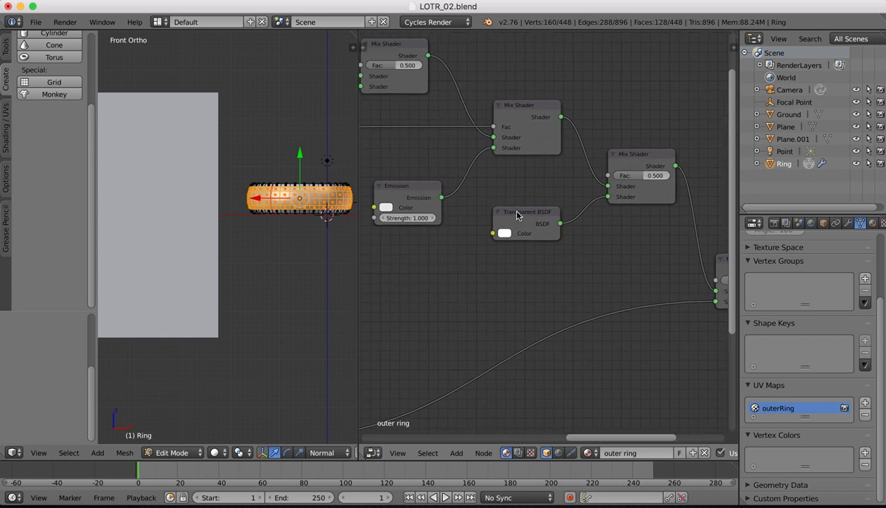
{"action": "scroll", "coordinate": [517, 215], "scroll_direction": "left", "scroll_amount": 3}
{"action": "scroll", "coordinate": [516, 215], "scroll_direction": "up", "scroll_amount": 3}
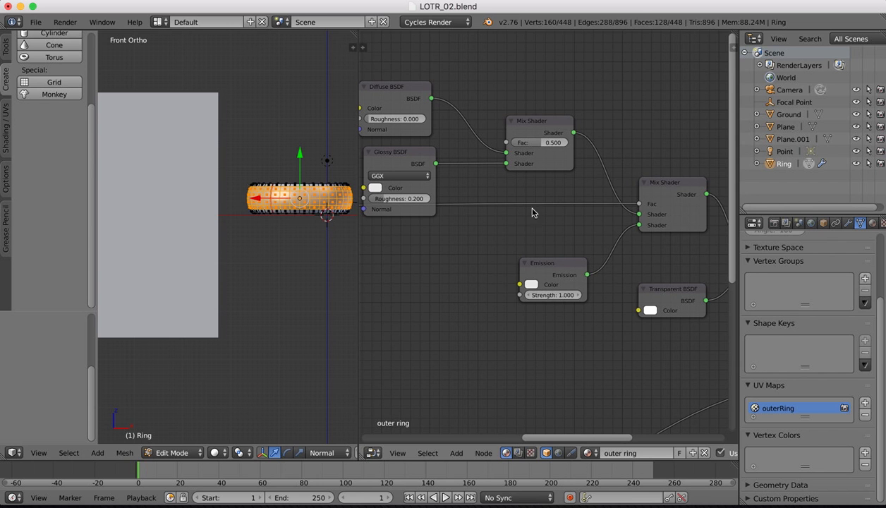
{"action": "scroll", "coordinate": [558, 151], "scroll_direction": "left", "scroll_amount": 10}
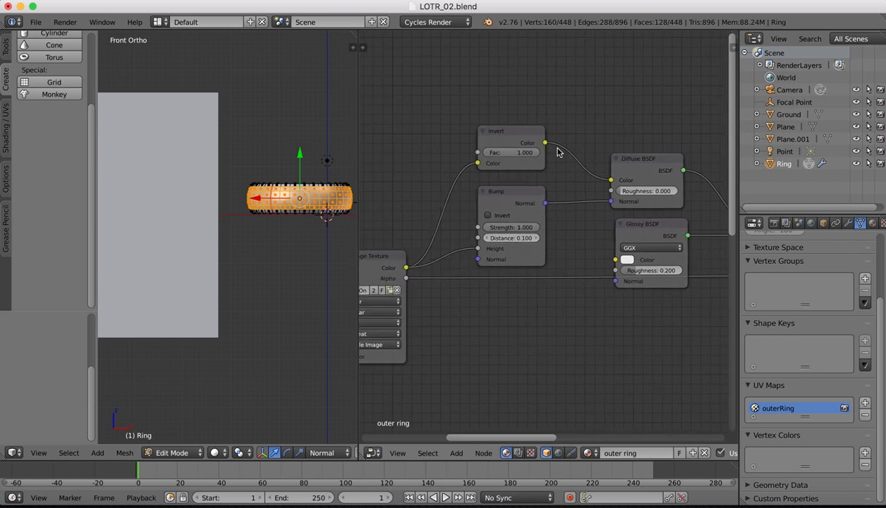
{"action": "scroll", "coordinate": [558, 152], "scroll_direction": "left", "scroll_amount": 6}
{"action": "scroll", "coordinate": [558, 151], "scroll_direction": "down", "scroll_amount": 4}
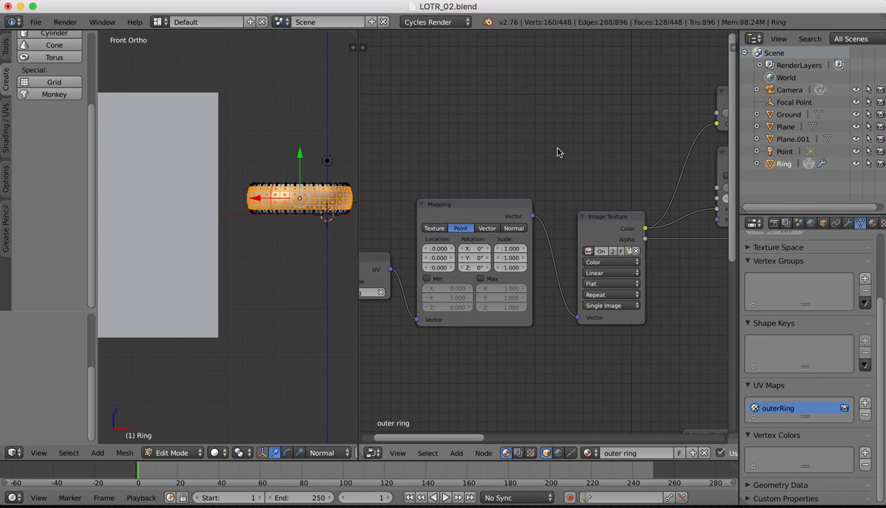
{"action": "scroll", "coordinate": [558, 152], "scroll_direction": "down", "scroll_amount": 1}
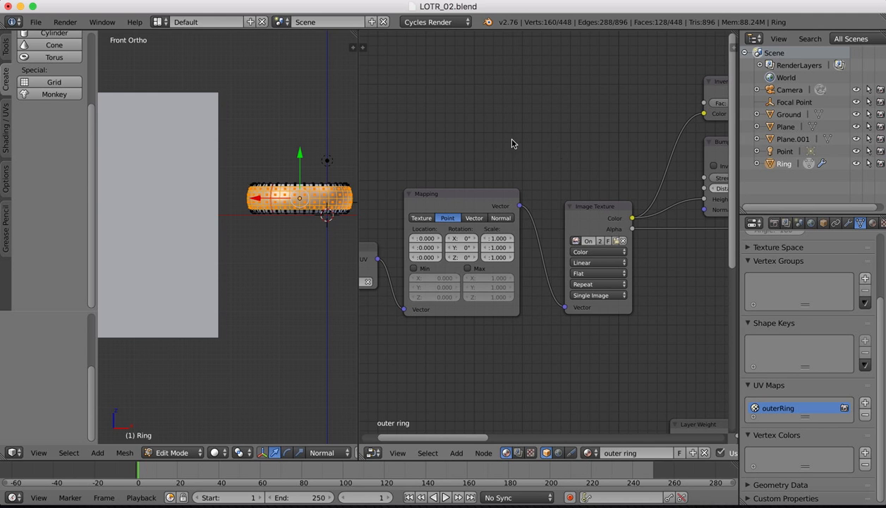
Show the 3D view with Rendered shading from the camera's viewpoint
{"action": "left_click", "coordinate": [215, 452]}
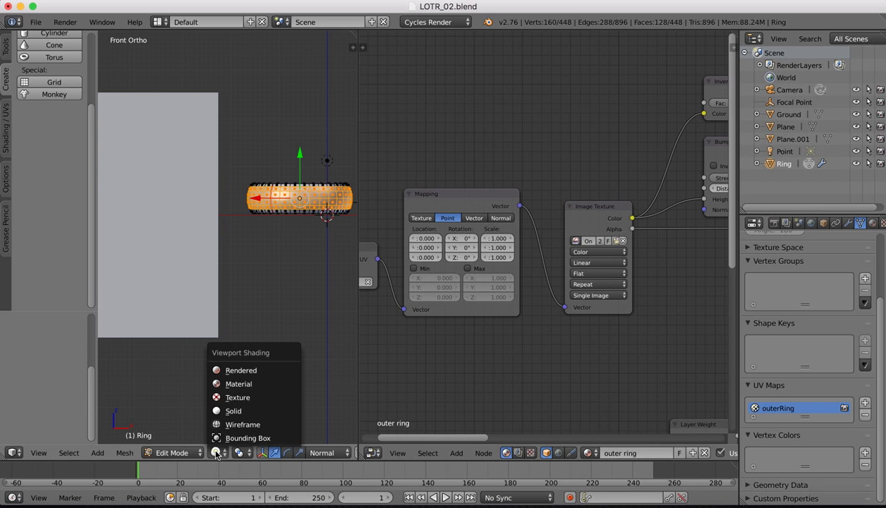
{"action": "left_click", "coordinate": [240, 370]}
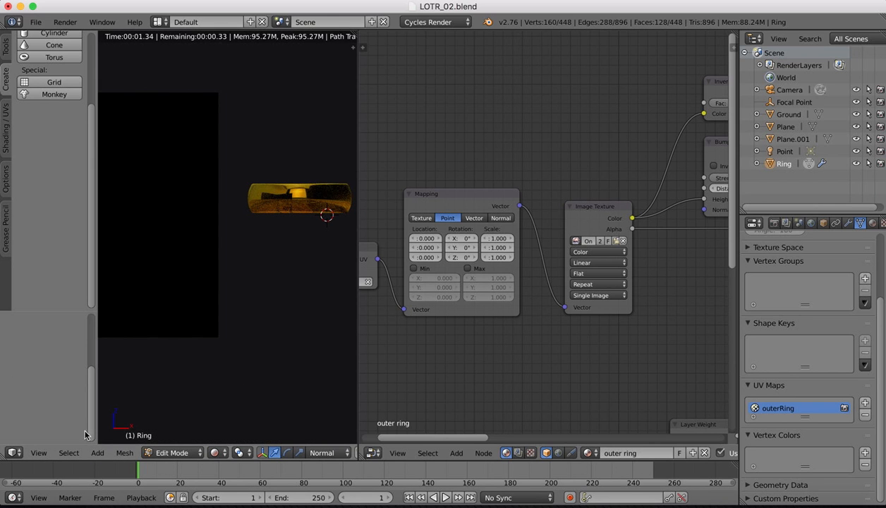
{"action": "left_click", "coordinate": [39, 452]}
{"action": "left_click", "coordinate": [63, 403]}
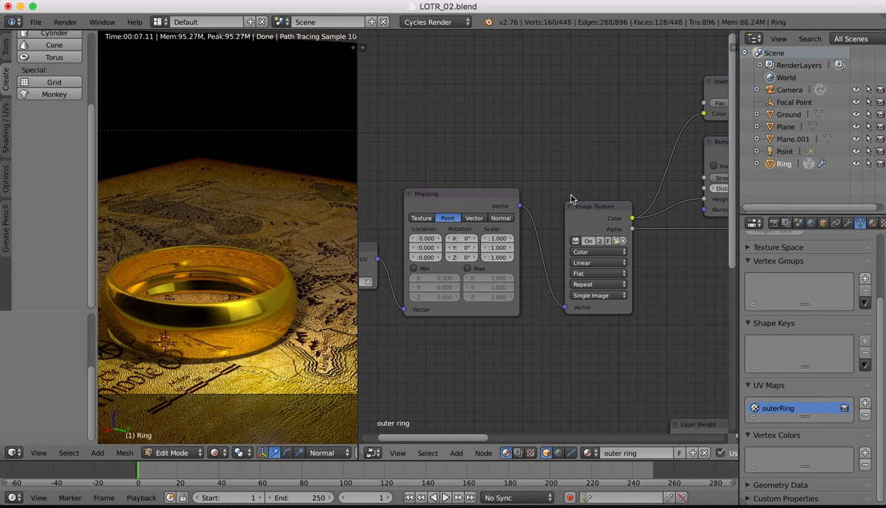
Preview the outputs of the Invert, Bump and Image Texture nodes one after another in the rendered view
{"action": "scroll", "coordinate": [583, 157], "scroll_direction": "right", "scroll_amount": 4}
{"action": "scroll", "coordinate": [584, 162], "scroll_direction": "right", "scroll_amount": 5}
{"action": "scroll", "coordinate": [583, 162], "scroll_direction": "up", "scroll_amount": 2}
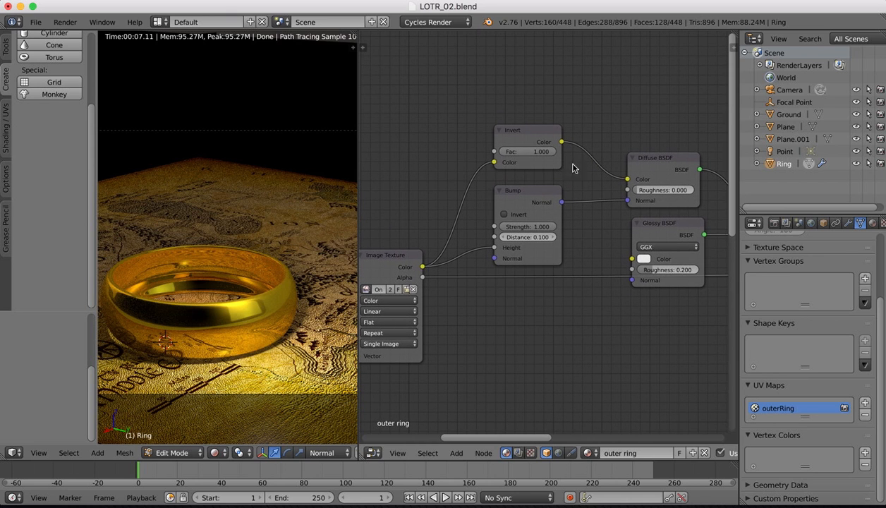
{"action": "left_click", "coordinate": [524, 131], "text": "ctrl+shift"}
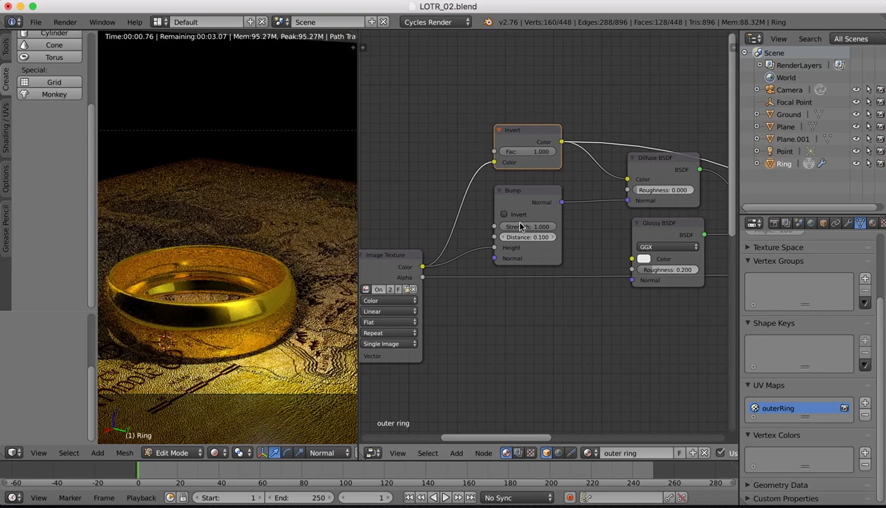
{"action": "left_click", "coordinate": [520, 195], "text": "ctrl+shift"}
{"action": "scroll", "coordinate": [479, 269], "scroll_direction": "left", "scroll_amount": 5, "text": "ctrl"}
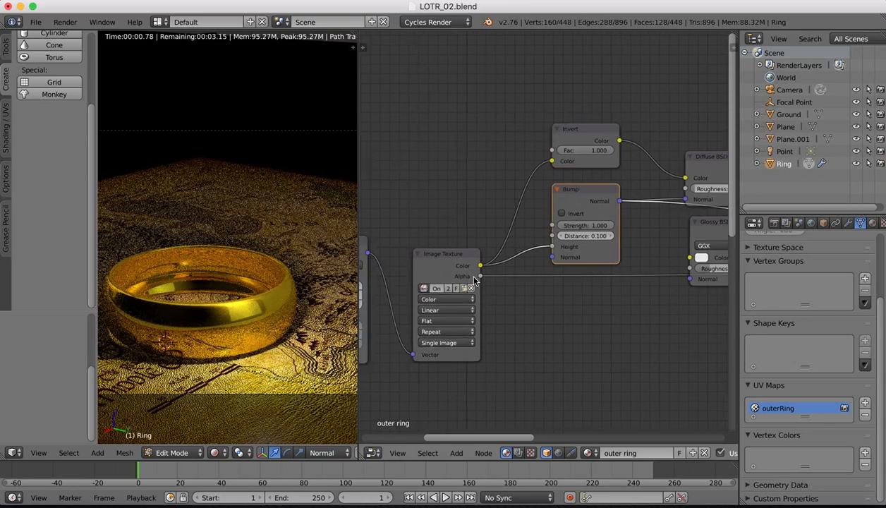
{"action": "left_click", "coordinate": [484, 256], "text": "ctrl+shift"}
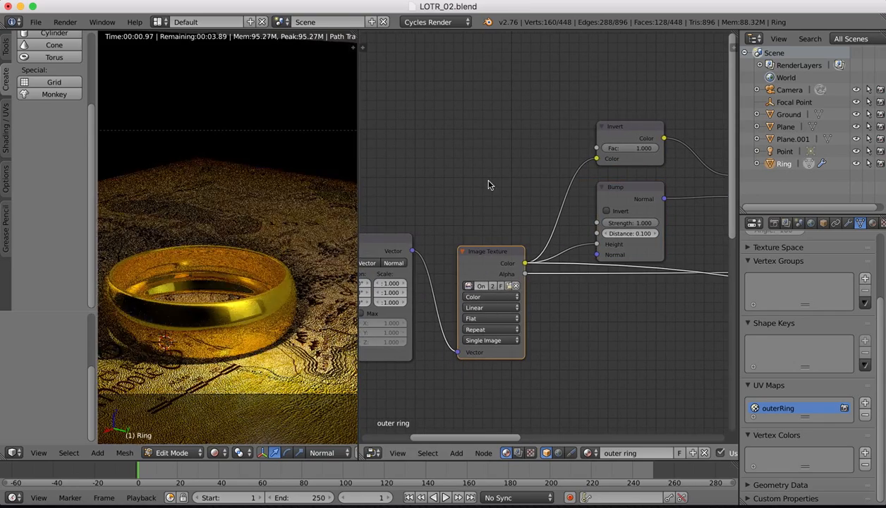
Move the UV Map node slightly away from the Mapping node to widen the gap between them
{"action": "scroll", "coordinate": [490, 185], "scroll_direction": "left", "scroll_amount": 1, "text": "ctrl"}
{"action": "scroll", "coordinate": [489, 185], "scroll_direction": "left", "scroll_amount": 8, "text": "ctrl"}
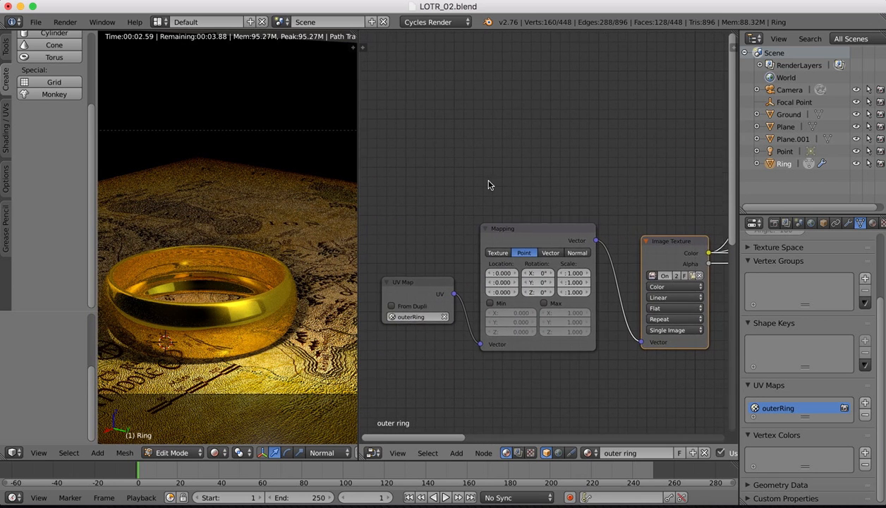
{"action": "left_click_drag", "start_coordinate": [424, 278], "coordinate": [408, 285]}
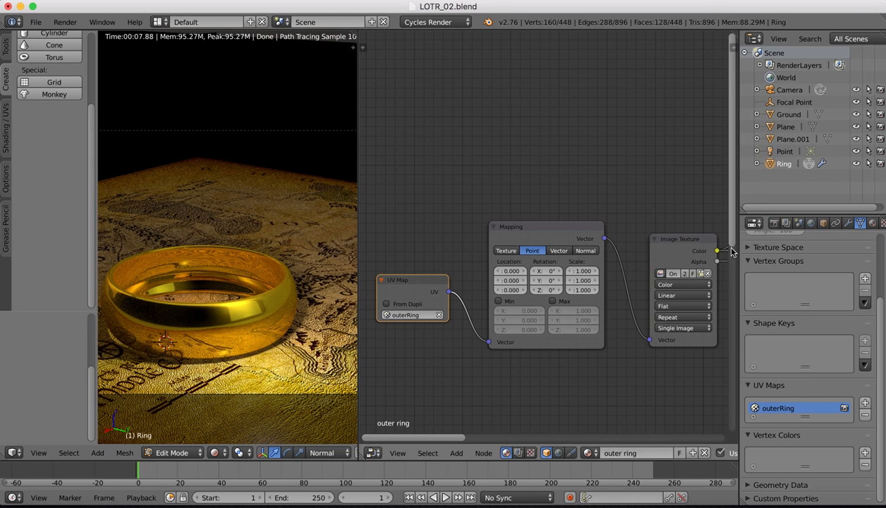
Preview the outputs of the Bump, Diffuse BSDF and Glossy BSDF nodes one after another in the rendered view
{"action": "scroll", "coordinate": [577, 283], "scroll_direction": "down", "scroll_amount": 5}
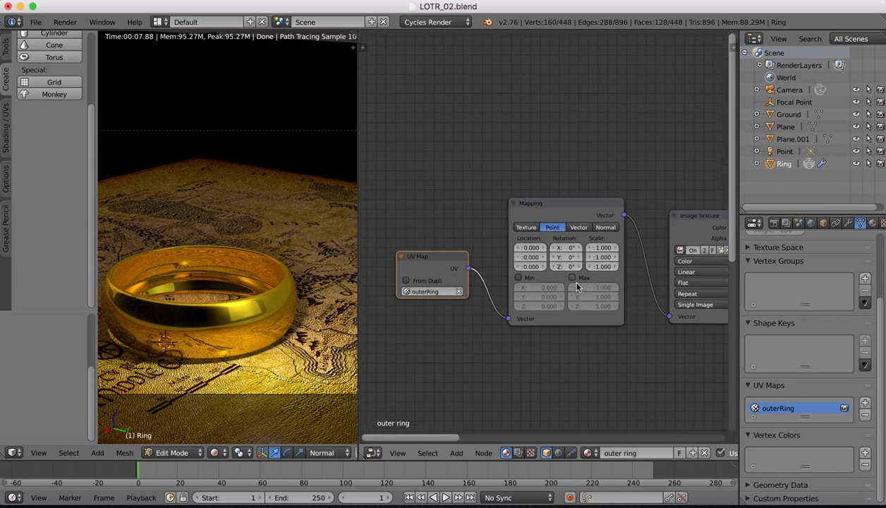
{"action": "scroll", "coordinate": [577, 283], "scroll_direction": "right", "scroll_amount": 4}
{"action": "scroll", "coordinate": [578, 286], "scroll_direction": "up", "scroll_amount": 4}
{"action": "scroll", "coordinate": [577, 286], "scroll_direction": "right", "scroll_amount": 5}
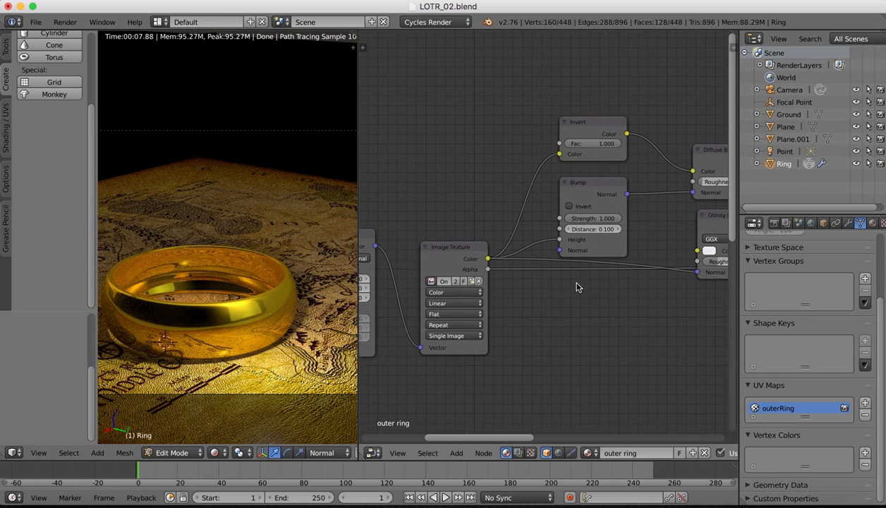
{"action": "left_click", "coordinate": [592, 189]}
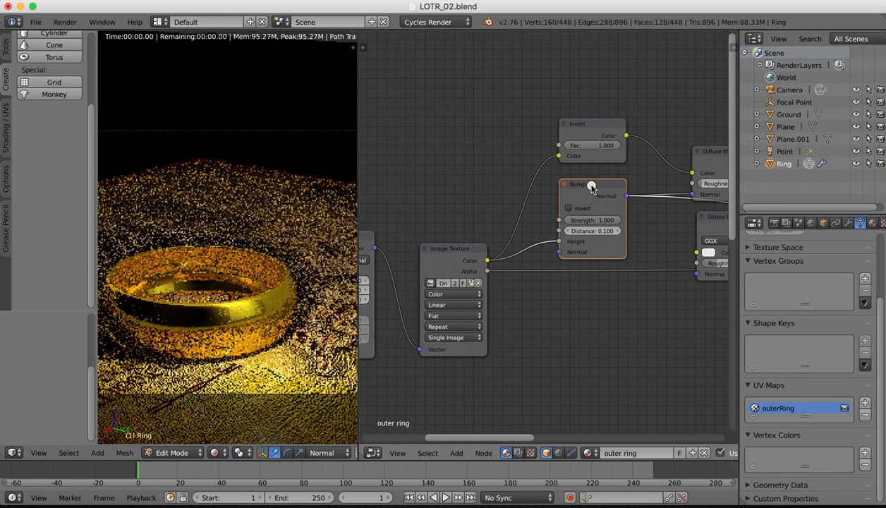
{"action": "scroll", "coordinate": [512, 134], "scroll_direction": "right", "scroll_amount": 2}
{"action": "scroll", "coordinate": [513, 134], "scroll_direction": "right", "scroll_amount": 4}
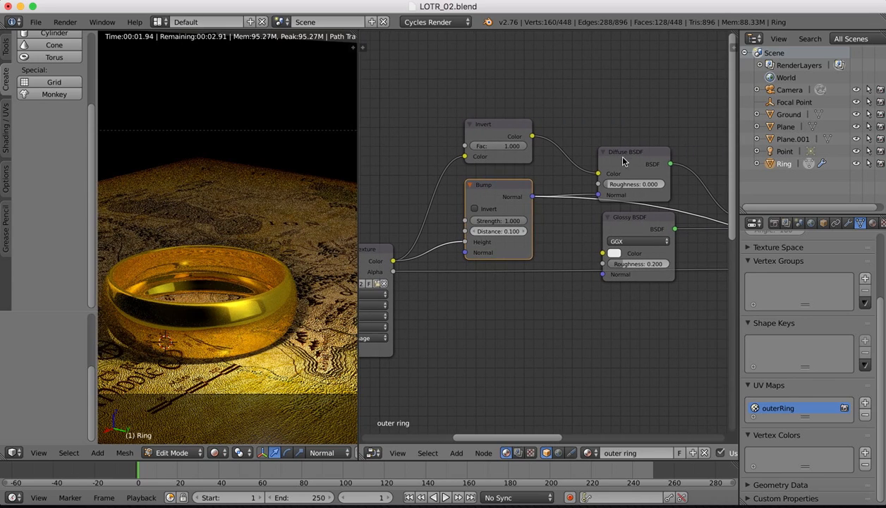
{"action": "left_click", "coordinate": [628, 157], "text": "shift"}
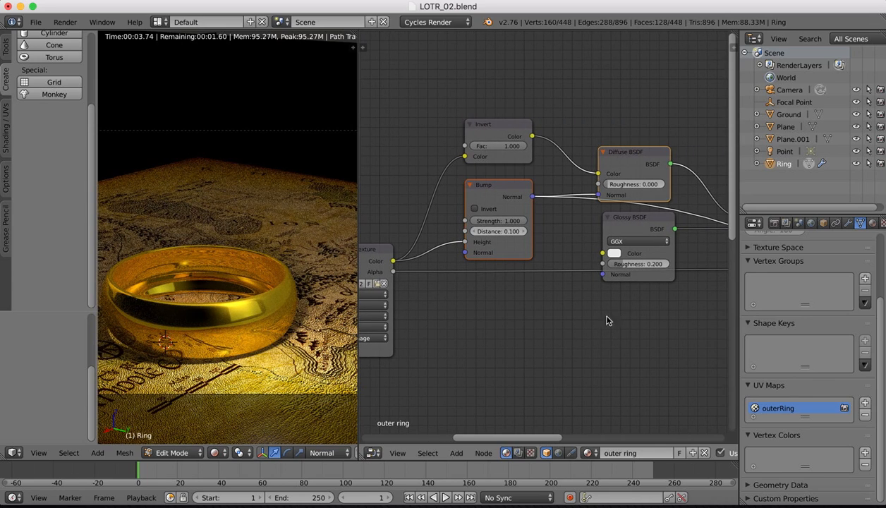
{"action": "left_click", "coordinate": [636, 152], "text": "ctrl+shift"}
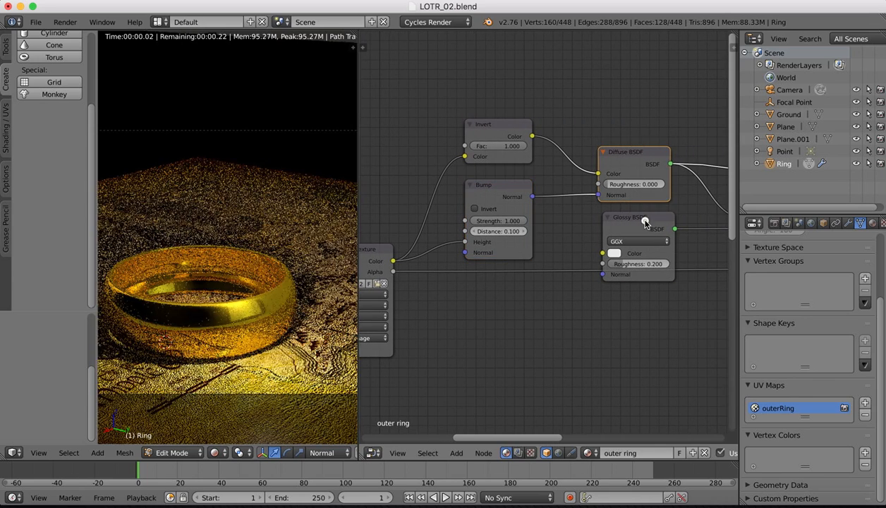
{"action": "left_click", "coordinate": [643, 218], "text": "ctrl+shift"}
Preview the Mix Shader that combines the inscription with the Emission, and check the following Mix Shader with the Transparent BSDF
{"action": "scroll", "coordinate": [650, 245], "scroll_direction": "right", "scroll_amount": 16}
{"action": "left_click", "coordinate": [569, 258], "text": "ctrl+shift"}
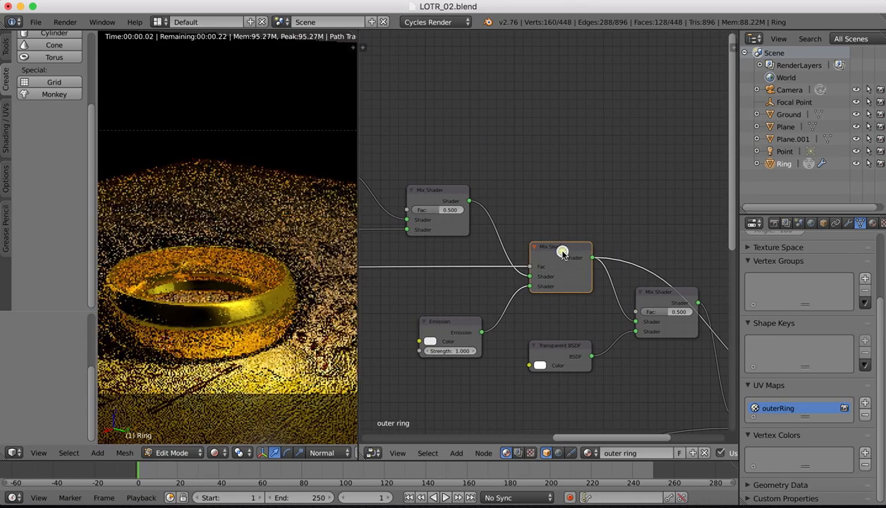
{"action": "left_click", "coordinate": [651, 295], "text": "ctrl+shift"}
{"action": "scroll", "coordinate": [626, 206], "scroll_direction": "right", "scroll_amount": 7}
{"action": "scroll", "coordinate": [625, 207], "scroll_direction": "down", "scroll_amount": 5}
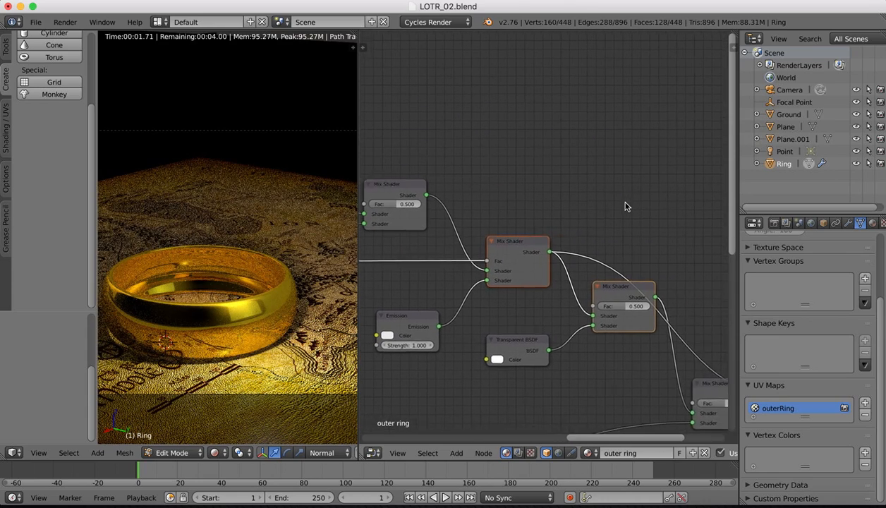
{"action": "left_click_drag", "start_coordinate": [615, 314], "coordinate": [614, 311]}
Examine the node chain from the Mix Shaders back through the Image Texture and Mapping nodes to the UV Map
{"action": "scroll", "coordinate": [411, 229], "scroll_direction": "left", "scroll_amount": 20}
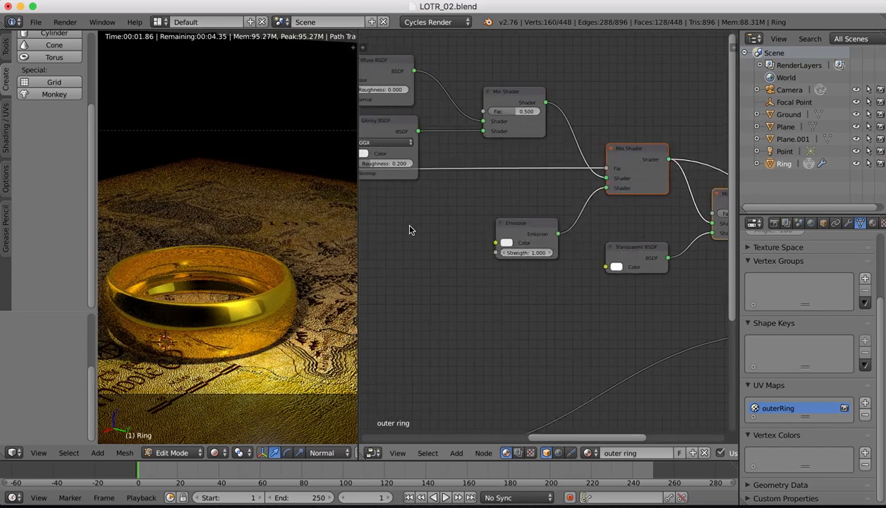
{"action": "scroll", "coordinate": [410, 230], "scroll_direction": "left", "scroll_amount": 2}
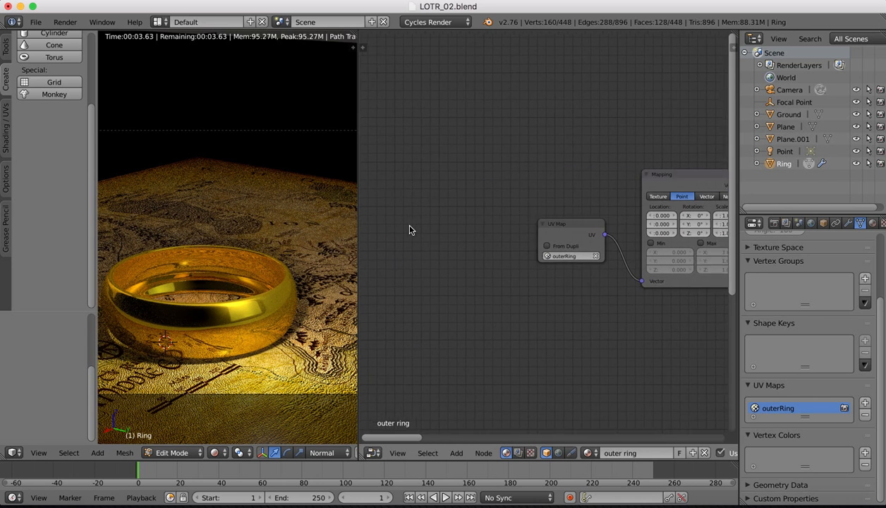
{"action": "scroll", "coordinate": [412, 229], "scroll_direction": "right", "scroll_amount": 12}
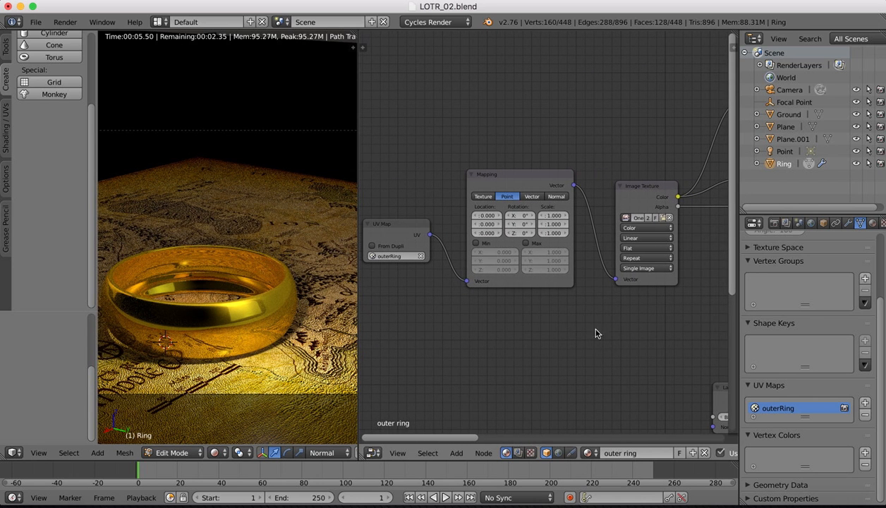
{"action": "scroll", "coordinate": [631, 319], "scroll_direction": "right", "scroll_amount": 4}
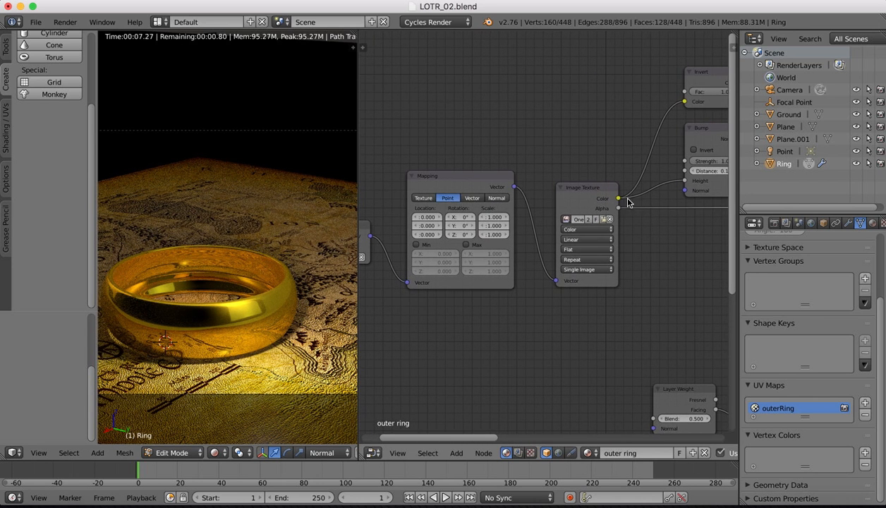
{"action": "scroll", "coordinate": [628, 203], "scroll_direction": "right", "scroll_amount": 6}
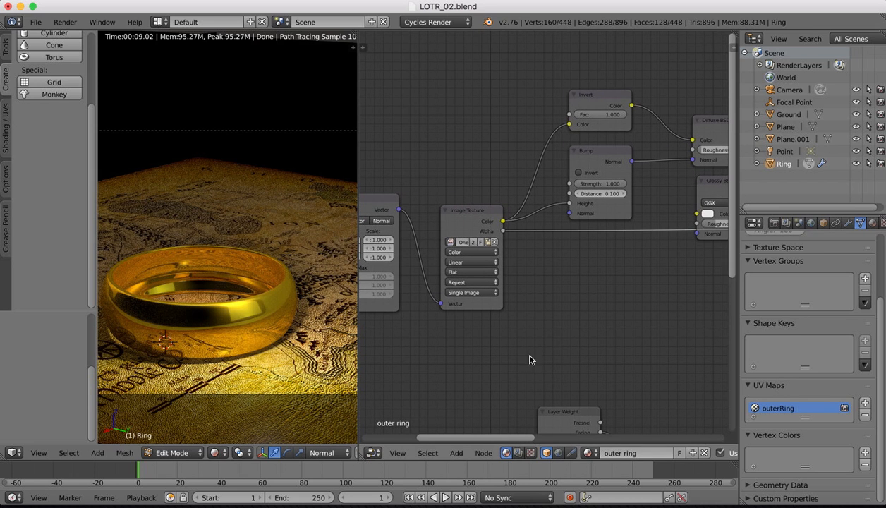
{"action": "scroll", "coordinate": [520, 350], "scroll_direction": "left", "scroll_amount": 8}
{"action": "scroll", "coordinate": [519, 352], "scroll_direction": "left", "scroll_amount": 1}
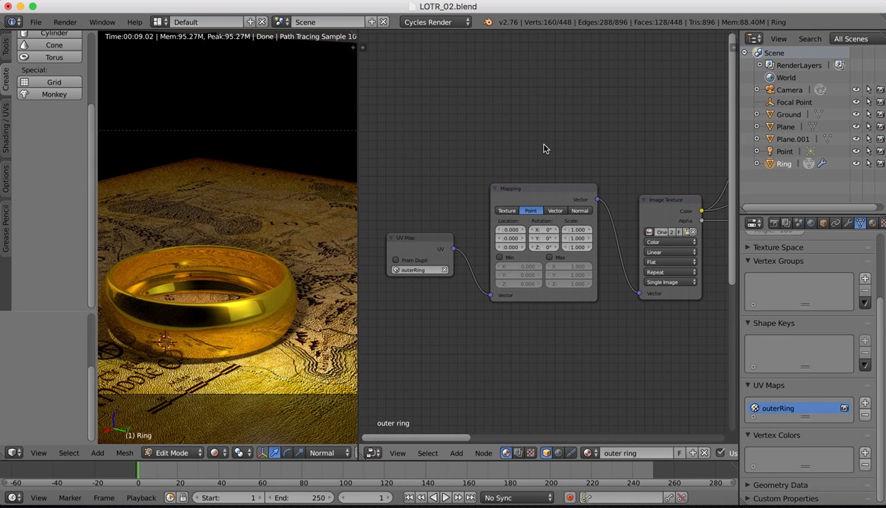
Disconnect the Mapping node from the Image Texture and give the texture a fresh Texture Coordinate and Mapping setup
{"action": "left_click", "coordinate": [674, 204]}
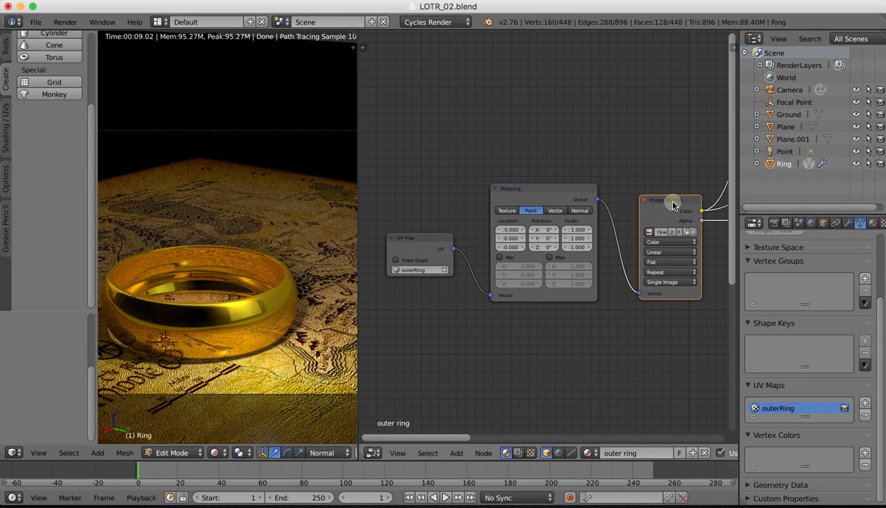
{"action": "key", "text": "shift+t"}
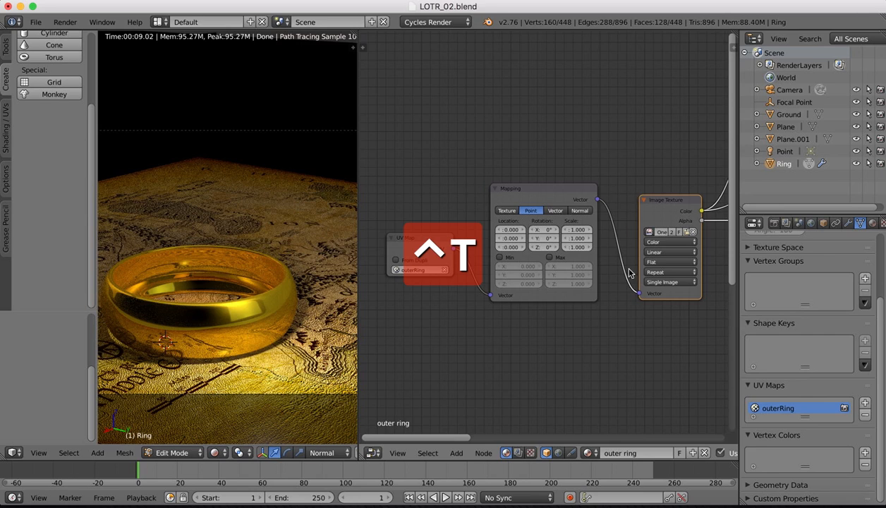
{"action": "left_click_drag", "start_coordinate": [638, 294], "coordinate": [600, 269]}
{"action": "left_click", "coordinate": [669, 206]}
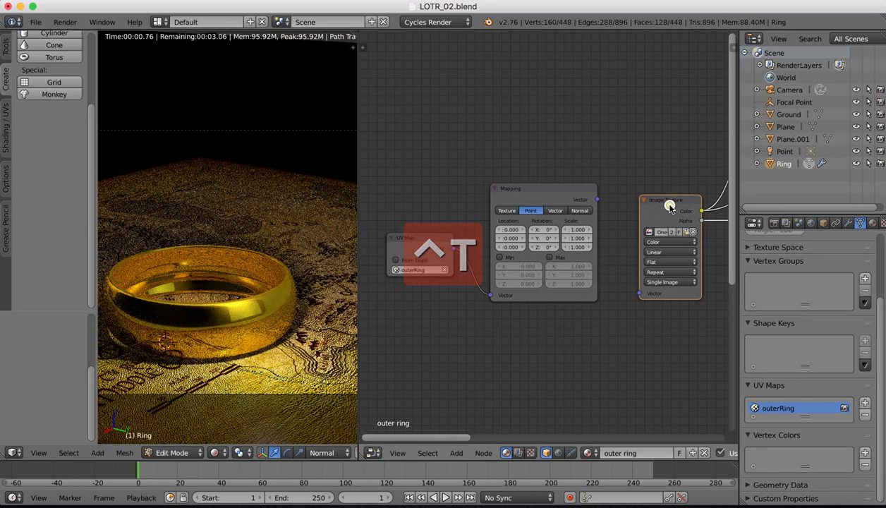
{"action": "key", "text": "ctrl+t"}
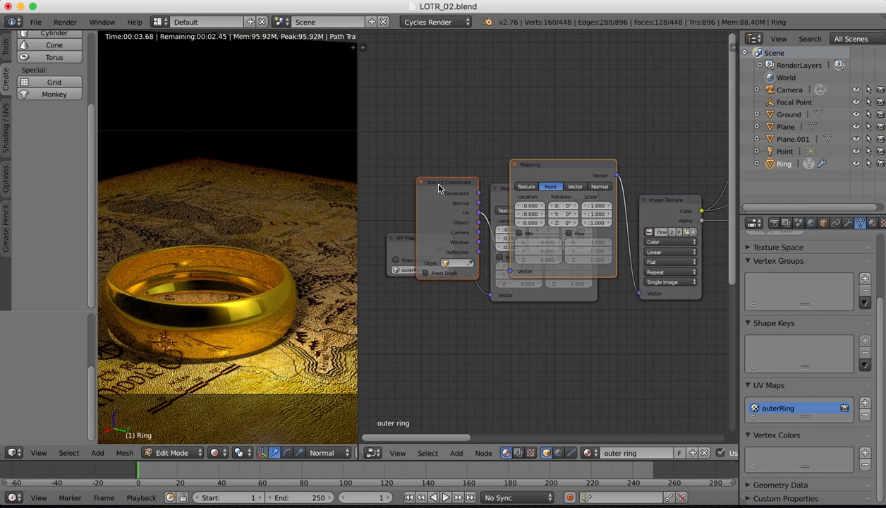
Delete the added Mapping and Texture Coordinate nodes and reconnect the original Mapping node's Vector output to the Image Texture
{"action": "left_click", "coordinate": [551, 171]}
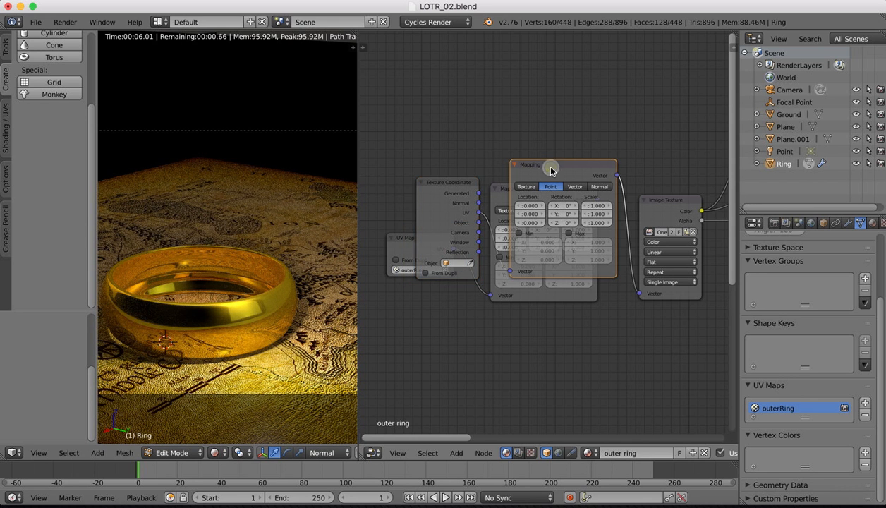
{"action": "key", "text": "x"}
{"action": "left_click", "coordinate": [450, 190]}
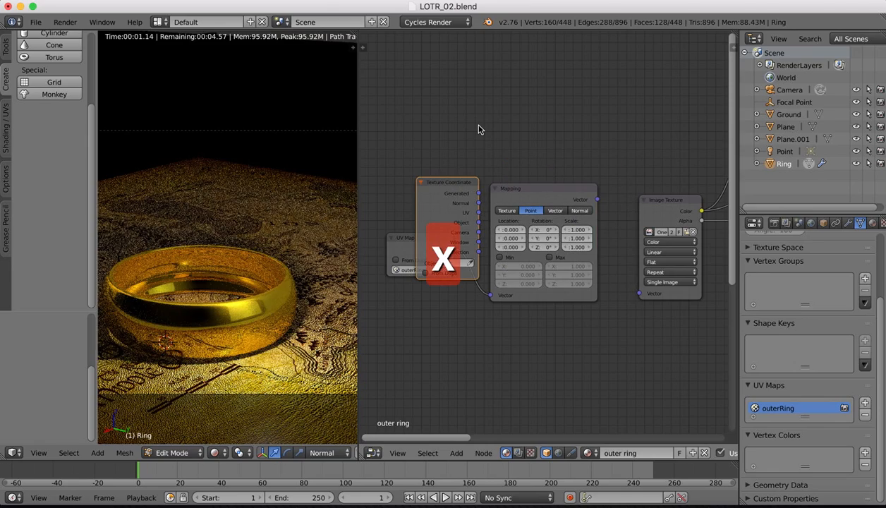
{"action": "key", "text": "x"}
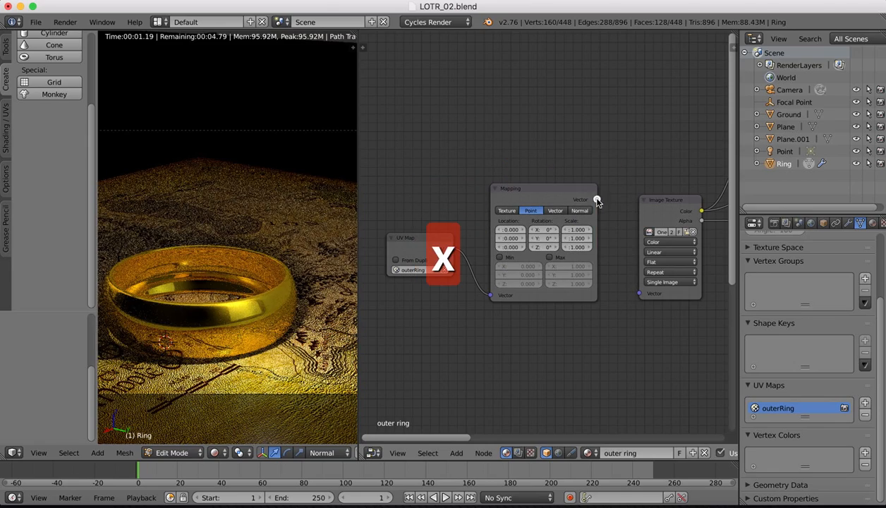
{"action": "left_click_drag", "start_coordinate": [597, 199], "coordinate": [639, 293]}
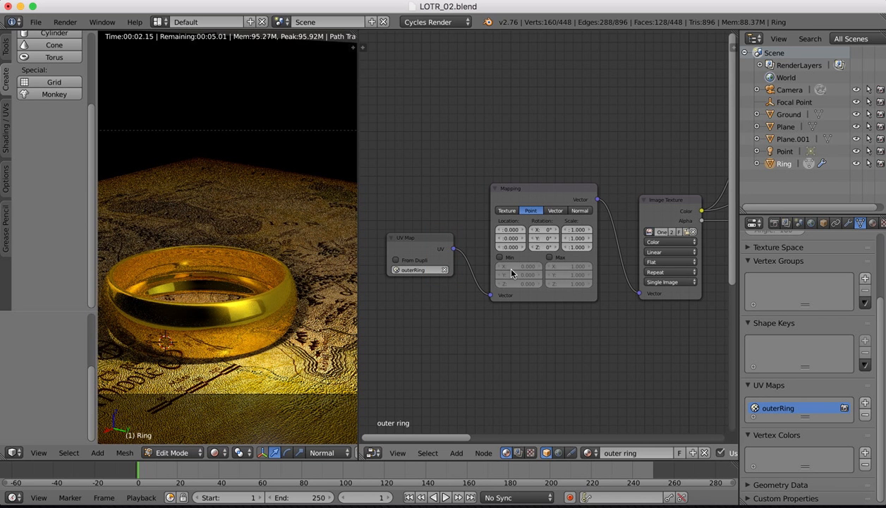
Move the UV Map node slightly farther from the Mapping node and show the ring's material settings
{"action": "left_click_drag", "start_coordinate": [420, 245], "coordinate": [413, 254]}
{"action": "scroll", "coordinate": [829, 289], "scroll_direction": "up", "scroll_amount": 5}
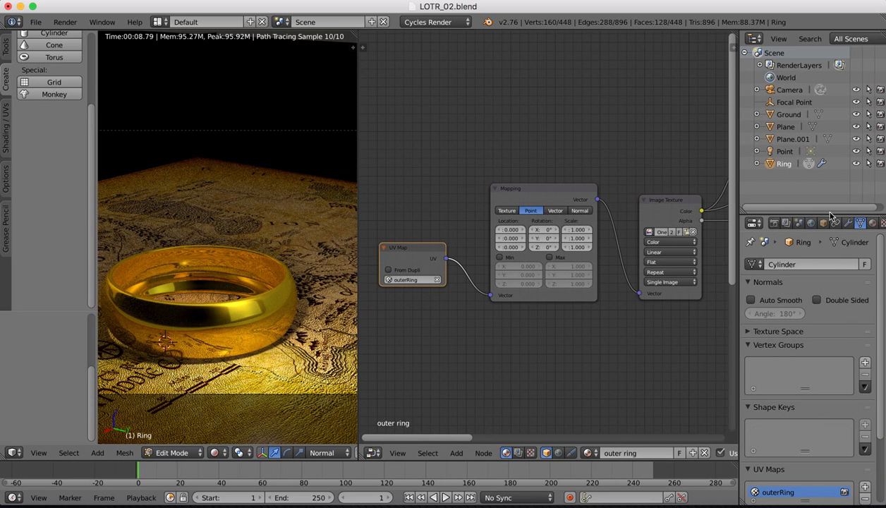
{"action": "left_click", "coordinate": [871, 223]}
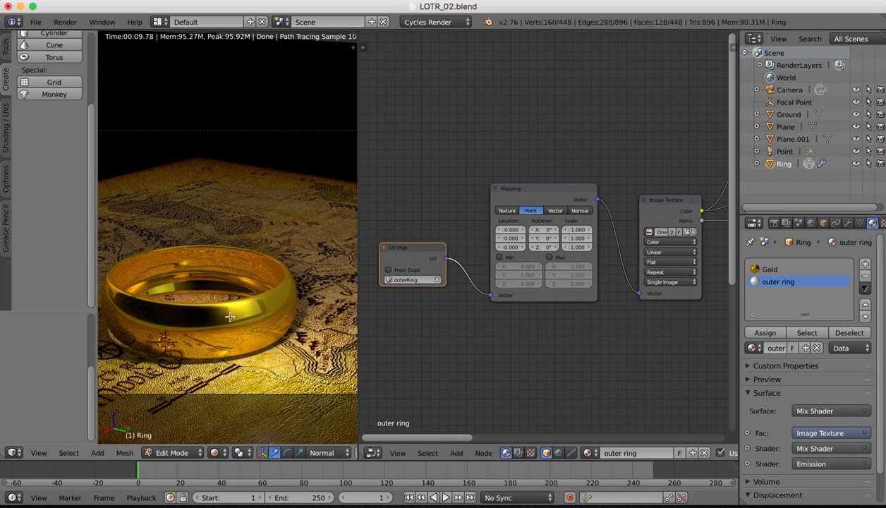
Assign the outer ring material to the selected outer faces in solid shading and switch the viewport back to rendered shading
{"action": "left_click", "coordinate": [212, 456]}
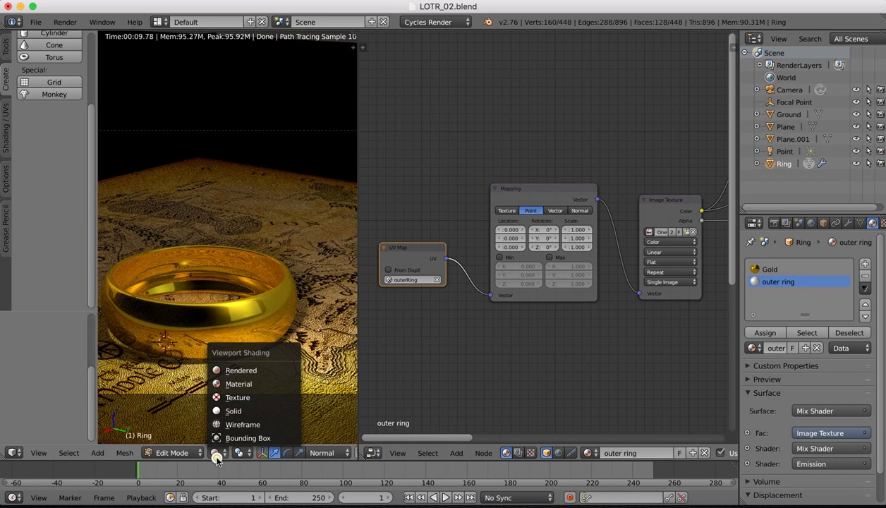
{"action": "left_click", "coordinate": [235, 368]}
{"action": "left_click", "coordinate": [215, 453]}
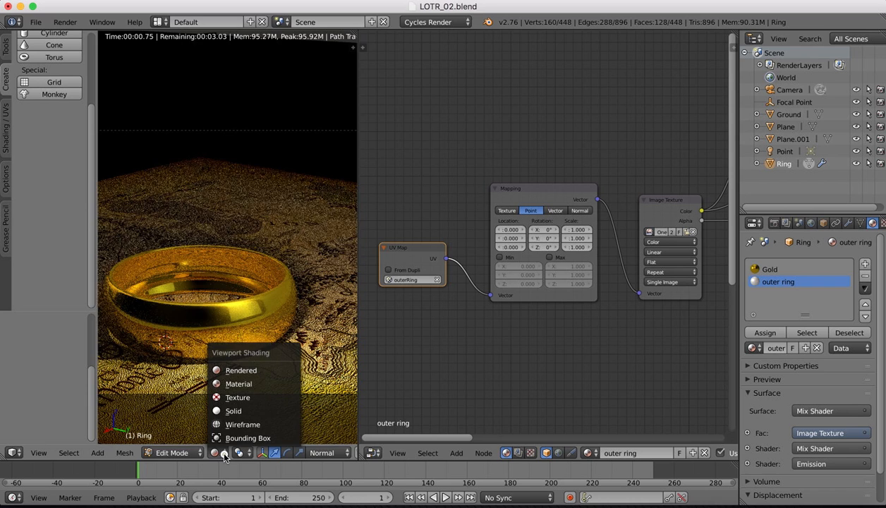
{"action": "left_click", "coordinate": [231, 413]}
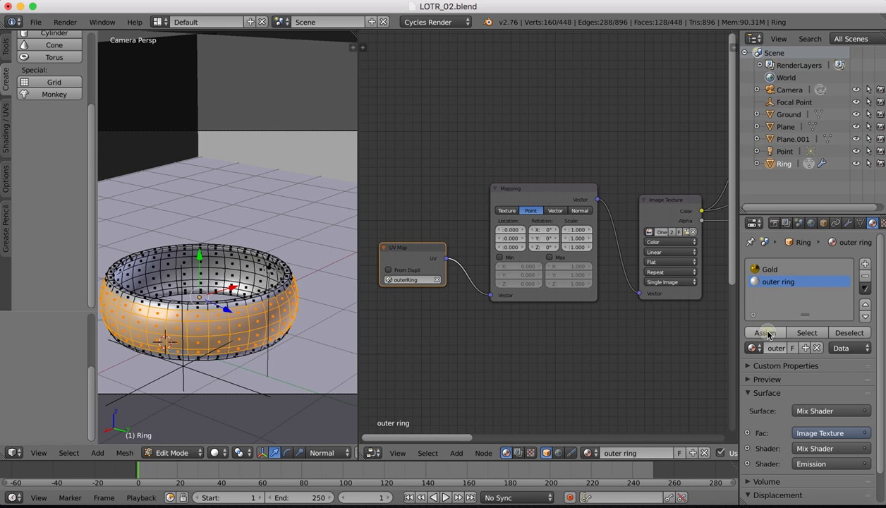
{"action": "left_click", "coordinate": [215, 452]}
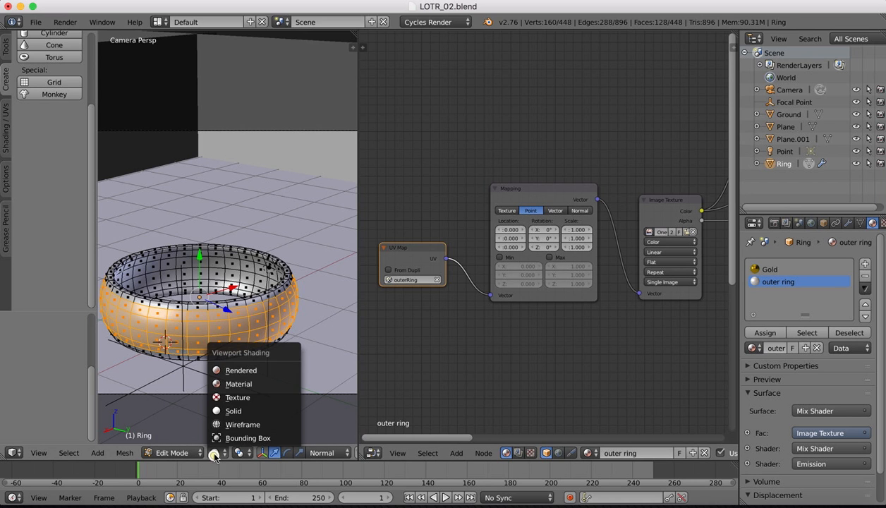
{"action": "left_click", "coordinate": [235, 372]}
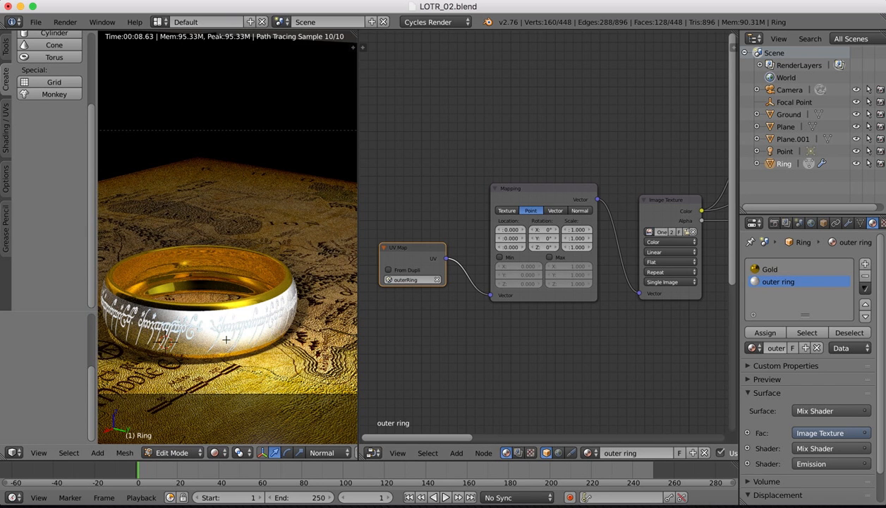
{"action": "key", "text": "KP_0"}
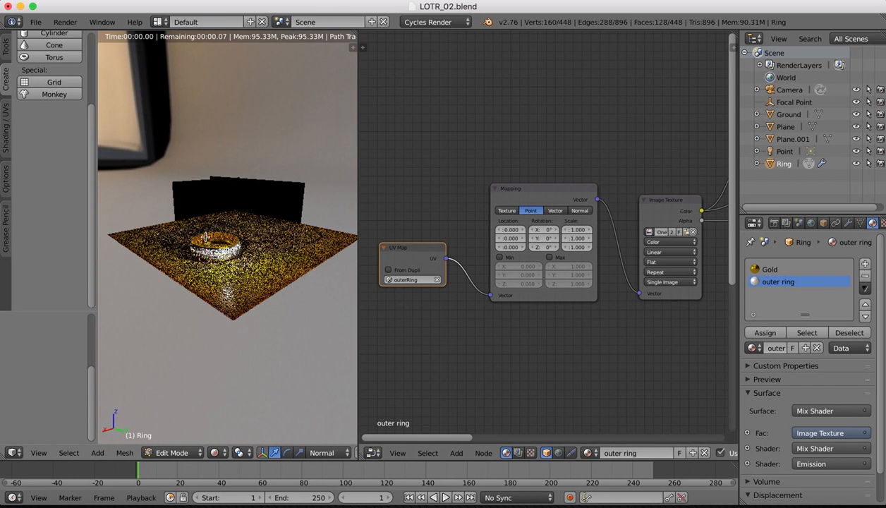
{"action": "left_click", "coordinate": [213, 452]}
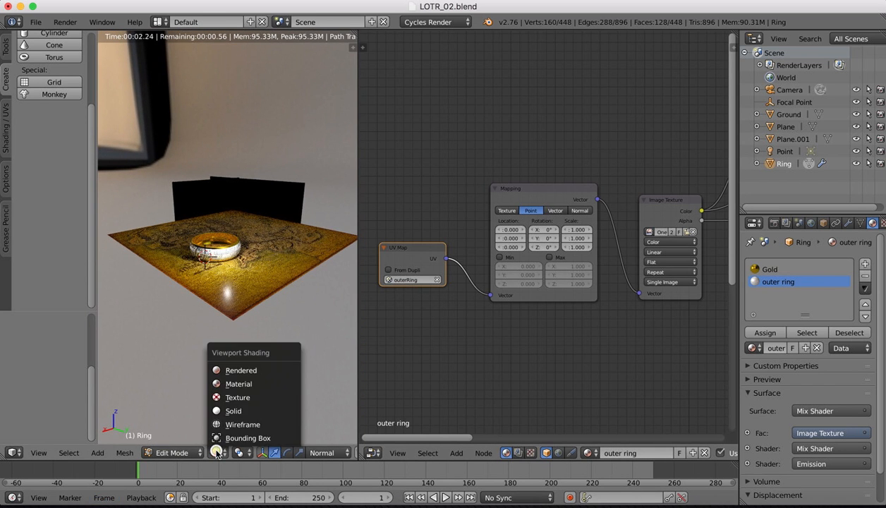
{"action": "left_click", "coordinate": [39, 452]}
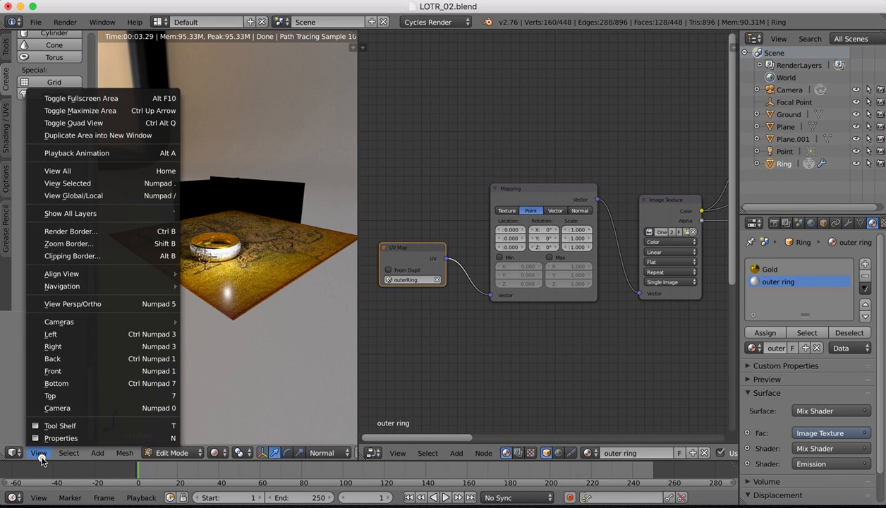
{"action": "left_click", "coordinate": [57, 408]}
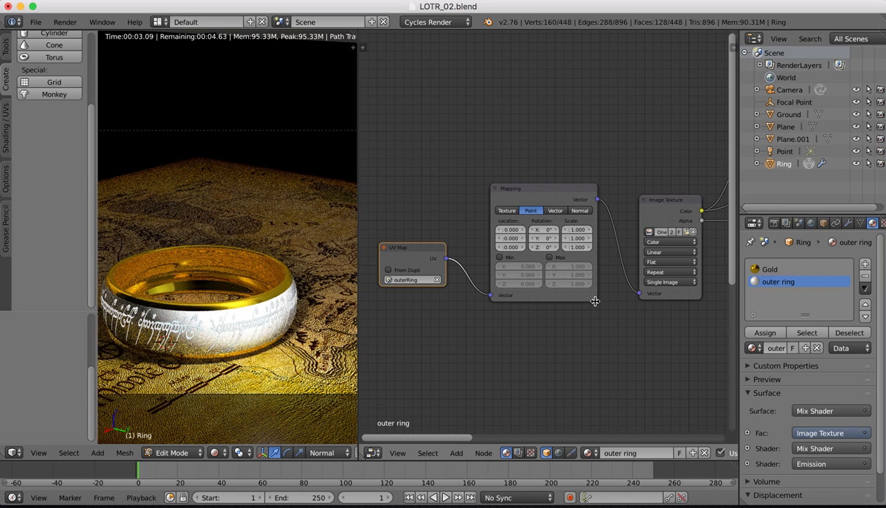
Give the Emission node of the outer ring material an orange colour and set its strength to 11.6
{"action": "scroll", "coordinate": [558, 254], "scroll_direction": "right", "scroll_amount": 10}
{"action": "scroll", "coordinate": [559, 255], "scroll_direction": "right", "scroll_amount": 10}
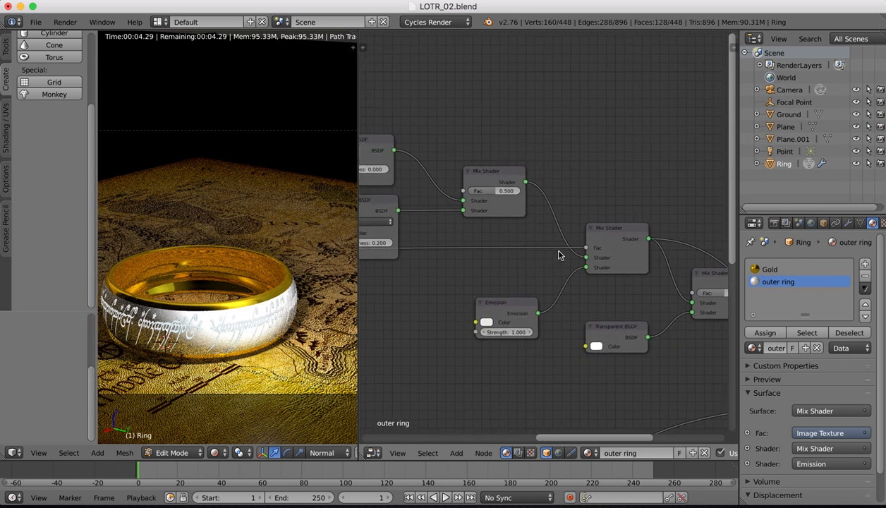
{"action": "scroll", "coordinate": [558, 255], "scroll_direction": "left", "scroll_amount": 5}
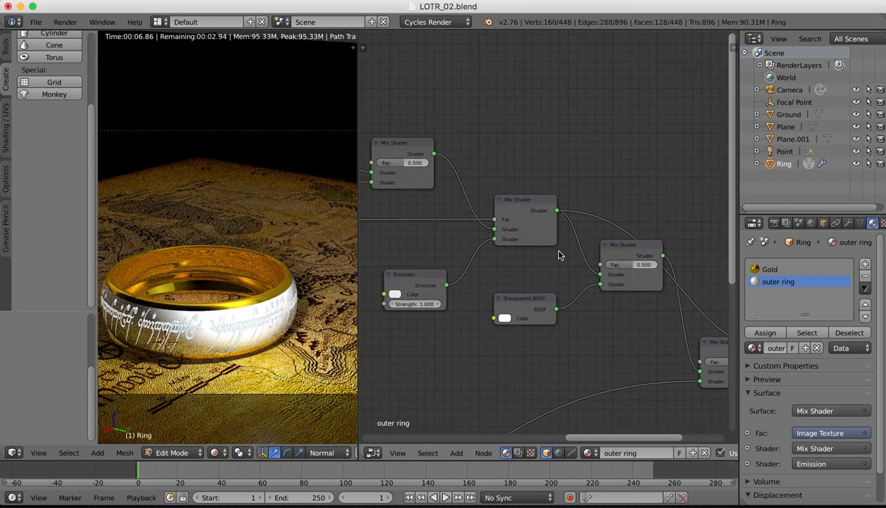
{"action": "left_click", "coordinate": [458, 295]}
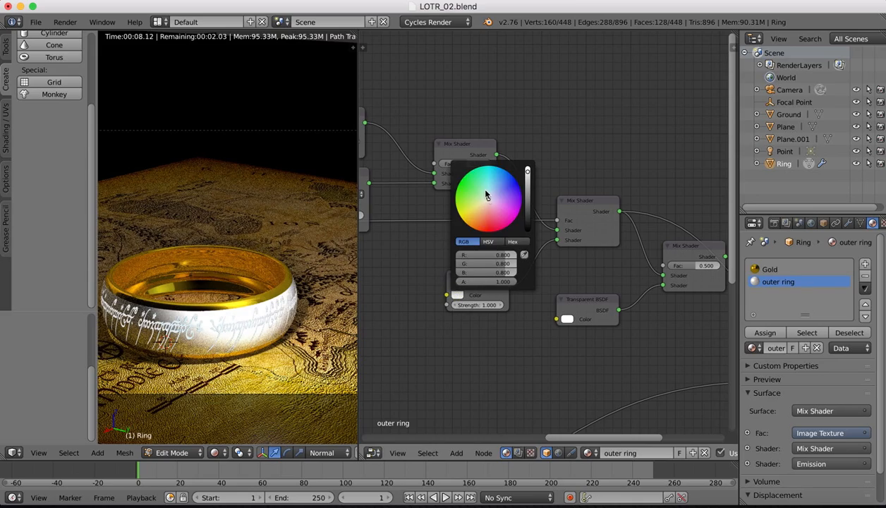
{"action": "left_click_drag", "start_coordinate": [488, 199], "coordinate": [473, 220]}
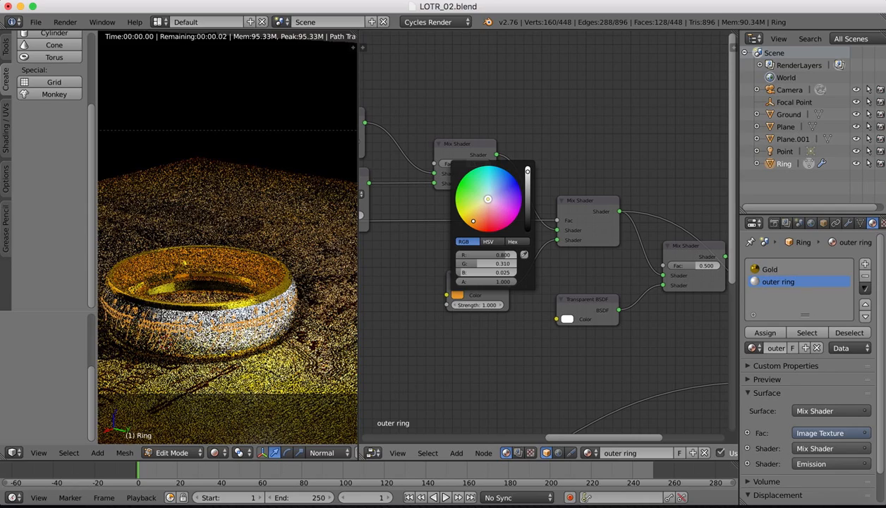
{"action": "left_click_drag", "start_coordinate": [472, 221], "coordinate": [471, 221]}
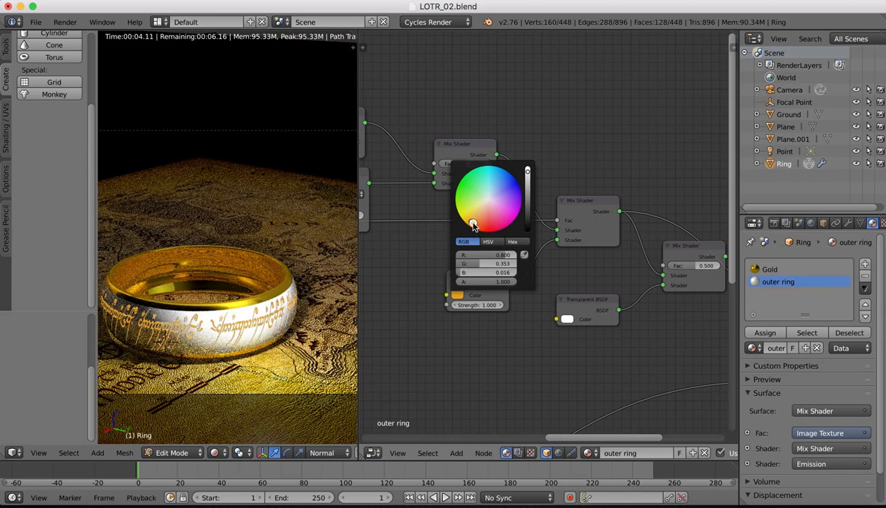
{"action": "left_click_drag", "start_coordinate": [468, 220], "coordinate": [469, 220]}
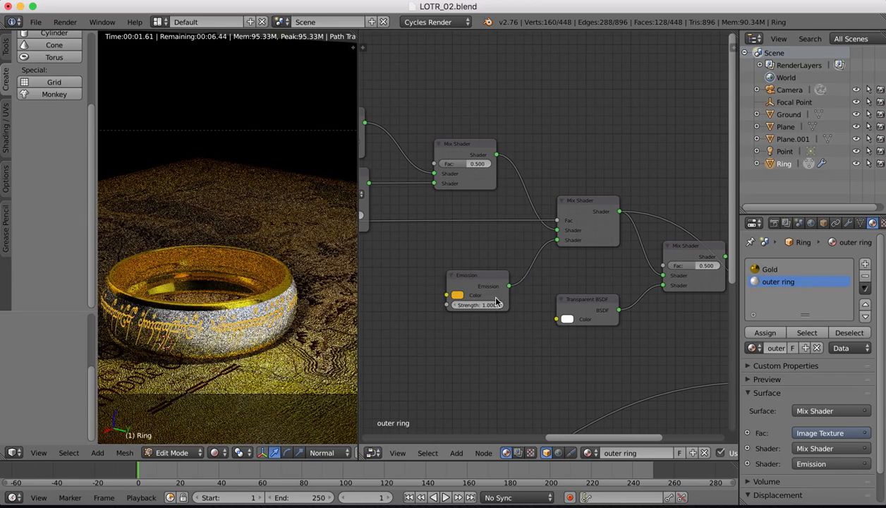
{"action": "left_click_drag", "start_coordinate": [465, 305], "coordinate": [474, 305]}
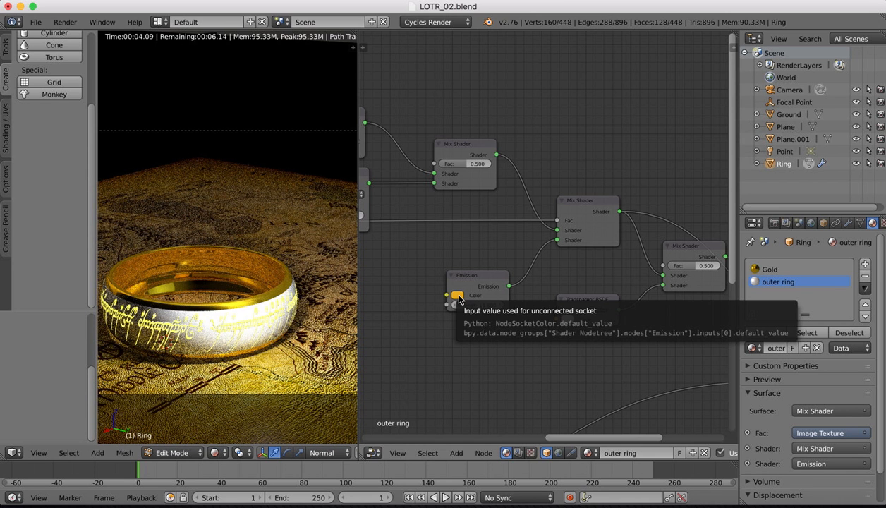
Readjust the Emission node's colour to a slightly deeper orange, trying yellow and red-orange tones
{"action": "left_click", "coordinate": [457, 297]}
{"action": "left_click_drag", "start_coordinate": [470, 223], "coordinate": [469, 219]}
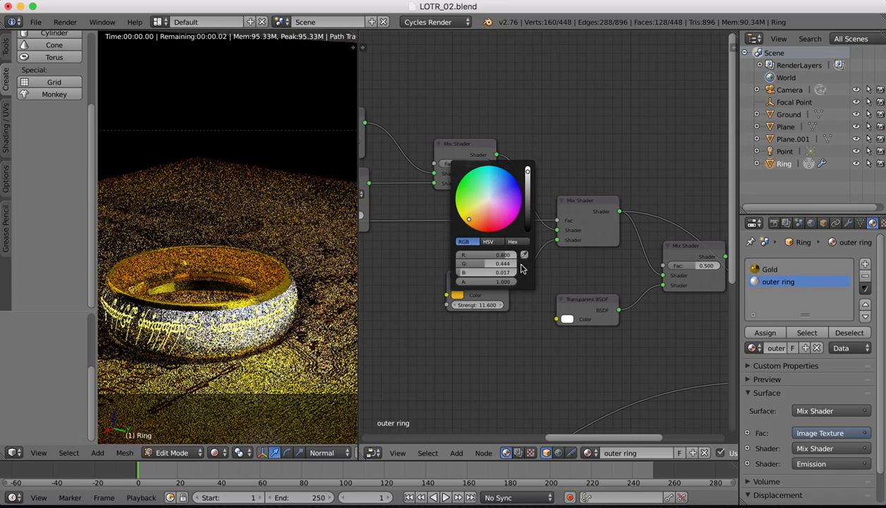
{"action": "left_click", "coordinate": [467, 219]}
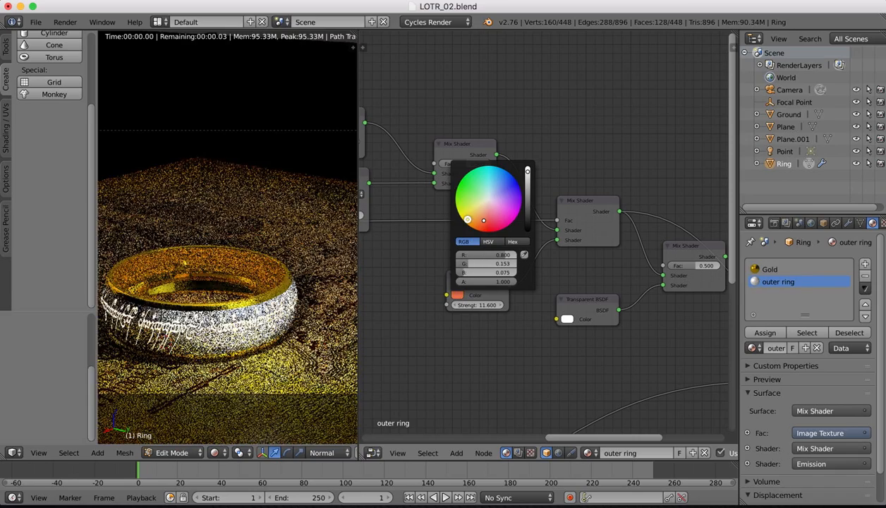
{"action": "left_click", "coordinate": [467, 220]}
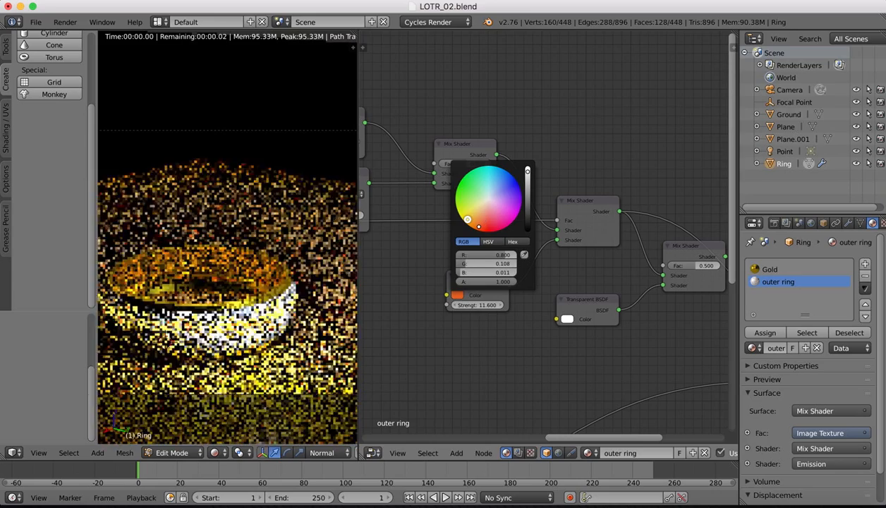
{"action": "left_click", "coordinate": [468, 219]}
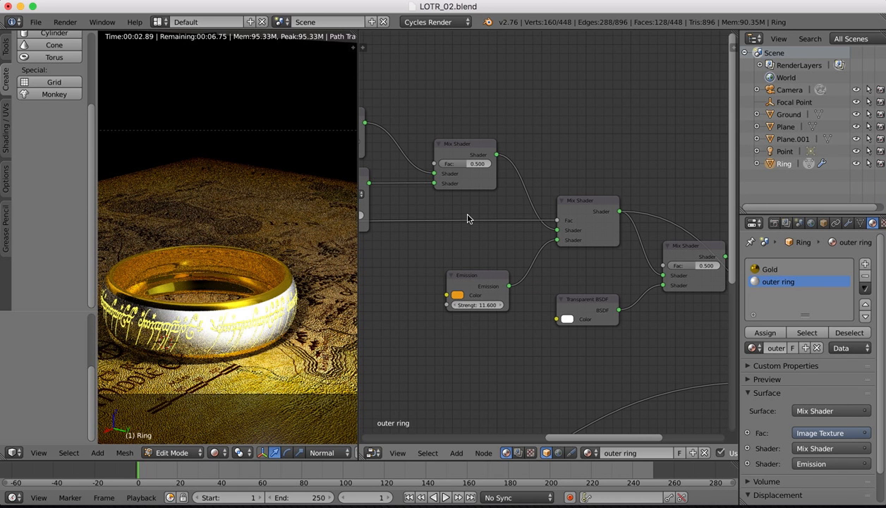
Set the Glossy BSDF colour to orange and the factor of the Mix Shader it feeds to 0.991
{"action": "scroll", "coordinate": [468, 219], "scroll_direction": "left", "scroll_amount": 5}
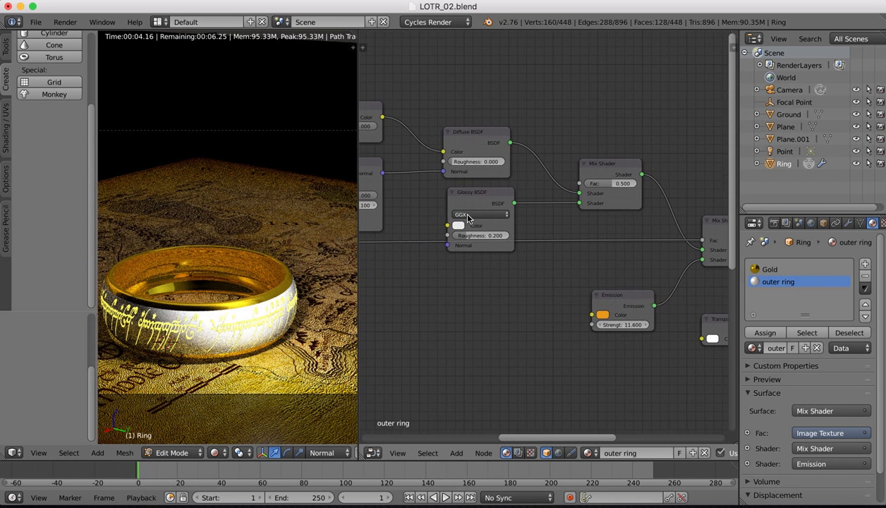
{"action": "left_click", "coordinate": [458, 226]}
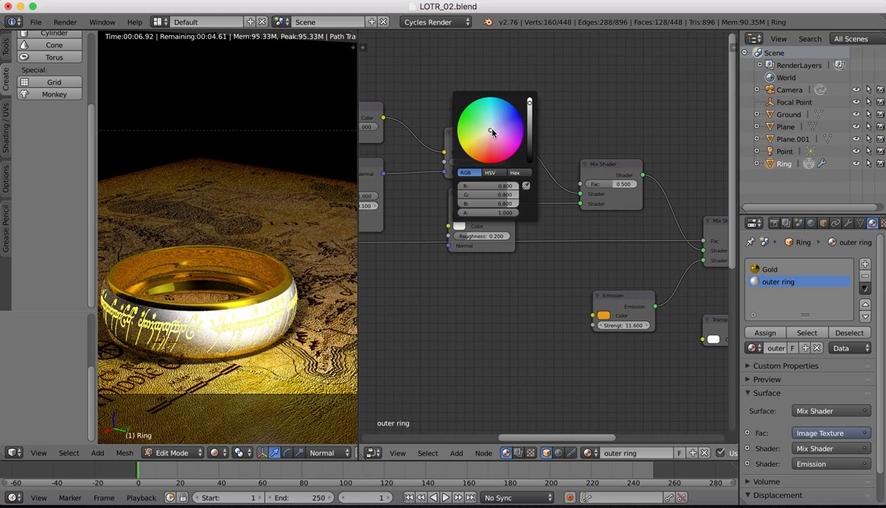
{"action": "mouse_move", "coordinate": [492, 133]}
{"action": "left_mouse_down"}
{"action": "mouse_move", "coordinate": [468, 153]}
{"action": "mouse_move", "coordinate": [475, 154]}
{"action": "left_mouse_up"}
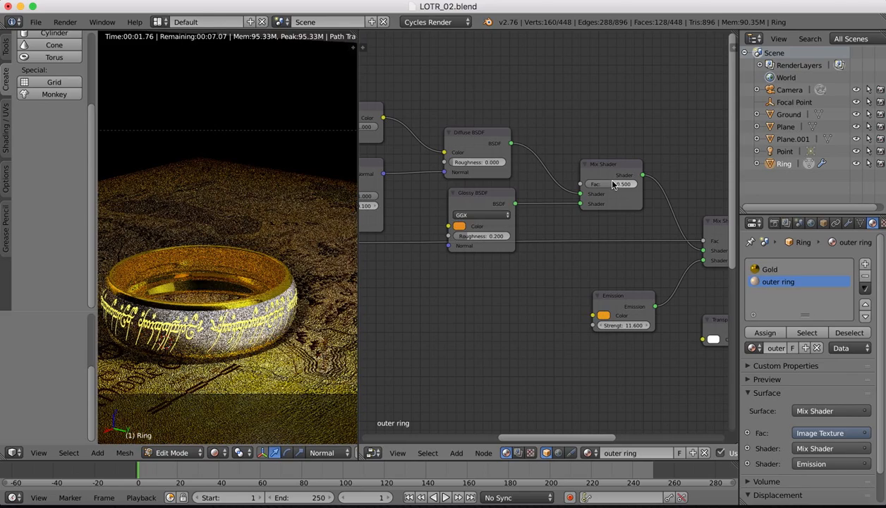
{"action": "left_click_drag", "start_coordinate": [613, 184], "coordinate": [612, 181]}
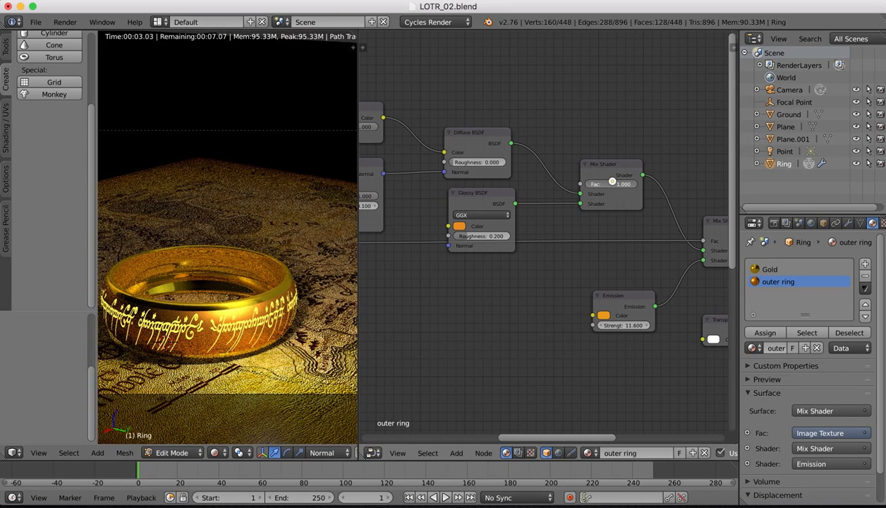
{"action": "left_click_drag", "start_coordinate": [613, 181], "coordinate": [613, 181]}
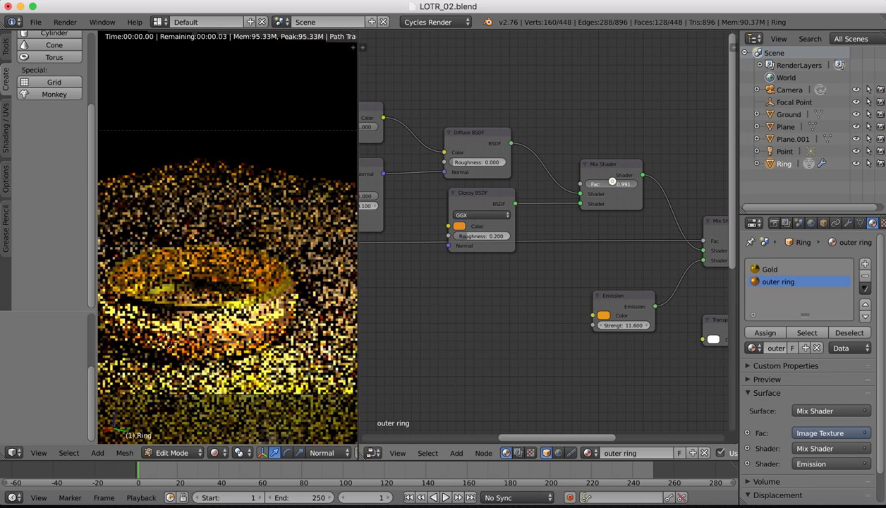
Feed the gold group's Mix Shader into the second shader input of the 0.991 Mix Shader and delete the replaced Glossy BSDF
{"action": "scroll", "coordinate": [470, 308], "scroll_direction": "down", "scroll_amount": 5}
{"action": "scroll", "coordinate": [471, 308], "scroll_direction": "right", "scroll_amount": 5}
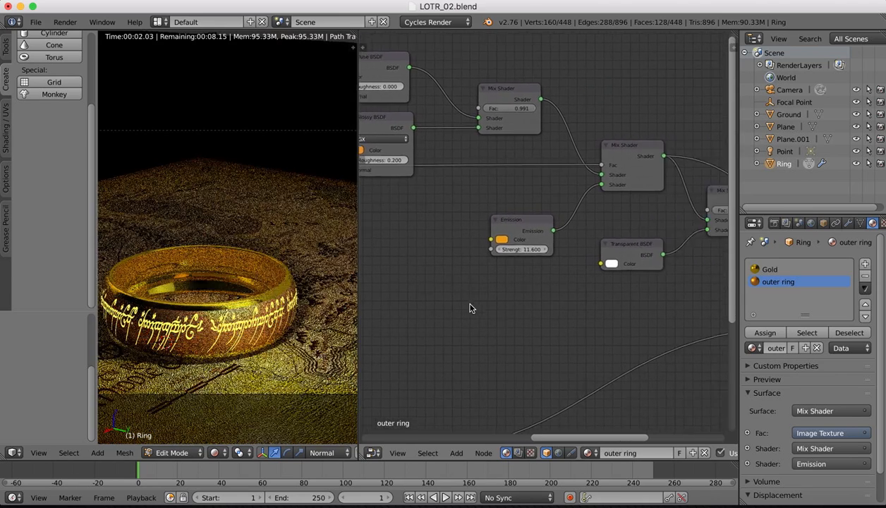
{"action": "scroll", "coordinate": [470, 309], "scroll_direction": "right", "scroll_amount": 5}
{"action": "scroll", "coordinate": [470, 309], "scroll_direction": "left", "scroll_amount": 6}
{"action": "scroll", "coordinate": [471, 309], "scroll_direction": "down", "scroll_amount": 3}
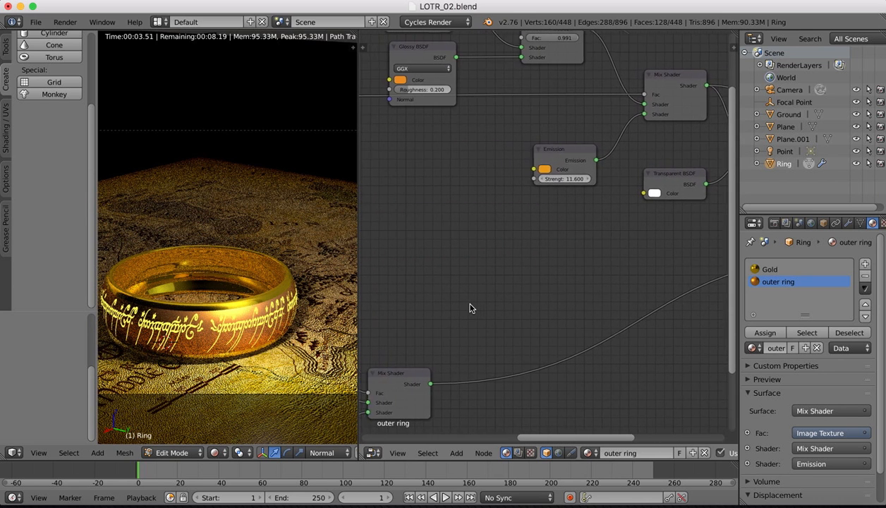
{"action": "scroll", "coordinate": [470, 304], "scroll_direction": "left", "scroll_amount": 2}
{"action": "scroll", "coordinate": [511, 309], "scroll_direction": "up", "scroll_amount": 1}
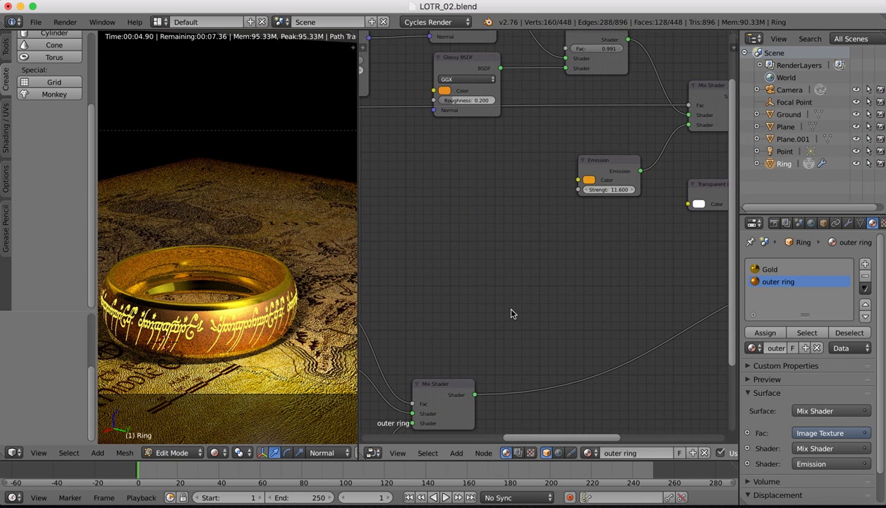
{"action": "left_click_drag", "start_coordinate": [475, 396], "coordinate": [566, 74]}
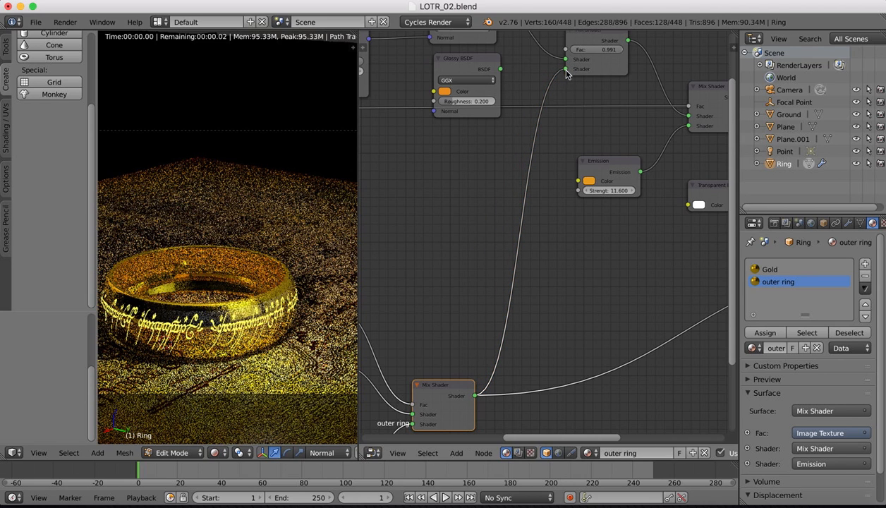
{"action": "left_click", "coordinate": [472, 59]}
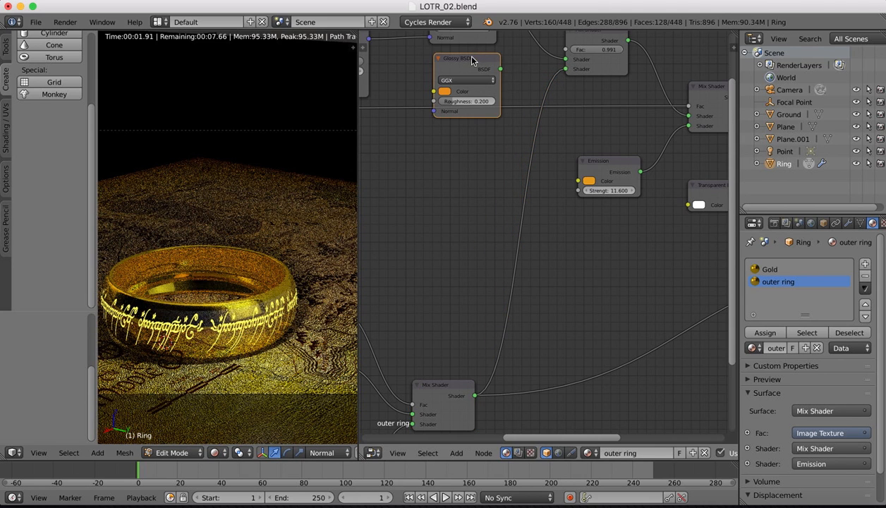
{"action": "key", "text": "x"}
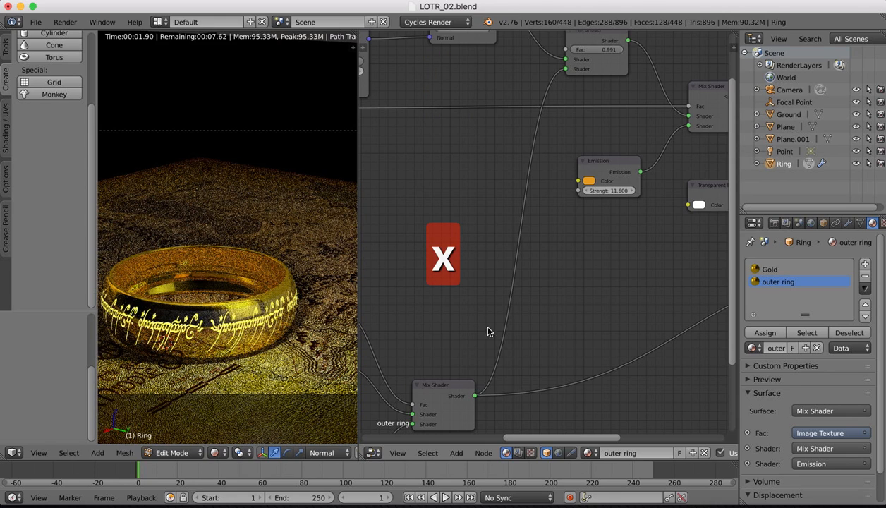
Preview the gold group's Mix Shader alone on the ring by routing it directly to the material output
{"action": "scroll", "coordinate": [456, 297], "scroll_direction": "down", "scroll_amount": 3}
{"action": "scroll", "coordinate": [457, 297], "scroll_direction": "left", "scroll_amount": 5}
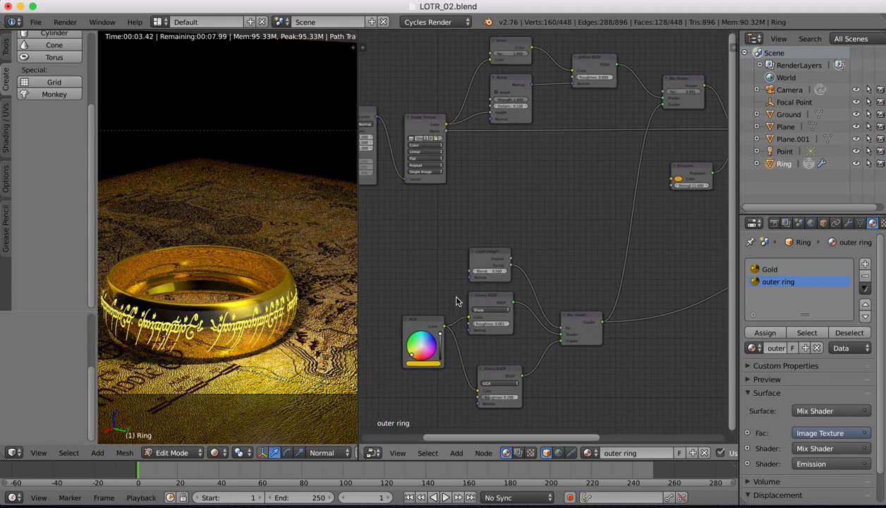
{"action": "scroll", "coordinate": [445, 303], "scroll_direction": "left", "scroll_amount": 3}
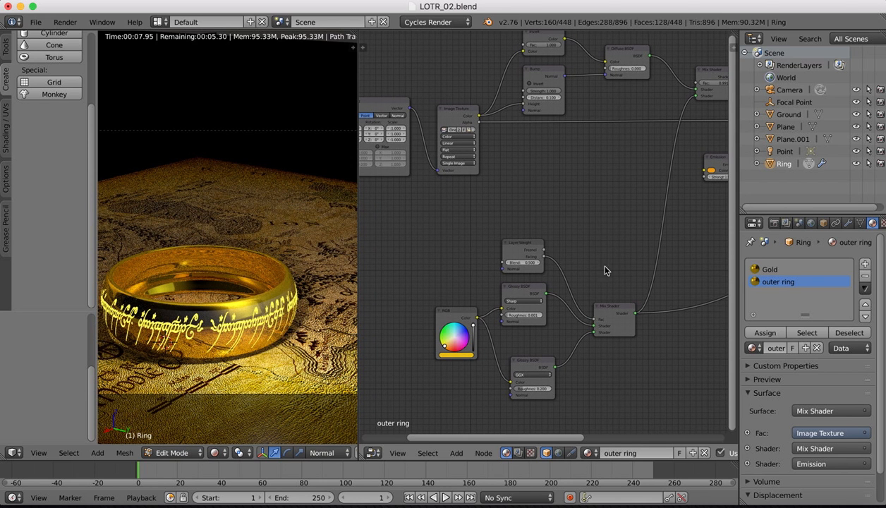
{"action": "scroll", "coordinate": [627, 233], "scroll_direction": "right", "scroll_amount": 6}
{"action": "scroll", "coordinate": [627, 233], "scroll_direction": "up", "scroll_amount": 3}
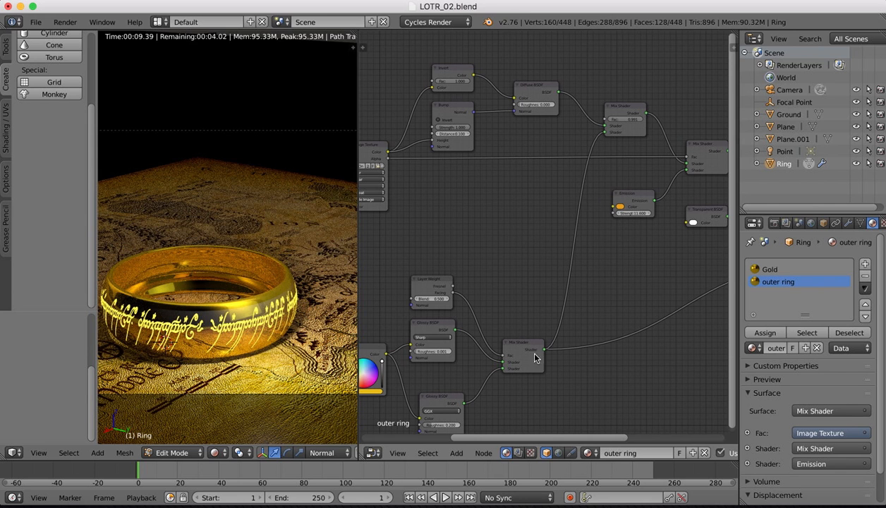
{"action": "left_click", "coordinate": [523, 351], "text": "ctrl+shift"}
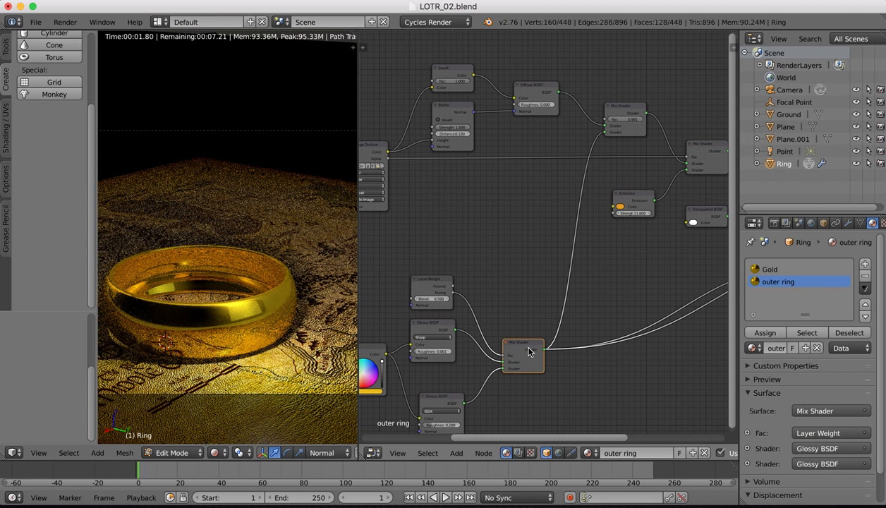
Preview the Mix Shader with factor 0.586 on the ring by restoring it as the material output's surface
{"action": "scroll", "coordinate": [538, 242], "scroll_direction": "right", "scroll_amount": 5}
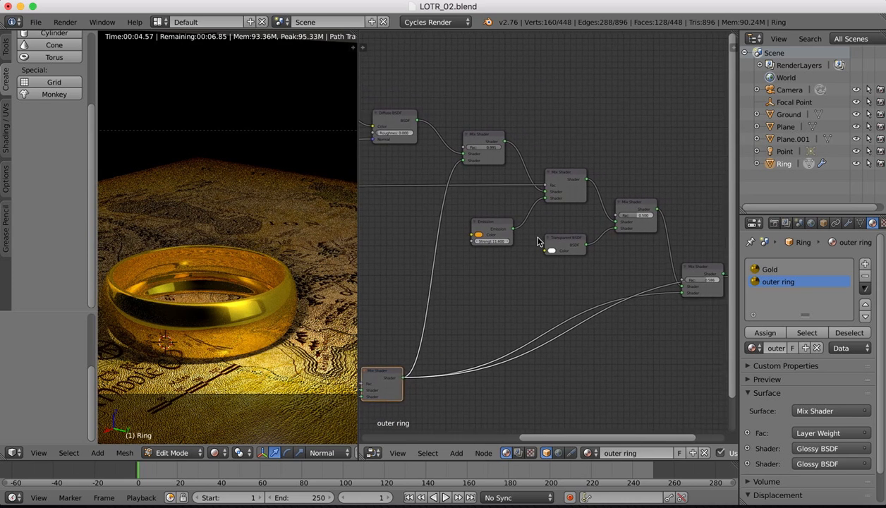
{"action": "scroll", "coordinate": [538, 242], "scroll_direction": "right", "scroll_amount": 2}
{"action": "left_click", "coordinate": [673, 269], "text": "ctrl+shift"}
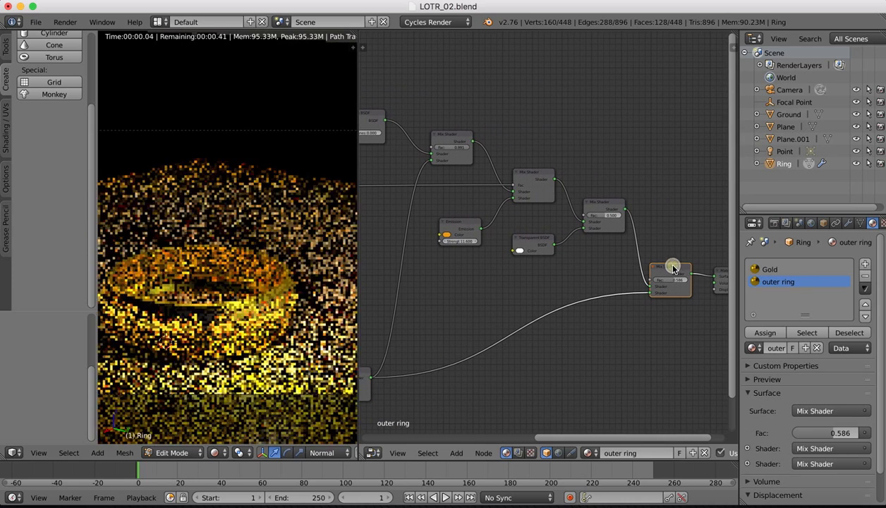
{"action": "scroll", "coordinate": [463, 277], "scroll_direction": "left", "scroll_amount": 4}
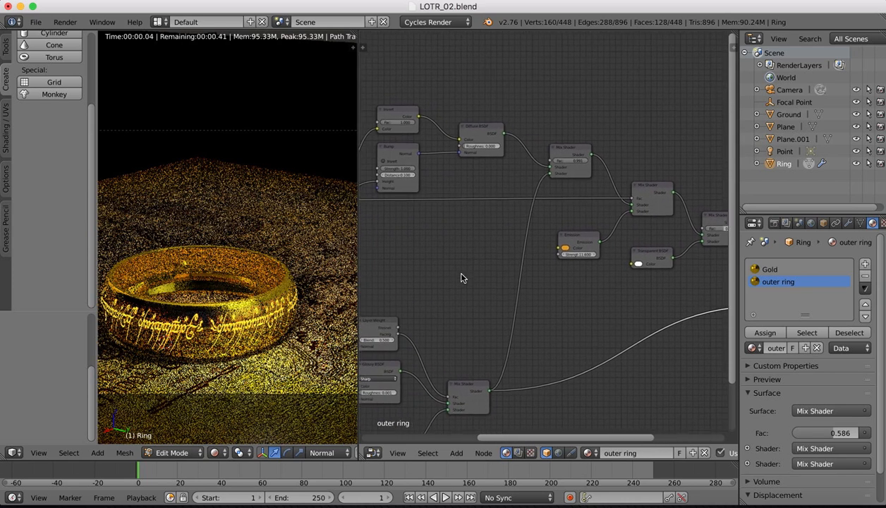
Set the 0.991 Mix Shader's factor to 1.000 and route the Mix Shader combining it with the Emission to the material output
{"action": "left_click", "coordinate": [575, 152], "text": "ctrl+shift"}
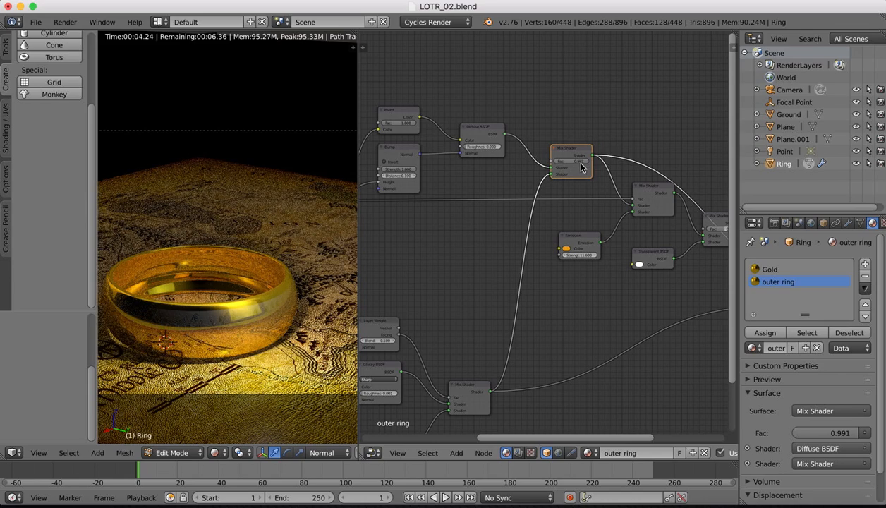
{"action": "mouse_move", "coordinate": [584, 165]}
{"action": "left_mouse_down"}
{"action": "mouse_move", "coordinate": [567, 165]}
{"action": "mouse_move", "coordinate": [596, 162]}
{"action": "left_mouse_up"}
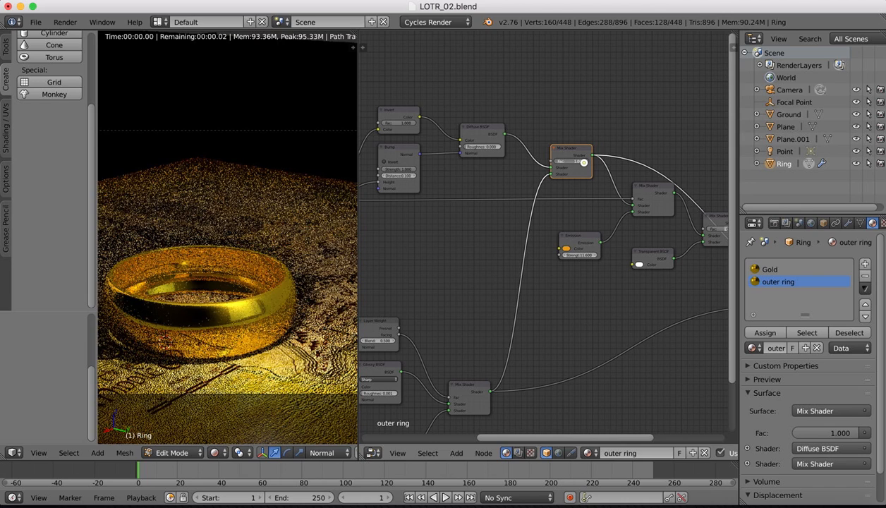
{"action": "left_click", "coordinate": [657, 189]}
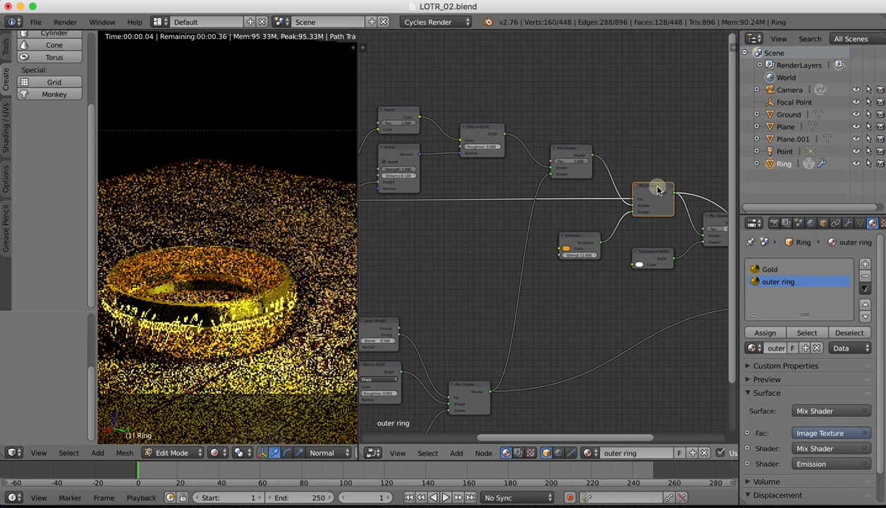
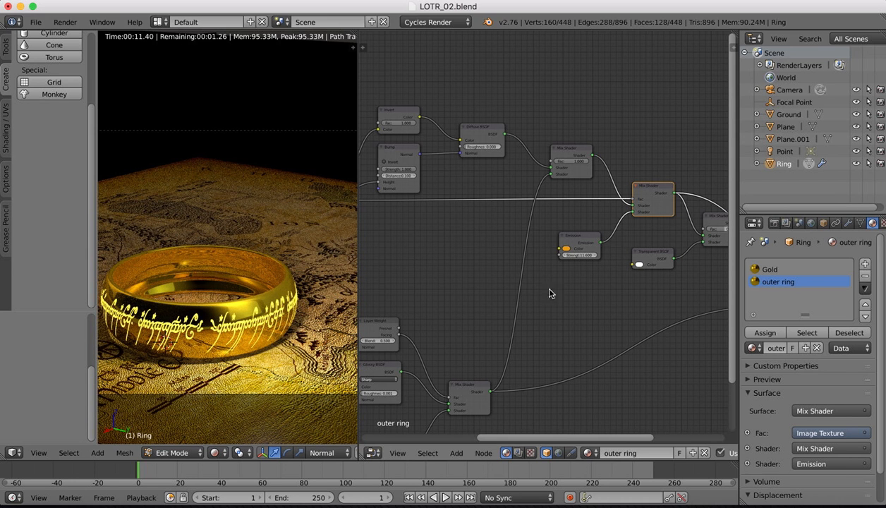
Review the whole outer ring node tree, examining the UV Map and Mapping nodes at its start
{"action": "scroll", "coordinate": [507, 313], "scroll_direction": "down", "scroll_amount": 4}
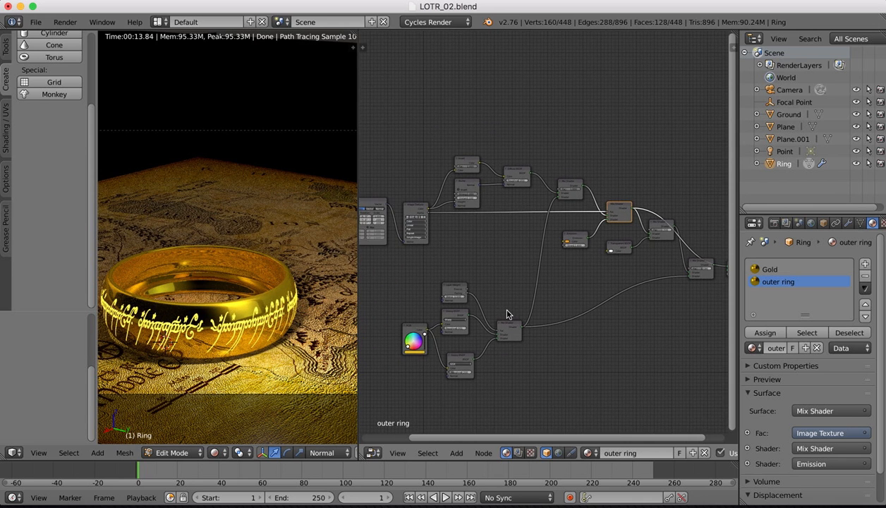
{"action": "scroll", "coordinate": [507, 313], "scroll_direction": "down", "scroll_amount": 2}
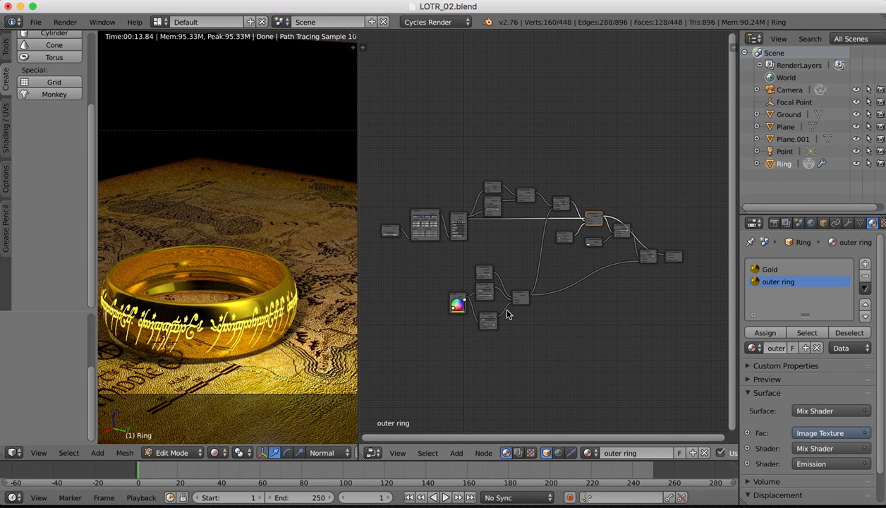
{"action": "scroll", "coordinate": [507, 314], "scroll_direction": "up", "scroll_amount": 2}
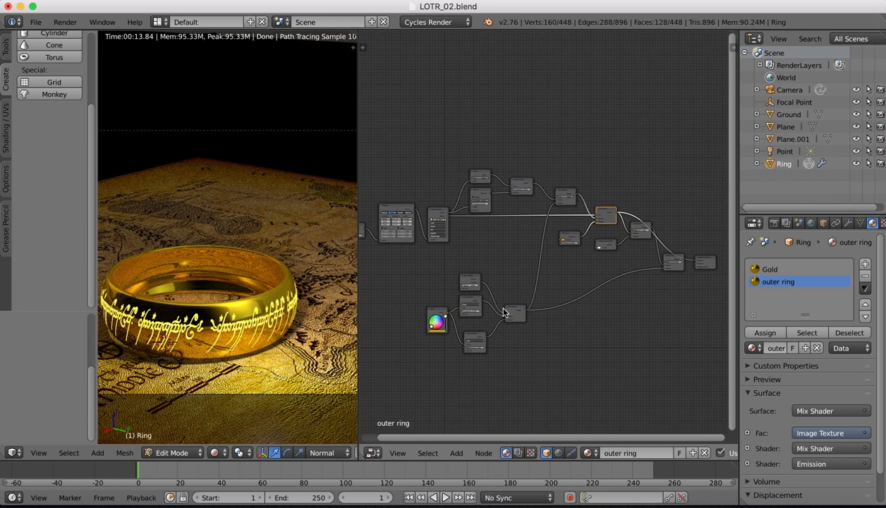
{"action": "scroll", "coordinate": [455, 239], "scroll_direction": "left", "scroll_amount": 5}
{"action": "scroll", "coordinate": [456, 239], "scroll_direction": "up", "scroll_amount": 2}
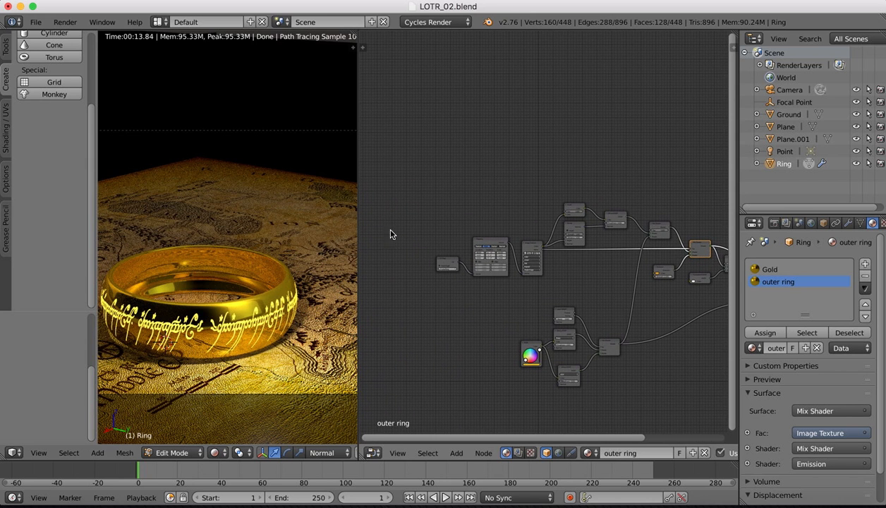
{"action": "scroll", "coordinate": [466, 256], "scroll_direction": "up", "scroll_amount": 4}
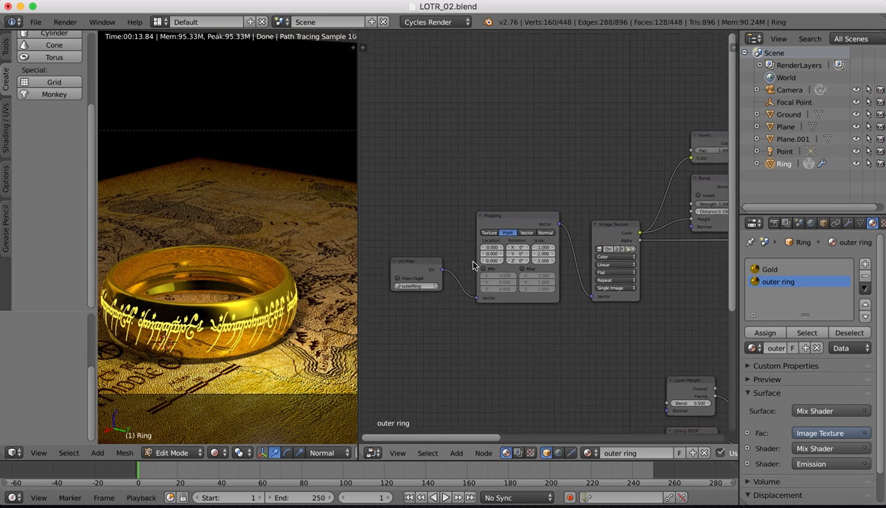
{"action": "scroll", "coordinate": [473, 266], "scroll_direction": "left", "scroll_amount": 3}
{"action": "scroll", "coordinate": [473, 266], "scroll_direction": "down", "scroll_amount": 1}
{"action": "scroll", "coordinate": [409, 237], "scroll_direction": "up", "scroll_amount": 5}
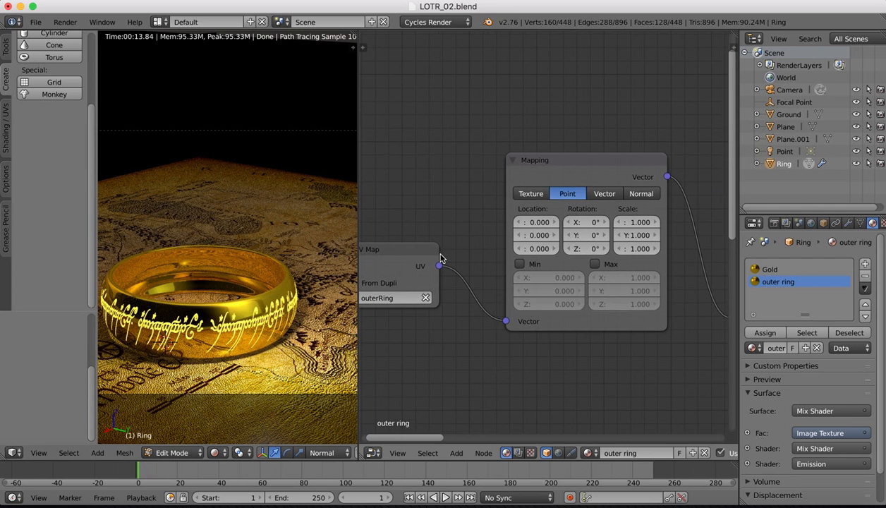
{"action": "scroll", "coordinate": [441, 258], "scroll_direction": "left", "scroll_amount": 3}
{"action": "left_click_drag", "start_coordinate": [444, 244], "coordinate": [427, 234]}
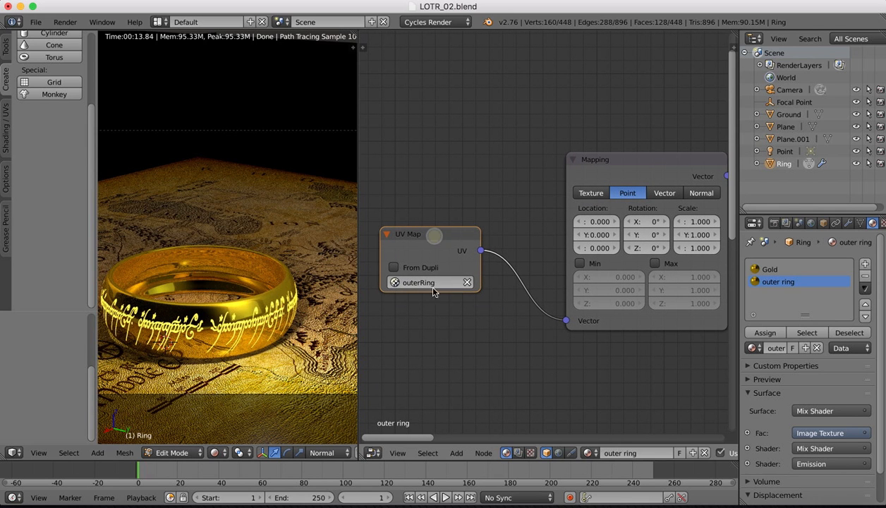
{"action": "left_click", "coordinate": [433, 288]}
{"action": "left_click", "coordinate": [322, 506]}
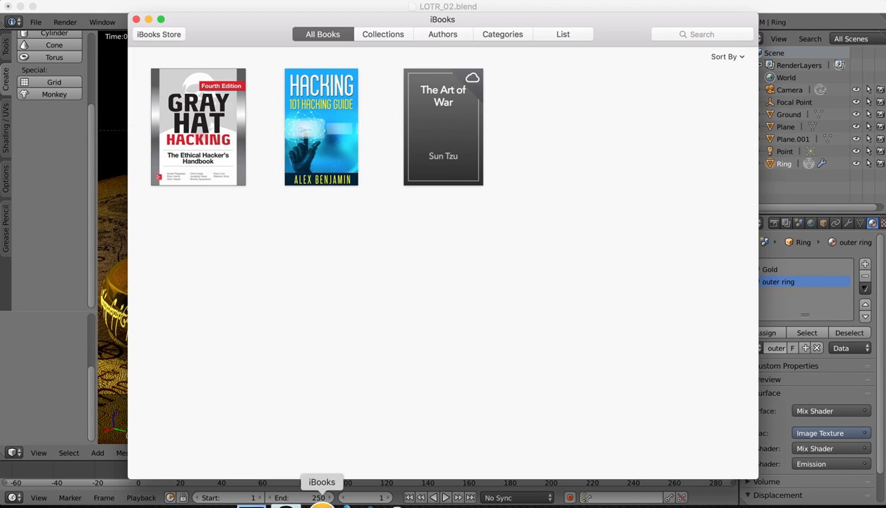
{"action": "left_click", "coordinate": [57, 146]}
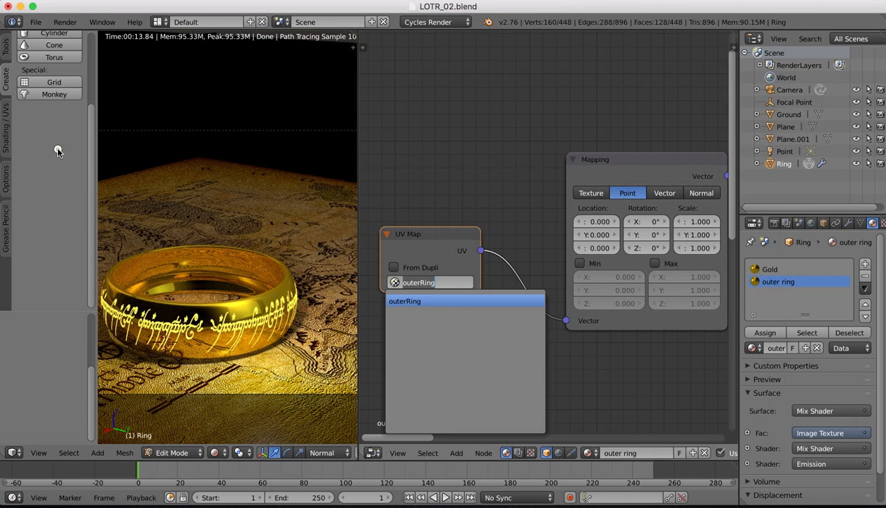
{"action": "left_click", "coordinate": [466, 200]}
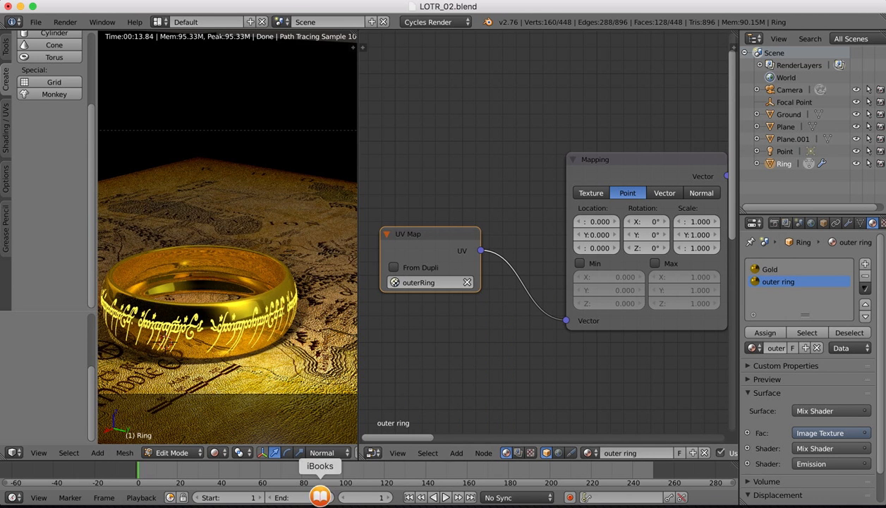
{"action": "right_click", "coordinate": [322, 503]}
{"action": "left_click", "coordinate": [325, 465]}
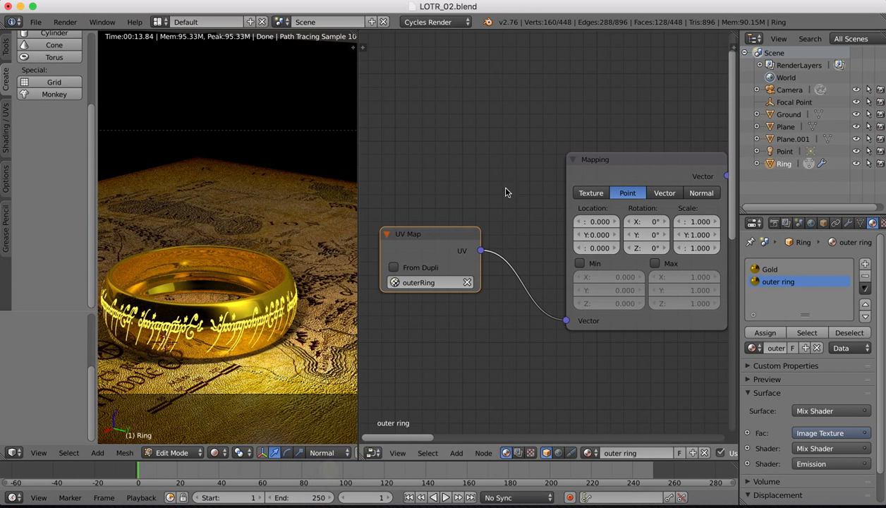
Examine how the Image Texture's colour and alpha feed the Invert, Bump and Mix Shader nodes
{"action": "scroll", "coordinate": [509, 169], "scroll_direction": "right", "scroll_amount": 10}
{"action": "scroll", "coordinate": [520, 177], "scroll_direction": "right", "scroll_amount": 5}
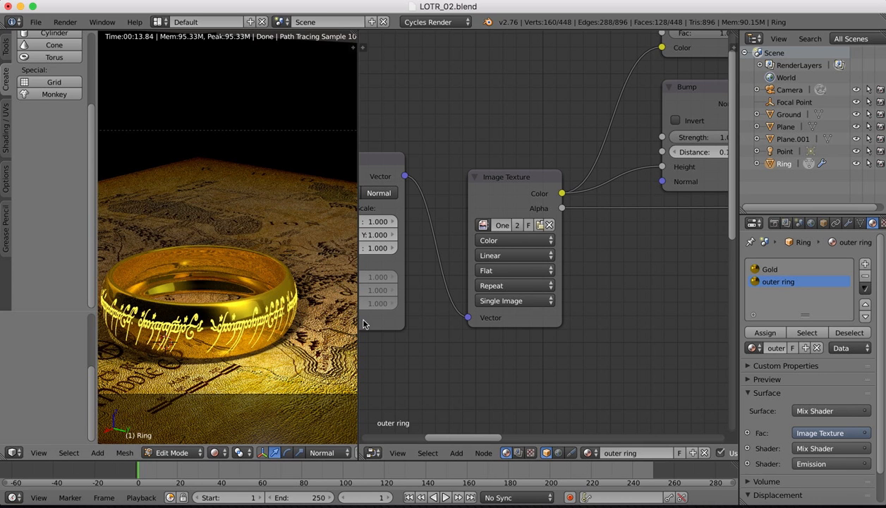
{"action": "scroll", "coordinate": [607, 212], "scroll_direction": "right", "scroll_amount": 5}
{"action": "scroll", "coordinate": [607, 211], "scroll_direction": "up", "scroll_amount": 3}
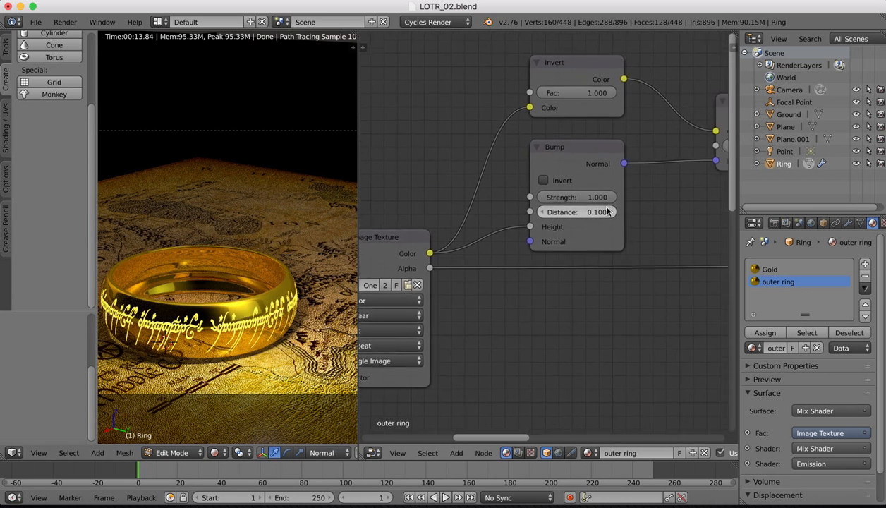
{"action": "scroll", "coordinate": [428, 307], "scroll_direction": "right", "scroll_amount": 10}
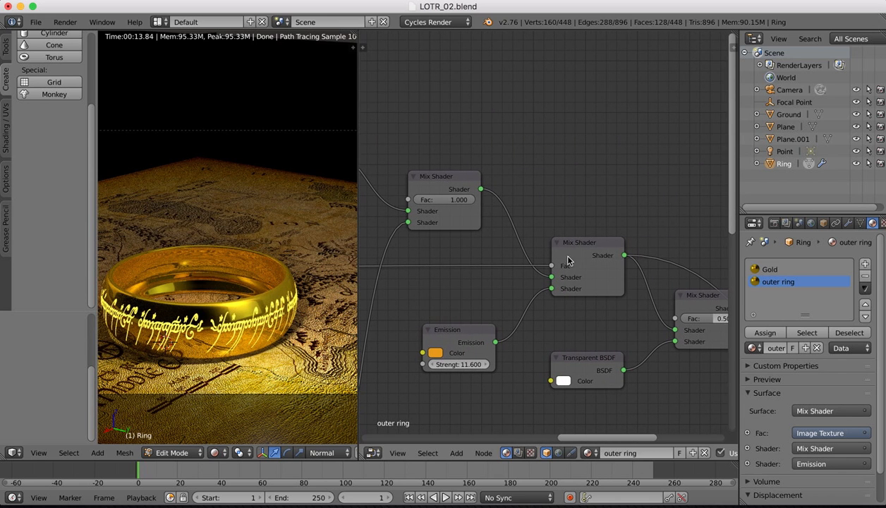
{"action": "left_click", "coordinate": [586, 245]}
{"action": "scroll", "coordinate": [389, 246], "scroll_direction": "left", "scroll_amount": 10}
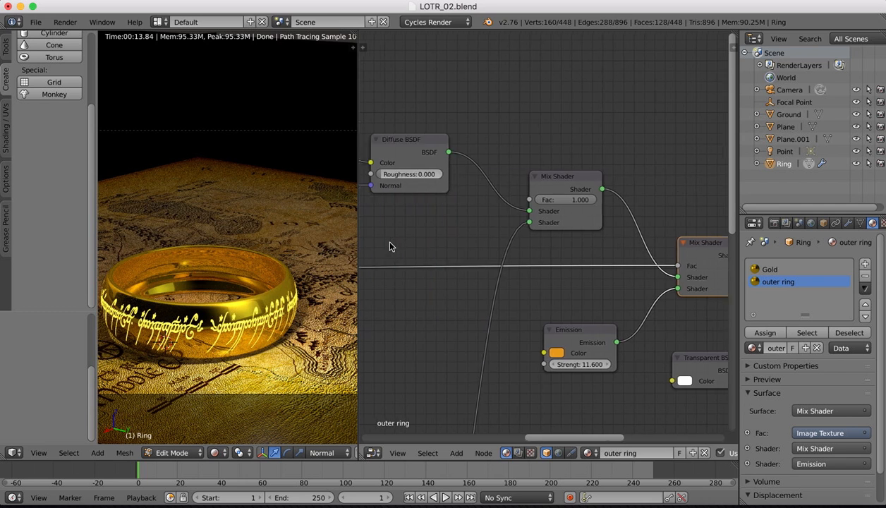
{"action": "scroll", "coordinate": [391, 246], "scroll_direction": "left", "scroll_amount": 4}
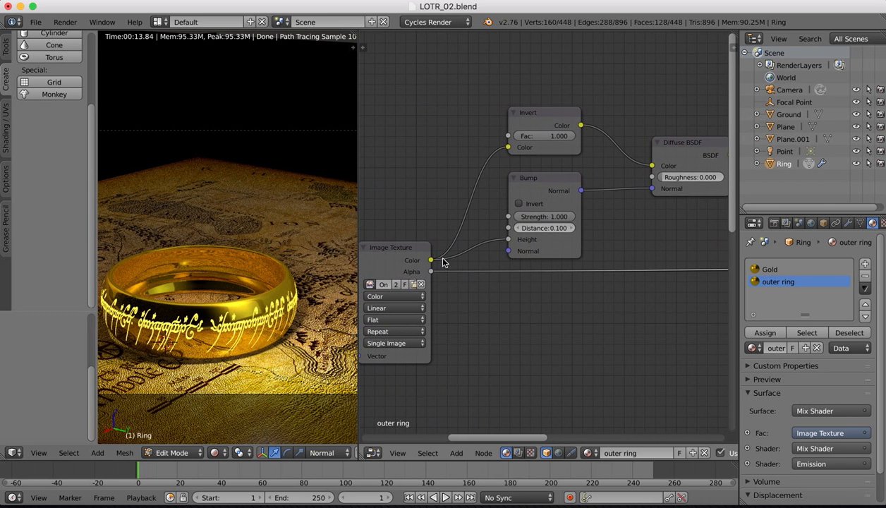
Move the Invert and Diffuse BSDF nodes slightly upward to space them out around the Bump node
{"action": "left_click", "coordinate": [538, 175]}
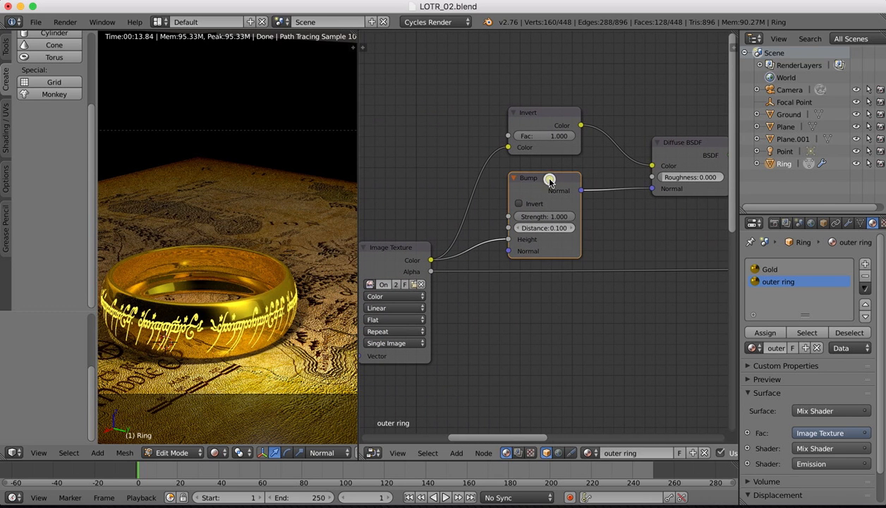
{"action": "left_click", "coordinate": [541, 106]}
{"action": "left_click_drag", "start_coordinate": [541, 106], "coordinate": [540, 96]}
{"action": "scroll", "coordinate": [530, 113], "scroll_direction": "right", "scroll_amount": 5}
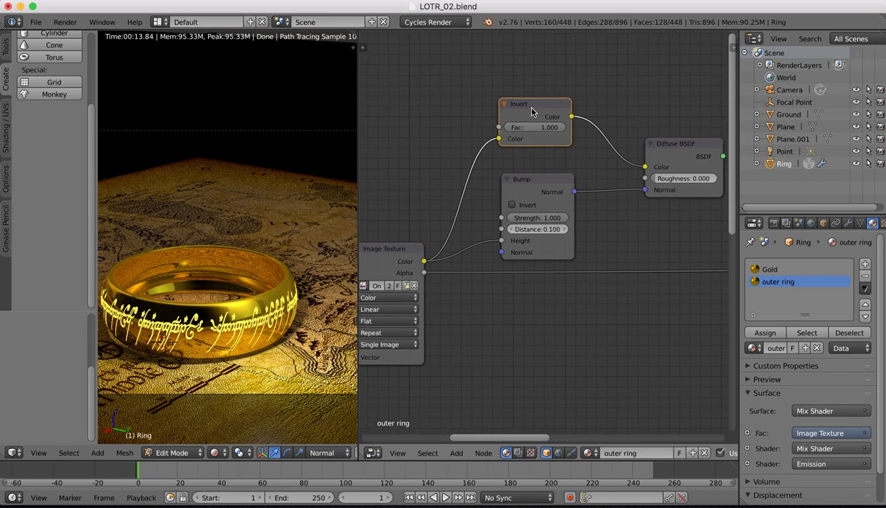
{"action": "scroll", "coordinate": [532, 112], "scroll_direction": "right", "scroll_amount": 1}
{"action": "left_click_drag", "start_coordinate": [601, 160], "coordinate": [607, 152]}
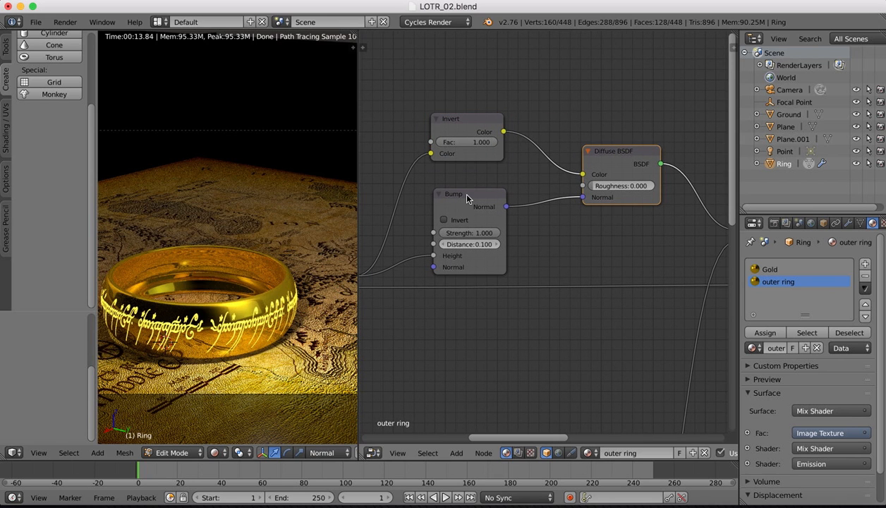
Examine the links from the Diffuse BSDF and the gold group's Mix Shader into the Mix Shaders beside the Emission
{"action": "scroll", "coordinate": [620, 249], "scroll_direction": "right", "scroll_amount": 14}
{"action": "scroll", "coordinate": [619, 250], "scroll_direction": "right", "scroll_amount": 1}
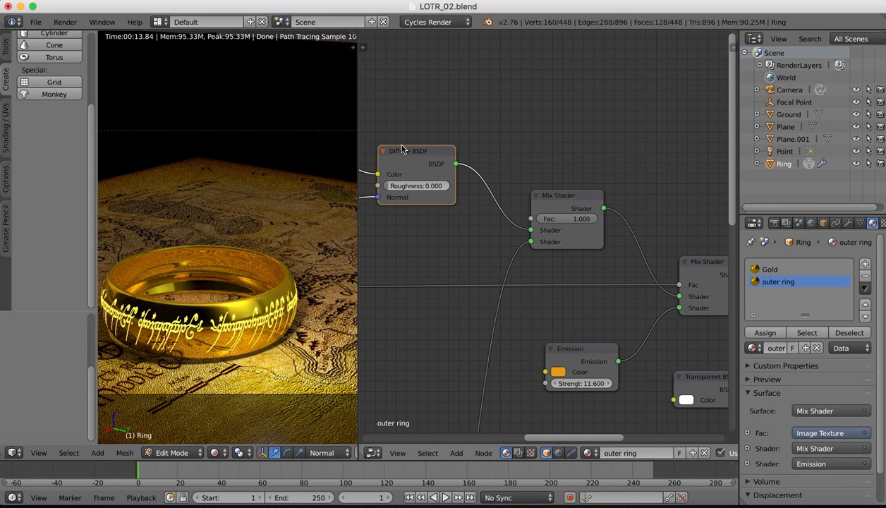
{"action": "scroll", "coordinate": [559, 267], "scroll_direction": "down", "scroll_amount": 20}
{"action": "scroll", "coordinate": [558, 268], "scroll_direction": "left", "scroll_amount": 10}
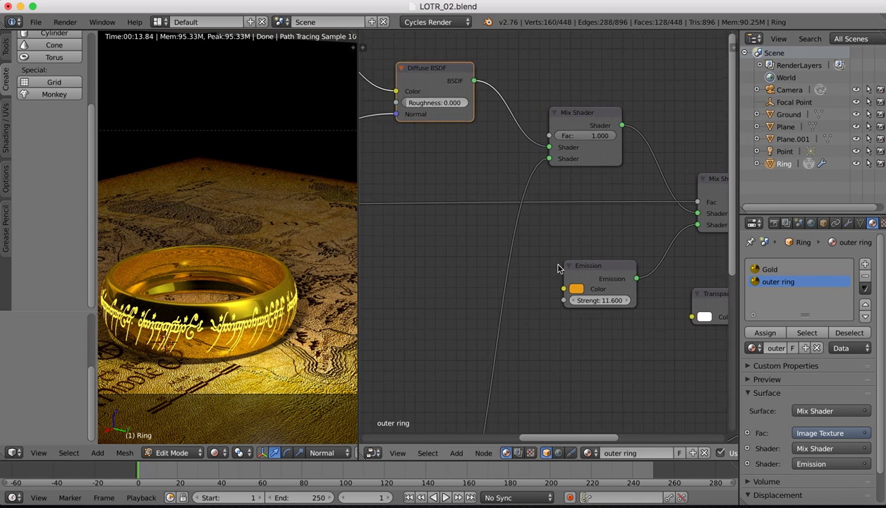
{"action": "scroll", "coordinate": [558, 269], "scroll_direction": "left", "scroll_amount": 1}
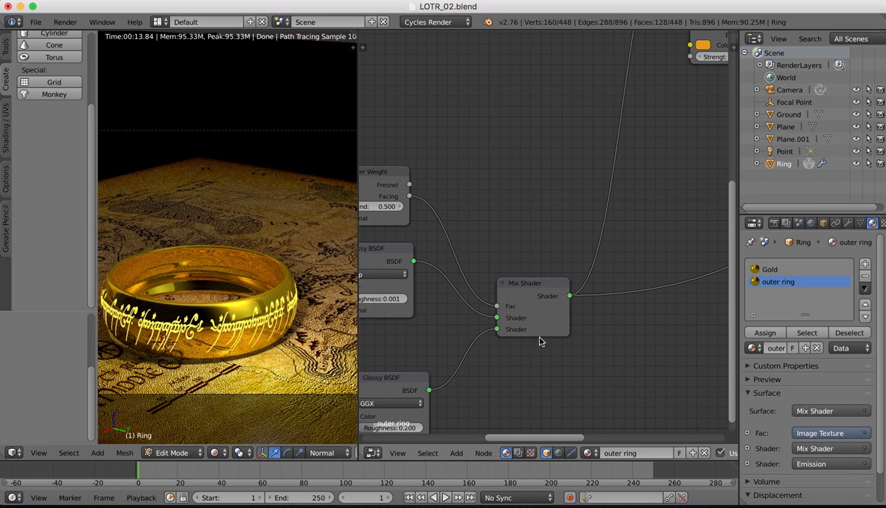
{"action": "scroll", "coordinate": [563, 172], "scroll_direction": "up", "scroll_amount": 15}
{"action": "scroll", "coordinate": [563, 172], "scroll_direction": "right", "scroll_amount": 8}
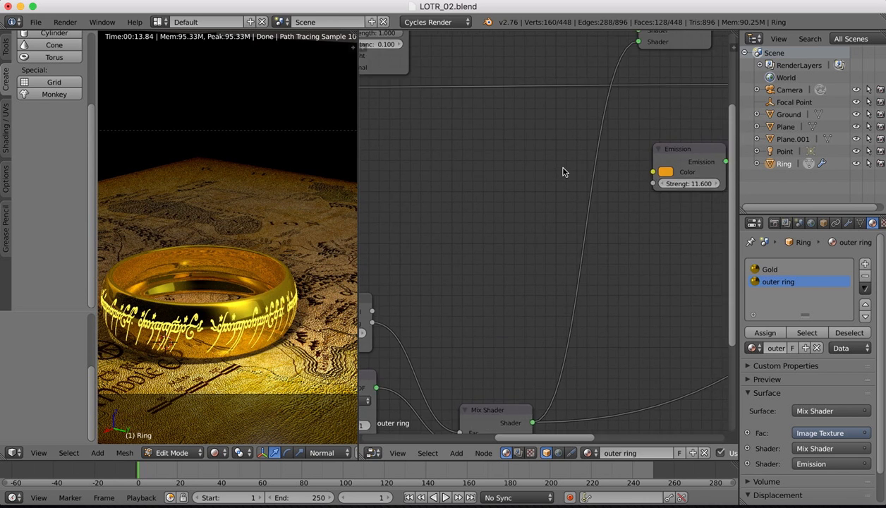
{"action": "scroll", "coordinate": [563, 173], "scroll_direction": "up", "scroll_amount": 2}
{"action": "scroll", "coordinate": [563, 172], "scroll_direction": "right", "scroll_amount": 2}
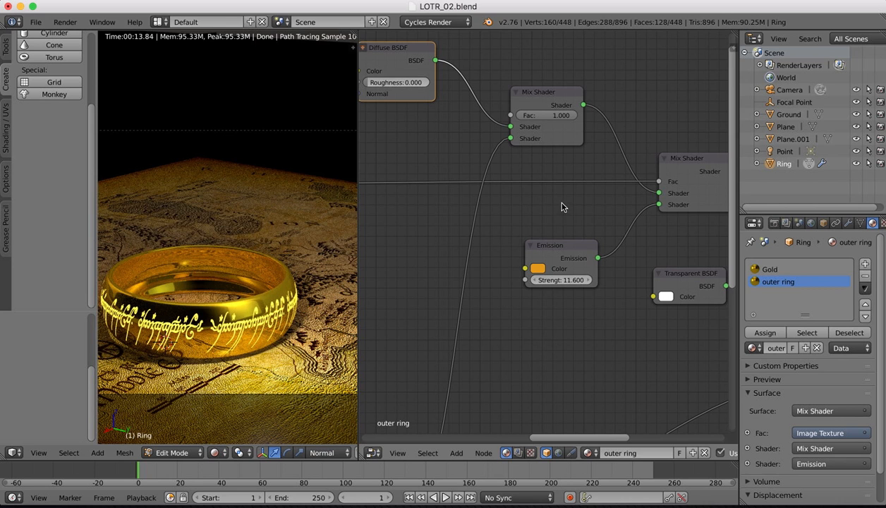
{"action": "scroll", "coordinate": [694, 205], "scroll_direction": "right", "scroll_amount": 6}
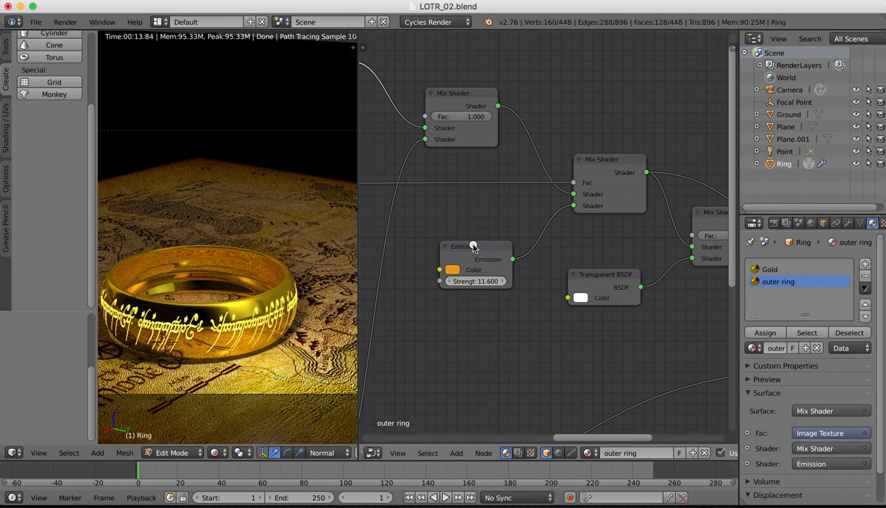
Move the Emission node slightly up, and the 0.500 Mix Shader and Transparent BSDF nodes slightly down
{"action": "mouse_move", "coordinate": [472, 246]}
{"action": "left_mouse_down"}
{"action": "mouse_move", "coordinate": [471, 224]}
{"action": "mouse_move", "coordinate": [469, 237]}
{"action": "left_mouse_up"}
{"action": "scroll", "coordinate": [613, 241], "scroll_direction": "right", "scroll_amount": 8}
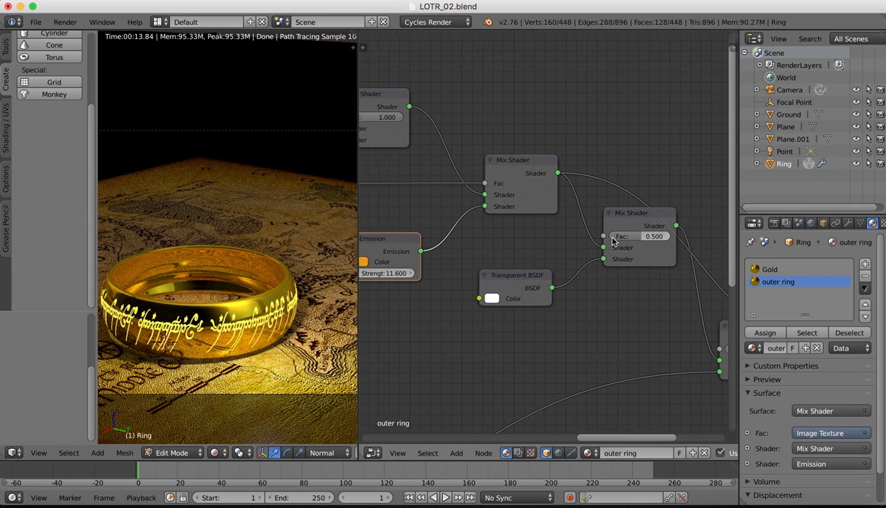
{"action": "left_click_drag", "start_coordinate": [605, 213], "coordinate": [594, 249]}
{"action": "left_click_drag", "start_coordinate": [498, 283], "coordinate": [487, 302]}
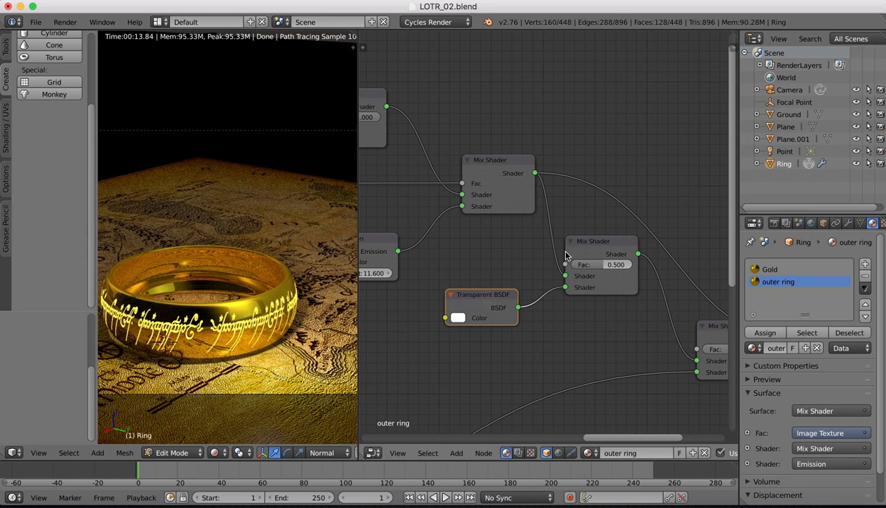
{"action": "scroll", "coordinate": [565, 255], "scroll_direction": "right", "scroll_amount": 10}
{"action": "scroll", "coordinate": [566, 255], "scroll_direction": "down", "scroll_amount": 4}
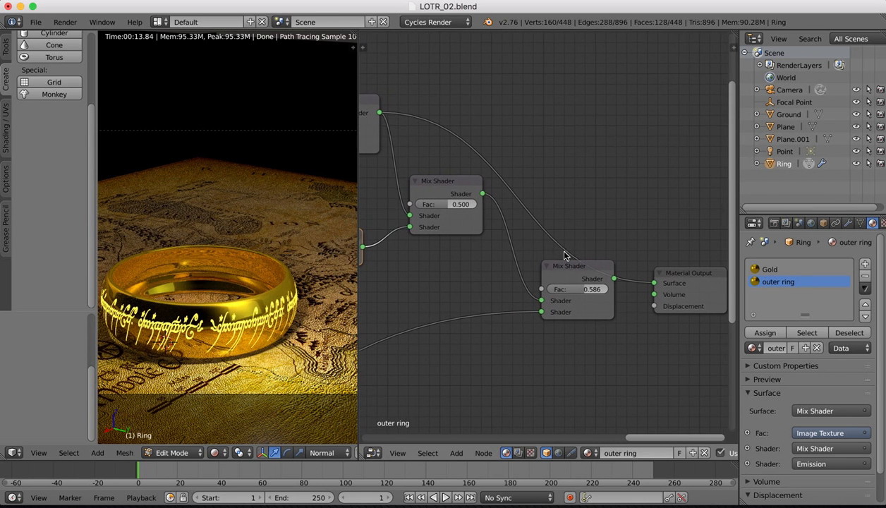
Move the last Mix Shader slightly, set its factor to 0.877, and compare its output with the 0.500 Mix Shader's output in the render
{"action": "mouse_move", "coordinate": [580, 271]}
{"action": "left_mouse_down"}
{"action": "mouse_move", "coordinate": [559, 290]}
{"action": "mouse_move", "coordinate": [583, 287]}
{"action": "left_mouse_up"}
{"action": "scroll", "coordinate": [478, 284], "scroll_direction": "left", "scroll_amount": 2}
{"action": "scroll", "coordinate": [478, 284], "scroll_direction": "down", "scroll_amount": 2}
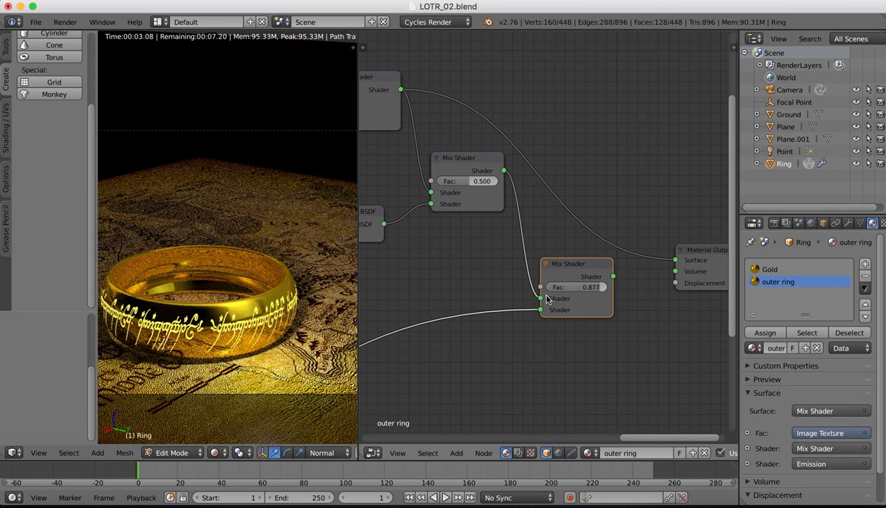
{"action": "left_click", "coordinate": [480, 167], "text": "ctrl+shift"}
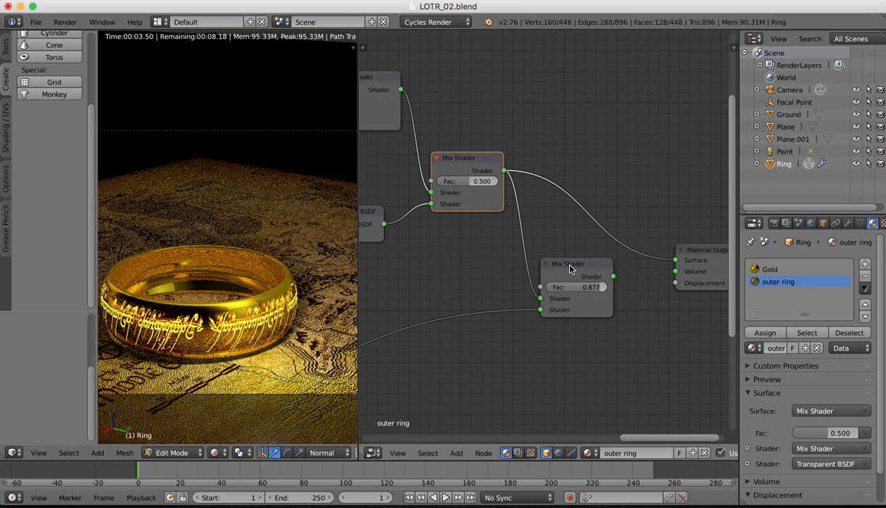
{"action": "left_click", "coordinate": [569, 266], "text": "ctrl+shift"}
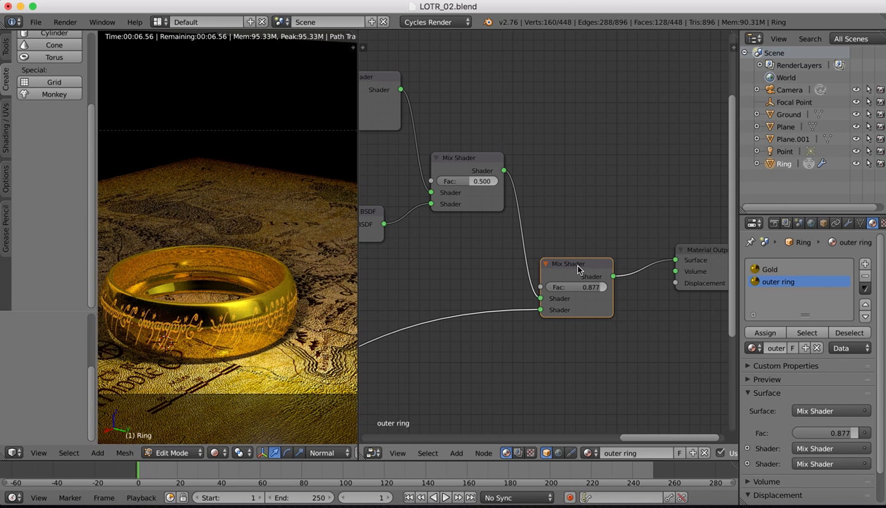
{"action": "left_click", "coordinate": [463, 161], "text": "ctrl+shift"}
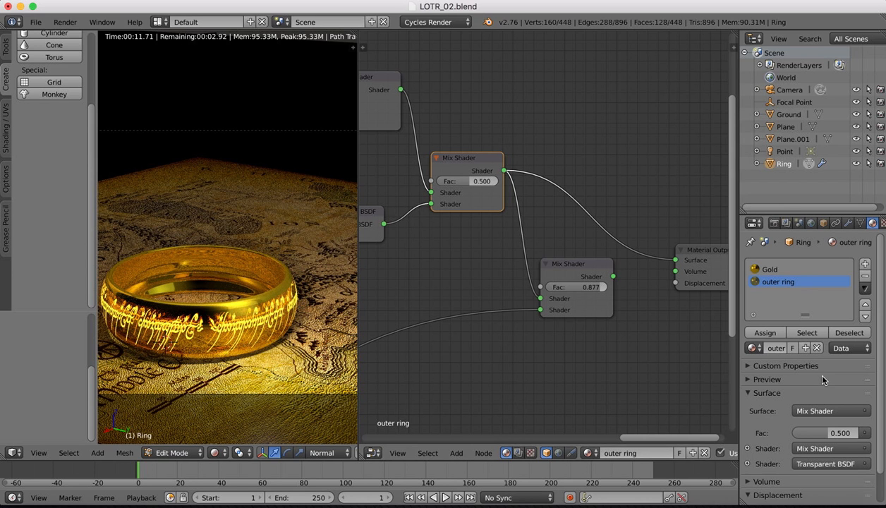
Turn off Glossy ray visibility in the ring object's Cycles settings, re-enabling it once to compare the render
{"action": "left_click", "coordinate": [824, 224]}
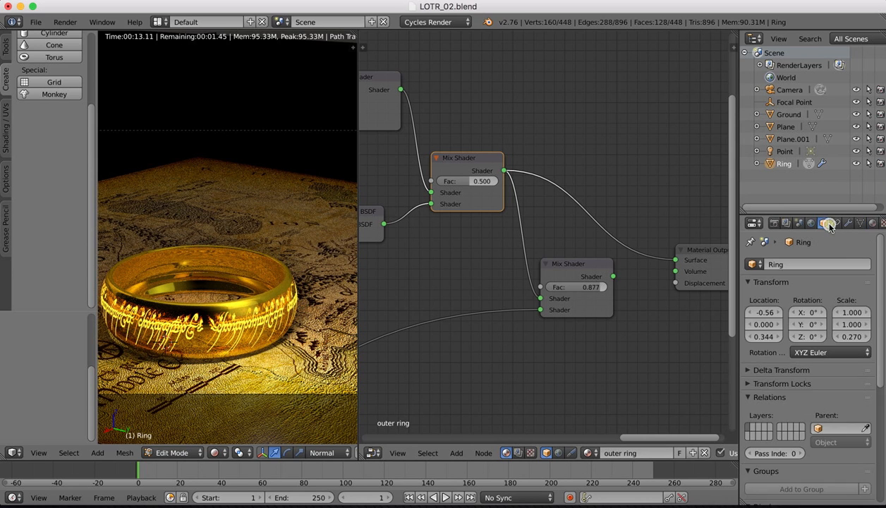
{"action": "left_click", "coordinate": [835, 223]}
{"action": "left_click", "coordinate": [847, 223]}
{"action": "left_click", "coordinate": [835, 223]}
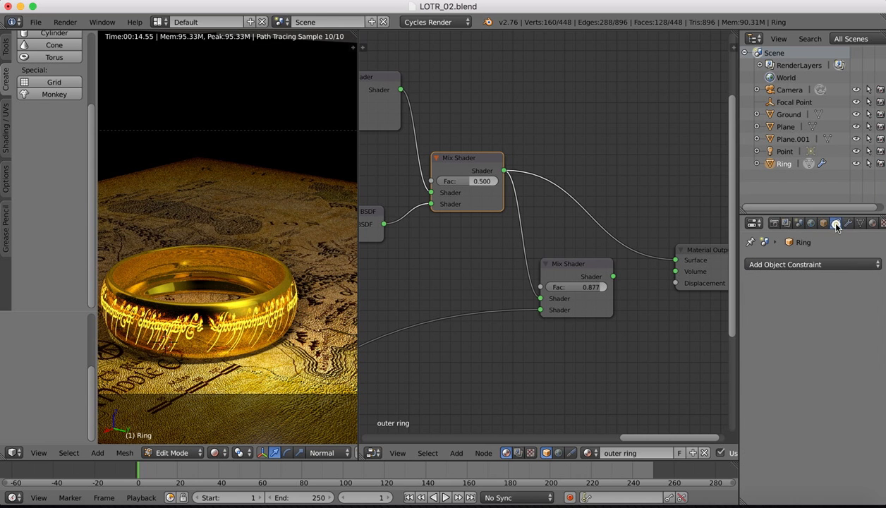
{"action": "left_click", "coordinate": [823, 223]}
{"action": "scroll", "coordinate": [823, 355], "scroll_direction": "down", "scroll_amount": 7}
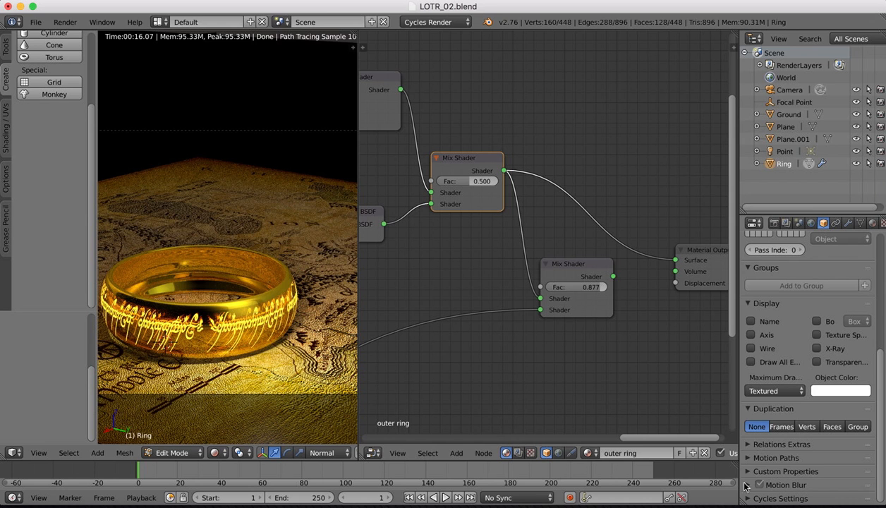
{"action": "left_click", "coordinate": [749, 498]}
{"action": "scroll", "coordinate": [750, 480], "scroll_direction": "down", "scroll_amount": 3}
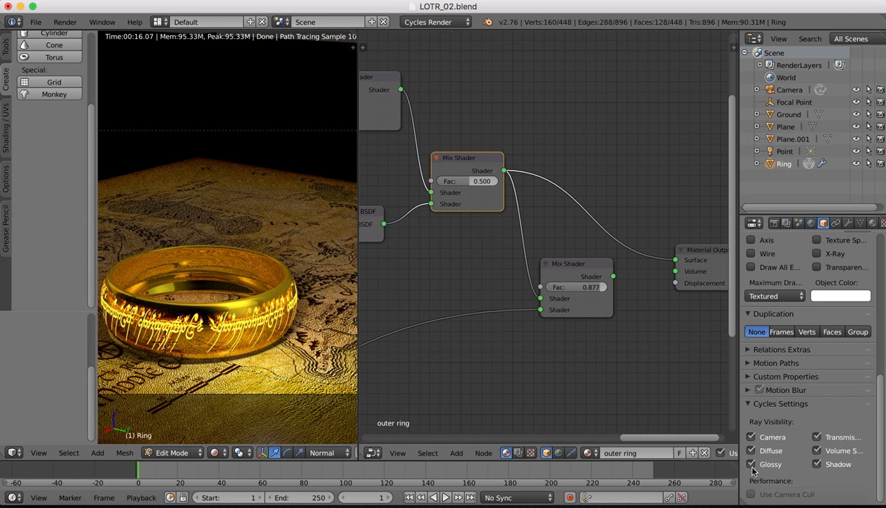
{"action": "left_click", "coordinate": [751, 465]}
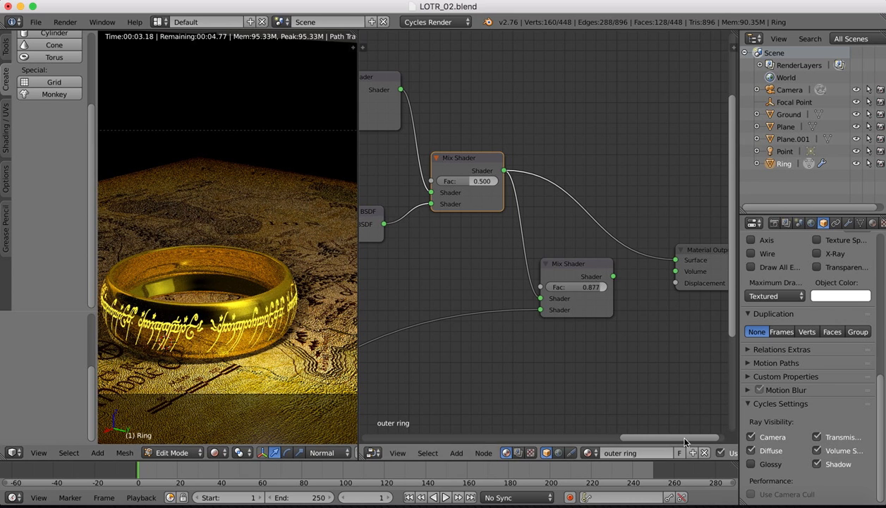
{"action": "left_click", "coordinate": [751, 464]}
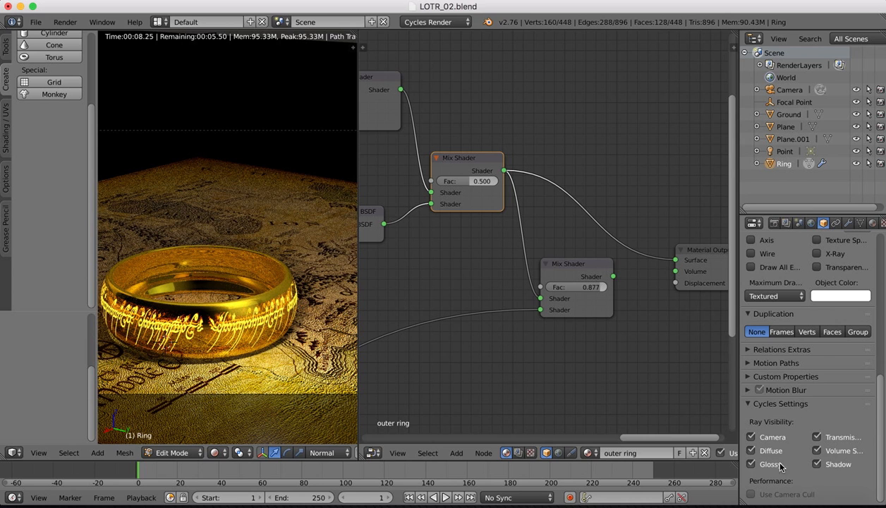
{"action": "left_click", "coordinate": [752, 466]}
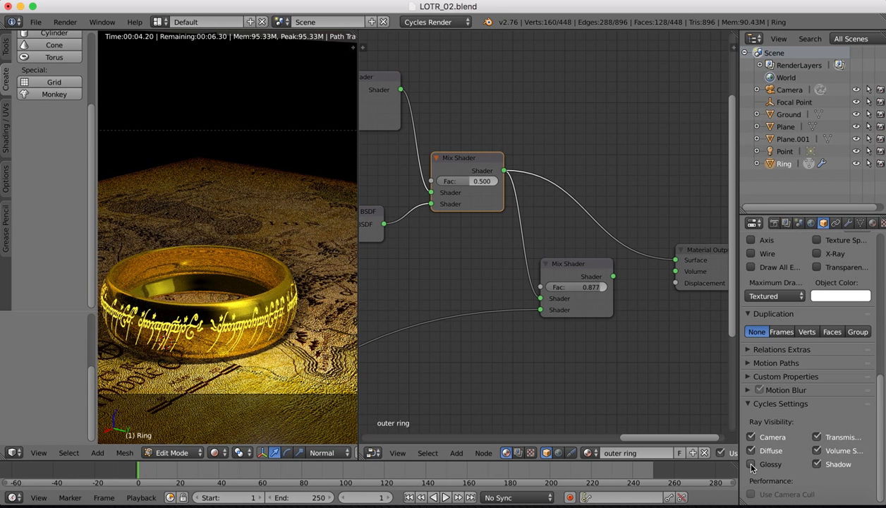
Connect the last Mix Shader to the Material Output's Surface and set its factor to 0.541
{"action": "left_click", "coordinate": [580, 270], "text": "ctrl+shift"}
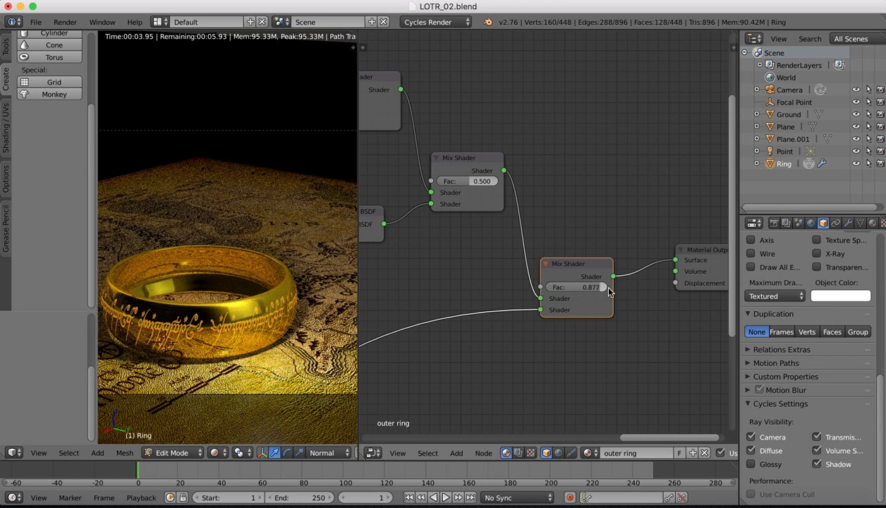
{"action": "left_click_drag", "start_coordinate": [597, 287], "coordinate": [603, 288]}
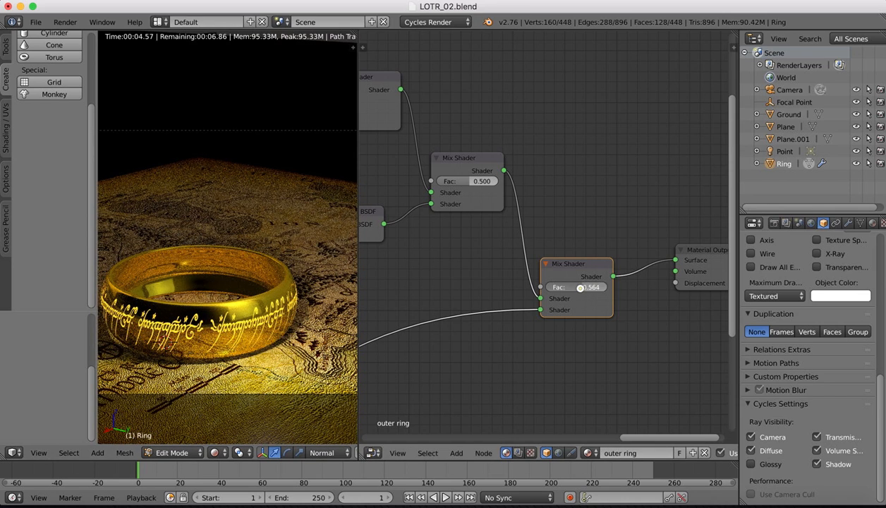
{"action": "left_click_drag", "start_coordinate": [580, 288], "coordinate": [578, 287]}
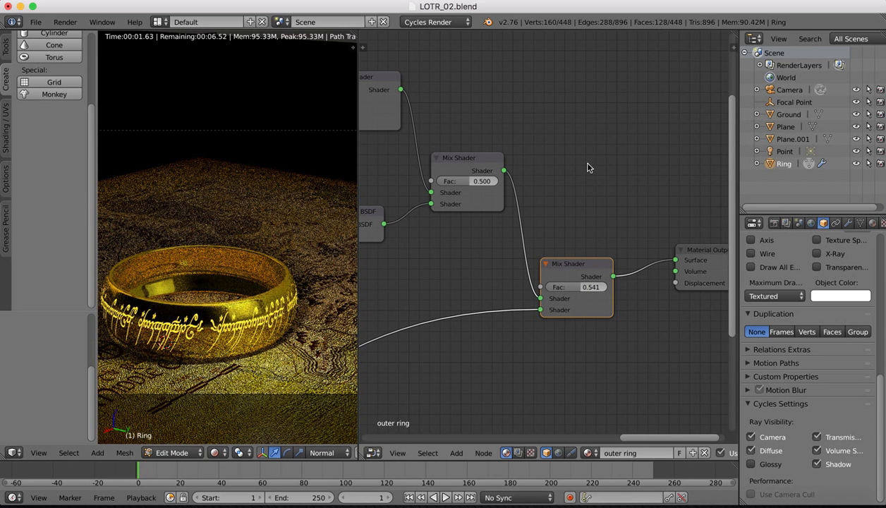
Display the ring's UV layout in the UV/Image Editor and move all UVs about -615 along X
{"action": "left_click", "coordinate": [373, 453]}
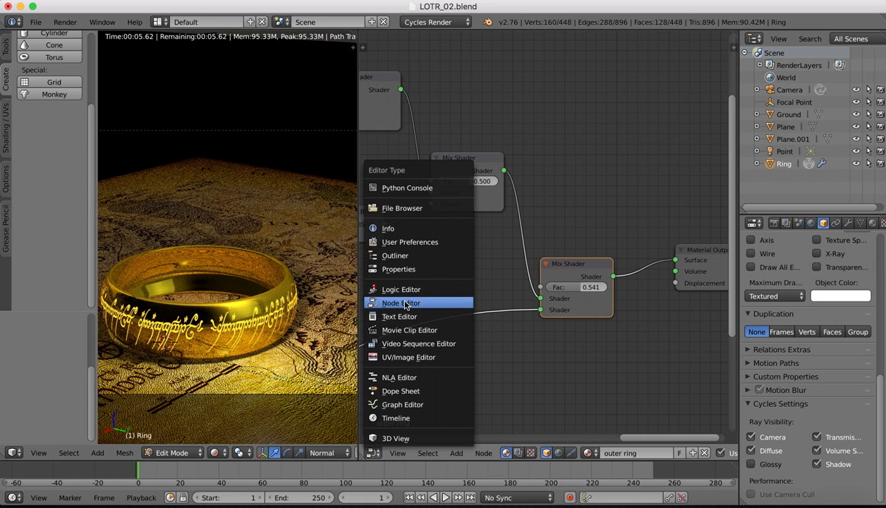
{"action": "left_click", "coordinate": [395, 358]}
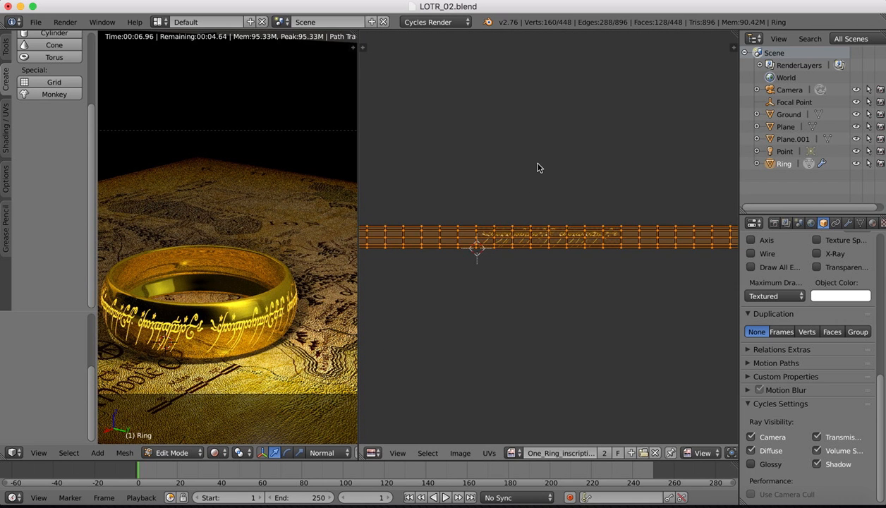
{"action": "scroll", "coordinate": [538, 167], "scroll_direction": "down", "scroll_amount": 3}
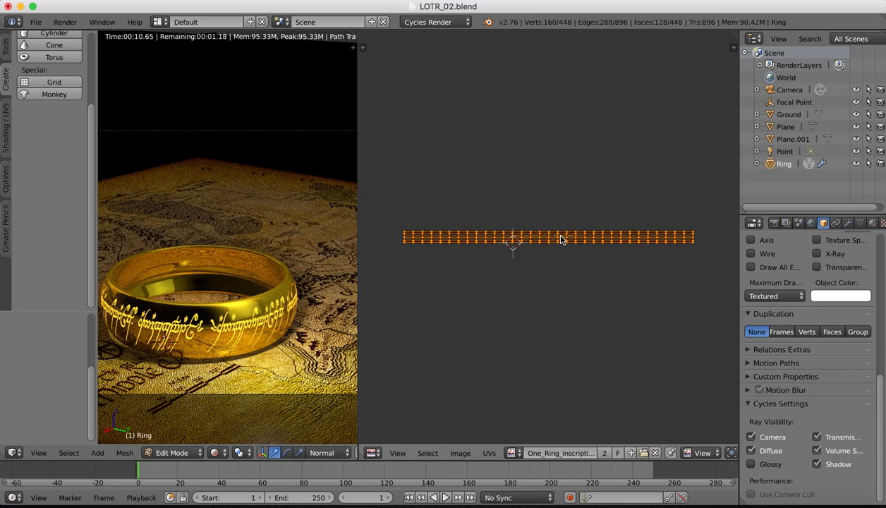
{"action": "key", "text": "g"}
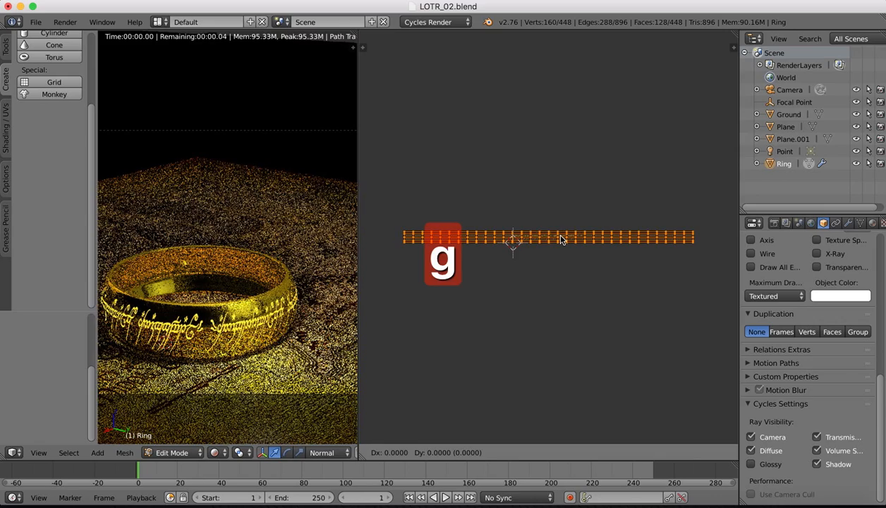
{"action": "key", "text": "x"}
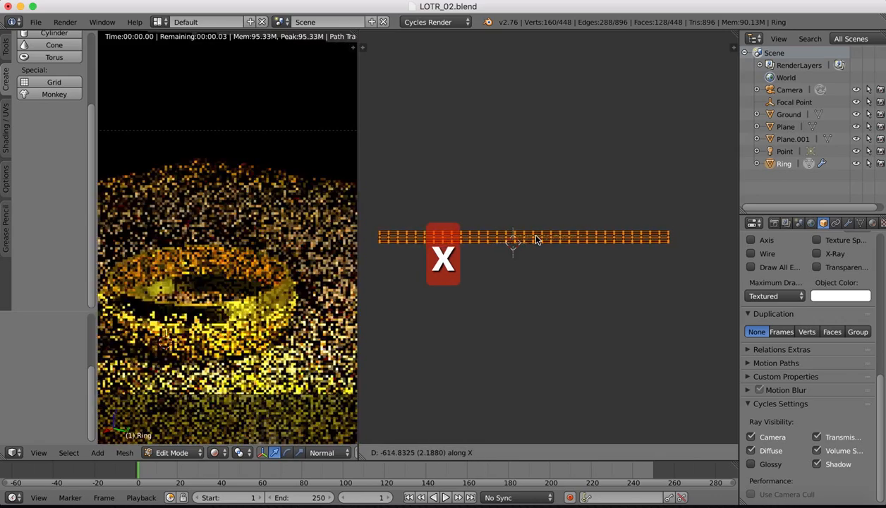
{"action": "left_click", "coordinate": [534, 238]}
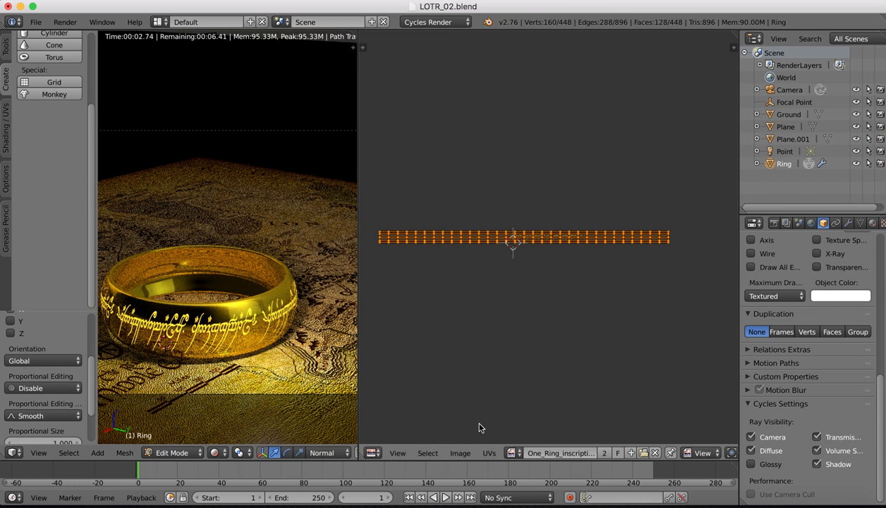
Go back to the Node Editor and set the inscription Image Texture's extension to Extend
{"action": "left_click", "coordinate": [373, 453]}
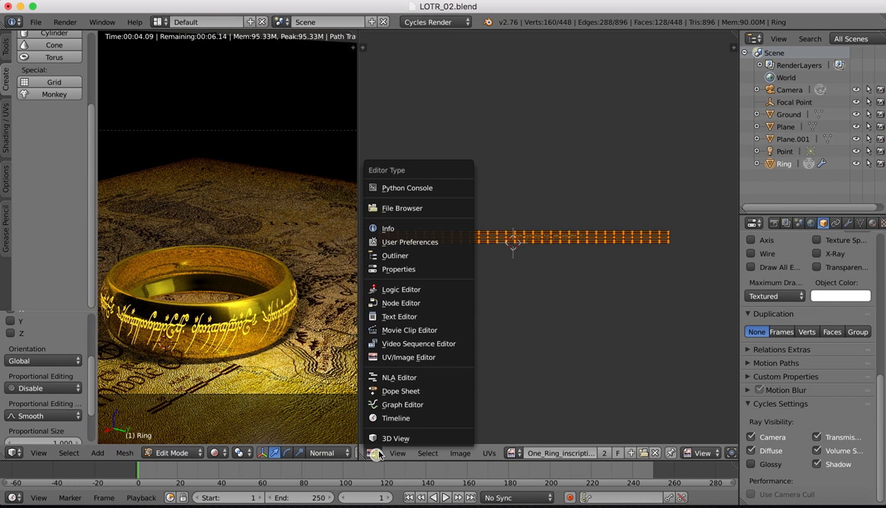
{"action": "left_click", "coordinate": [396, 302]}
{"action": "scroll", "coordinate": [499, 231], "scroll_direction": "left", "scroll_amount": 10}
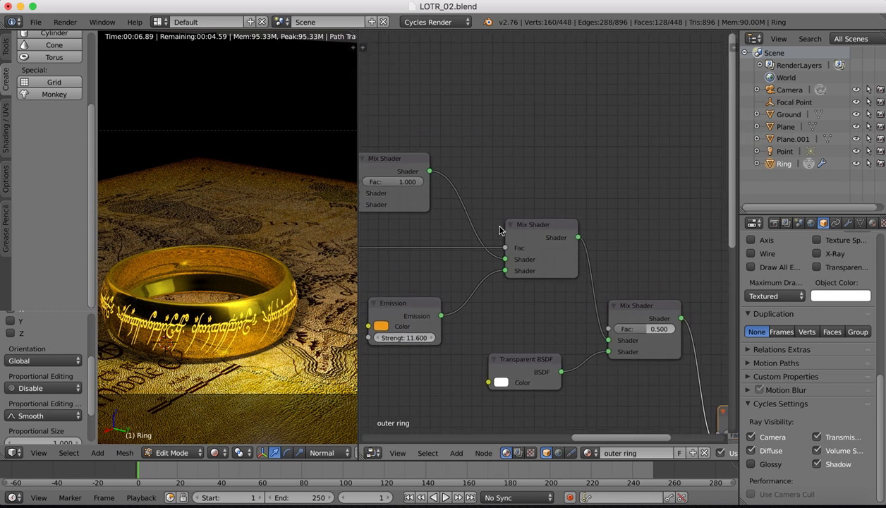
{"action": "scroll", "coordinate": [499, 231], "scroll_direction": "down", "scroll_amount": 2}
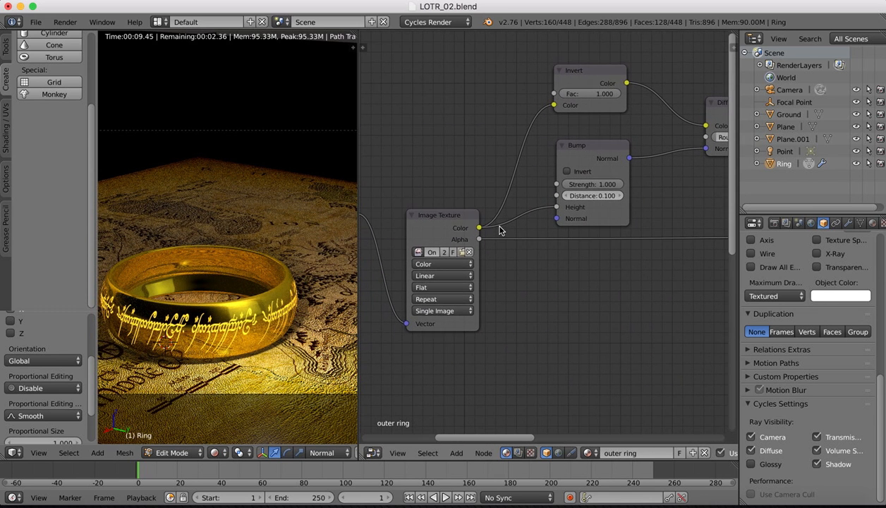
{"action": "left_click", "coordinate": [438, 299]}
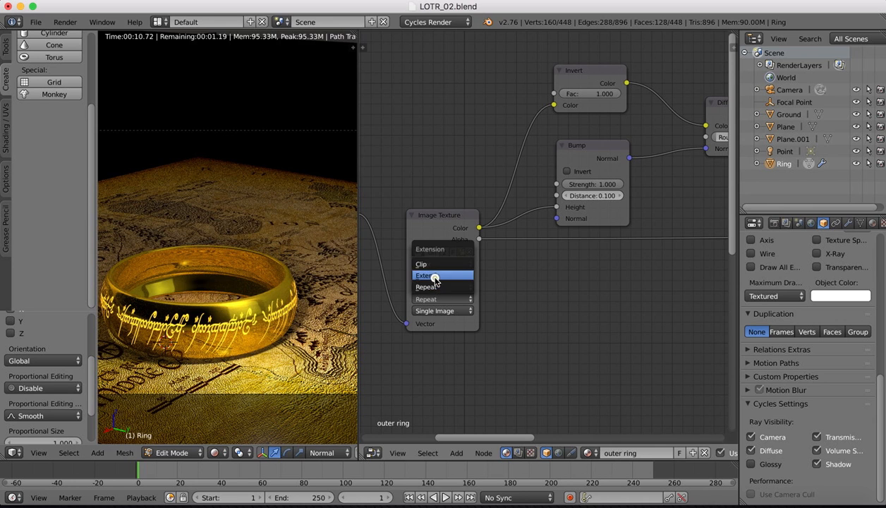
{"action": "left_click", "coordinate": [427, 275]}
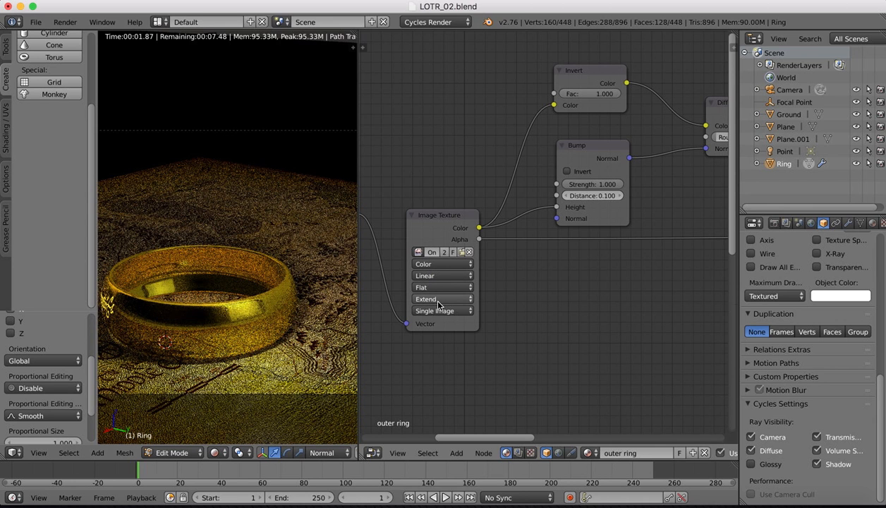
{"action": "left_click", "coordinate": [438, 301]}
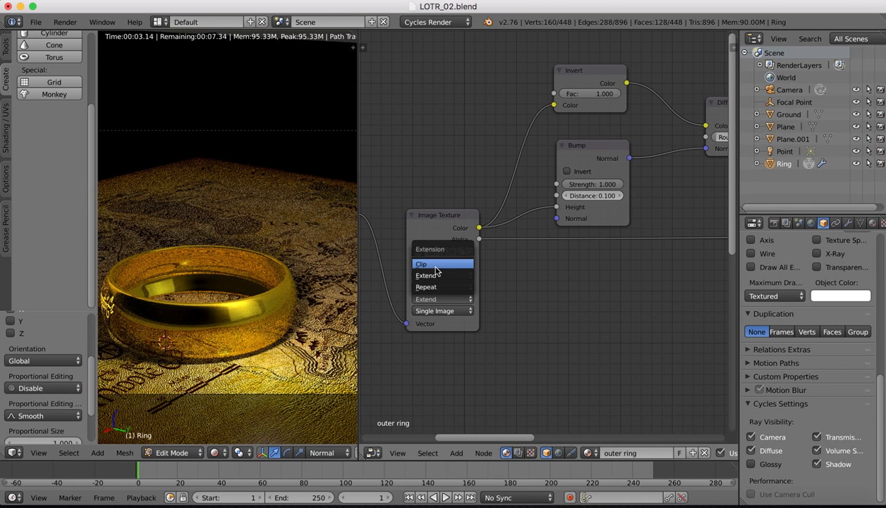
{"action": "left_click", "coordinate": [428, 275]}
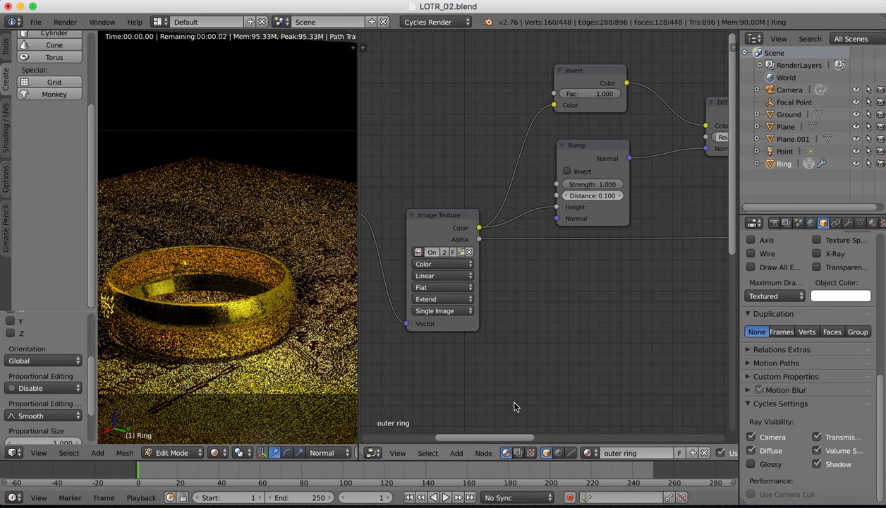
Return to the UV/Image Editor and move the ring's UV layout about -1706 along X
{"action": "left_click", "coordinate": [372, 453]}
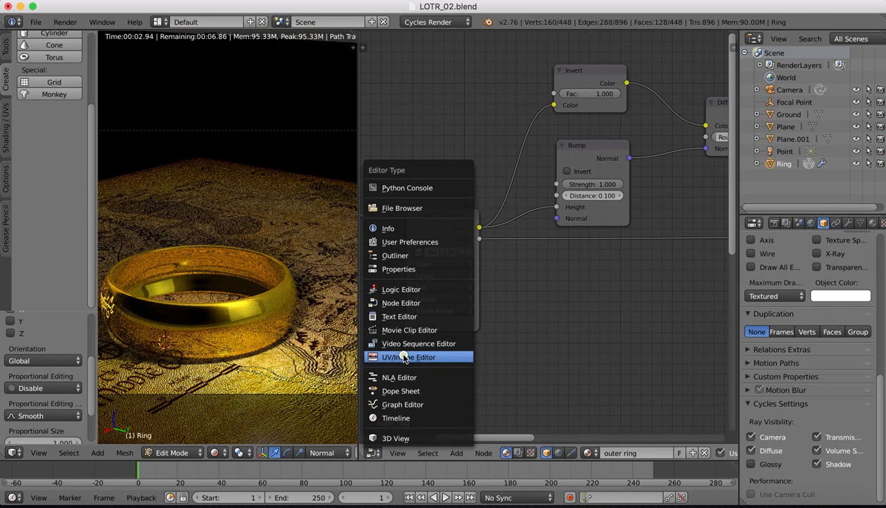
{"action": "left_click", "coordinate": [405, 358]}
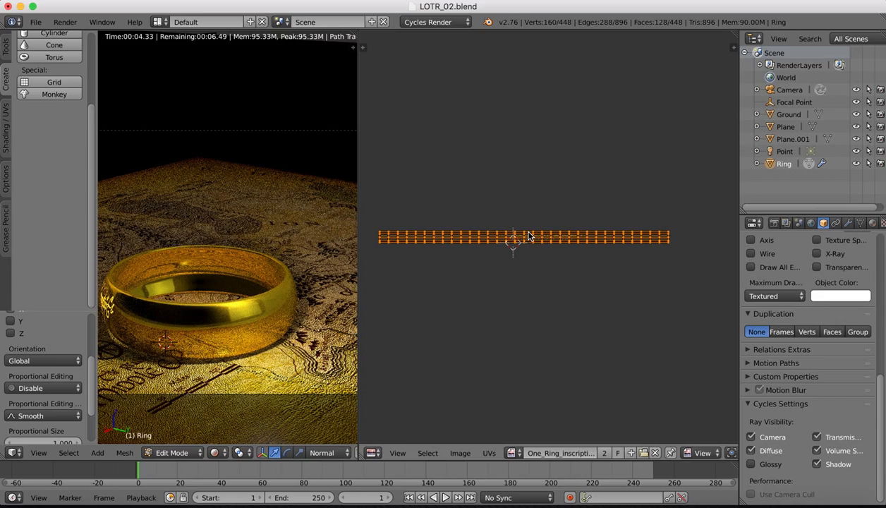
{"action": "key", "text": "g"}
{"action": "key", "text": "x"}
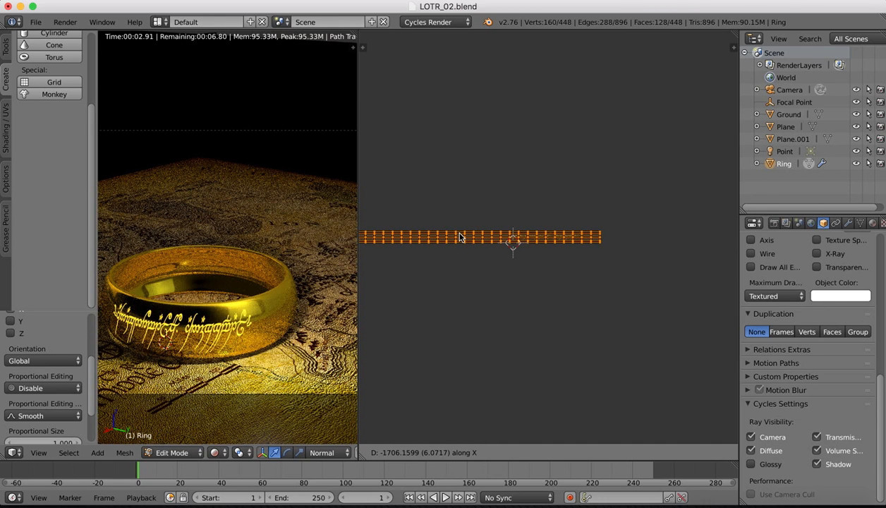
{"action": "left_click", "coordinate": [459, 237]}
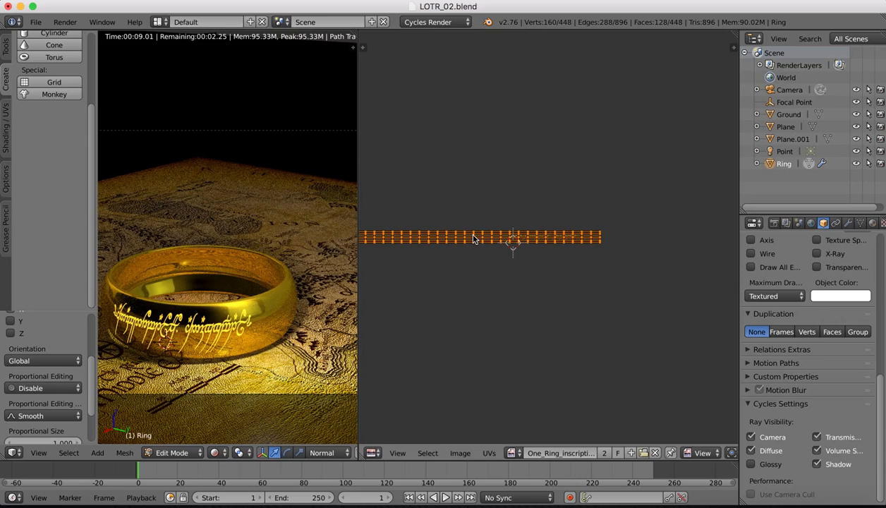
Scale the ring's UV layout along X by about 0.936
{"action": "key", "text": "s"}
{"action": "key", "text": "x"}
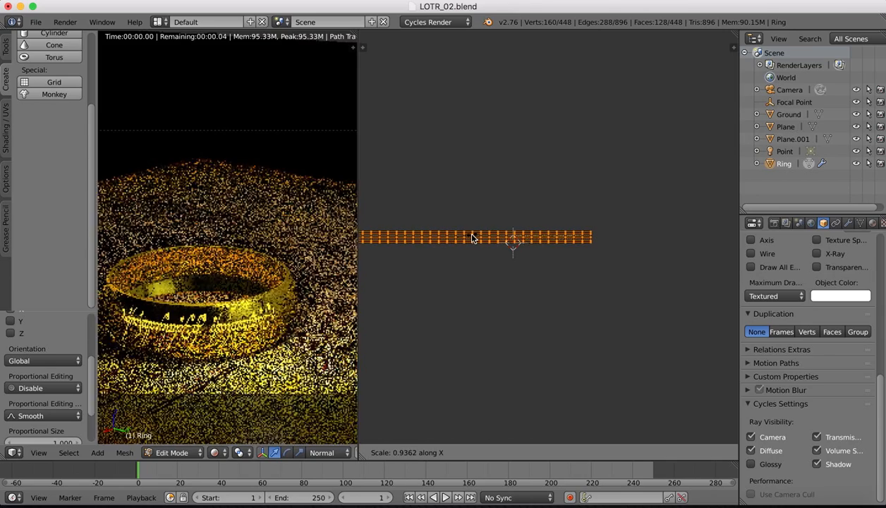
{"action": "left_click", "coordinate": [471, 237]}
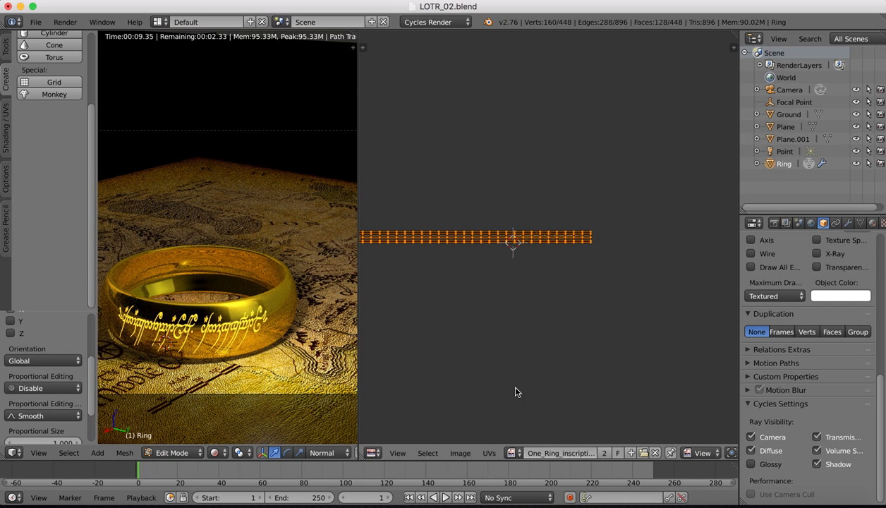
Widen the rendered 3D view by shifting its border with the UV/Image Editor
{"action": "left_click", "coordinate": [372, 453]}
{"action": "left_click", "coordinate": [380, 454]}
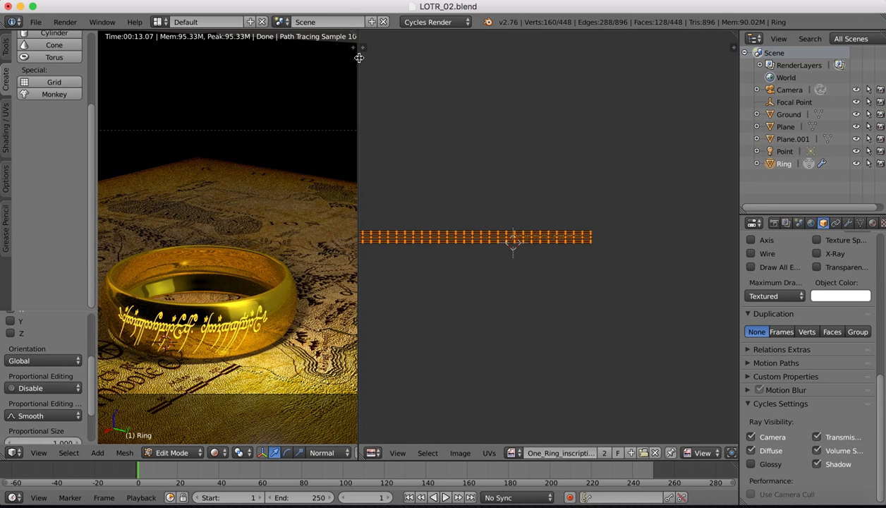
{"action": "left_click_drag", "start_coordinate": [360, 58], "coordinate": [434, 57]}
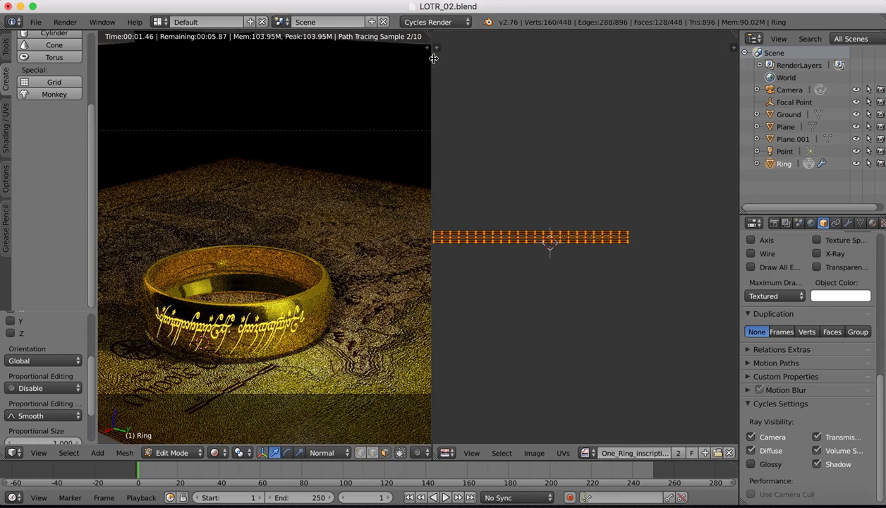
Switch the 3D view to Solid shading and leave the camera view for a free close-up of the ring's inner wall
{"action": "left_click", "coordinate": [212, 452]}
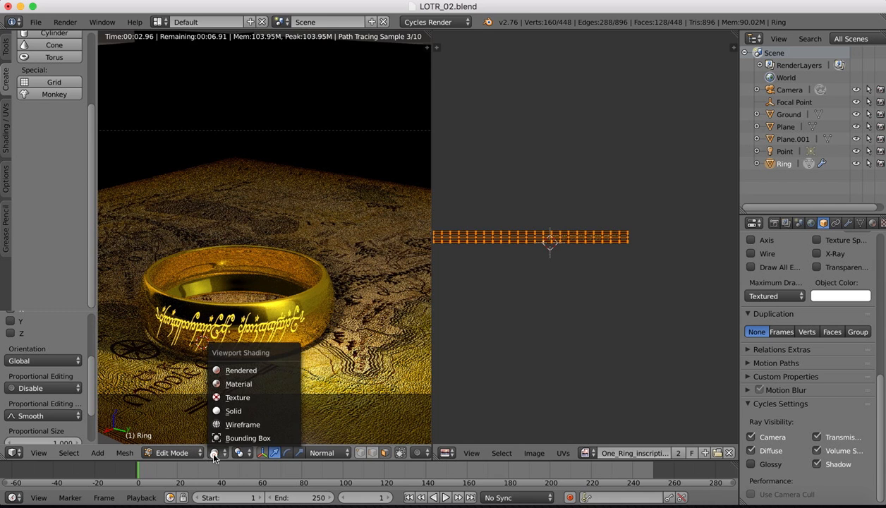
{"action": "left_click", "coordinate": [231, 411]}
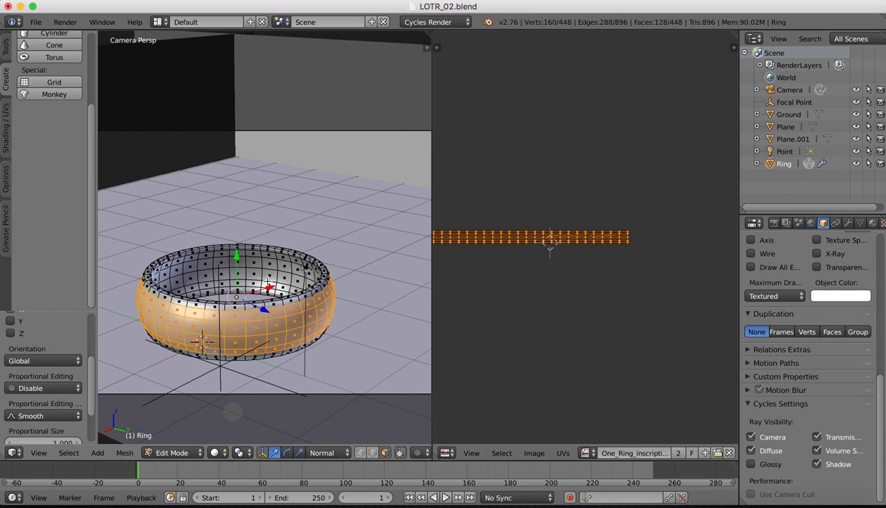
{"action": "right_click", "coordinate": [200, 266]}
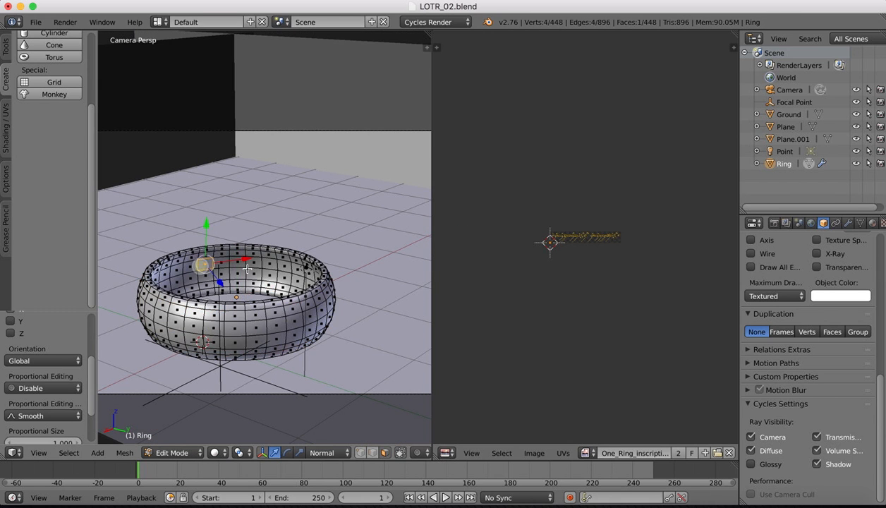
{"action": "key", "text": "KP_0"}
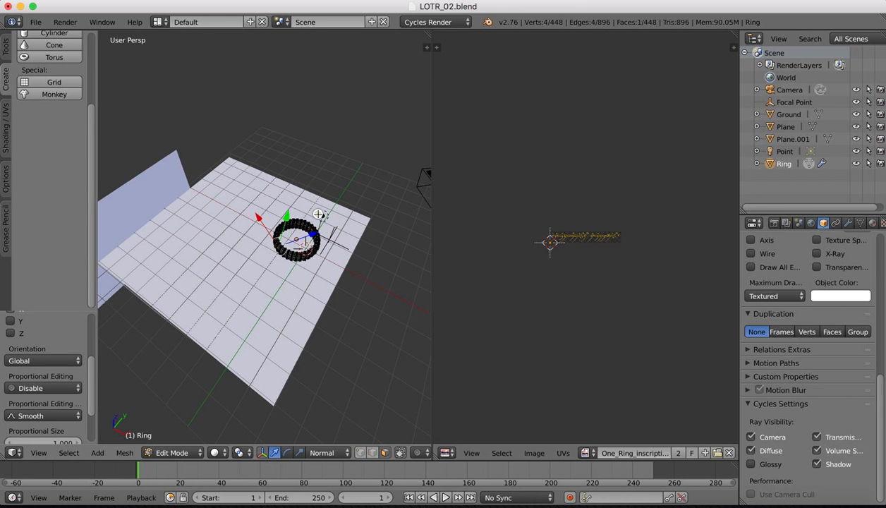
{"action": "scroll", "coordinate": [318, 214], "scroll_direction": "up", "scroll_amount": 3}
{"action": "scroll", "coordinate": [314, 214], "scroll_direction": "up", "scroll_amount": 3}
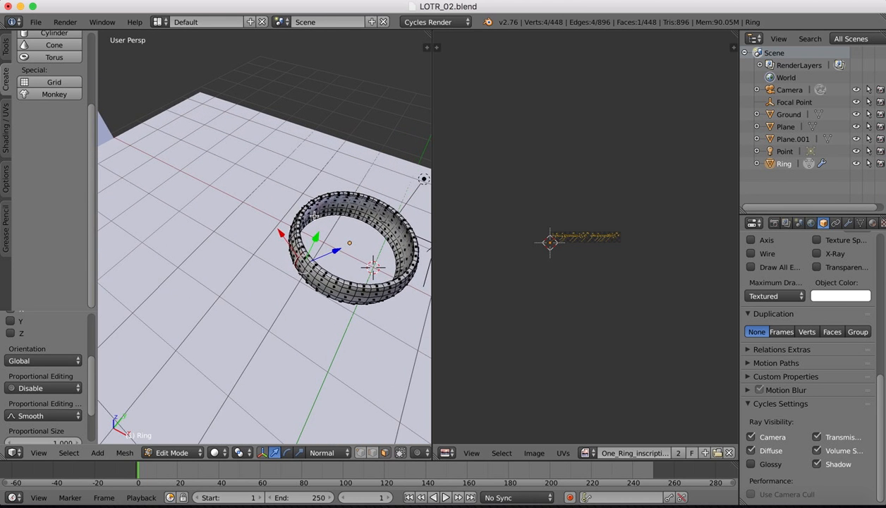
{"action": "middle_click_drag", "start_coordinate": [386, 212], "coordinate": [298, 235], "text": "shift"}
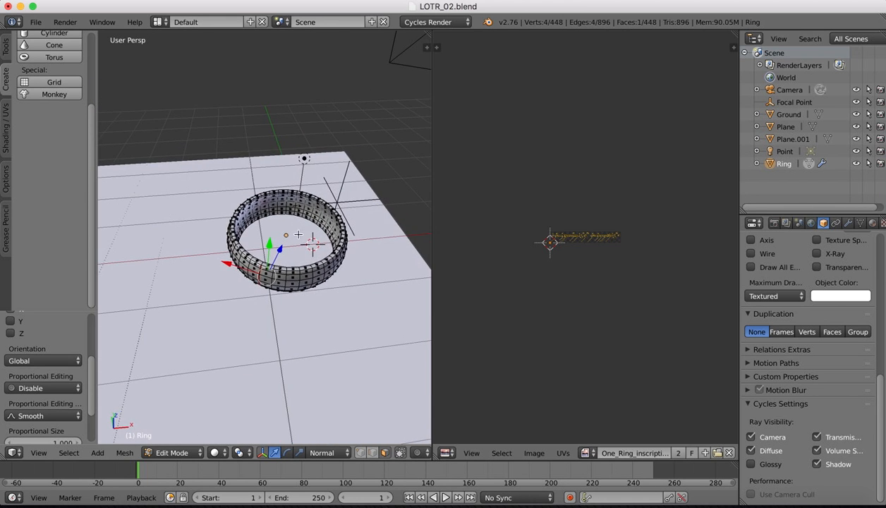
{"action": "scroll", "coordinate": [299, 195], "scroll_direction": "up", "scroll_amount": 3}
{"action": "middle_click_drag", "start_coordinate": [290, 198], "coordinate": [291, 200]}
In edge selection mode, select an edge near the top of the inner wall and disable the Subdivision Surface modifier's Edit Mode display
{"action": "left_click", "coordinate": [374, 453]}
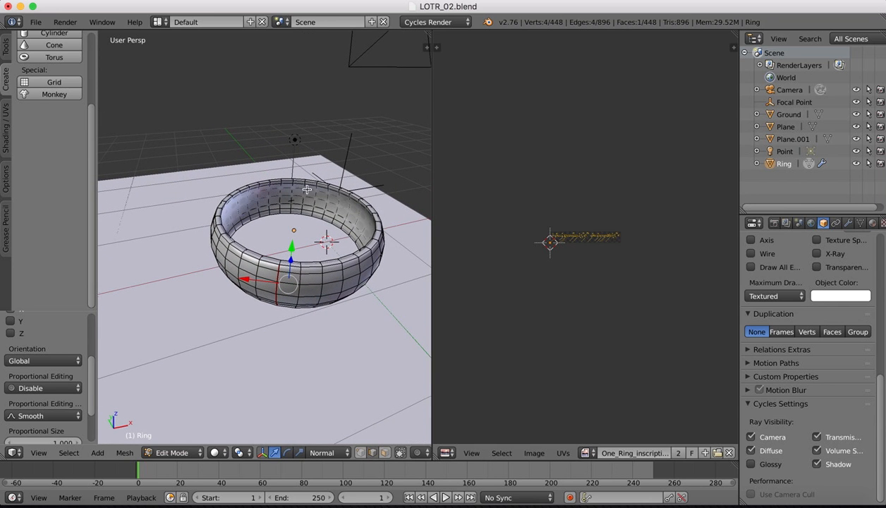
{"action": "right_click", "coordinate": [299, 185]}
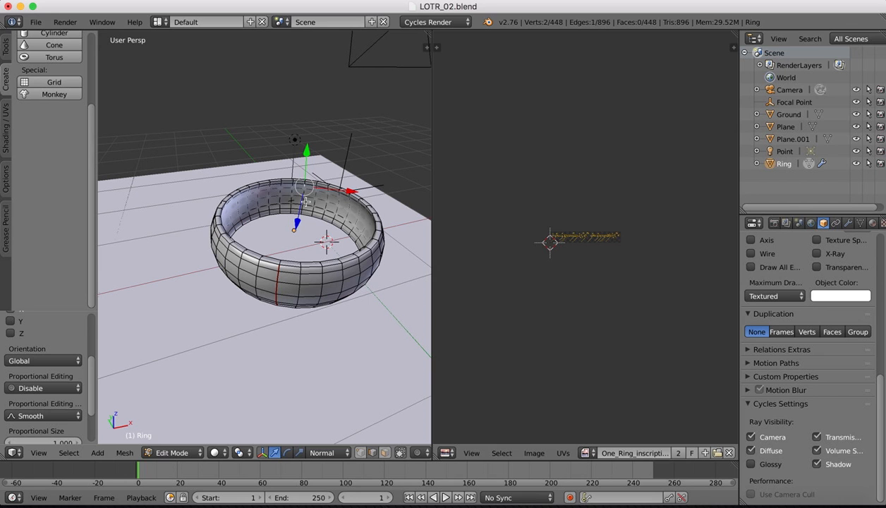
{"action": "scroll", "coordinate": [305, 180], "scroll_direction": "up", "scroll_amount": 4}
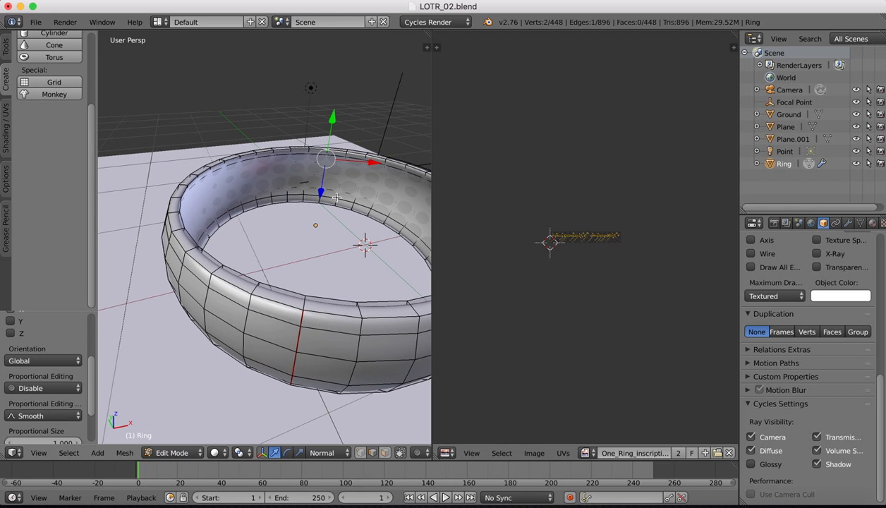
{"action": "left_click", "coordinate": [849, 223]}
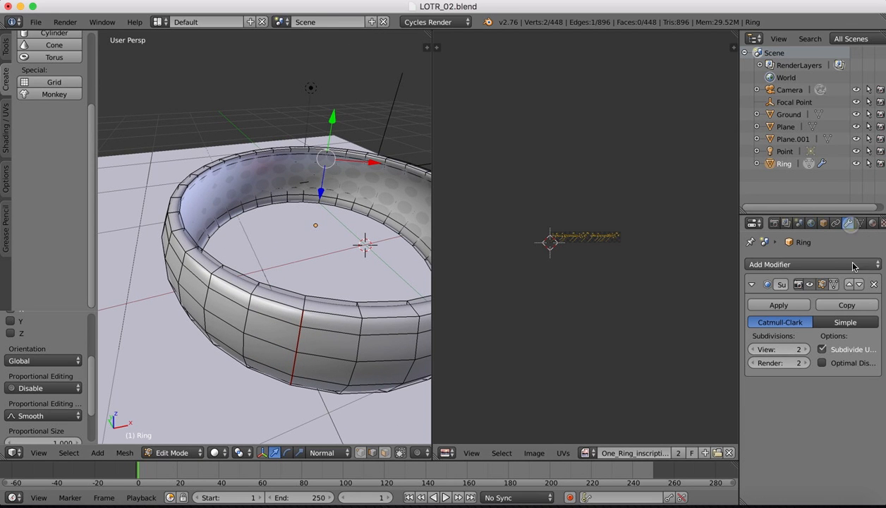
{"action": "left_click", "coordinate": [834, 284]}
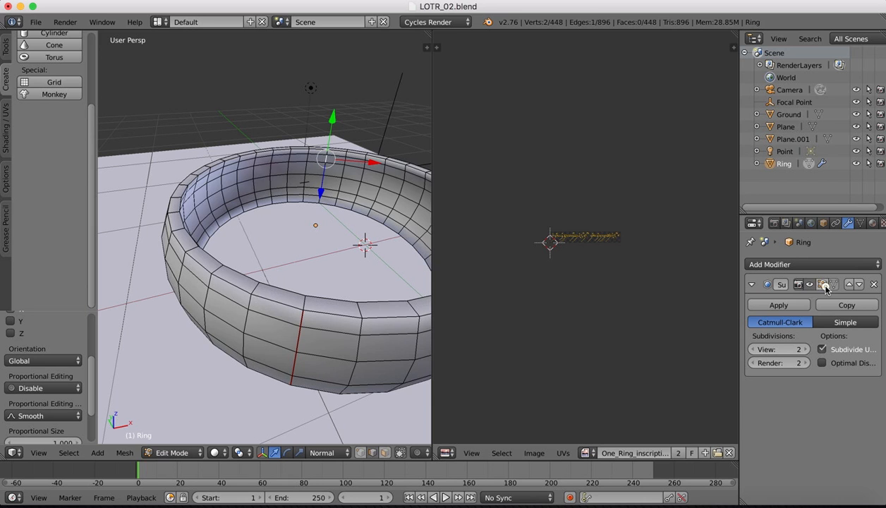
Extend the edge selection down across the ring's inner wall from rim to rim and mark it as a seam
{"action": "right_click", "coordinate": [329, 181], "text": "shift"}
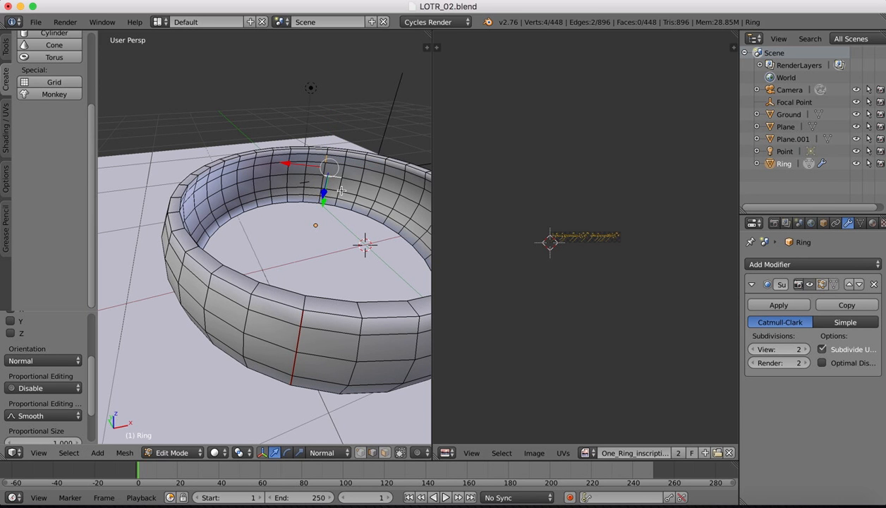
{"action": "middle_click_drag", "start_coordinate": [341, 191], "coordinate": [390, 205]}
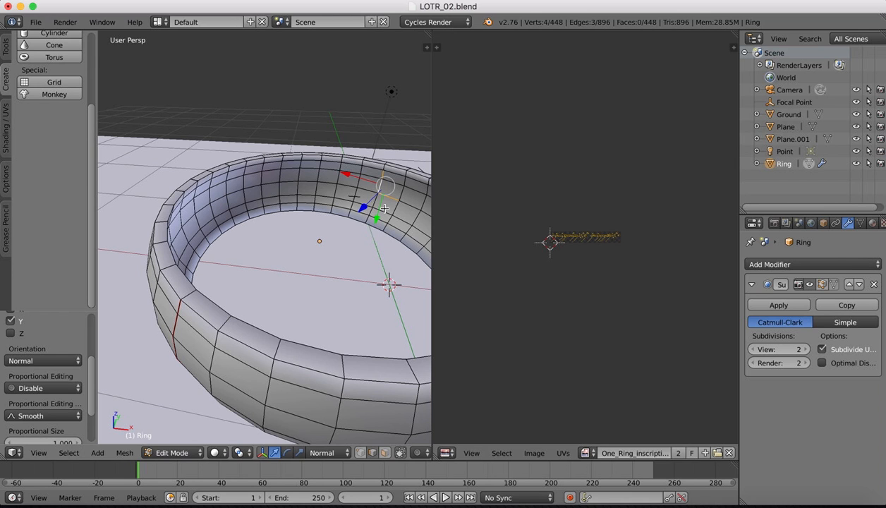
{"action": "left_click", "coordinate": [390, 201], "text": "shift"}
{"action": "left_click", "coordinate": [375, 202], "text": "shift"}
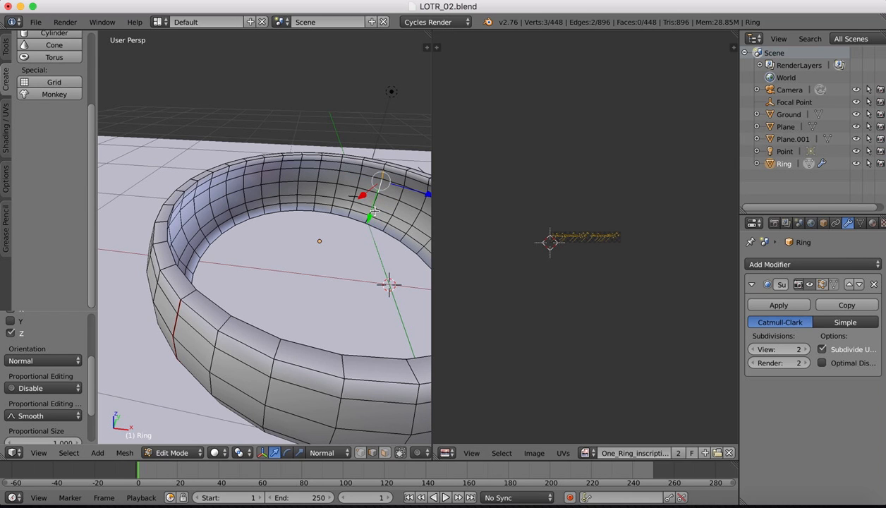
{"action": "left_click", "coordinate": [375, 209], "text": "shift"}
{"action": "left_click", "coordinate": [385, 214], "text": "shift"}
{"action": "left_click", "coordinate": [366, 217], "text": "shift"}
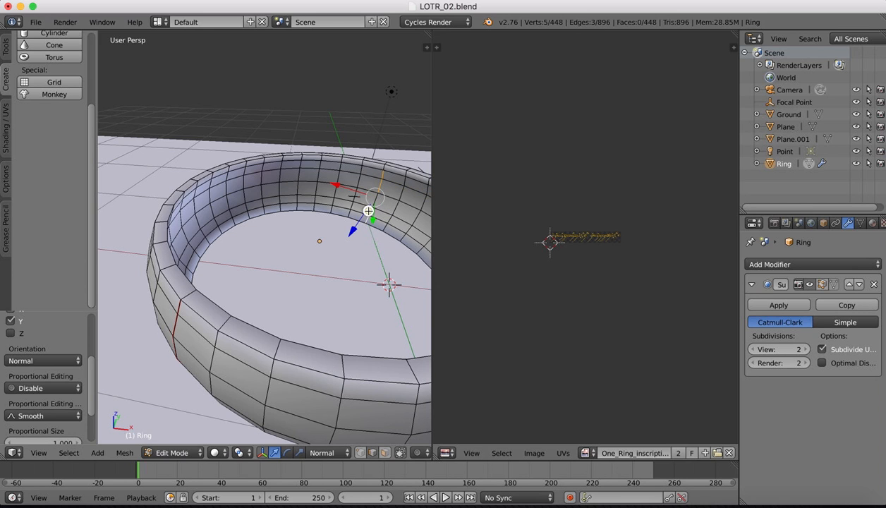
{"action": "left_click", "coordinate": [375, 199], "text": "shift"}
{"action": "left_click", "coordinate": [371, 211], "text": "shift"}
{"action": "left_click", "coordinate": [370, 210]}
{"action": "scroll", "coordinate": [373, 202], "scroll_direction": "up", "scroll_amount": 3}
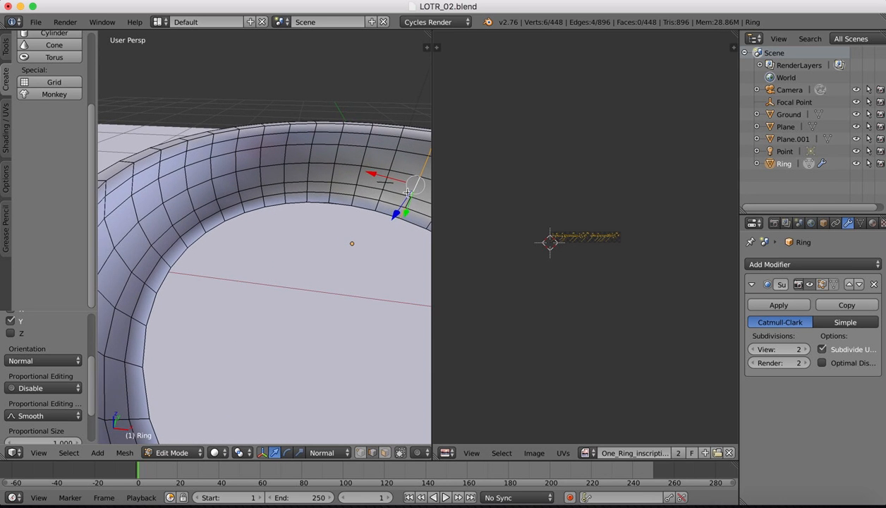
{"action": "scroll", "coordinate": [418, 196], "scroll_direction": "right", "scroll_amount": 2, "text": "shift"}
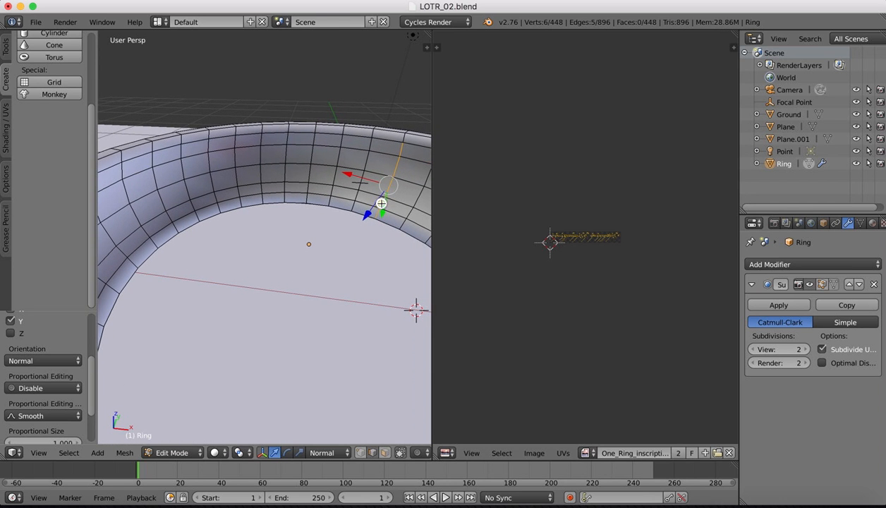
{"action": "scroll", "coordinate": [338, 207], "scroll_direction": "down", "scroll_amount": 2}
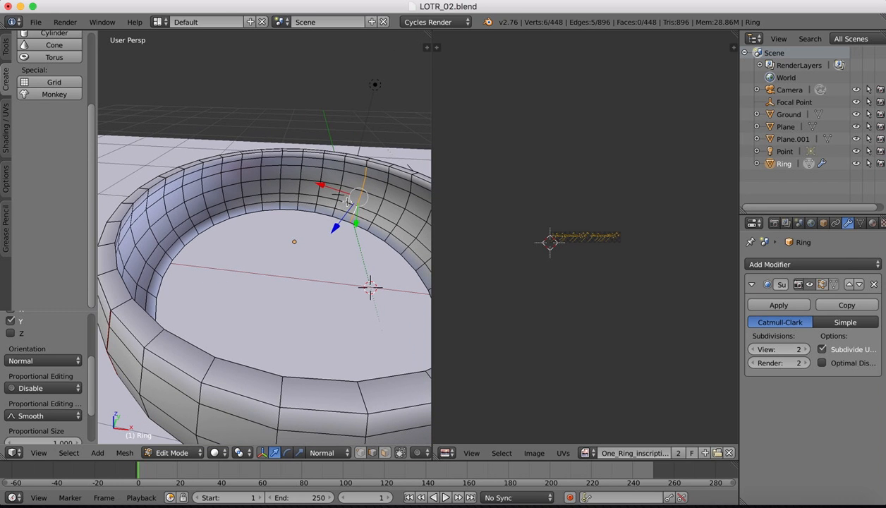
{"action": "right_click", "coordinate": [369, 163], "text": "shift"}
{"action": "scroll", "coordinate": [382, 193], "scroll_direction": "down", "scroll_amount": 5}
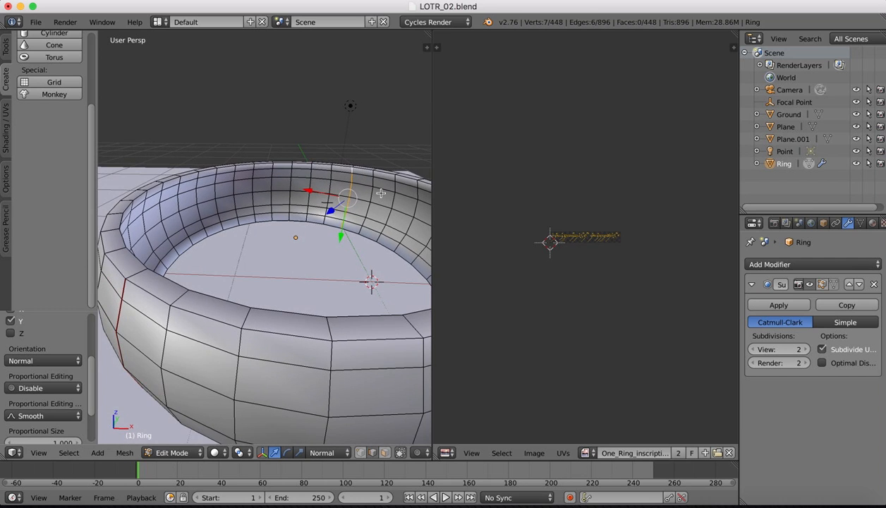
{"action": "left_click", "coordinate": [124, 452]}
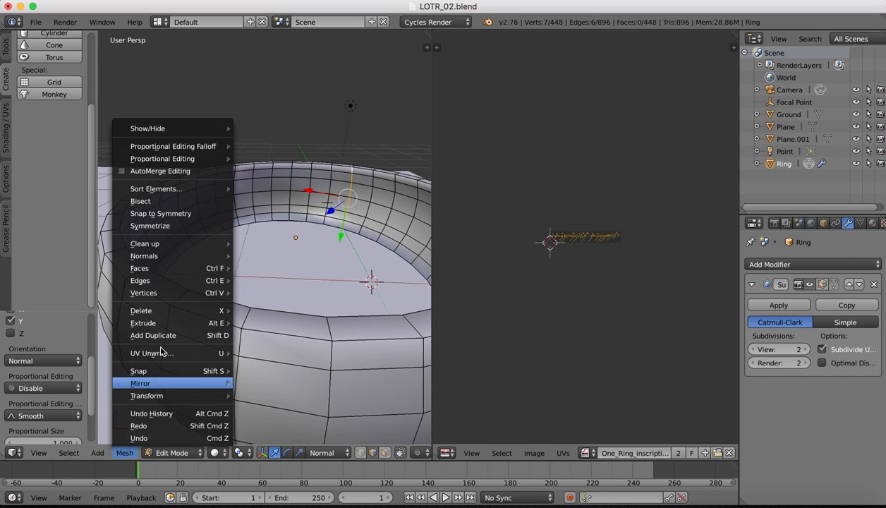
{"action": "mouse_move", "coordinate": [150, 280]}
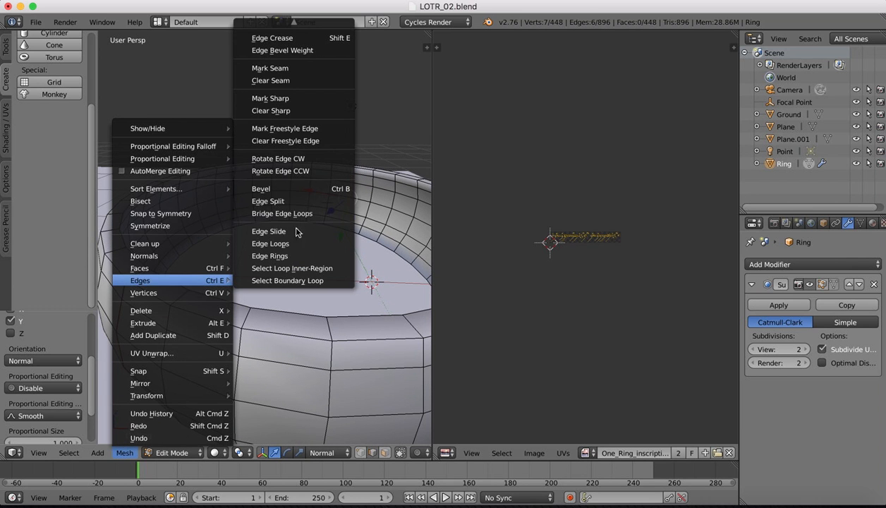
{"action": "left_click", "coordinate": [277, 68]}
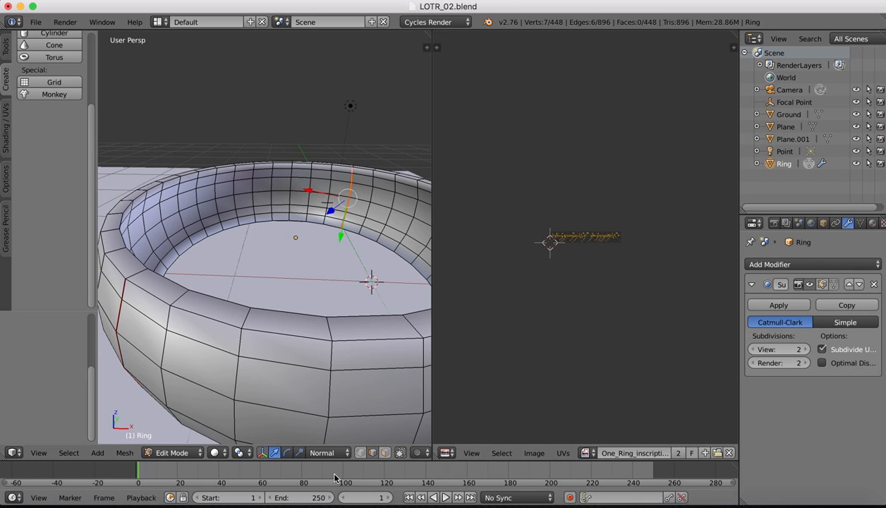
In face selection mode, select the four face loops running around the ring's inner wall
{"action": "left_click", "coordinate": [385, 452]}
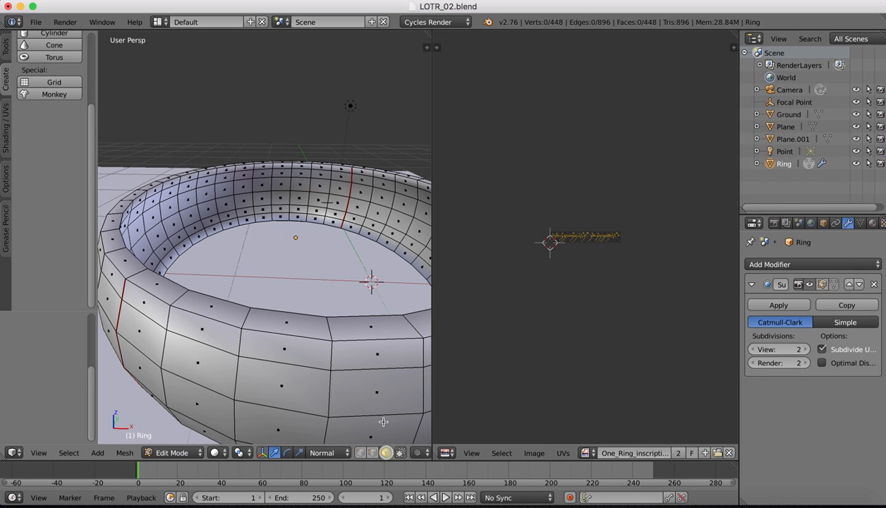
{"action": "left_click", "coordinate": [312, 175], "text": "alt"}
{"action": "left_click", "coordinate": [312, 185], "text": "alt+shift"}
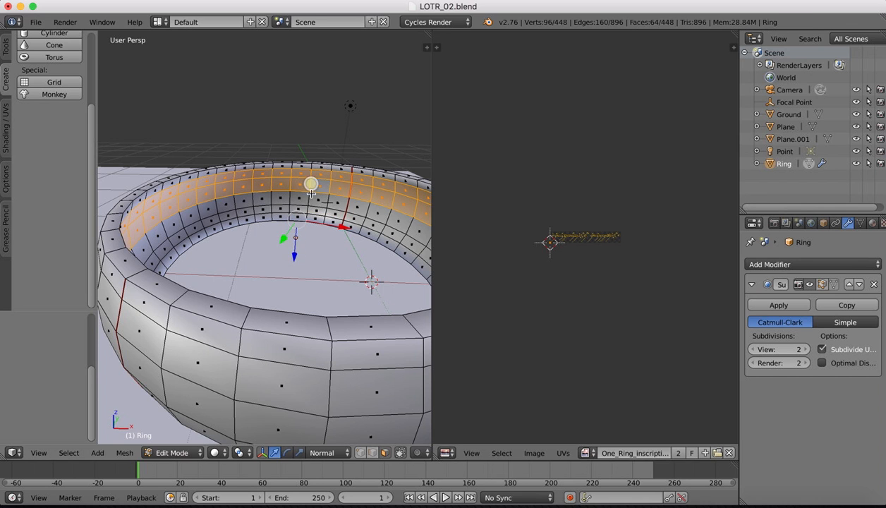
{"action": "left_click", "coordinate": [311, 197], "text": "alt+shift"}
{"action": "left_click", "coordinate": [313, 211], "text": "alt+shift"}
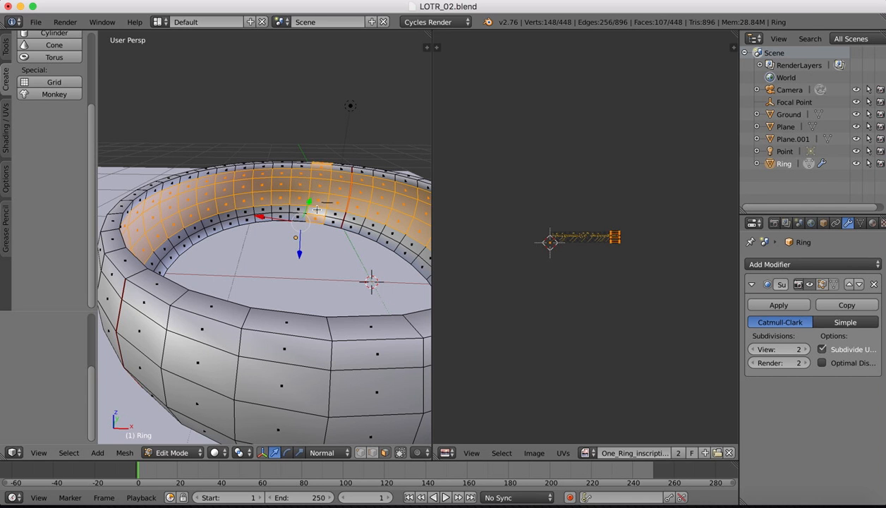
{"action": "key", "text": "super+z"}
{"action": "left_click", "coordinate": [306, 209], "text": "alt+shift"}
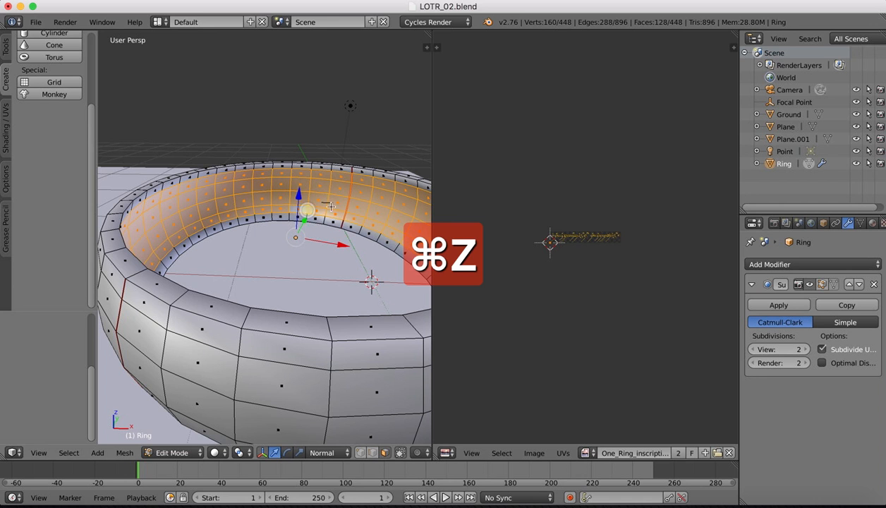
Set the 3D view to the Front orthographic view with the inner wall faces still selected
{"action": "scroll", "coordinate": [304, 206], "scroll_direction": "down", "scroll_amount": 2}
{"action": "middle_click_drag", "start_coordinate": [332, 199], "coordinate": [247, 337]}
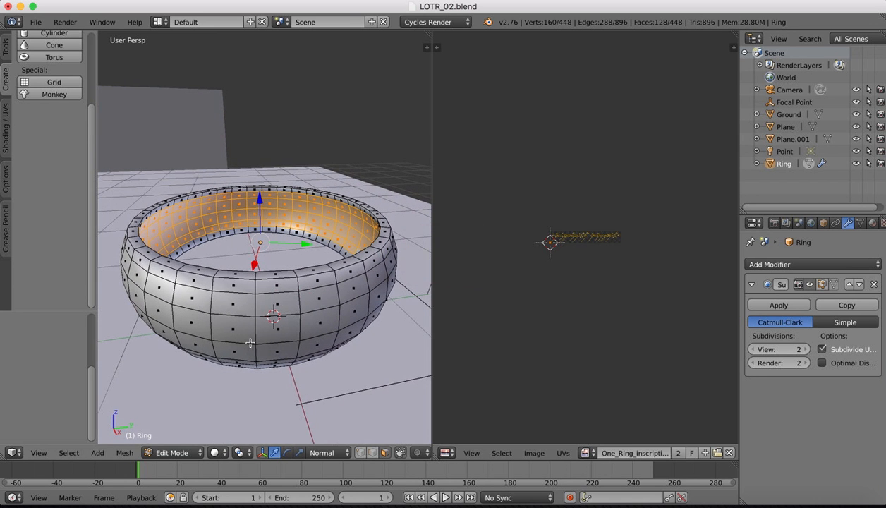
{"action": "left_click", "coordinate": [39, 453]}
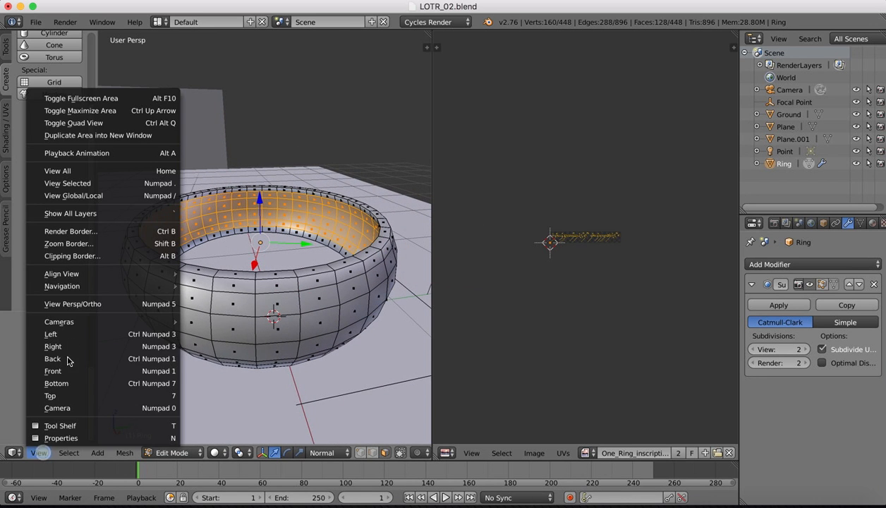
{"action": "left_click", "coordinate": [61, 366]}
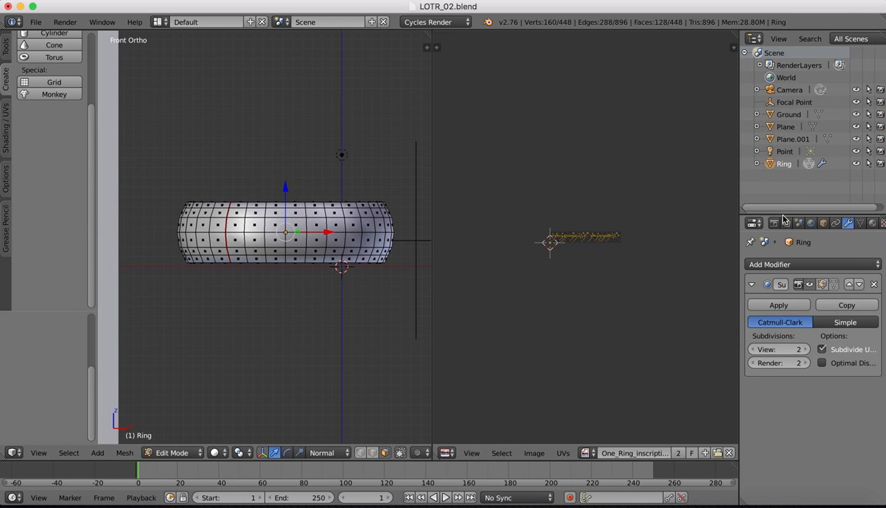
Add a second UV map to the ring's mesh data and name it innerRing
{"action": "left_click", "coordinate": [861, 224]}
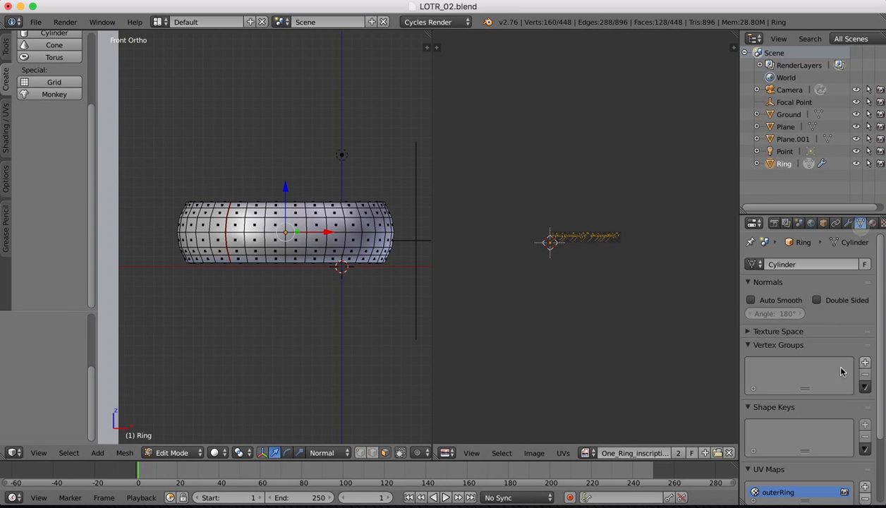
{"action": "scroll", "coordinate": [829, 370], "scroll_direction": "down", "scroll_amount": 3}
{"action": "left_click", "coordinate": [865, 402]}
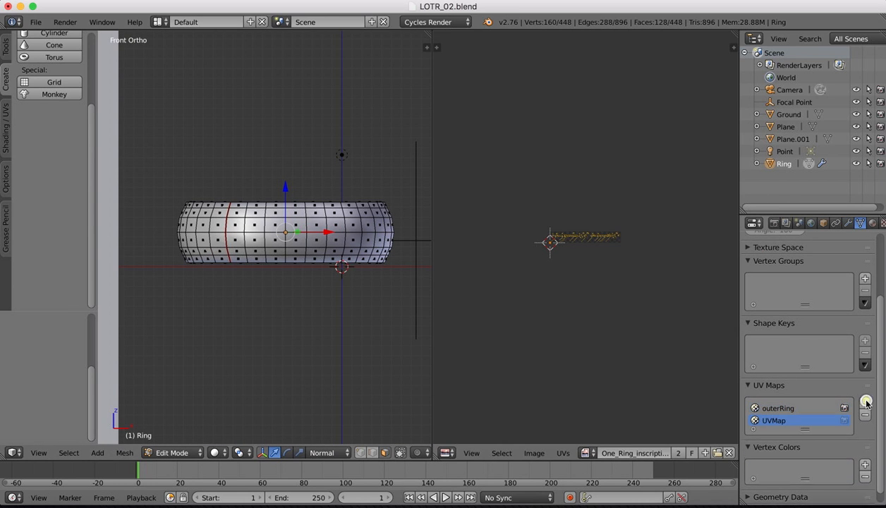
{"action": "double_click", "coordinate": [776, 421]}
{"action": "type", "text": "innerRing"}
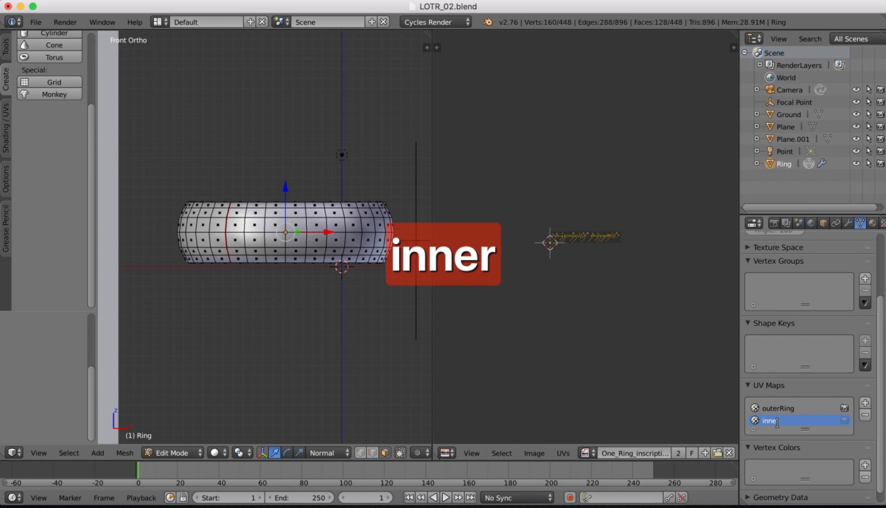
{"action": "key", "text": "Return"}
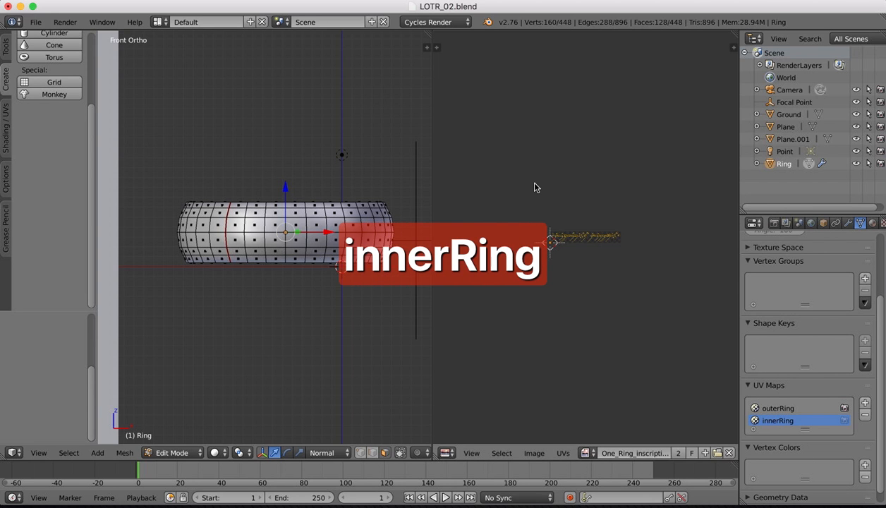
Load One_Ring_inscription_inner.png as the image for the innerRing UV layout
{"action": "scroll", "coordinate": [534, 174], "scroll_direction": "up", "scroll_amount": 7}
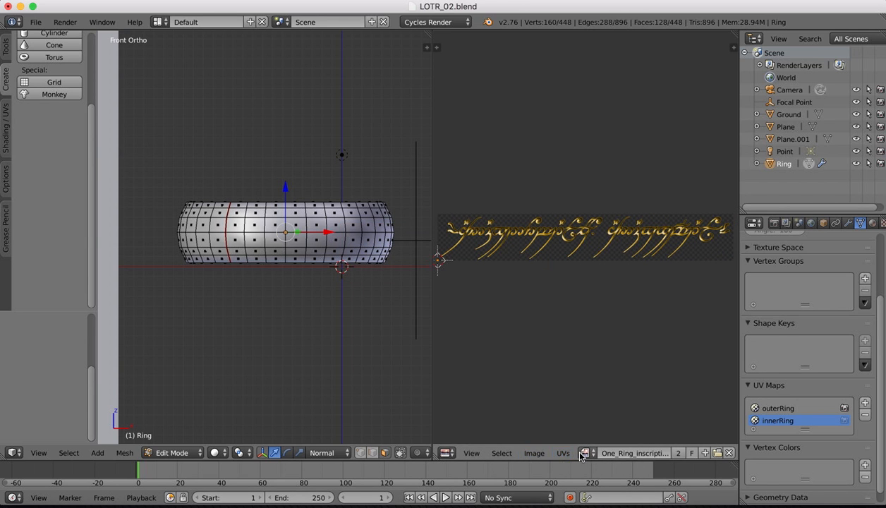
{"action": "left_click", "coordinate": [532, 453]}
{"action": "left_click", "coordinate": [540, 436]}
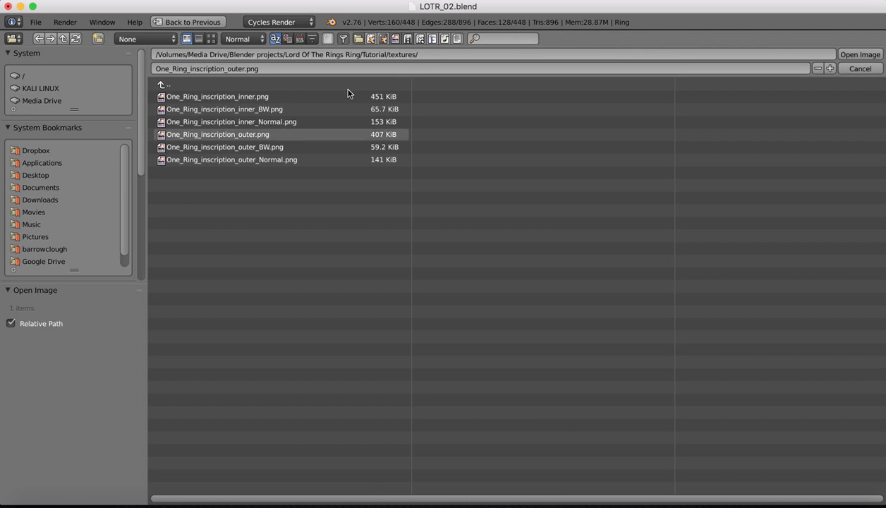
{"action": "double_click", "coordinate": [225, 97]}
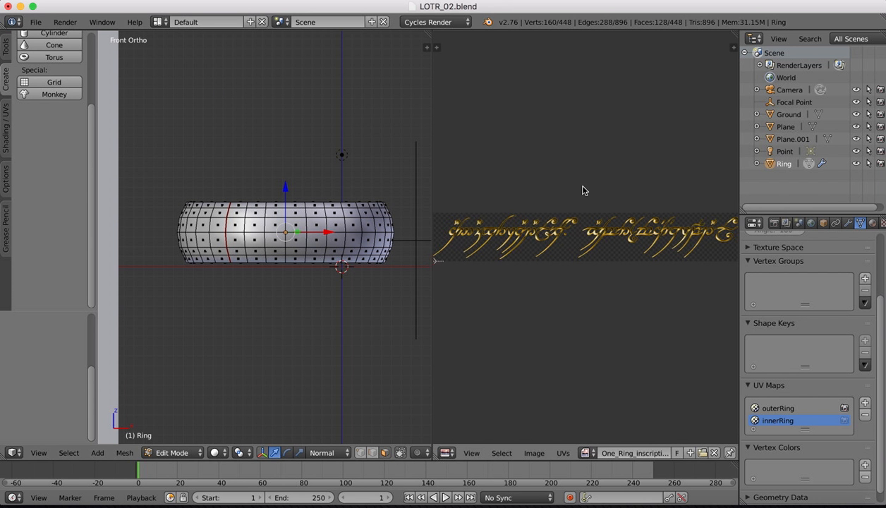
{"action": "scroll", "coordinate": [583, 190], "scroll_direction": "down", "scroll_amount": 2}
{"action": "scroll", "coordinate": [583, 191], "scroll_direction": "up", "scroll_amount": 1}
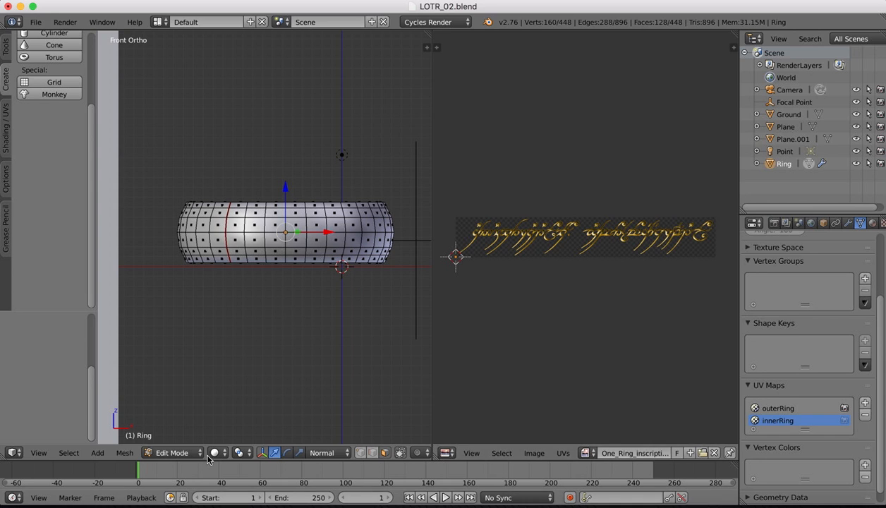
Unwrap the selected inner wall faces with Cylinder Projection and scale the UVs about four times to span the inscription image's height
{"action": "left_click", "coordinate": [125, 452]}
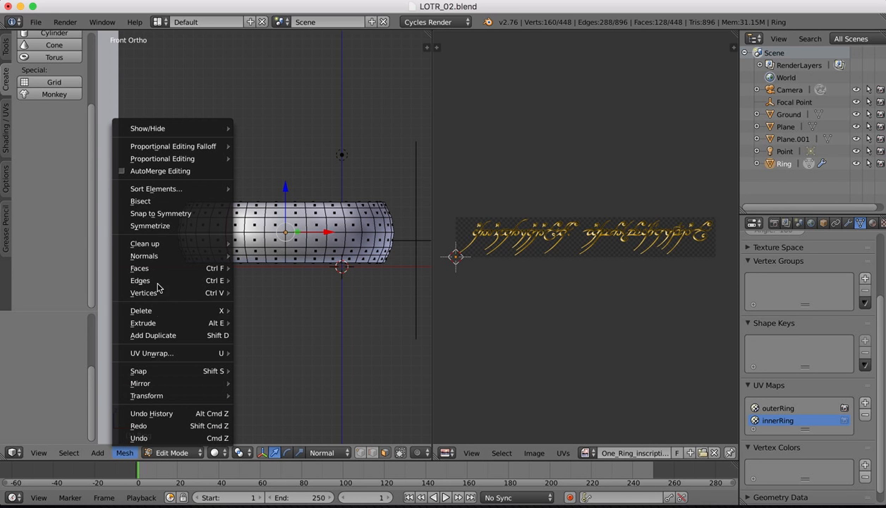
{"action": "left_click", "coordinate": [149, 354]}
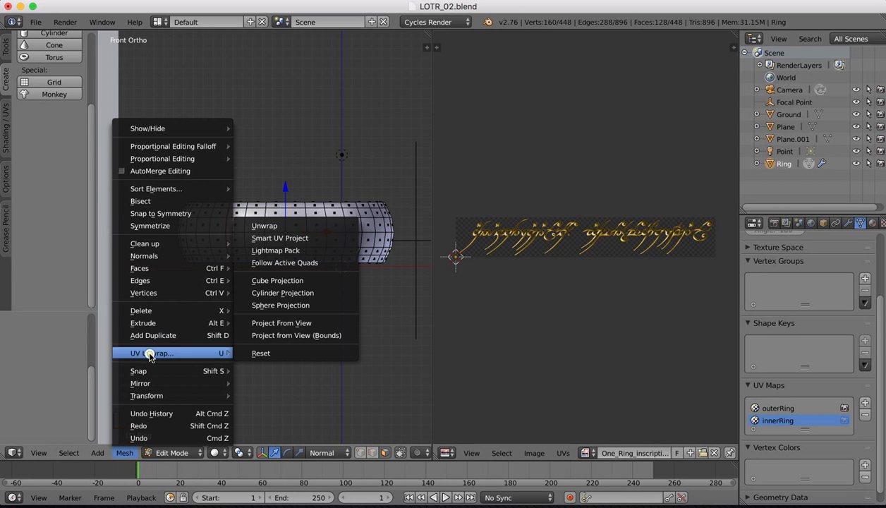
{"action": "left_click", "coordinate": [282, 293]}
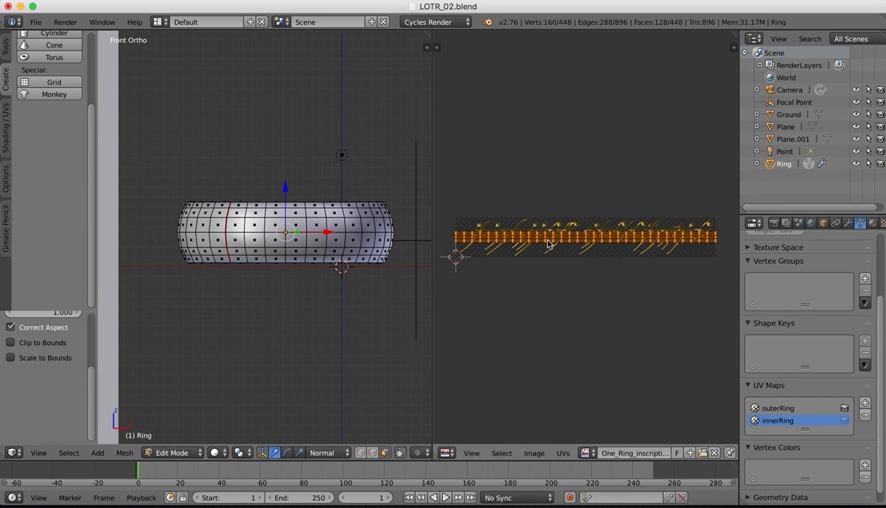
{"action": "key", "text": "s"}
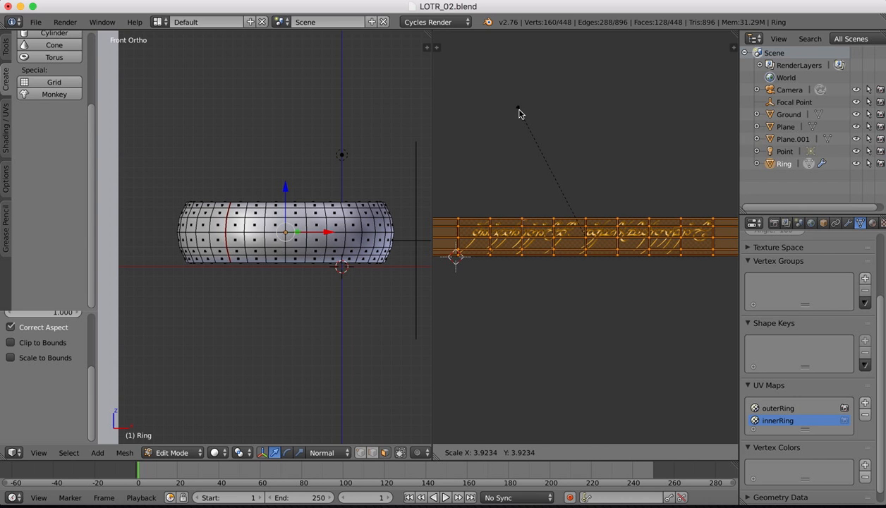
{"action": "left_click", "coordinate": [518, 110]}
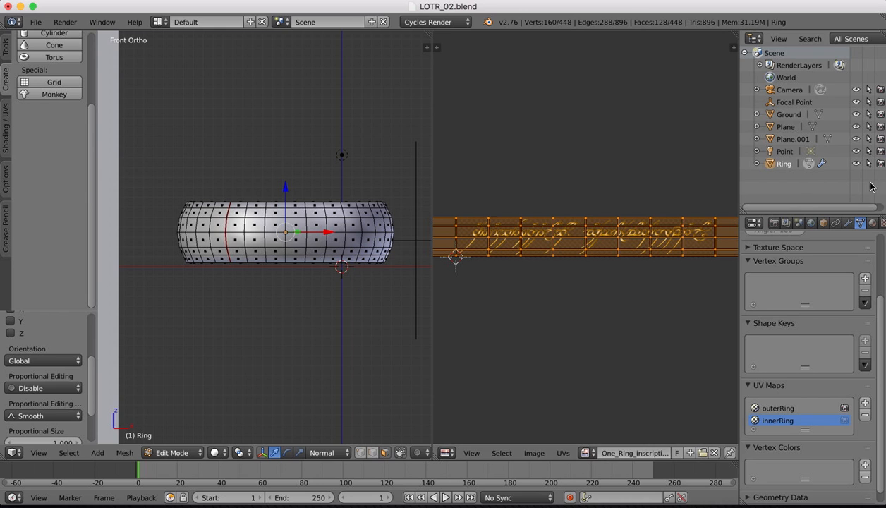
Make a separate copy of the outer ring material in the ring's second material slot
{"action": "scroll", "coordinate": [856, 253], "scroll_direction": "up", "scroll_amount": 3}
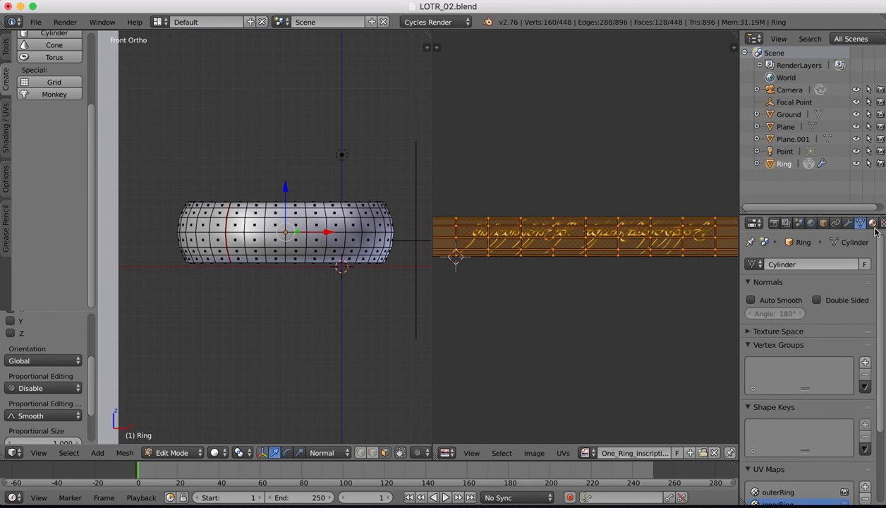
{"action": "left_click", "coordinate": [874, 223]}
{"action": "left_click", "coordinate": [785, 281]}
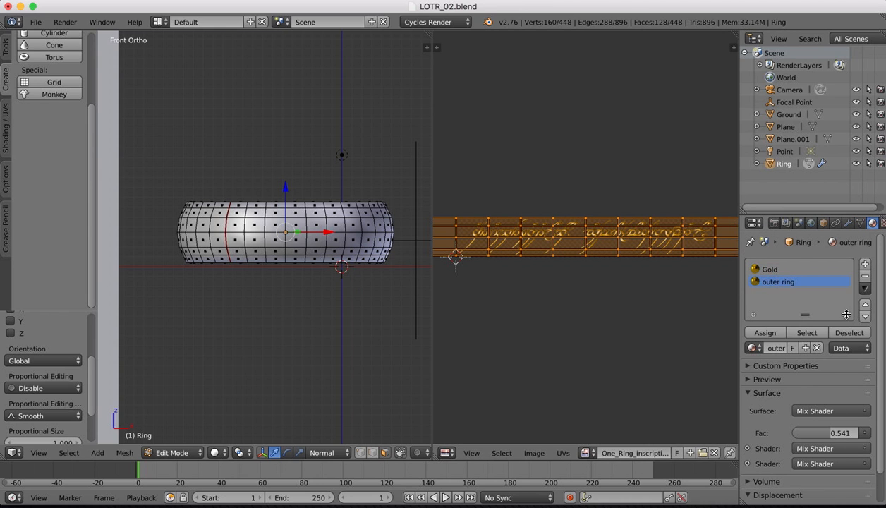
{"action": "left_click", "coordinate": [806, 349]}
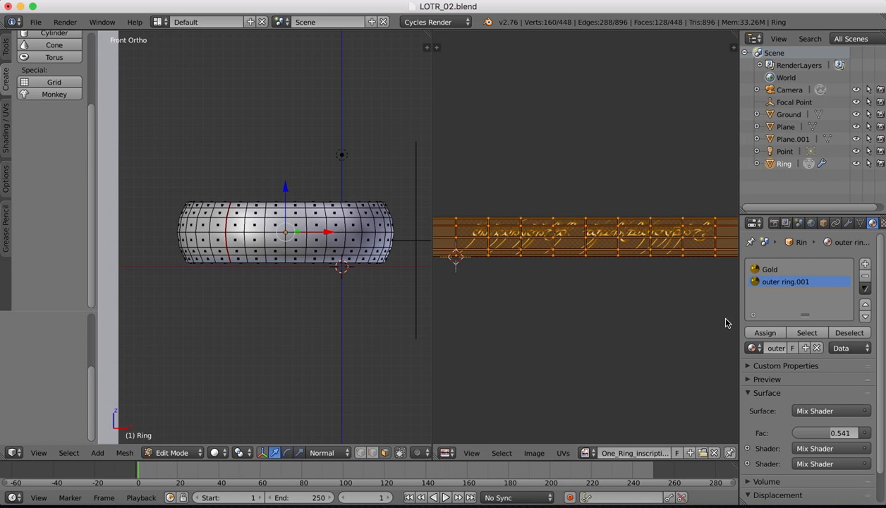
{"action": "key", "text": "super+z"}
{"action": "left_click", "coordinate": [753, 348]}
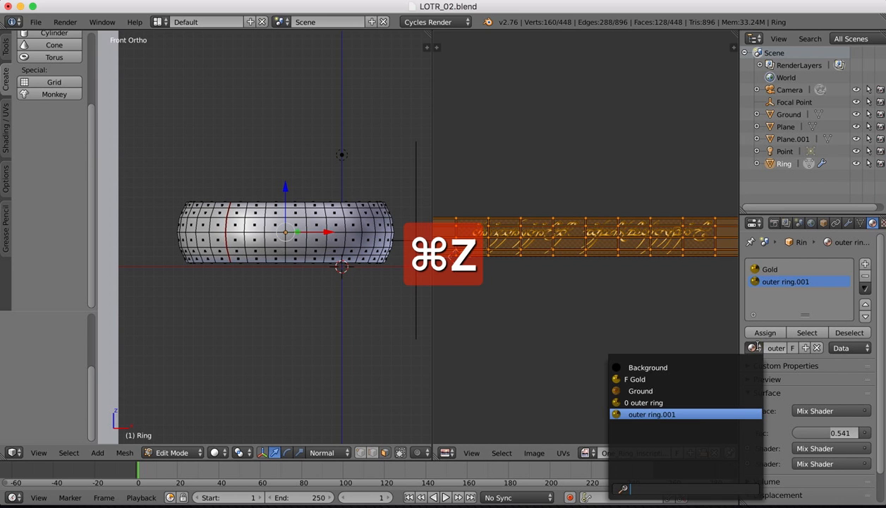
{"action": "key", "text": "Escape"}
Add a third material slot using outer ring.001 and put the original outer ring material back in the second slot
{"action": "left_click", "coordinate": [865, 264]}
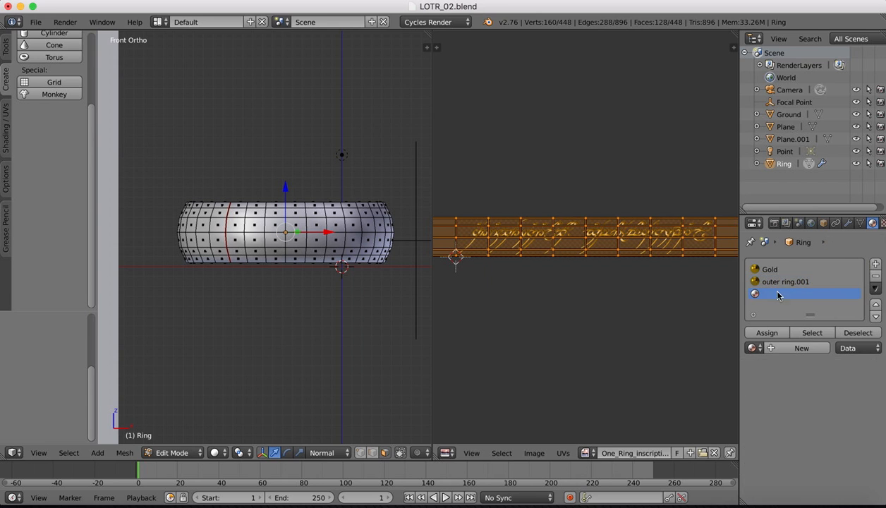
{"action": "left_click", "coordinate": [758, 348]}
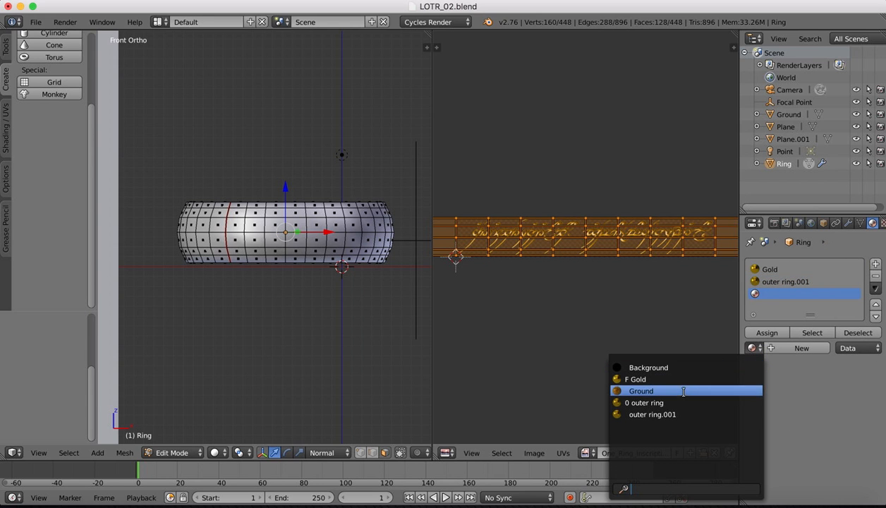
{"action": "left_click", "coordinate": [683, 414]}
{"action": "left_click", "coordinate": [793, 282]}
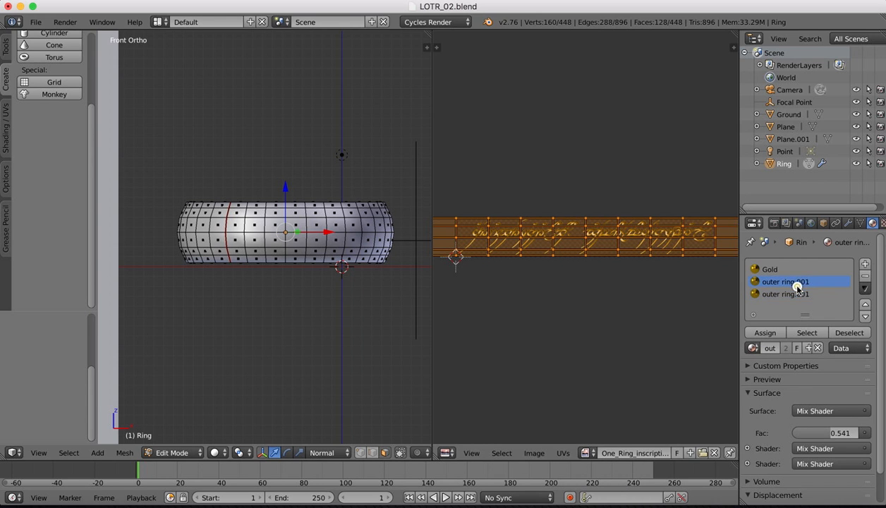
{"action": "left_click", "coordinate": [753, 347]}
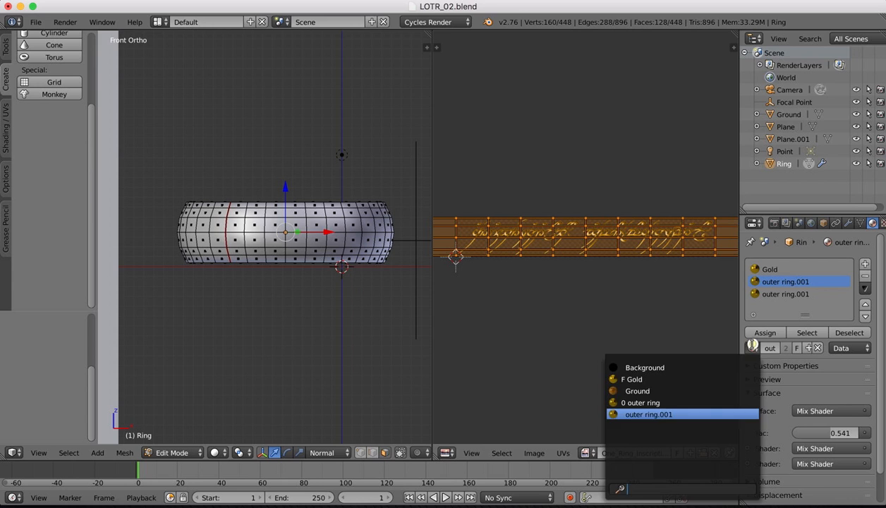
{"action": "left_click", "coordinate": [640, 403]}
Rename the copied material in the third slot as inner ring
{"action": "double_click", "coordinate": [800, 294]}
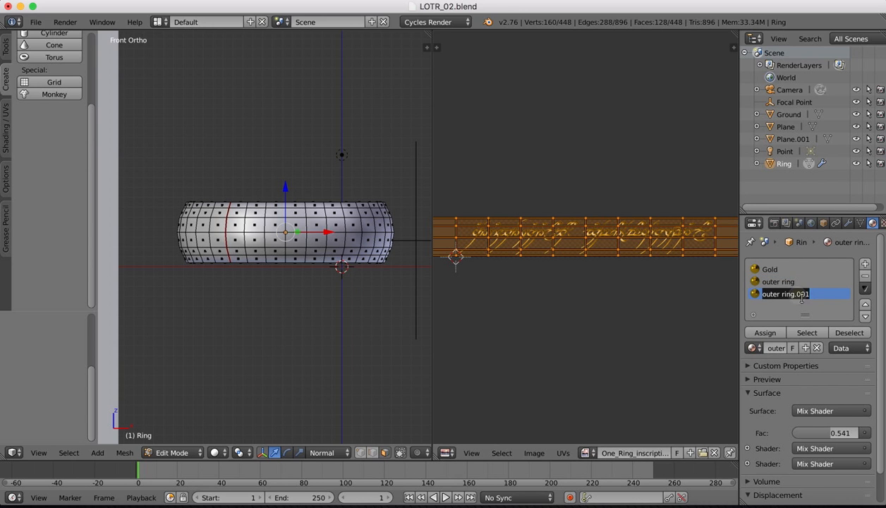
{"action": "type", "text": "inner ring"}
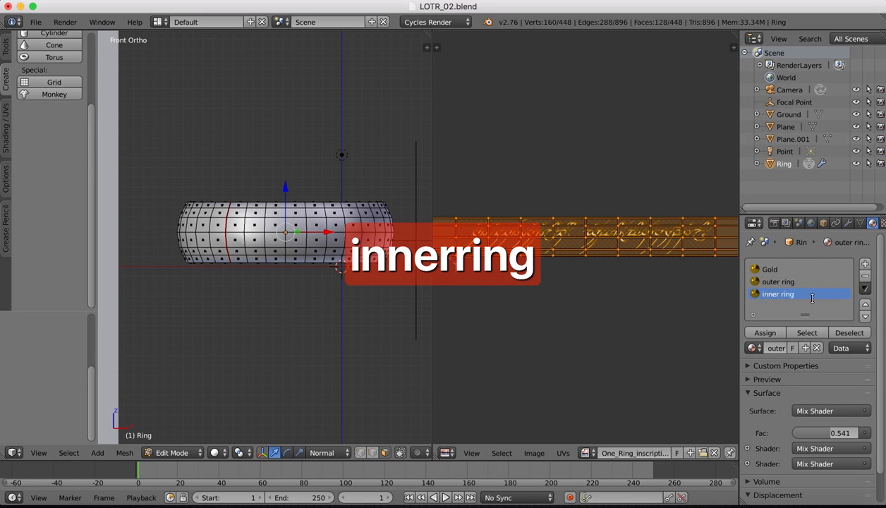
{"action": "key", "text": "Return"}
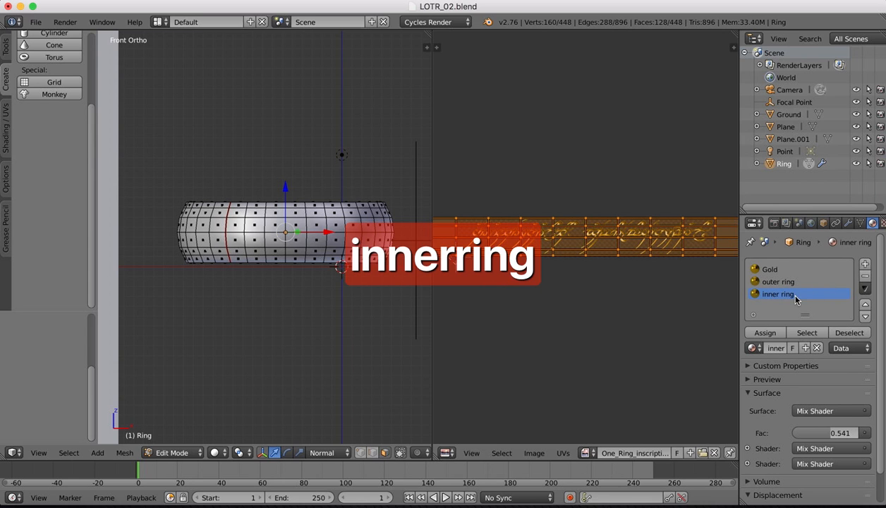
Replace the UV/Image Editor with the Node Editor and set the inner ring material's UV Map node to innerRing
{"action": "left_click", "coordinate": [828, 224]}
{"action": "left_click", "coordinate": [861, 223]}
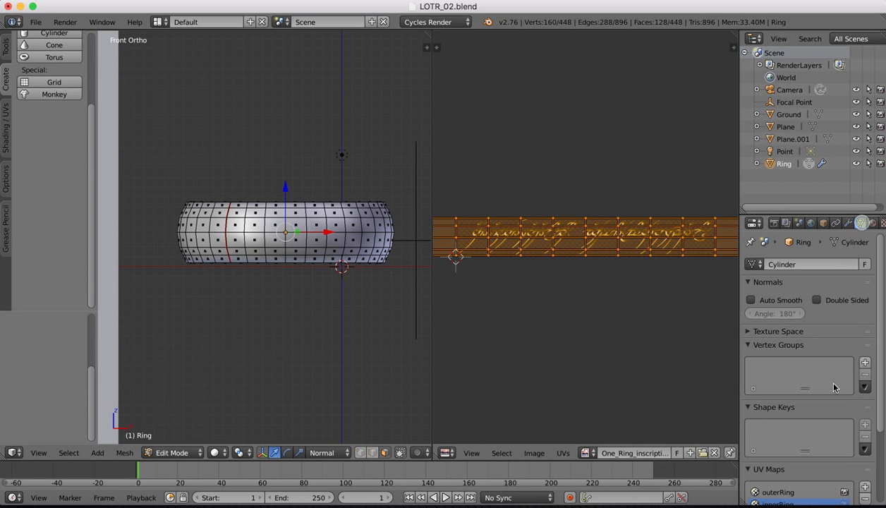
{"action": "scroll", "coordinate": [829, 381], "scroll_direction": "down", "scroll_amount": 3}
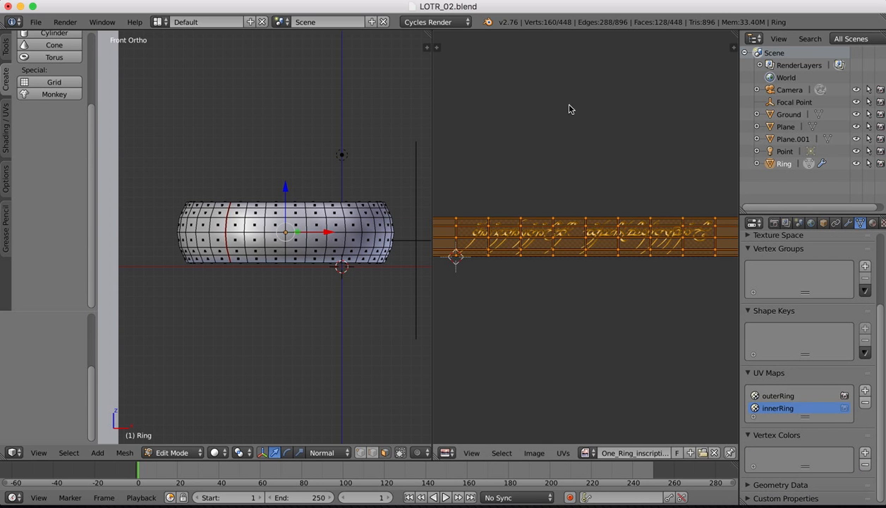
{"action": "left_click", "coordinate": [447, 453]}
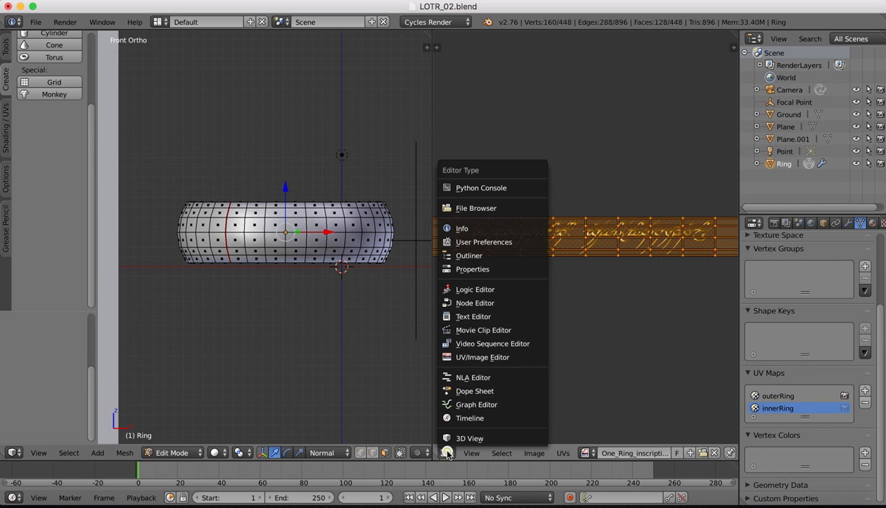
{"action": "left_click", "coordinate": [472, 307]}
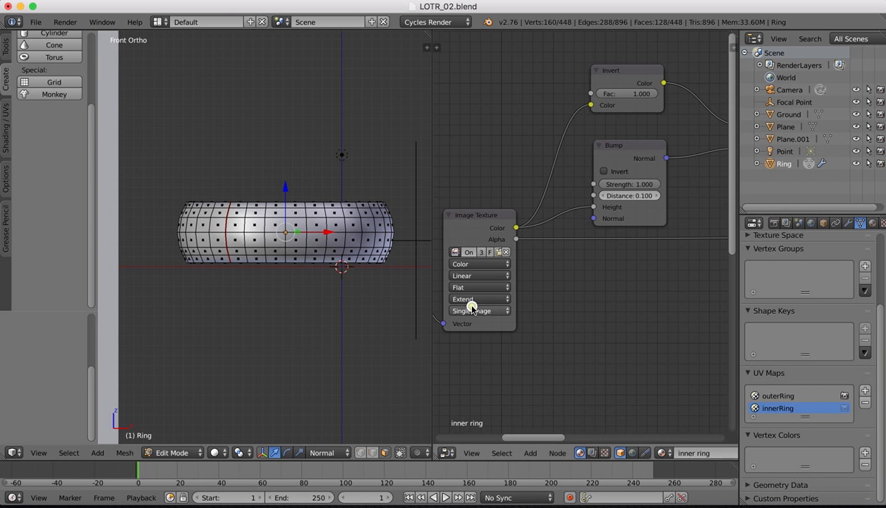
{"action": "scroll", "coordinate": [539, 215], "scroll_direction": "left", "scroll_amount": 10}
{"action": "scroll", "coordinate": [539, 219], "scroll_direction": "left", "scroll_amount": 2}
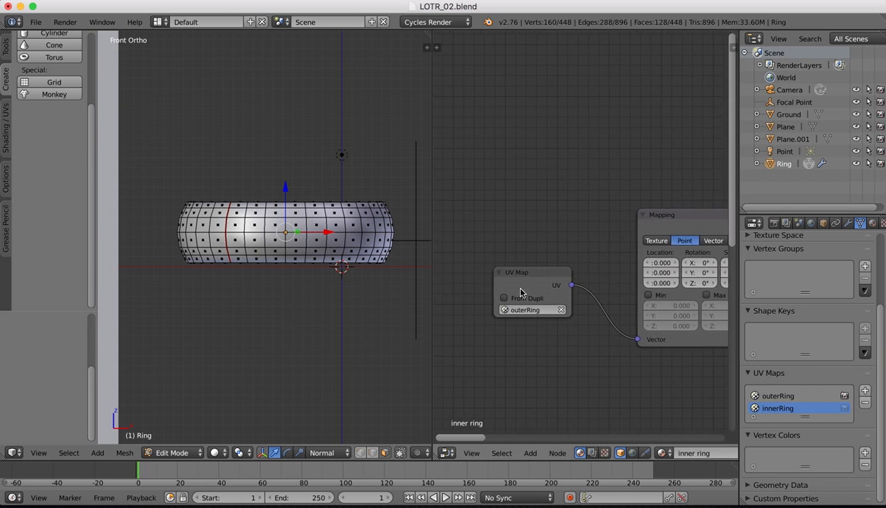
{"action": "left_click", "coordinate": [503, 313]}
{"action": "left_click", "coordinate": [509, 328]}
Load One_Ring_inscription_inner.png into the Image Texture node of the inner ring material
{"action": "scroll", "coordinate": [576, 185], "scroll_direction": "right", "scroll_amount": 20}
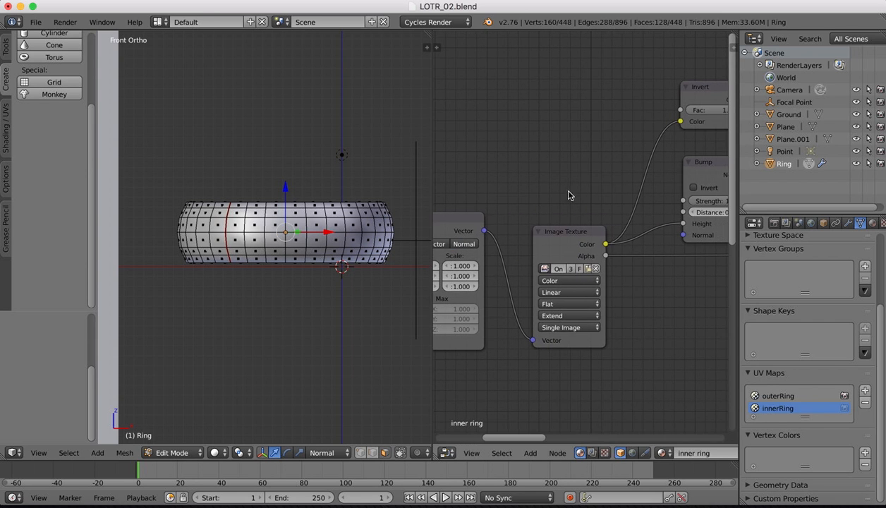
{"action": "left_click", "coordinate": [588, 269]}
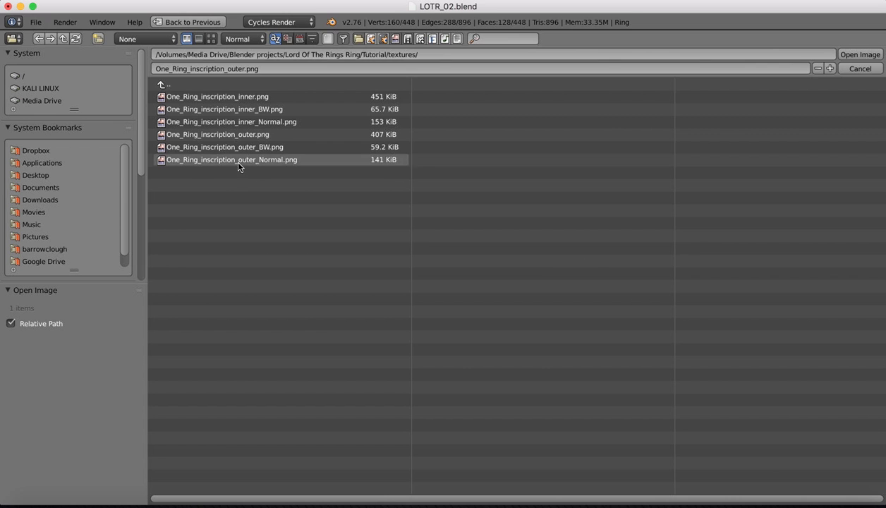
{"action": "double_click", "coordinate": [223, 98]}
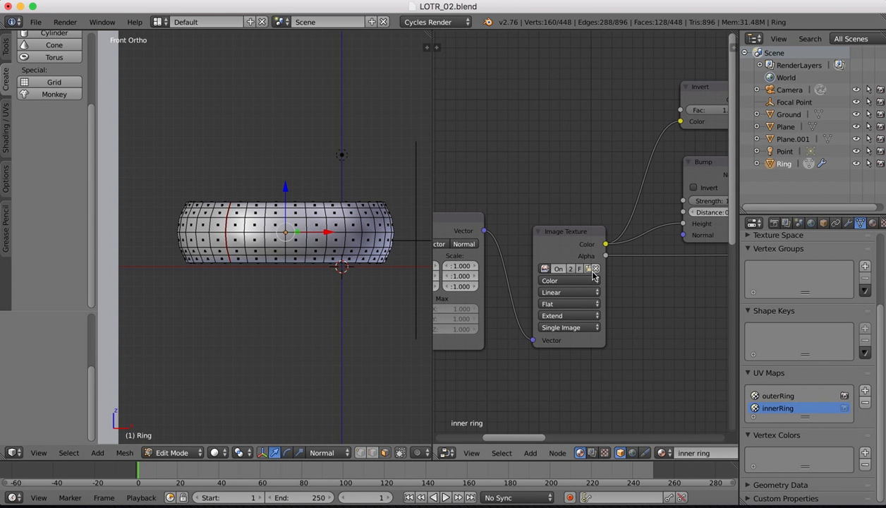
Return the ring to Object Mode and preview it with Rendered shading through the camera
{"action": "left_click", "coordinate": [171, 452]}
{"action": "left_click", "coordinate": [173, 438]}
{"action": "left_click", "coordinate": [240, 455]}
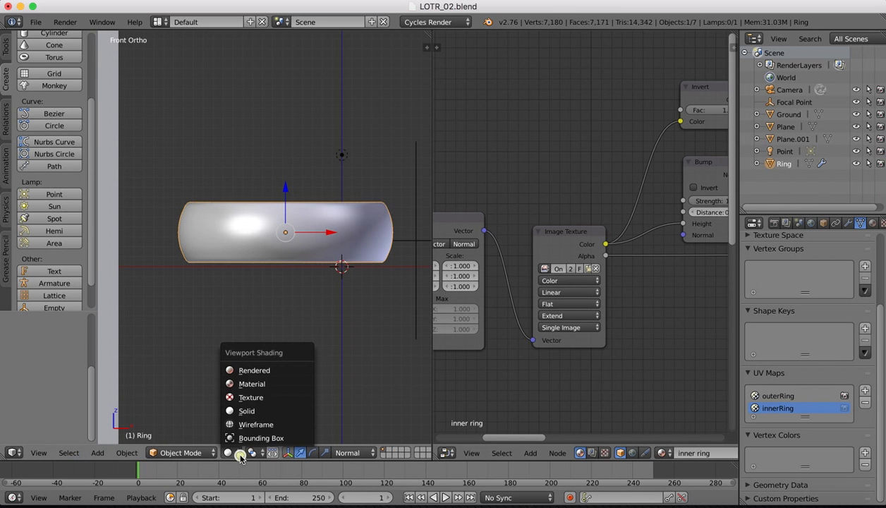
{"action": "left_click", "coordinate": [247, 370]}
{"action": "left_click", "coordinate": [39, 453]}
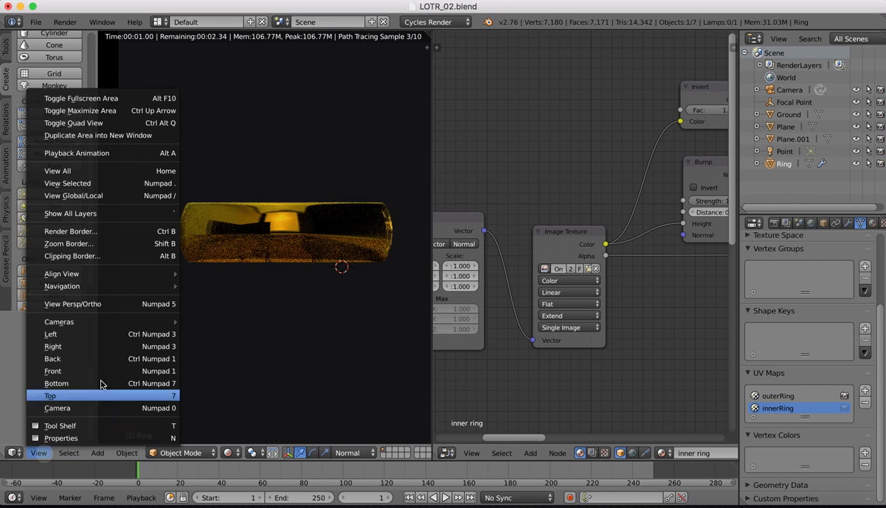
{"action": "left_click", "coordinate": [72, 407]}
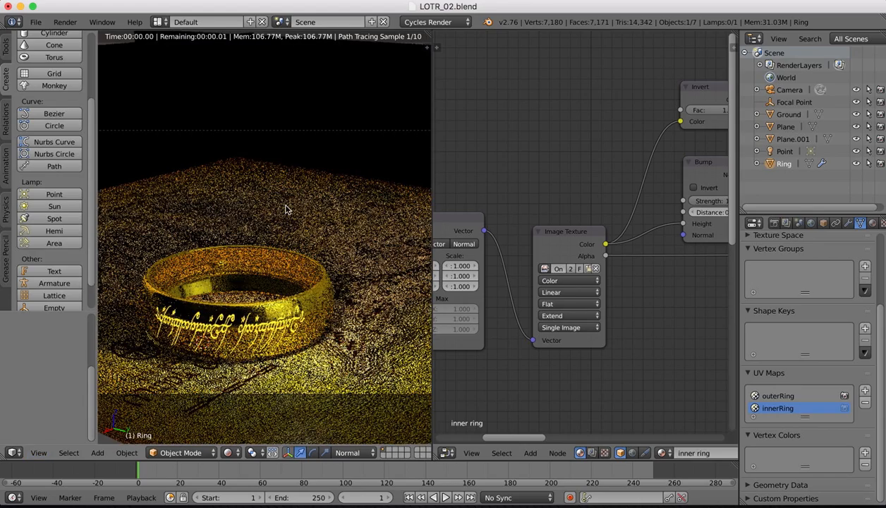
Examine the rendered ring's inner wall from outside the camera, return to the camera view and look over the inner ring node tree
{"action": "key", "text": "KP_0"}
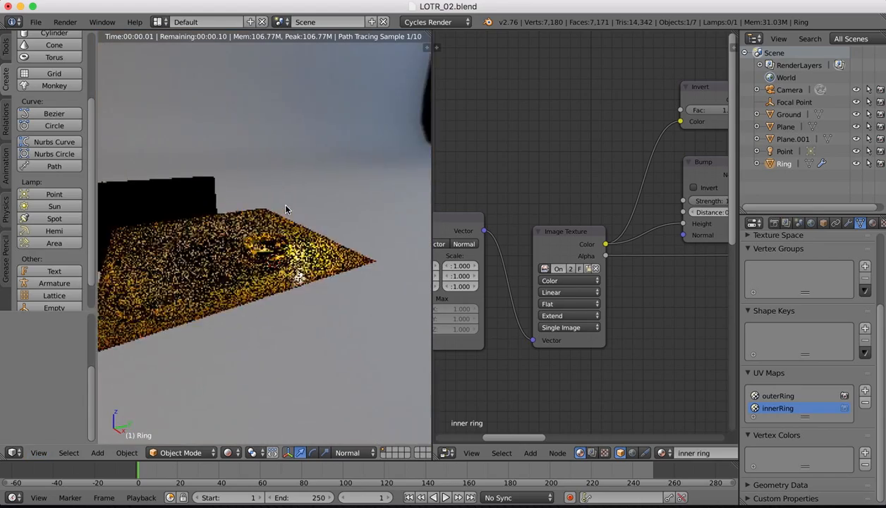
{"action": "scroll", "coordinate": [241, 188], "scroll_direction": "up", "scroll_amount": 1}
{"action": "scroll", "coordinate": [241, 188], "scroll_direction": "up", "scroll_amount": 5}
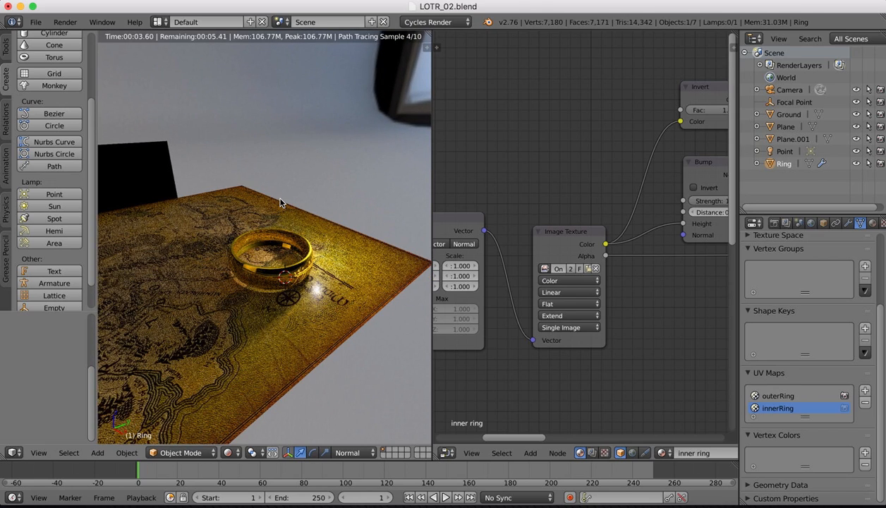
{"action": "left_click", "coordinate": [35, 459]}
{"action": "left_click", "coordinate": [58, 408]}
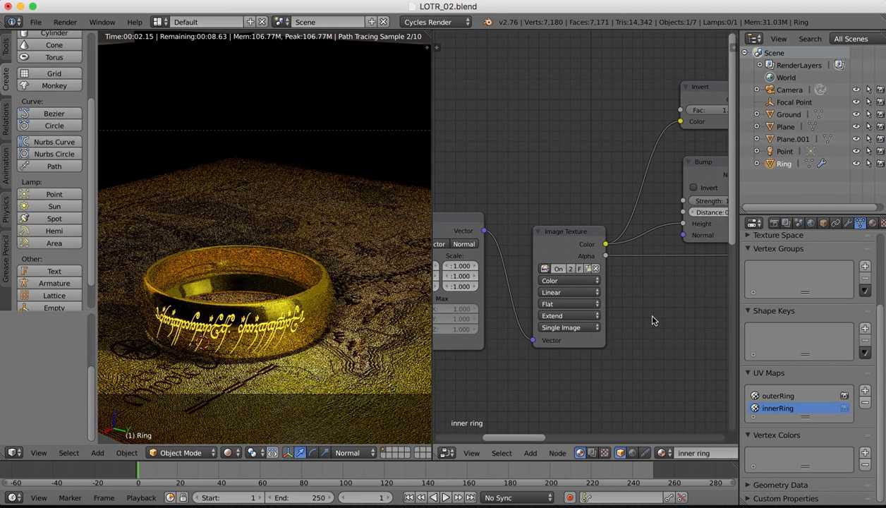
{"action": "scroll", "coordinate": [653, 321], "scroll_direction": "down", "scroll_amount": 3}
{"action": "scroll", "coordinate": [653, 321], "scroll_direction": "down", "scroll_amount": 6}
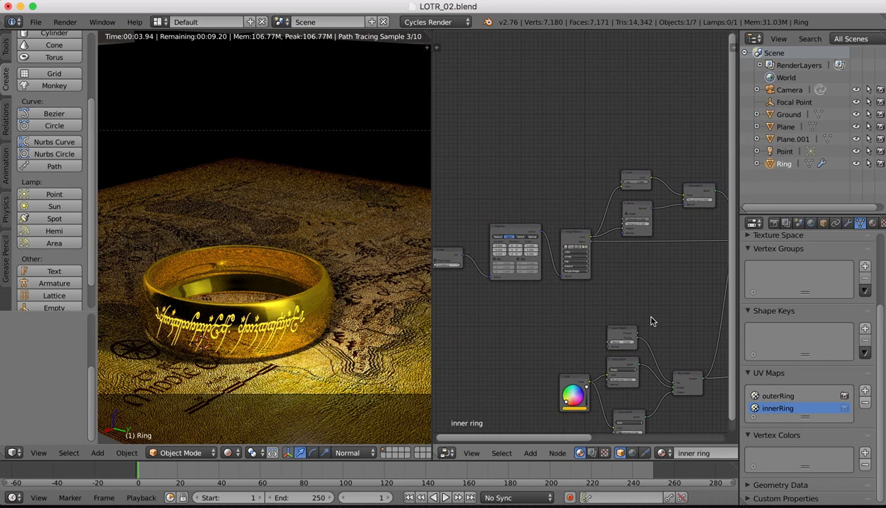
Look over the inner ring node tree, examine the rendered ring's inner wall from several angles and return to the camera view
{"action": "scroll", "coordinate": [653, 321], "scroll_direction": "down", "scroll_amount": 3, "text": "shift"}
{"action": "scroll", "coordinate": [653, 322], "scroll_direction": "down", "scroll_amount": 2}
{"action": "scroll", "coordinate": [653, 321], "scroll_direction": "up", "scroll_amount": 5}
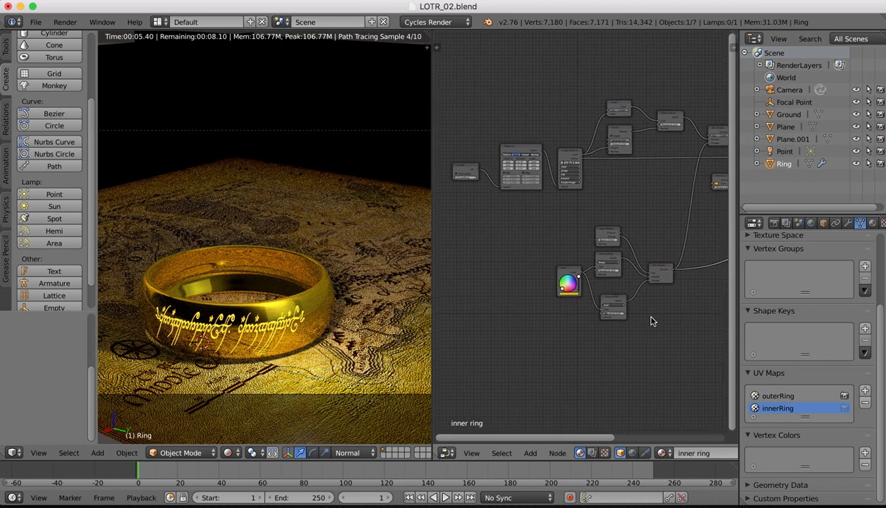
{"action": "scroll", "coordinate": [653, 321], "scroll_direction": "right", "scroll_amount": 4}
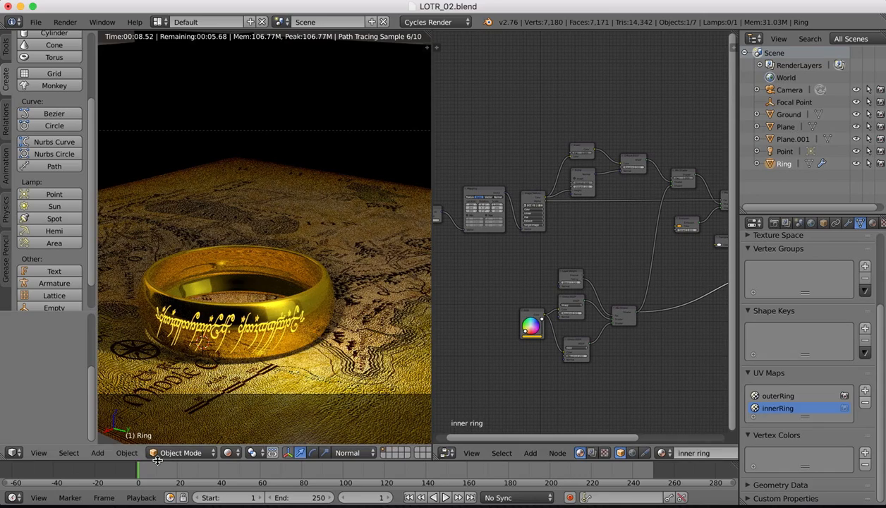
{"action": "middle_click_drag", "start_coordinate": [281, 299], "coordinate": [278, 175]}
{"action": "scroll", "coordinate": [249, 181], "scroll_direction": "up", "scroll_amount": 7}
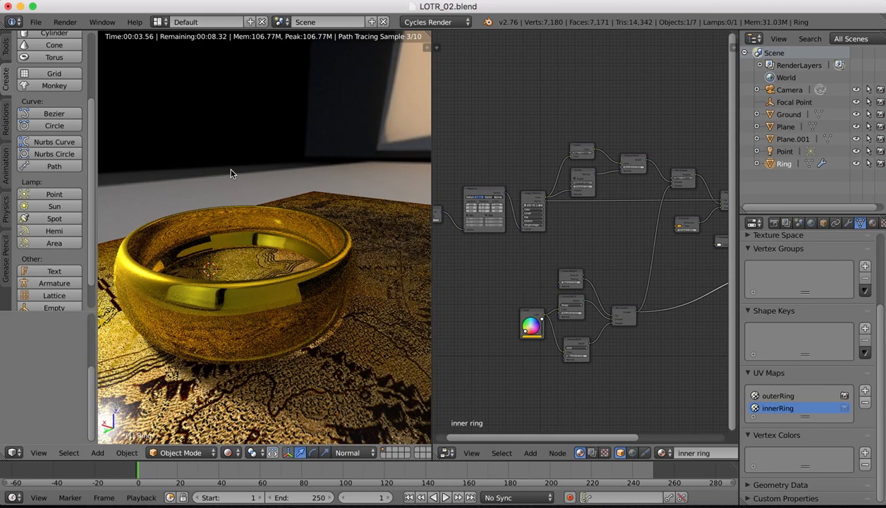
{"action": "scroll", "coordinate": [231, 174], "scroll_direction": "up", "scroll_amount": 4}
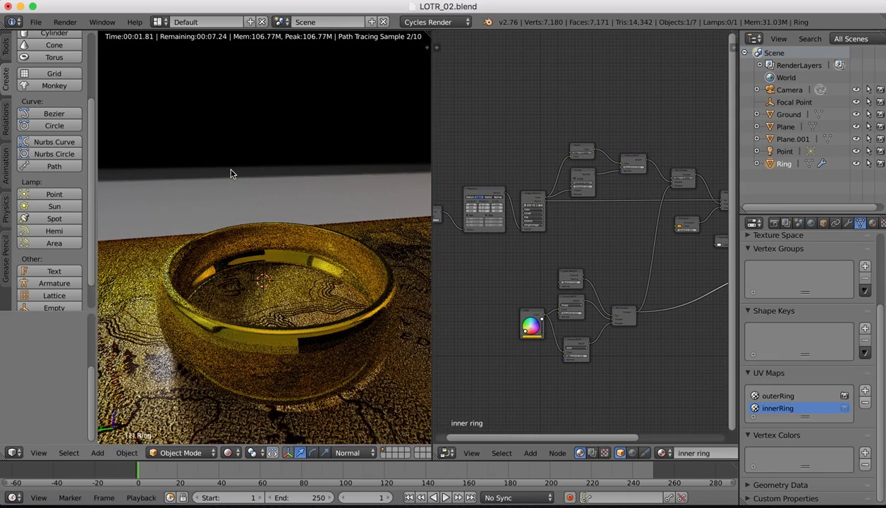
{"action": "scroll", "coordinate": [231, 173], "scroll_direction": "left", "scroll_amount": 10}
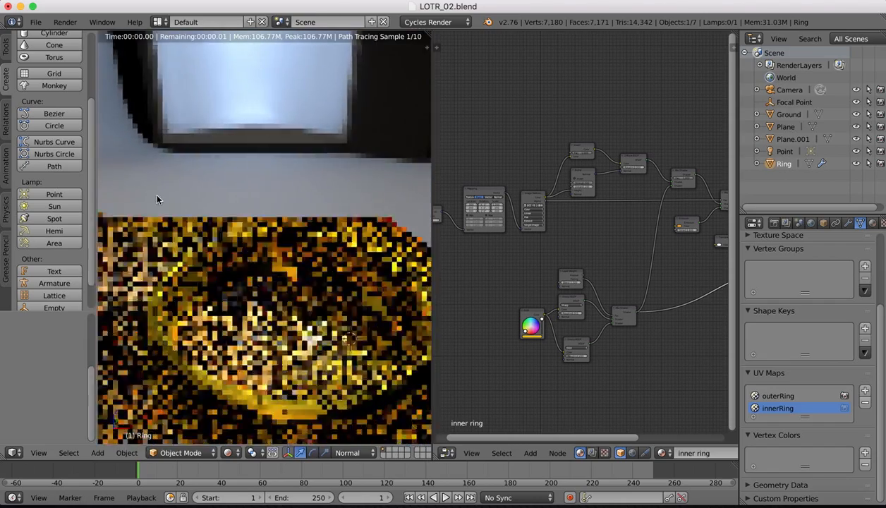
{"action": "left_click", "coordinate": [39, 452]}
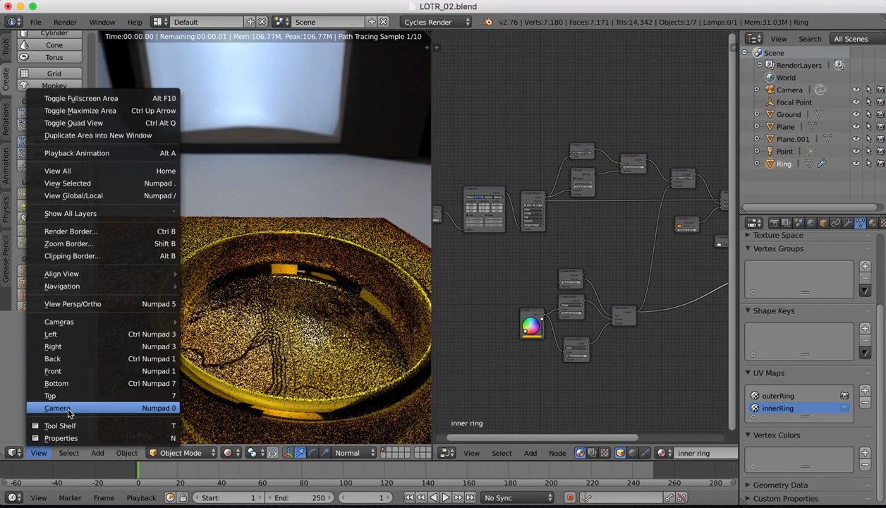
{"action": "left_click", "coordinate": [68, 408]}
Preview the inner ring's Image Texture node directly on the material output and check its Mapping and UV Map nodes
{"action": "scroll", "coordinate": [504, 152], "scroll_direction": "up", "scroll_amount": 5}
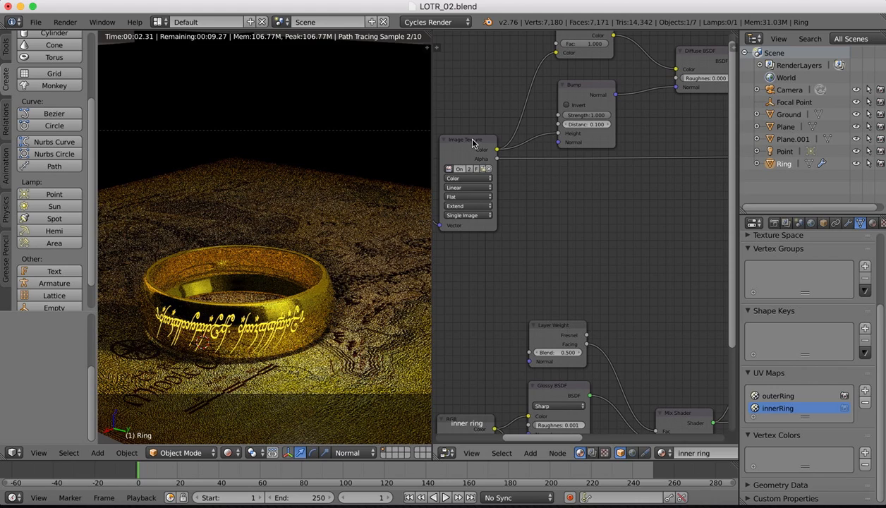
{"action": "left_click", "coordinate": [473, 141], "text": "ctrl+shift"}
{"action": "scroll", "coordinate": [526, 224], "scroll_direction": "left", "scroll_amount": 2}
{"action": "scroll", "coordinate": [526, 223], "scroll_direction": "up", "scroll_amount": 1}
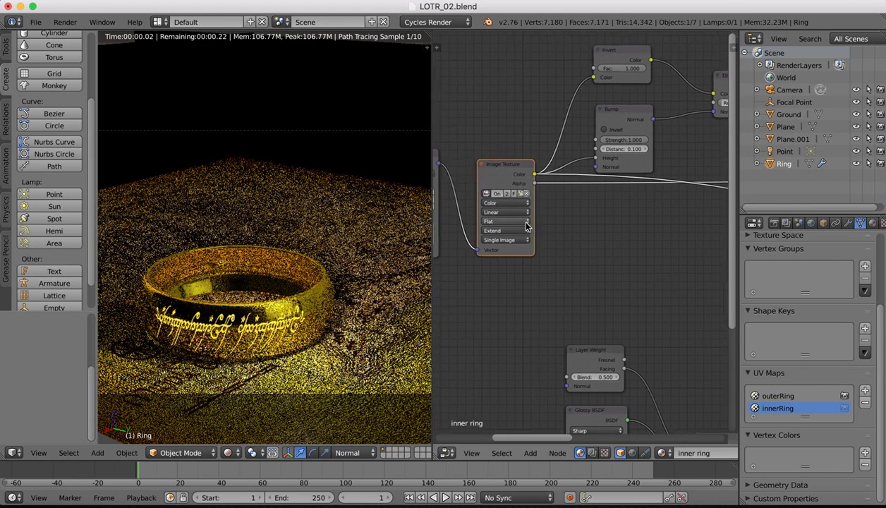
{"action": "scroll", "coordinate": [527, 225], "scroll_direction": "left", "scroll_amount": 5}
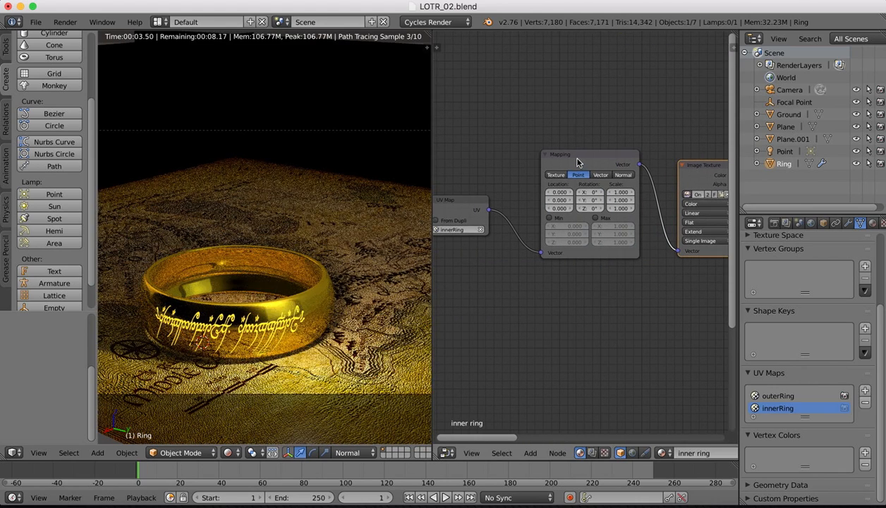
Assign the inner ring material to the selected inner faces in Edit Mode using Solid shading, then return to Rendered shading
{"action": "left_click", "coordinate": [230, 453]}
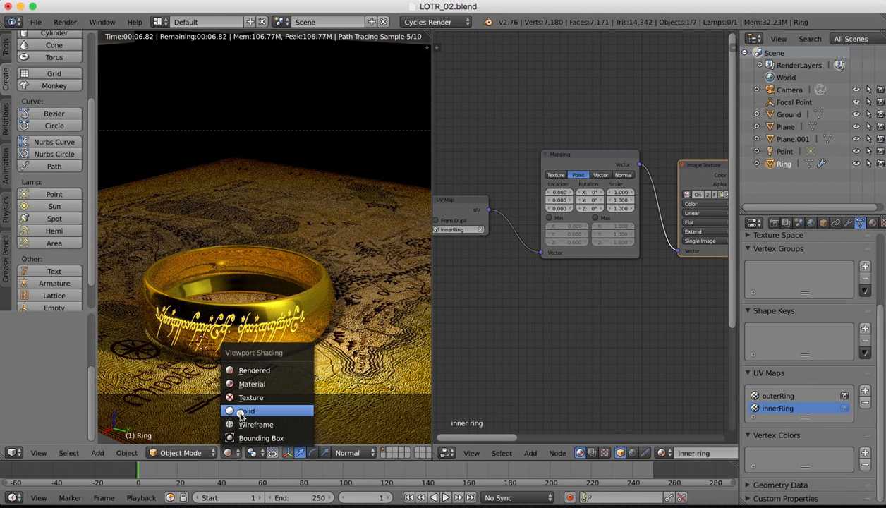
{"action": "left_click", "coordinate": [243, 413]}
{"action": "key", "text": "Tab"}
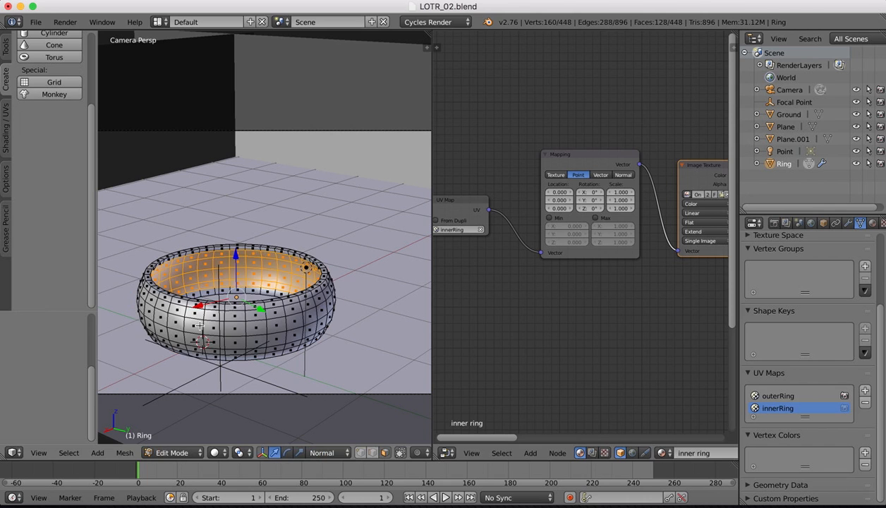
{"action": "scroll", "coordinate": [841, 270], "scroll_direction": "up", "scroll_amount": 1}
{"action": "scroll", "coordinate": [843, 264], "scroll_direction": "up", "scroll_amount": 2}
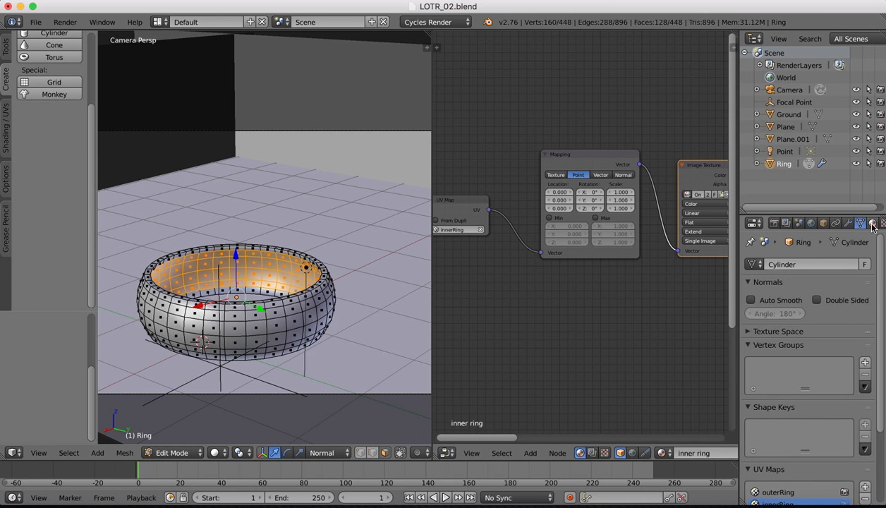
{"action": "left_click", "coordinate": [872, 223]}
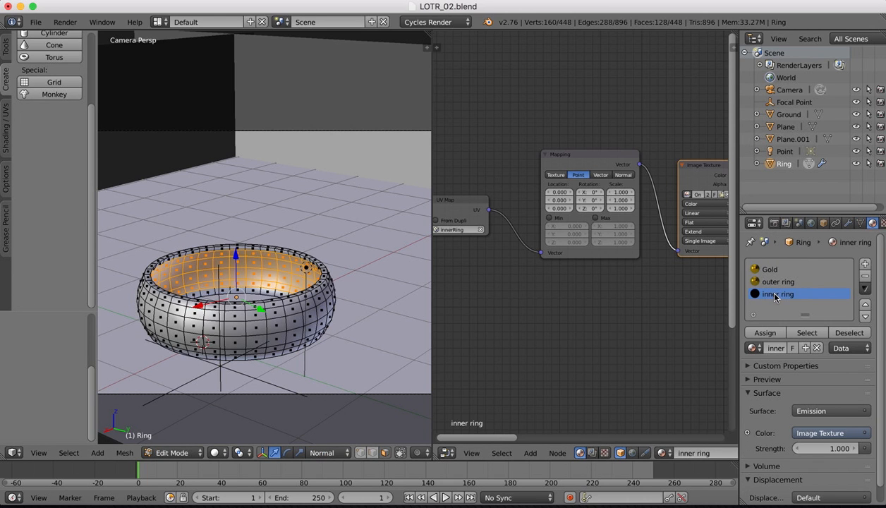
{"action": "left_click", "coordinate": [767, 334]}
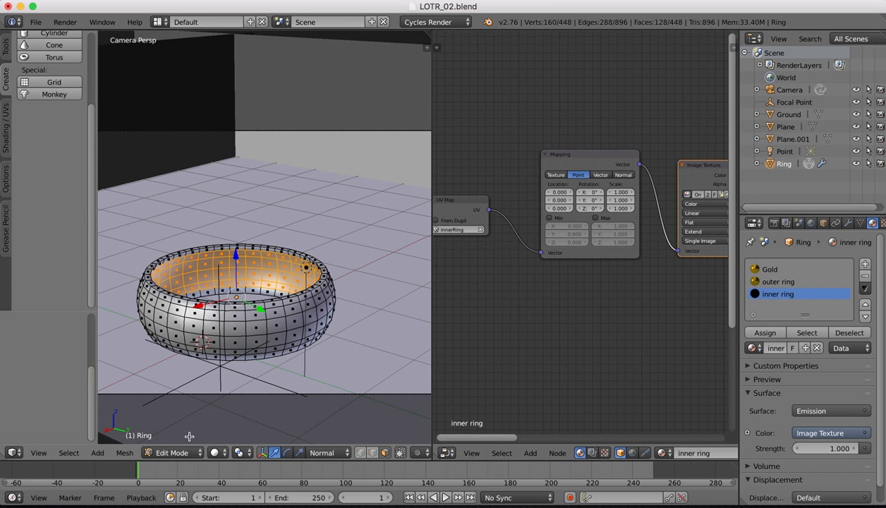
{"action": "left_click", "coordinate": [216, 452]}
{"action": "left_click", "coordinate": [237, 371]}
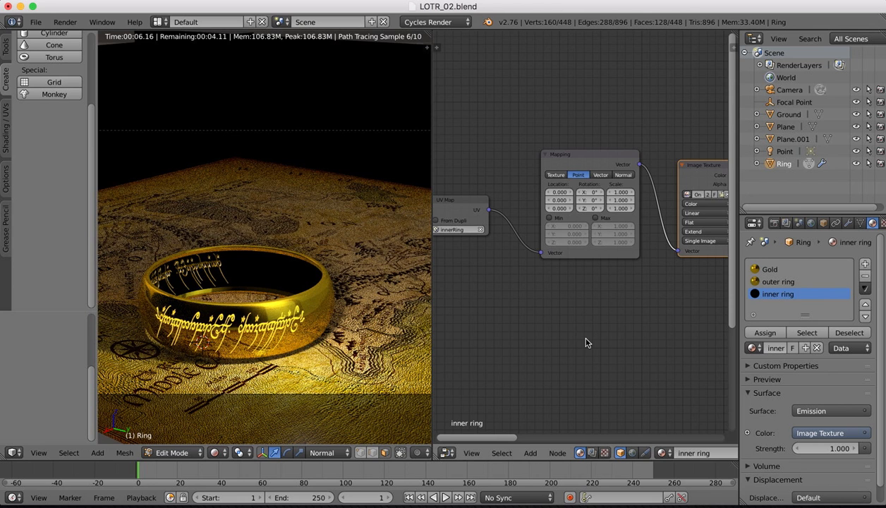
Reconnect the final Mix Shader to the inner ring material's output in place of the image texture preview
{"action": "scroll", "coordinate": [586, 343], "scroll_direction": "down", "scroll_amount": 2}
{"action": "scroll", "coordinate": [674, 204], "scroll_direction": "right", "scroll_amount": 10}
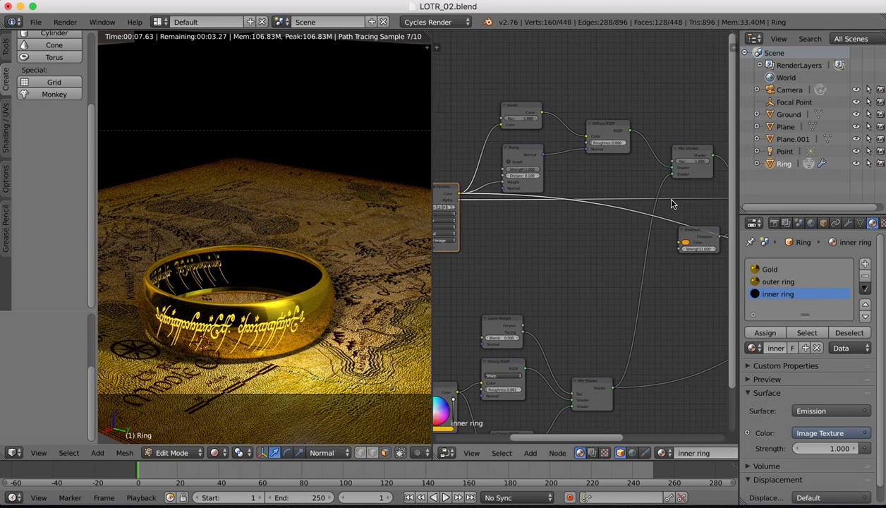
{"action": "scroll", "coordinate": [674, 204], "scroll_direction": "right", "scroll_amount": 6}
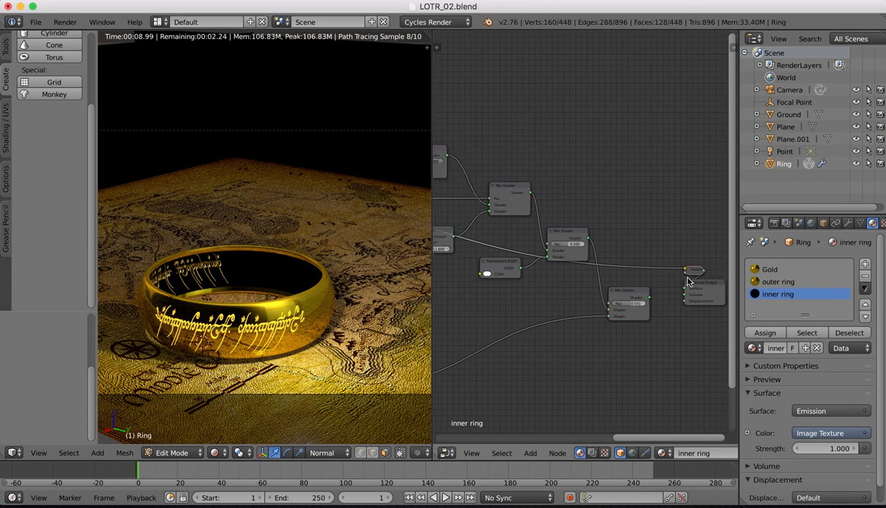
{"action": "left_click", "coordinate": [569, 295], "text": "ctrl+shift"}
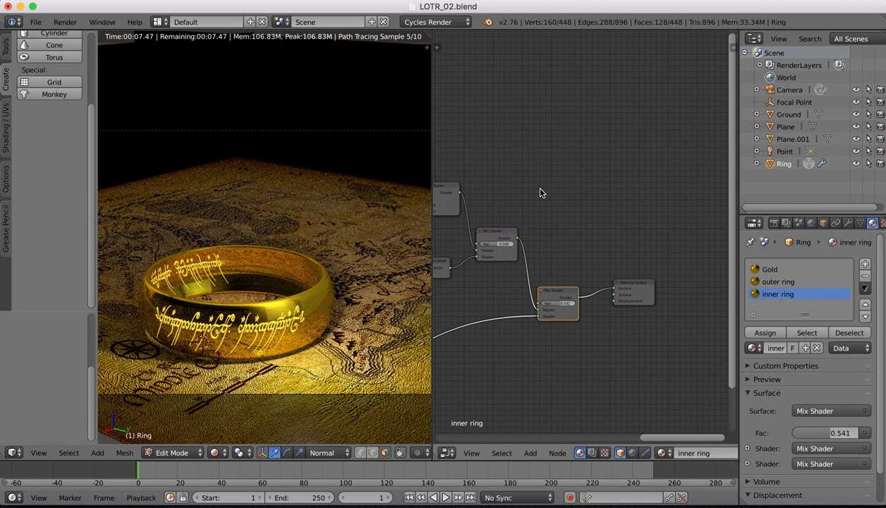
Replace the Node Editor with the UV/Image Editor and shift the inner ring UVs along positive X over the inscription
{"action": "middle_click_drag", "start_coordinate": [540, 192], "coordinate": [672, 193]}
{"action": "left_click", "coordinate": [447, 453]}
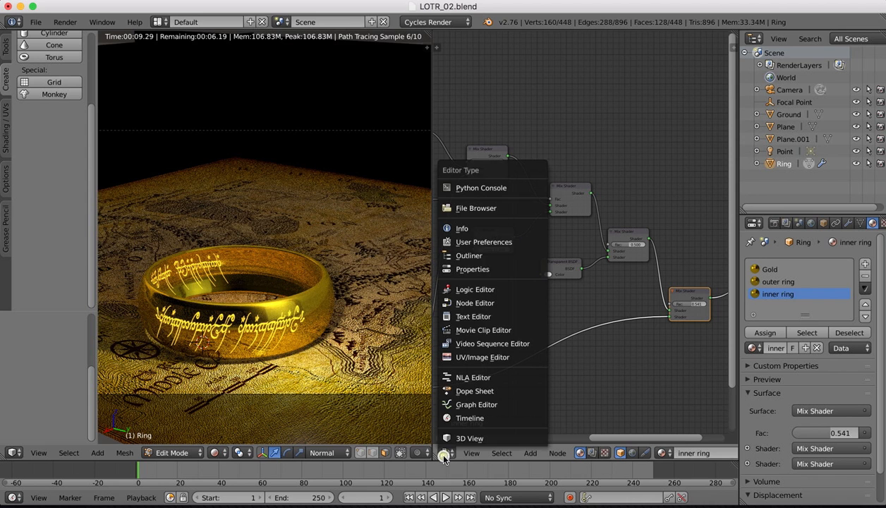
{"action": "left_click", "coordinate": [474, 357]}
{"action": "scroll", "coordinate": [543, 214], "scroll_direction": "down", "scroll_amount": 3}
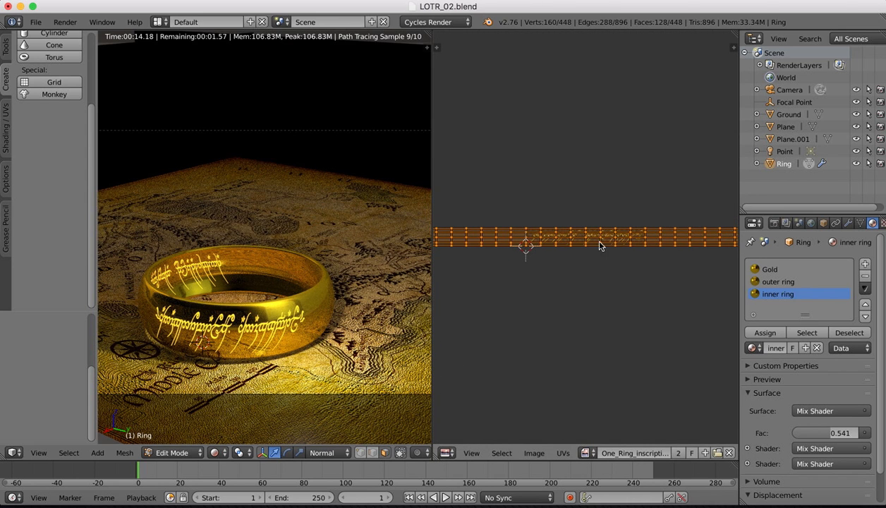
{"action": "key", "text": "g"}
{"action": "key", "text": "x"}
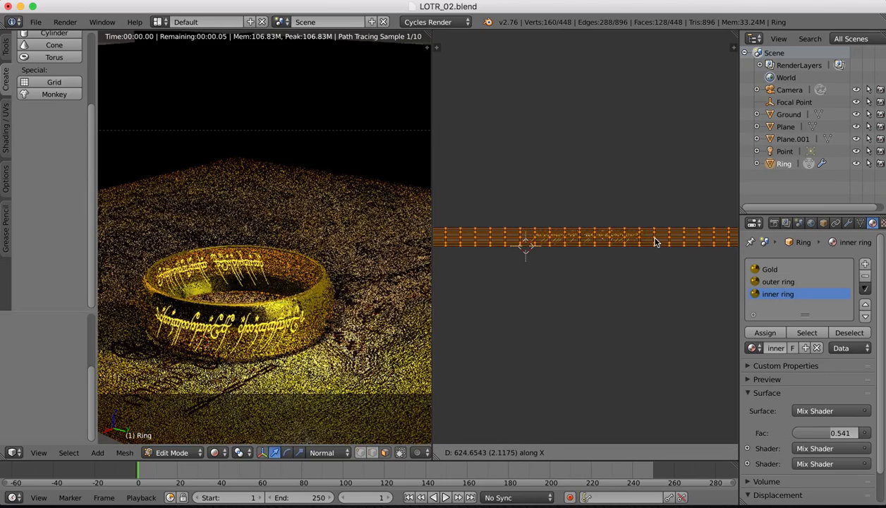
{"action": "left_click", "coordinate": [634, 238]}
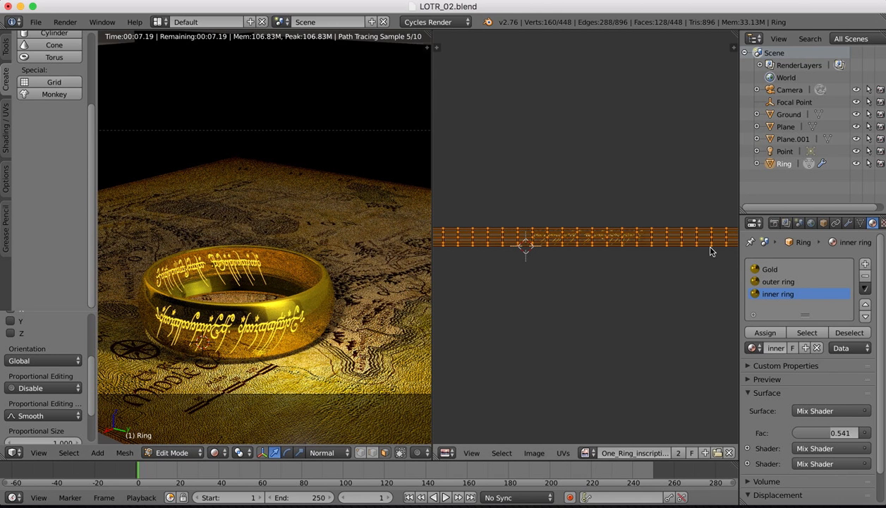
Return to the Node Editor and set the inner ring Mapping node's Y rotation to 180°
{"action": "left_click", "coordinate": [448, 454]}
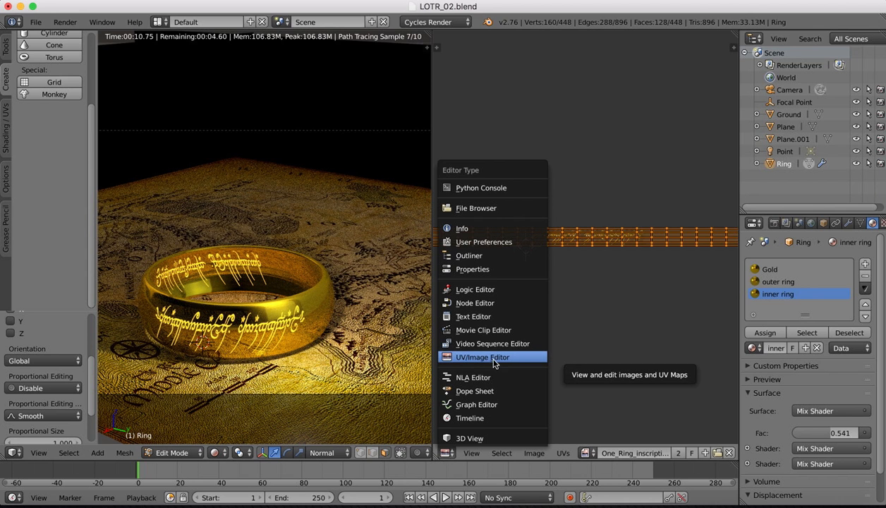
{"action": "left_click", "coordinate": [471, 305]}
{"action": "scroll", "coordinate": [504, 197], "scroll_direction": "left", "scroll_amount": 10}
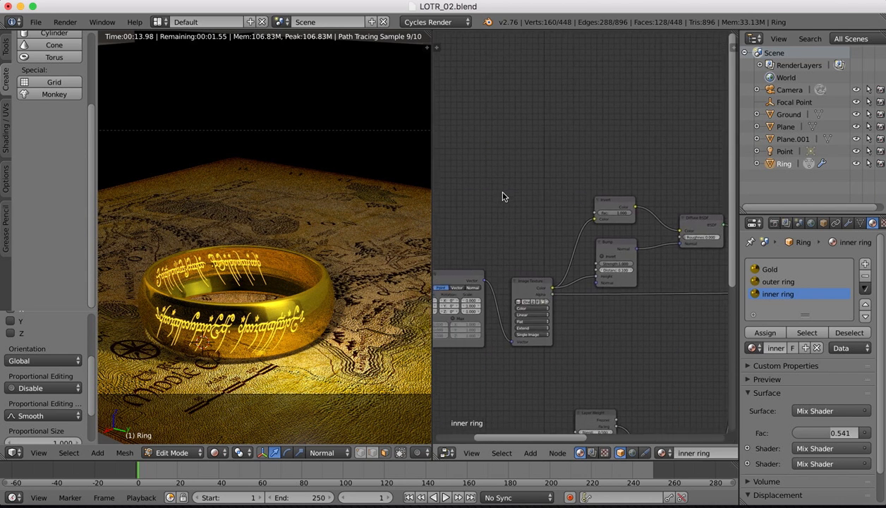
{"action": "scroll", "coordinate": [502, 294], "scroll_direction": "up", "scroll_amount": 2}
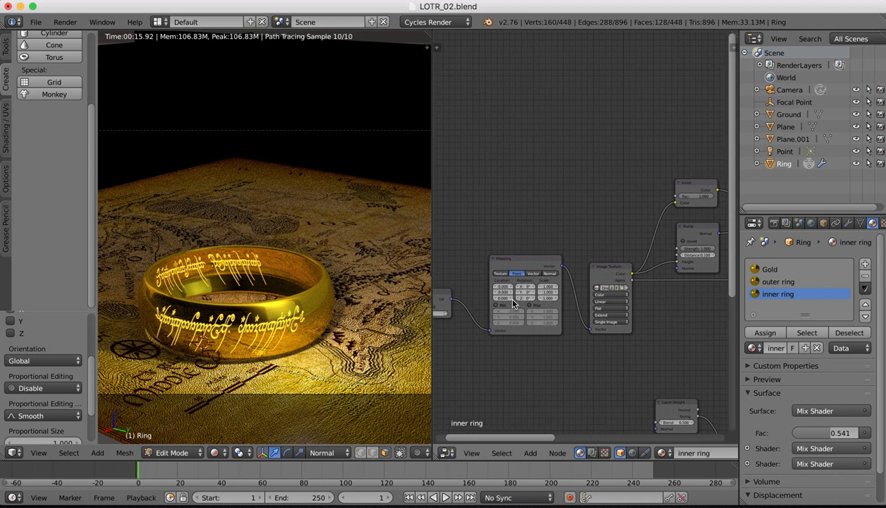
{"action": "left_click", "coordinate": [501, 323]}
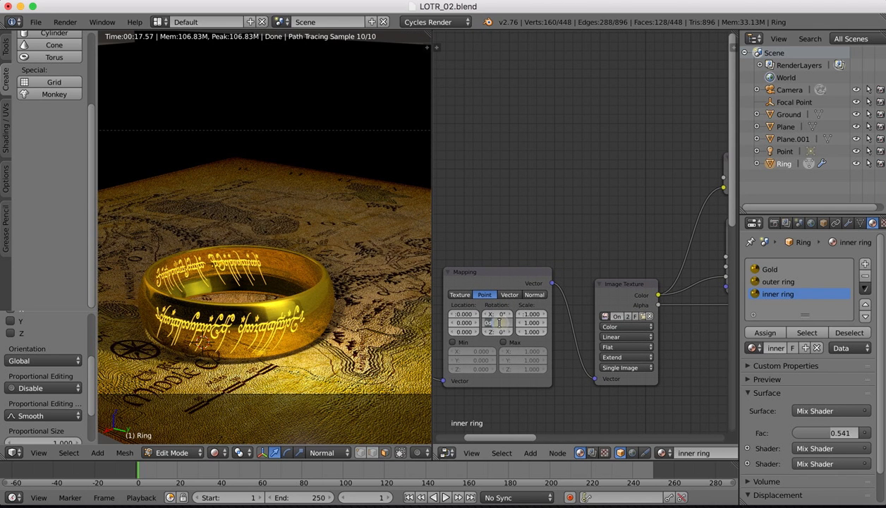
{"action": "type", "text": "180"}
{"action": "key", "text": "Return"}
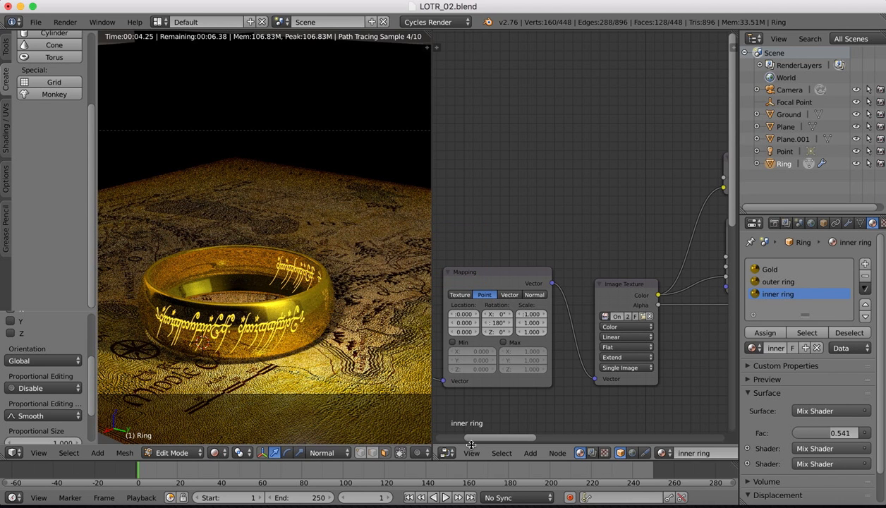
Reopen the UV/Image Editor and shift the inner ring UVs along negative X to centre the inscription on the visible inner wall
{"action": "left_click", "coordinate": [447, 454]}
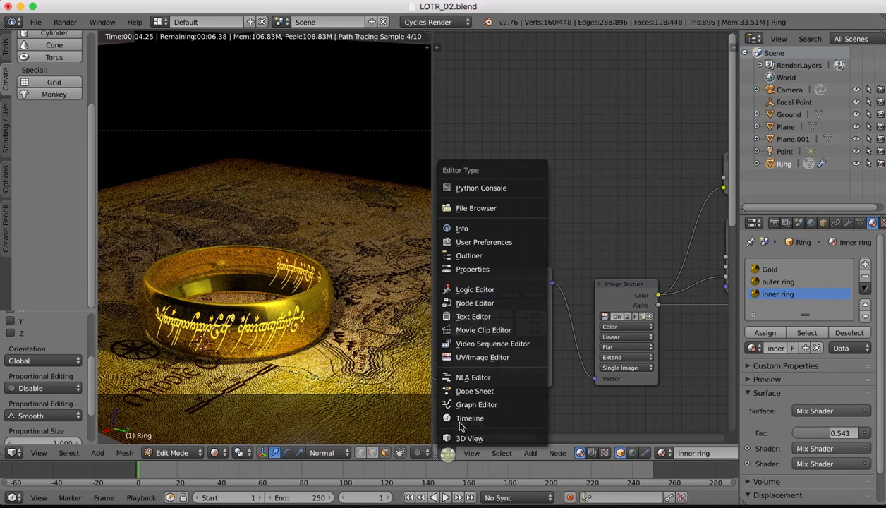
{"action": "left_click", "coordinate": [475, 356]}
{"action": "key", "text": "g"}
{"action": "key", "text": "x"}
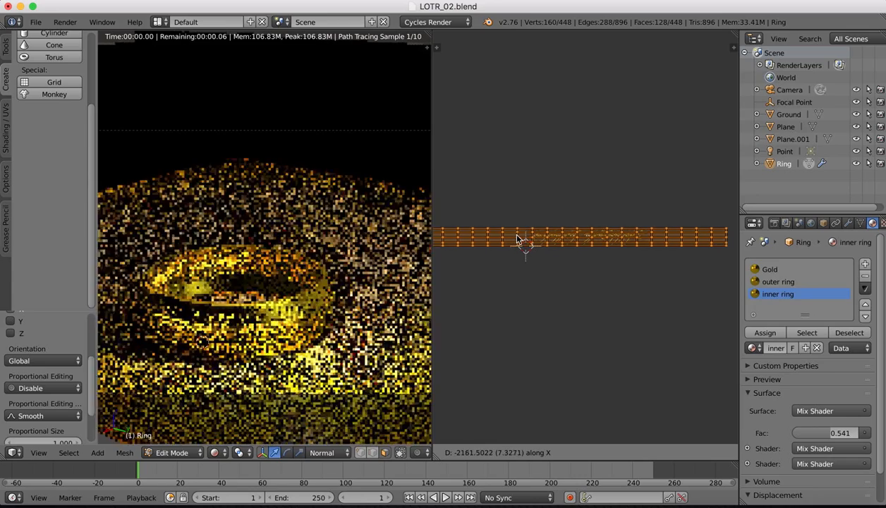
{"action": "left_click", "coordinate": [522, 239]}
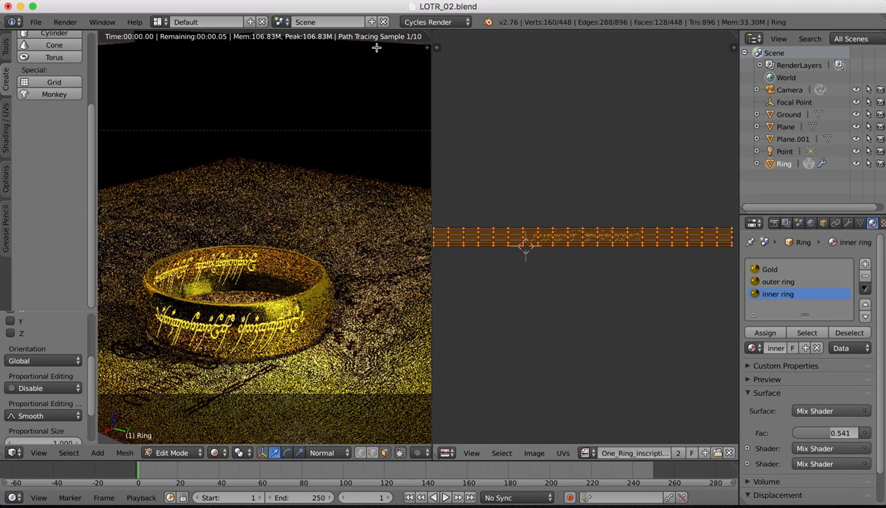
Merge the UV/Image Editor area into the 3D View and show the whole camera frame in the enlarged view
{"action": "key", "text": "g"}
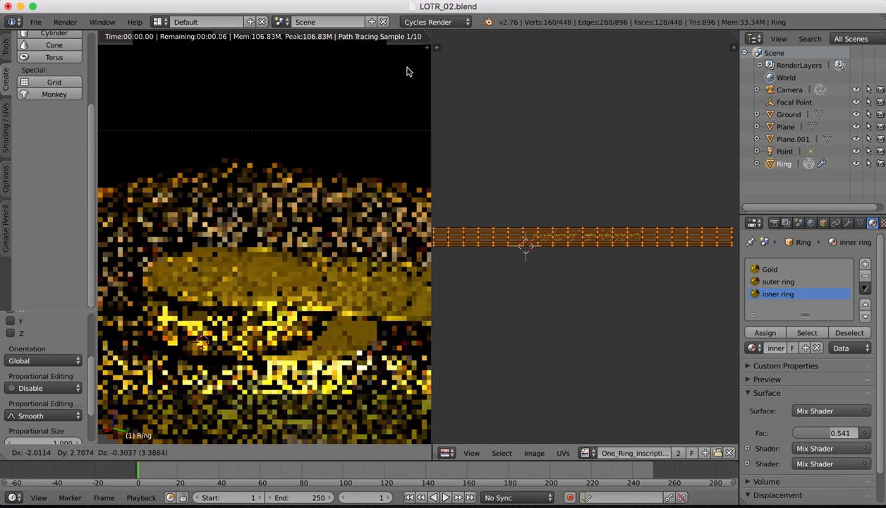
{"action": "key", "text": "Escape"}
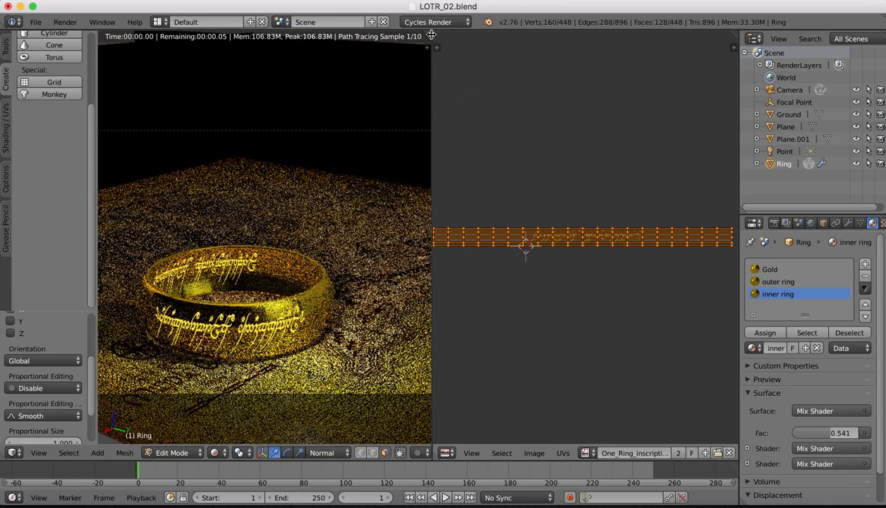
{"action": "left_click_drag", "start_coordinate": [430, 36], "coordinate": [705, 205]}
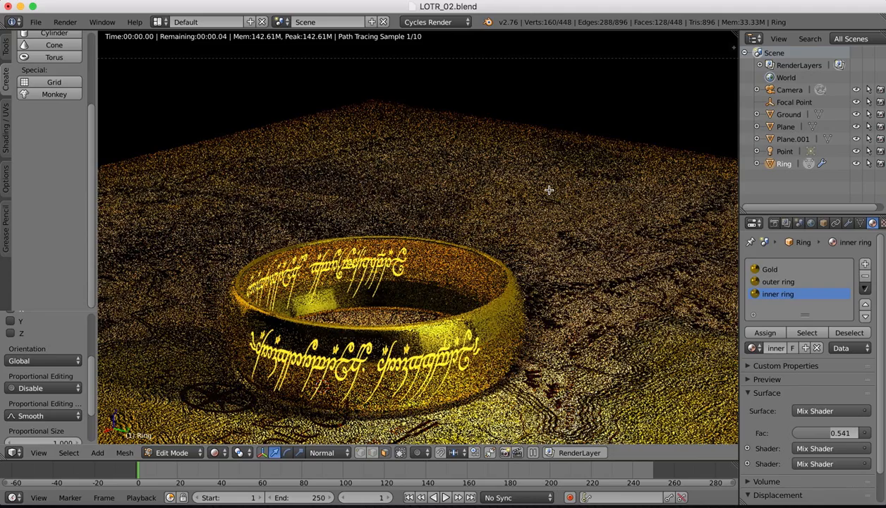
{"action": "key", "text": "KP_0"}
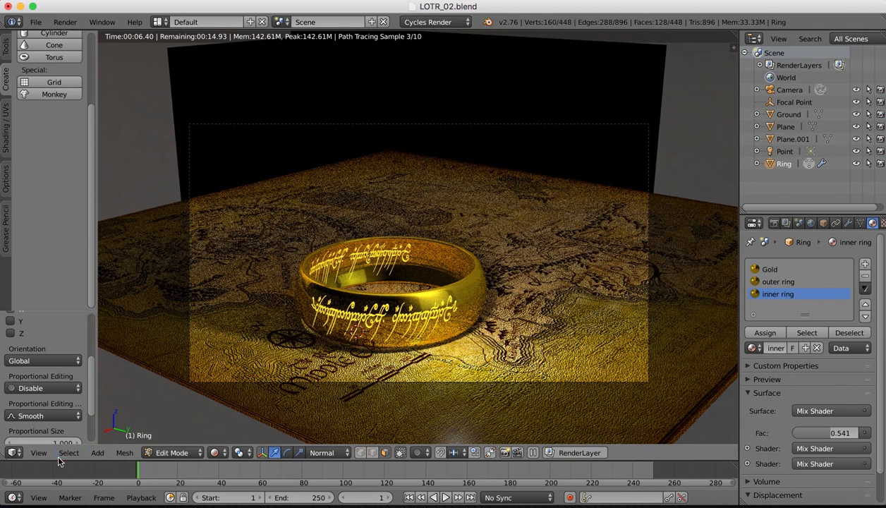
Switch the 3D View area to the Node Editor, hide the node properties region and show the whole inner ring node tree
{"action": "left_click", "coordinate": [12, 454]}
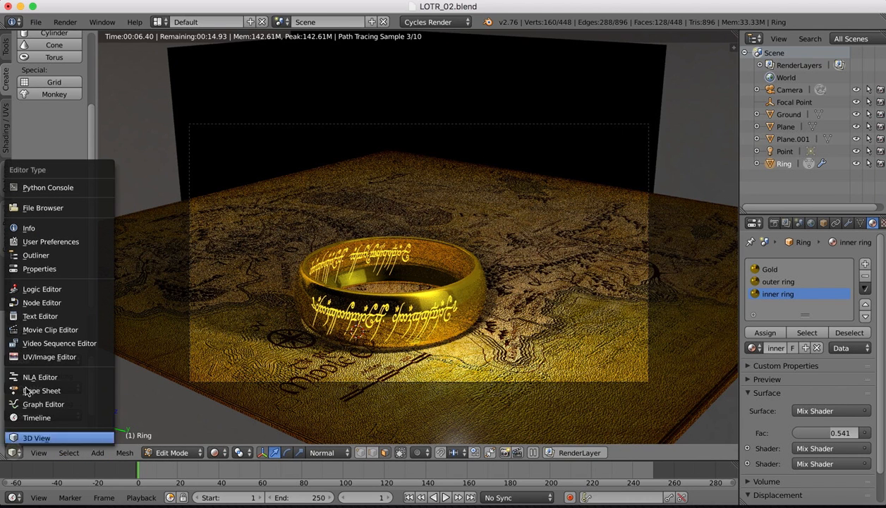
{"action": "left_click", "coordinate": [40, 305]}
{"action": "middle_click_drag", "start_coordinate": [392, 217], "coordinate": [547, 151]}
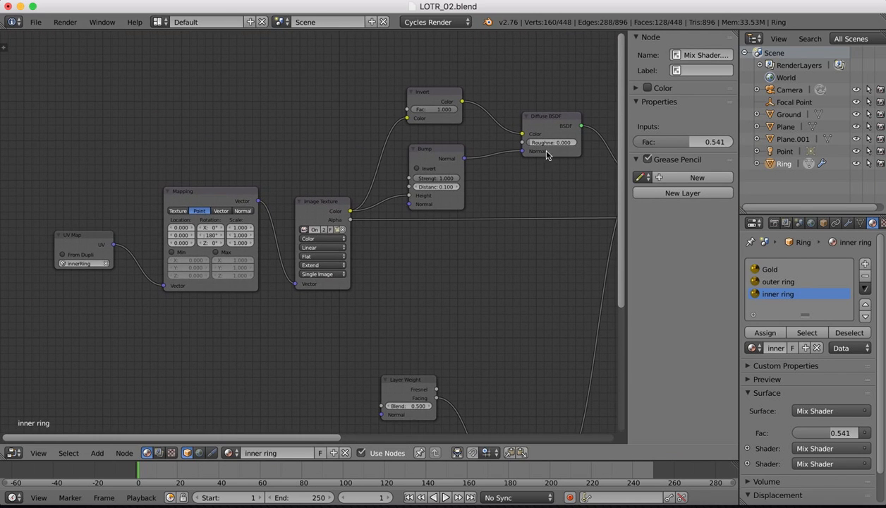
{"action": "key", "text": "n"}
{"action": "scroll", "coordinate": [420, 106], "scroll_direction": "down", "scroll_amount": 3}
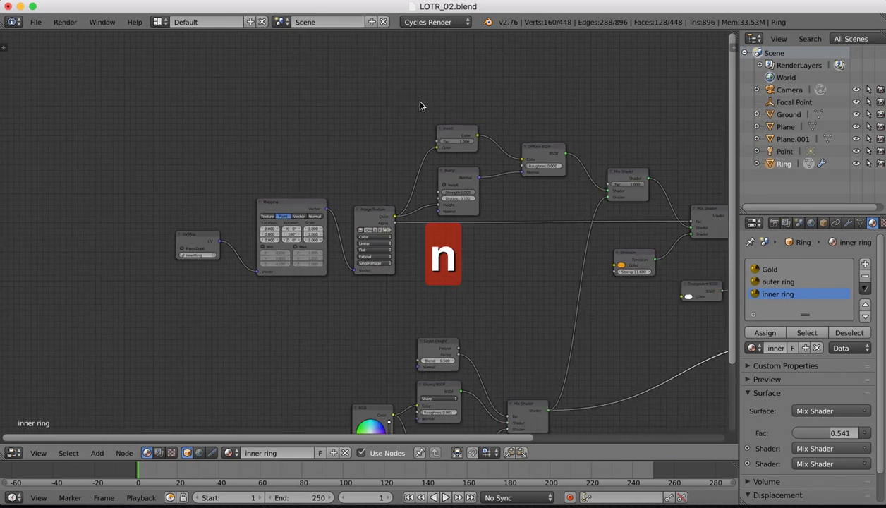
{"action": "scroll", "coordinate": [420, 106], "scroll_direction": "right", "scroll_amount": 5}
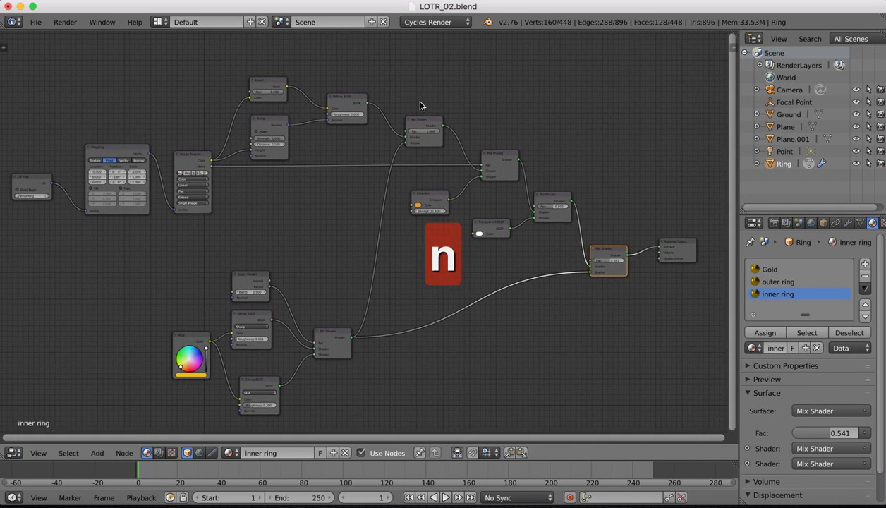
{"action": "scroll", "coordinate": [420, 106], "scroll_direction": "left", "scroll_amount": 2}
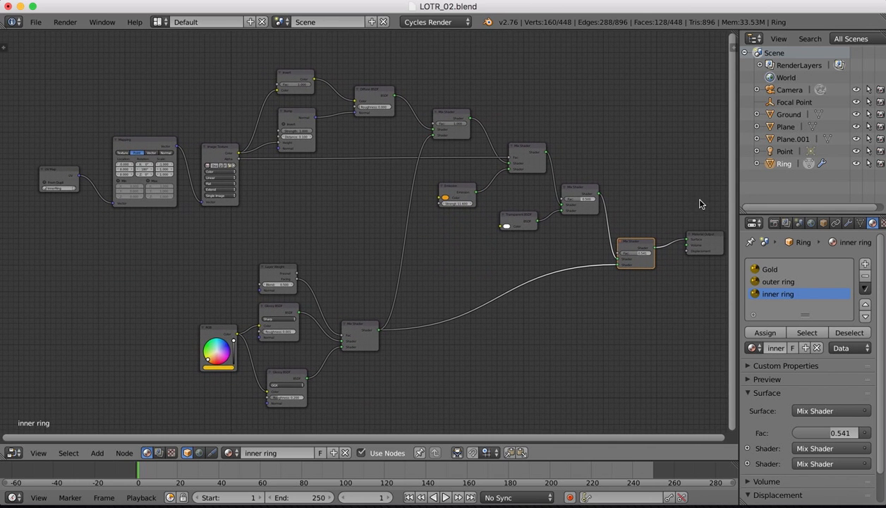
Move the Emission, Transparent BSDF, last two Mix Shader and Material Output nodes upward into a more compact layout
{"action": "left_click_drag", "start_coordinate": [460, 190], "coordinate": [461, 174]}
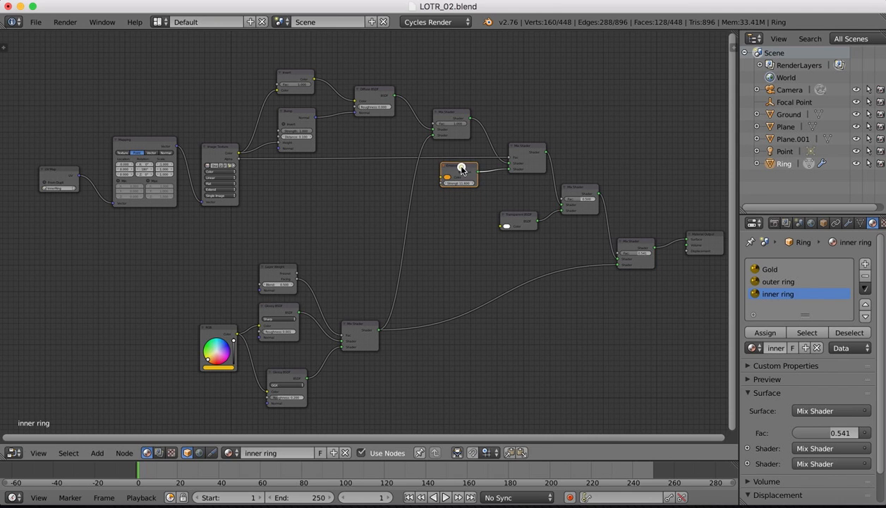
{"action": "left_click_drag", "start_coordinate": [581, 194], "coordinate": [589, 181]}
{"action": "left_click", "coordinate": [521, 219]}
{"action": "left_click_drag", "start_coordinate": [520, 219], "coordinate": [532, 199]}
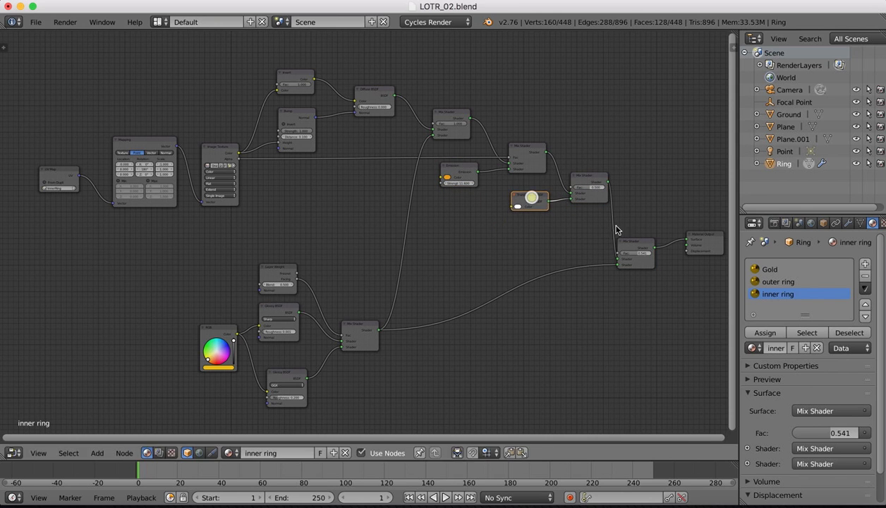
{"action": "left_click_drag", "start_coordinate": [636, 244], "coordinate": [646, 215]}
{"action": "left_click_drag", "start_coordinate": [706, 233], "coordinate": [703, 213]}
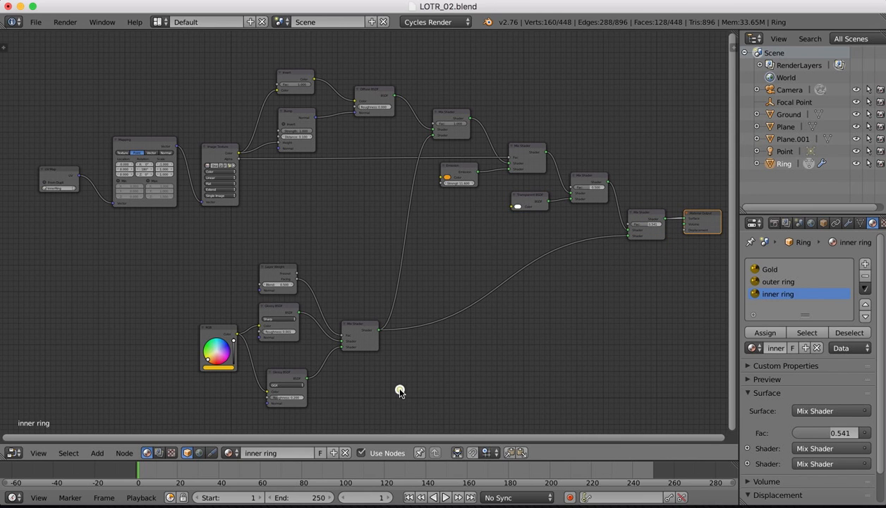
Box-select the gold shader group, from Layer Weight and RGB to its Mix Shader, and move it up beneath the inscription nodes
{"action": "right_click", "coordinate": [363, 336]}
{"action": "key", "text": "b"}
{"action": "left_click_drag", "start_coordinate": [419, 418], "coordinate": [156, 249]}
{"action": "mouse_move", "coordinate": [277, 268]}
{"action": "right_mouse_down"}
{"action": "mouse_move", "coordinate": [298, 225]}
{"action": "mouse_move", "coordinate": [279, 266]}
{"action": "right_mouse_up"}
{"action": "key", "text": "b"}
{"action": "left_click_drag", "start_coordinate": [396, 398], "coordinate": [168, 249]}
{"action": "key", "text": "g"}
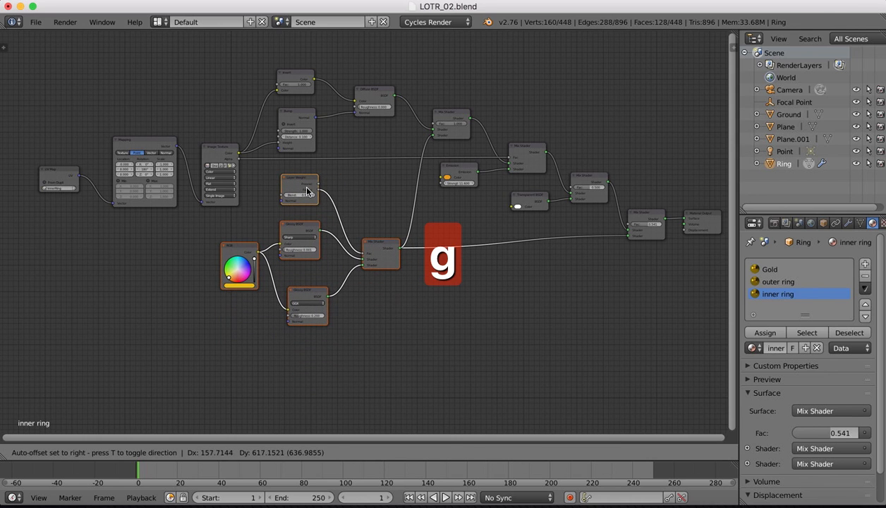
{"action": "left_click", "coordinate": [302, 185]}
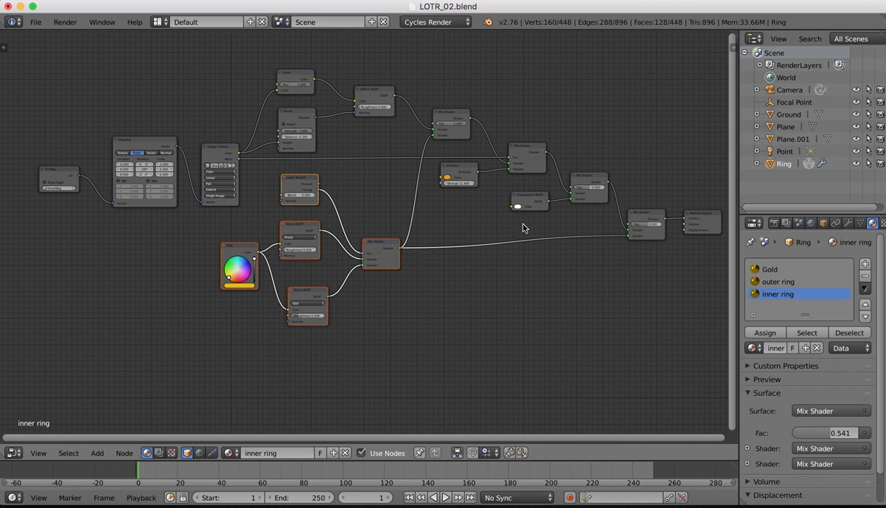
Change the Node Editor area back to the 3D View with the rendered camera view of the ring
{"action": "scroll", "coordinate": [524, 228], "scroll_direction": "right", "scroll_amount": 2}
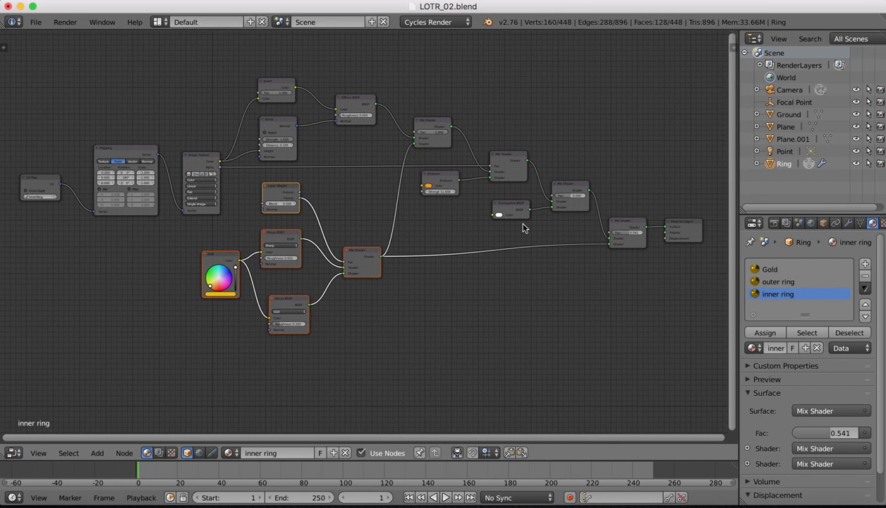
{"action": "left_click", "coordinate": [14, 454]}
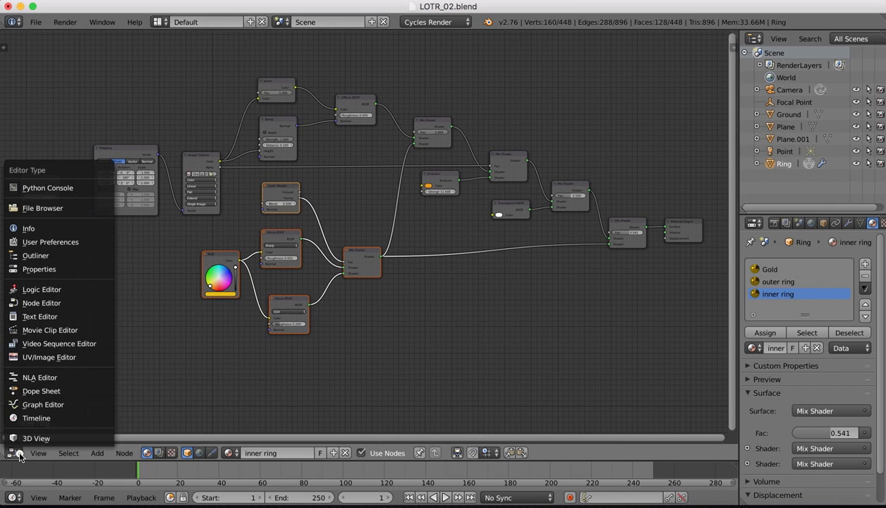
{"action": "left_click", "coordinate": [35, 437]}
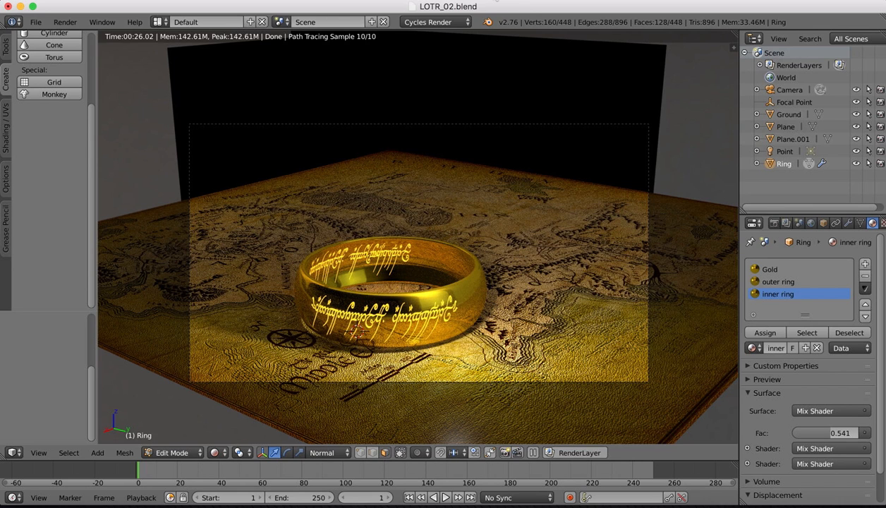
{"action": "left_click", "coordinate": [498, 2]}
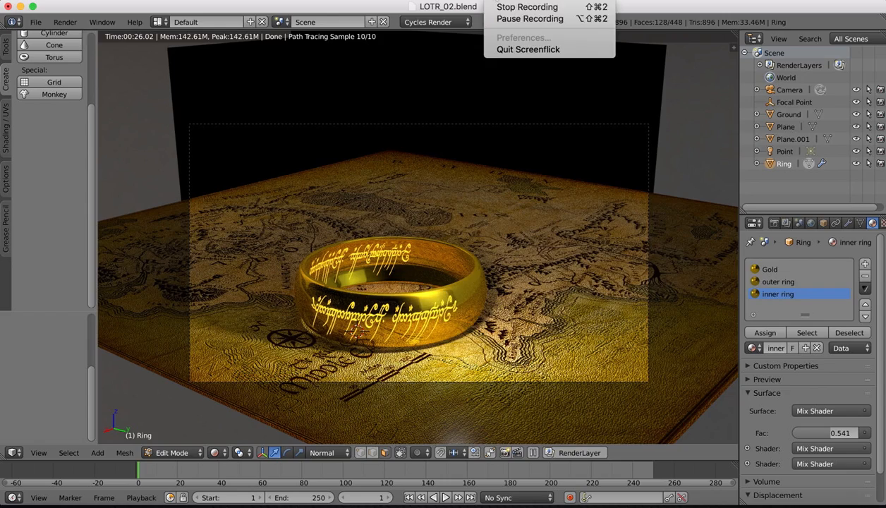